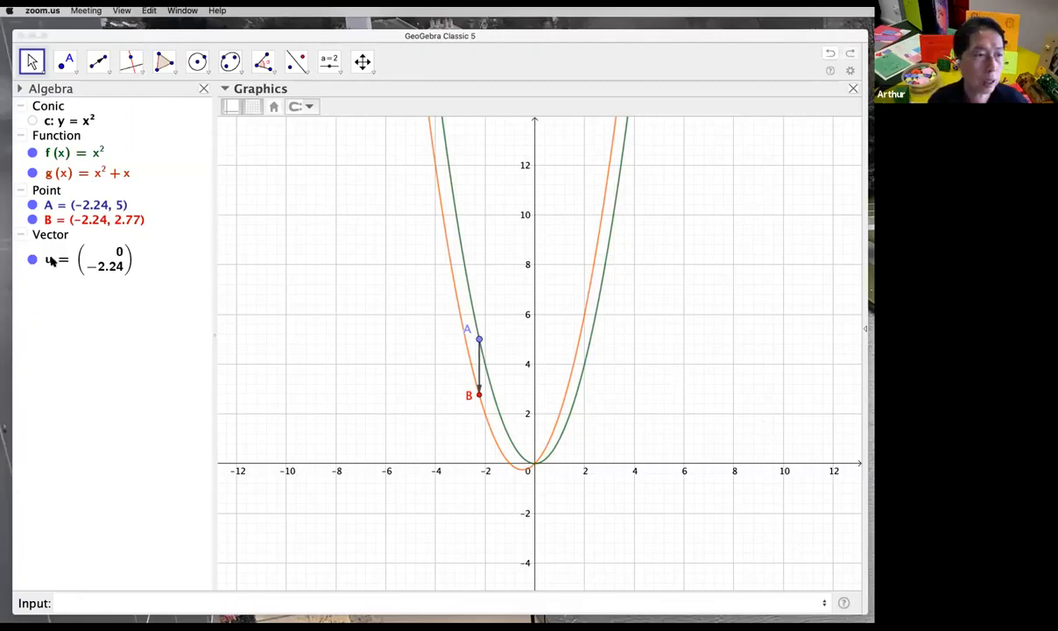
Step: Delete vector u, points B and A, function g and conic c, keeping only the function f(x) = x²
{"action": "left_click", "coordinate": [150, 263]}
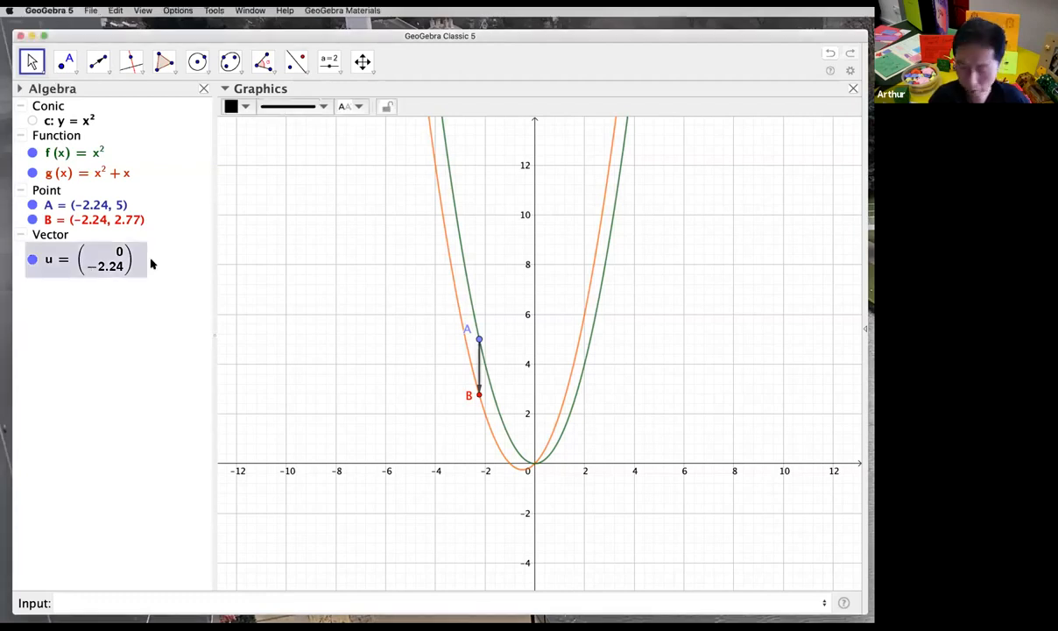
{"action": "key", "text": "Delete"}
{"action": "left_click", "coordinate": [110, 222]}
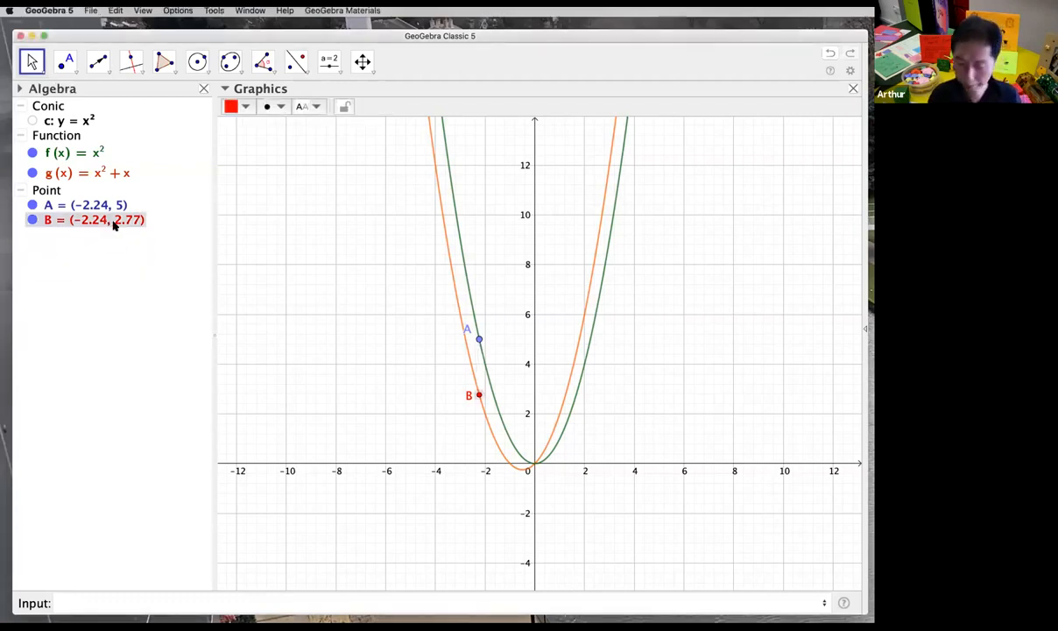
{"action": "key", "text": "Delete"}
{"action": "left_click", "coordinate": [107, 206]}
{"action": "key", "text": "Delete"}
{"action": "left_click", "coordinate": [112, 176]}
{"action": "key", "text": "Delete"}
{"action": "key", "text": "Delete"}
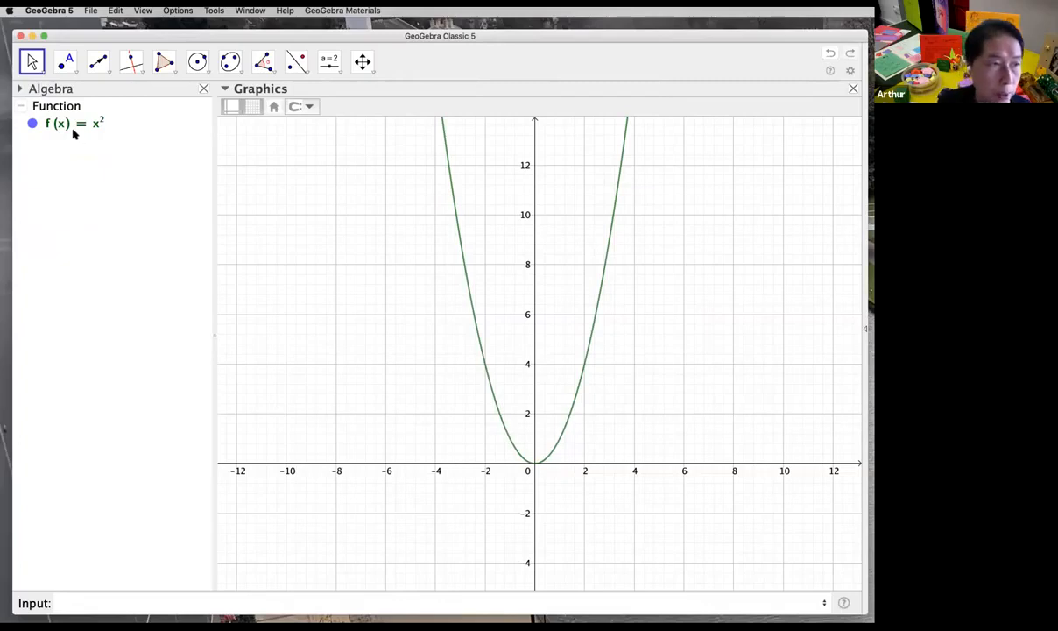
Step: Place a free point outside the parabola on its negative-x side and move it to (-6, 8)
{"action": "left_click", "coordinate": [65, 62]}
{"action": "left_click", "coordinate": [75, 70]}
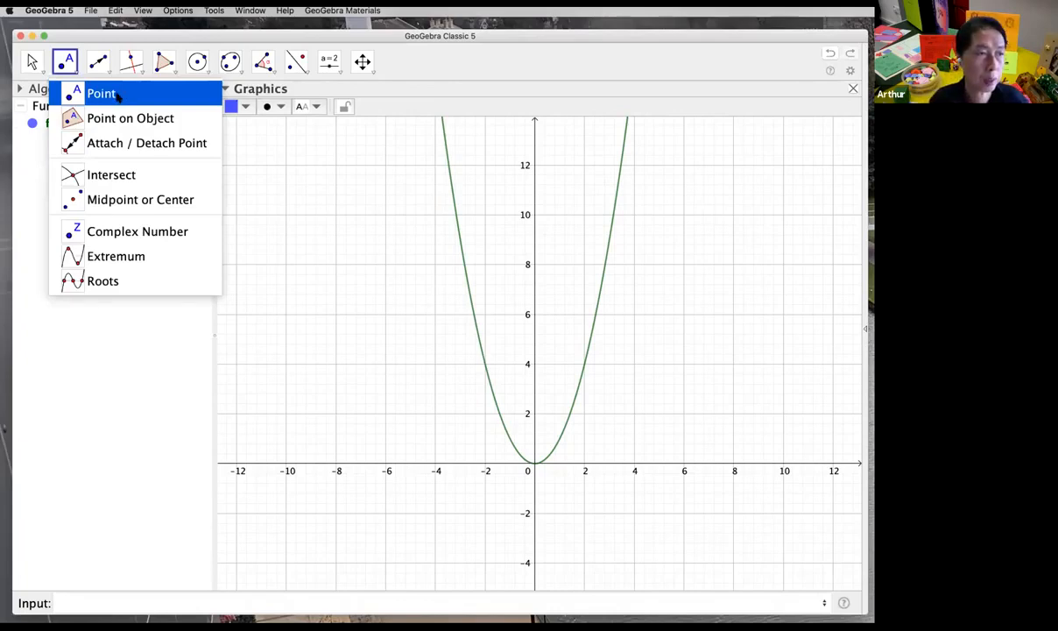
{"action": "left_click", "coordinate": [319, 269]}
{"action": "left_click", "coordinate": [358, 267]}
{"action": "left_click", "coordinate": [32, 61]}
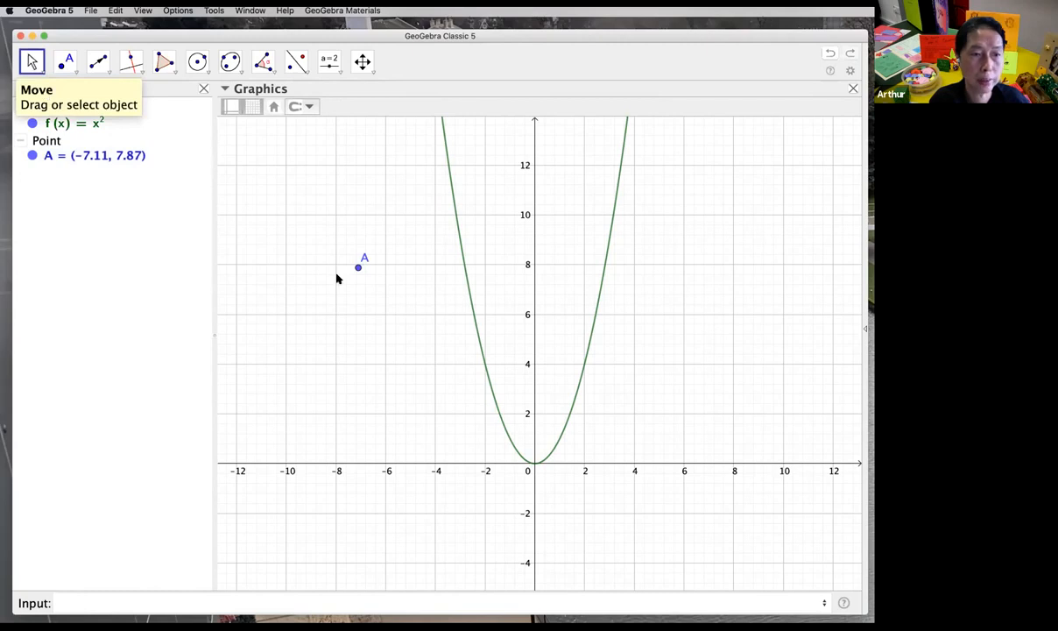
{"action": "left_click_drag", "start_coordinate": [359, 267], "coordinate": [385, 315]}
{"action": "left_click", "coordinate": [387, 315]}
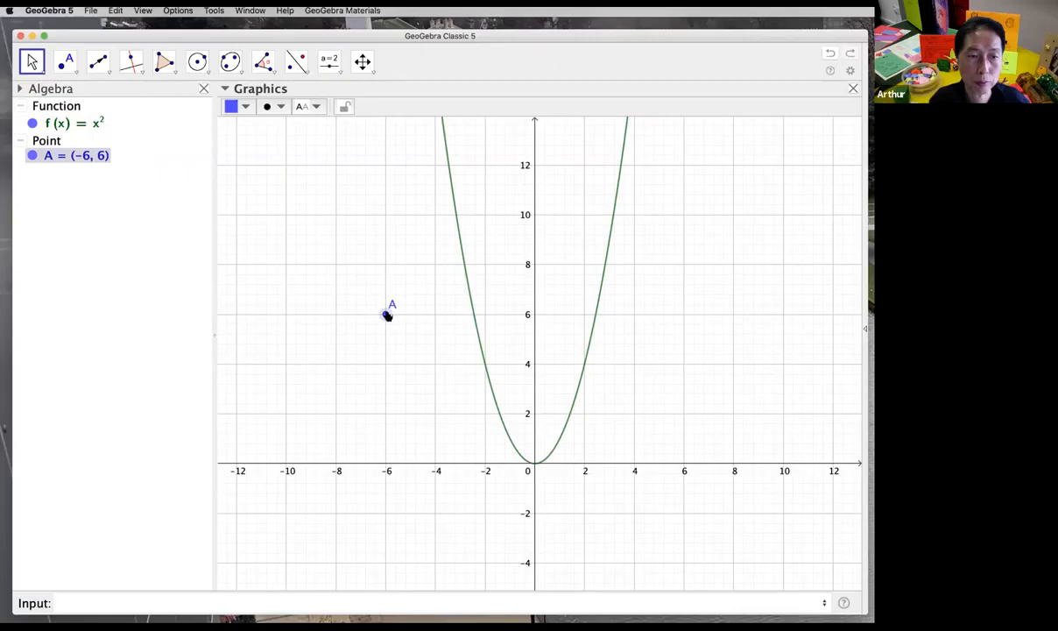
{"action": "left_click_drag", "start_coordinate": [387, 315], "coordinate": [386, 265]}
Step: Place a second point directly on the parabola and slide it up the curve to about (-3.28, 10.78)
{"action": "left_click", "coordinate": [66, 66]}
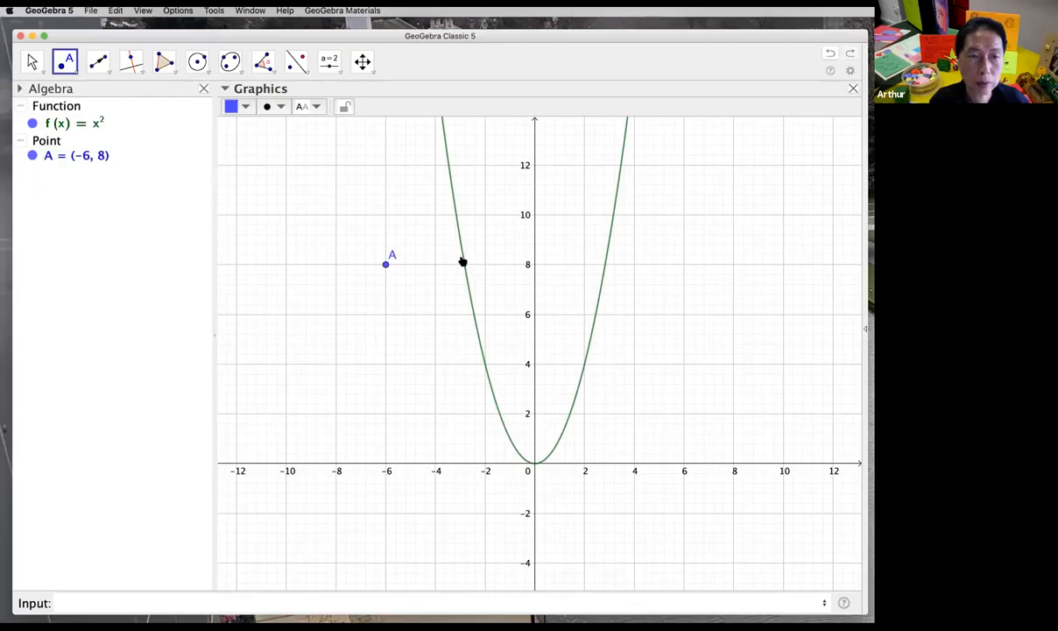
{"action": "left_click", "coordinate": [464, 262]}
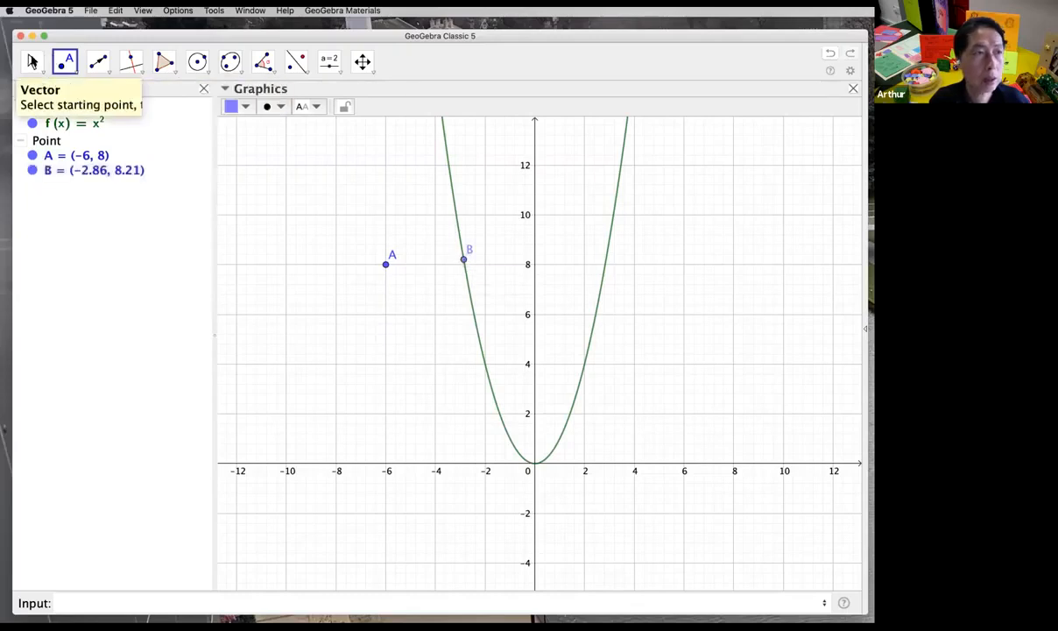
{"action": "left_click", "coordinate": [33, 63]}
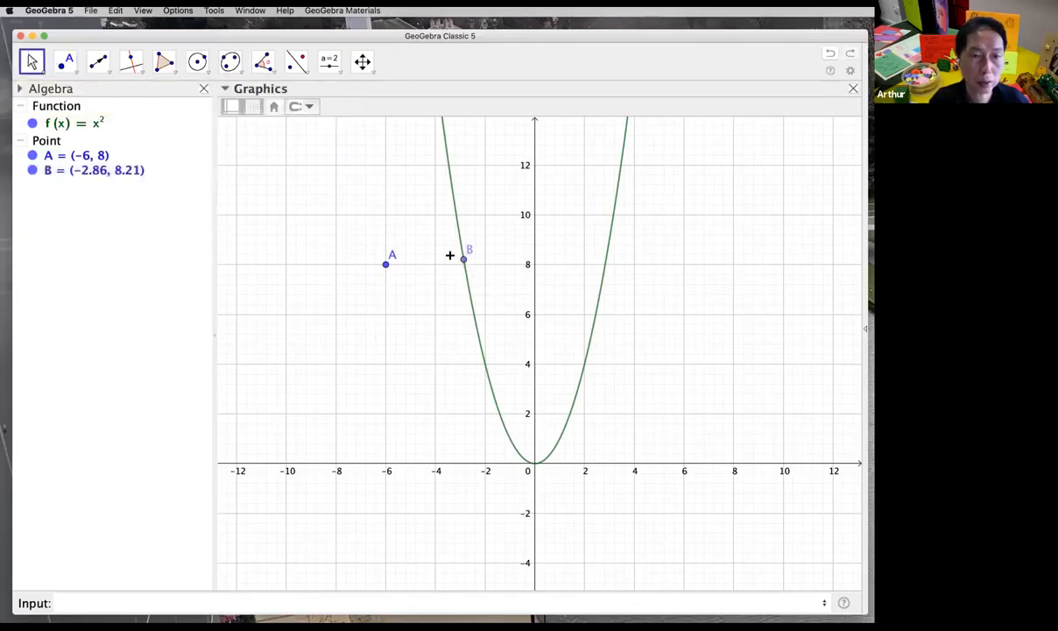
{"action": "left_click_drag", "start_coordinate": [465, 261], "coordinate": [314, 196]}
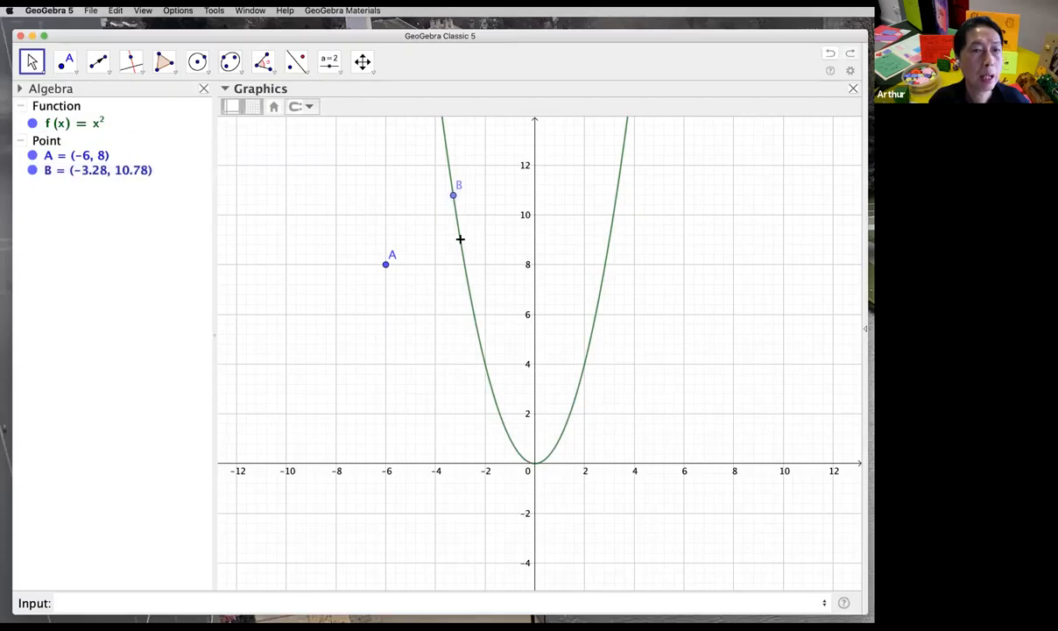
Step: Delete point B from the parabola
{"action": "left_click", "coordinate": [453, 198]}
{"action": "left_click_drag", "start_coordinate": [454, 198], "coordinate": [454, 202]}
{"action": "left_click", "coordinate": [454, 203]}
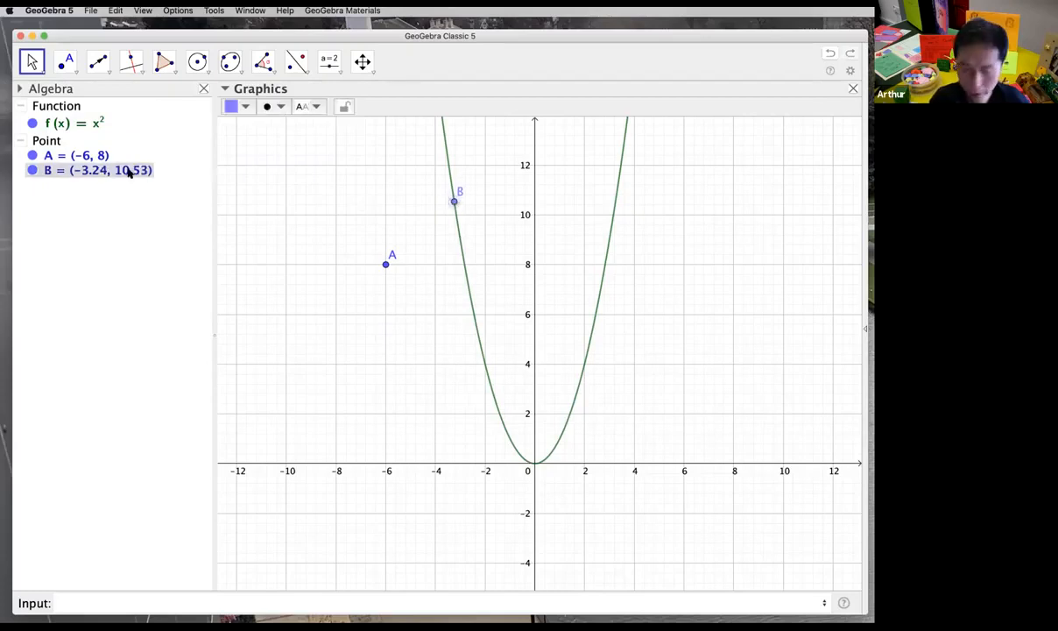
{"action": "key", "text": "Delete"}
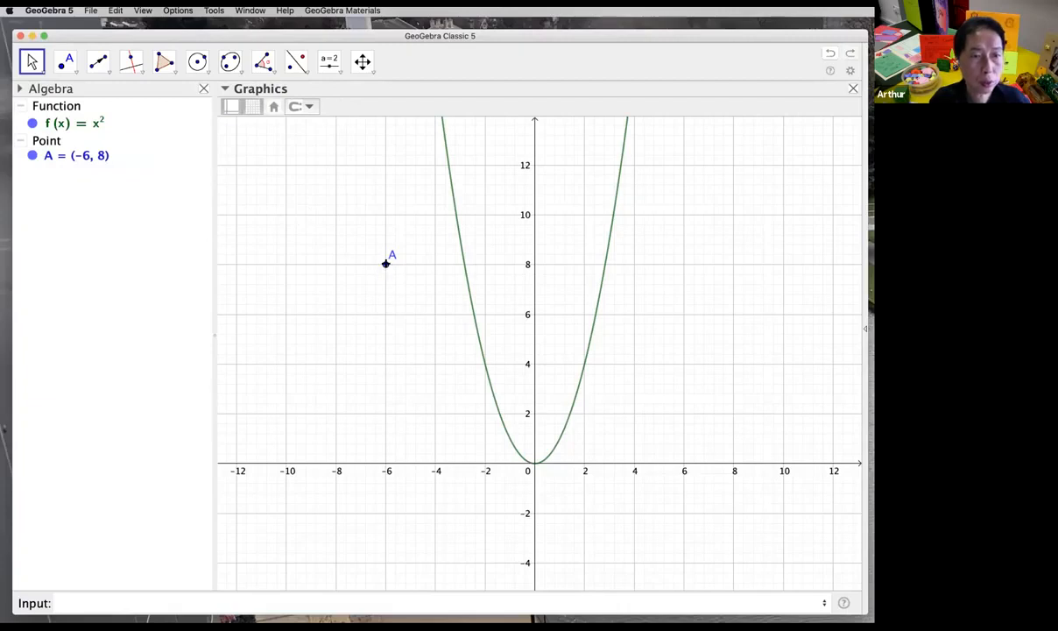
{"action": "left_click", "coordinate": [385, 263]}
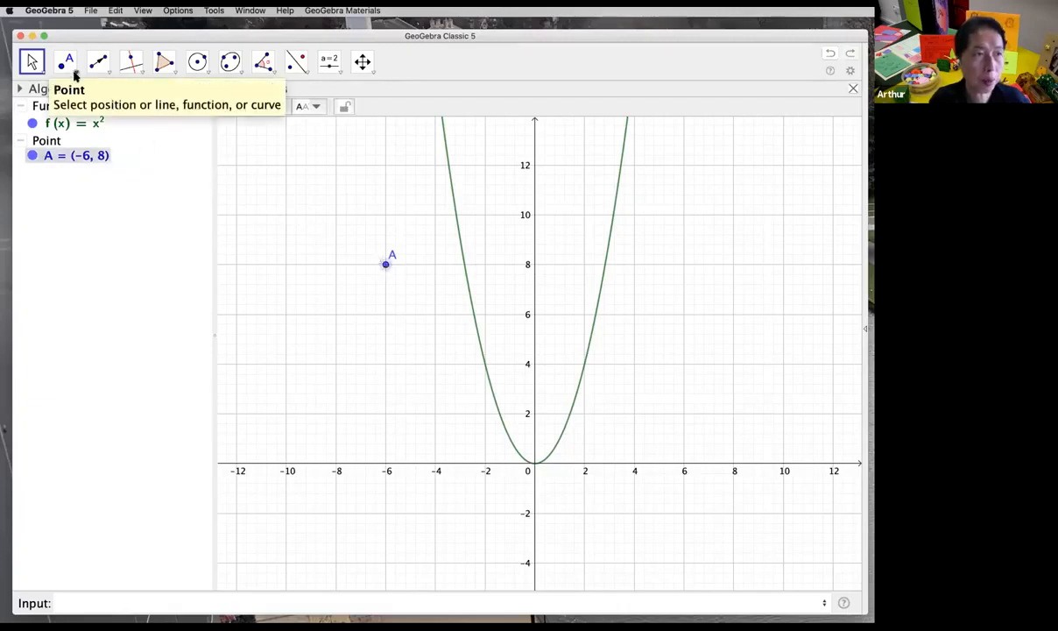
{"action": "left_click", "coordinate": [322, 263]}
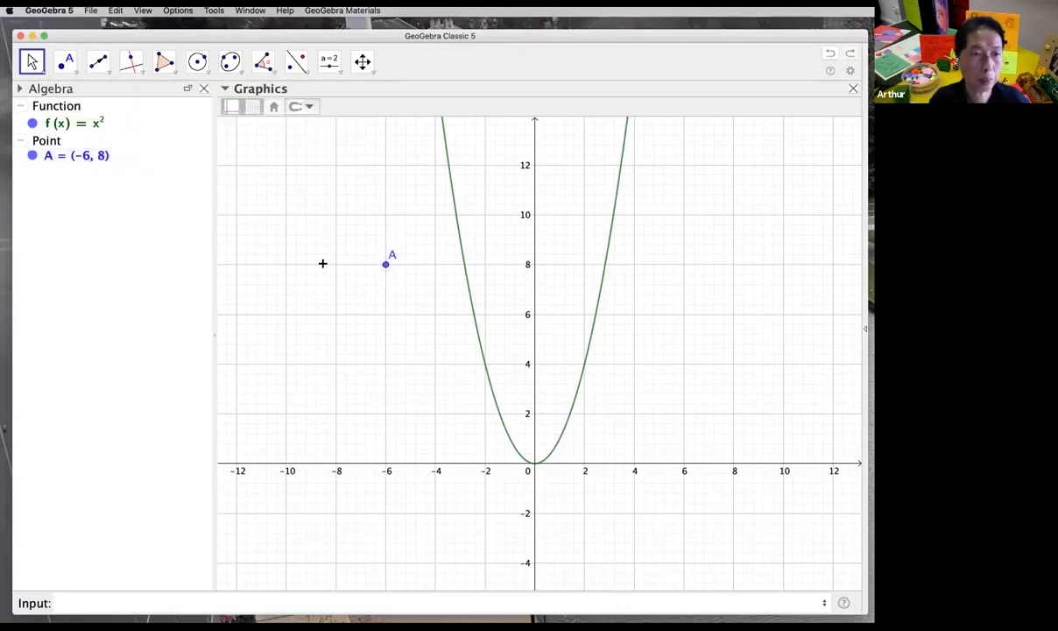
{"action": "left_click", "coordinate": [387, 265]}
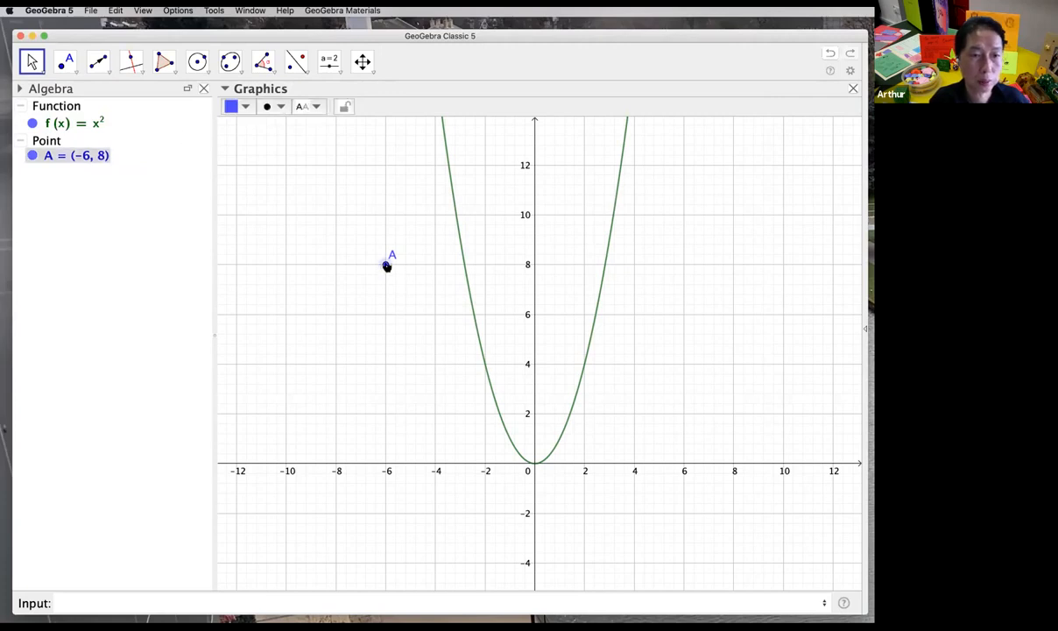
{"action": "left_click", "coordinate": [345, 281]}
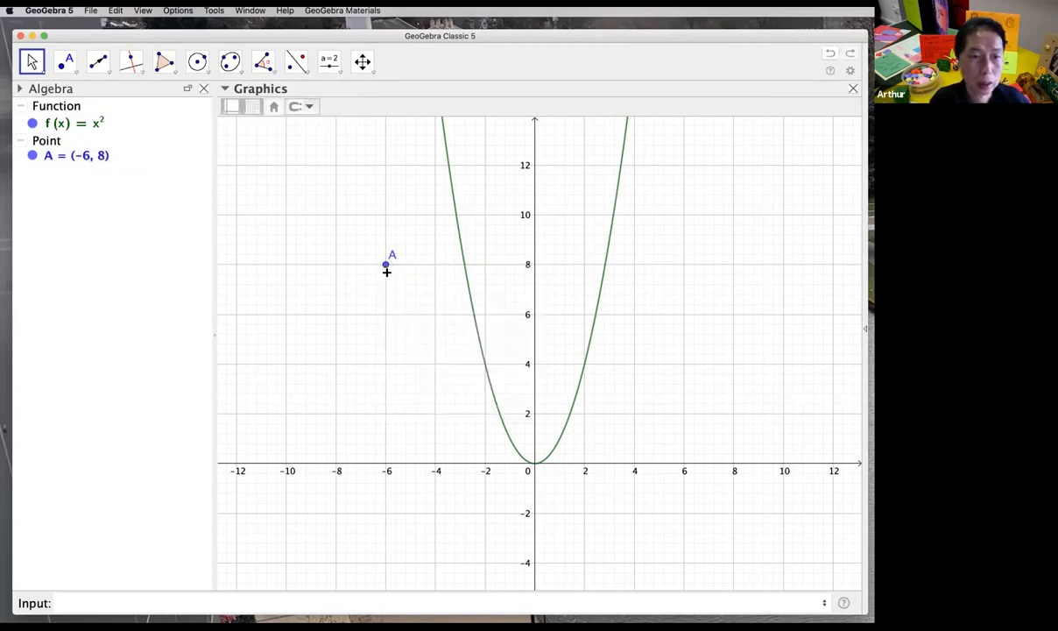
{"action": "right_click", "coordinate": [387, 268]}
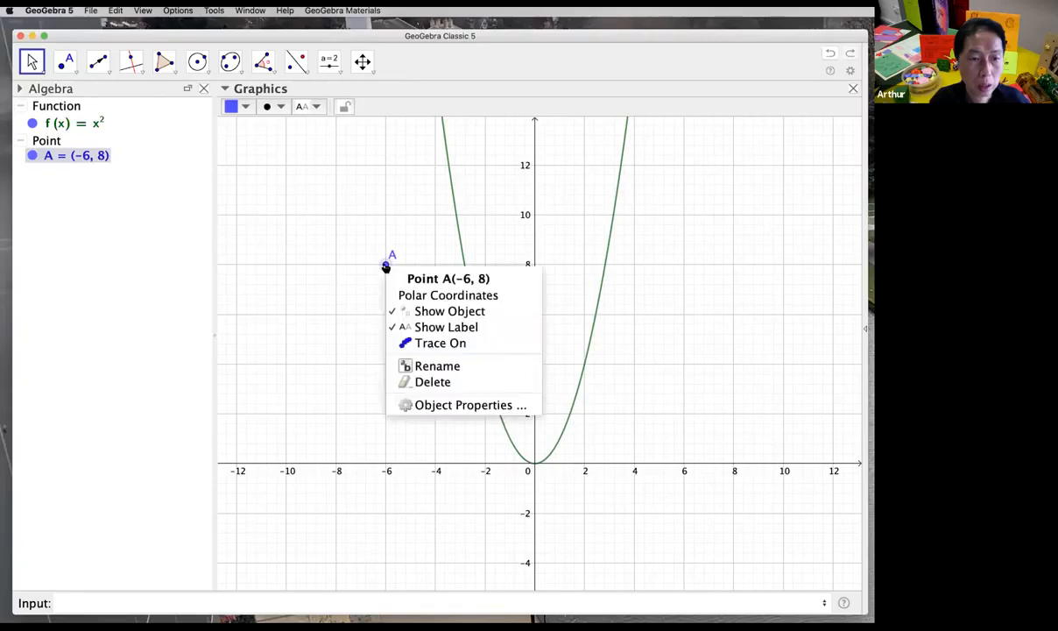
{"action": "left_click", "coordinate": [375, 422]}
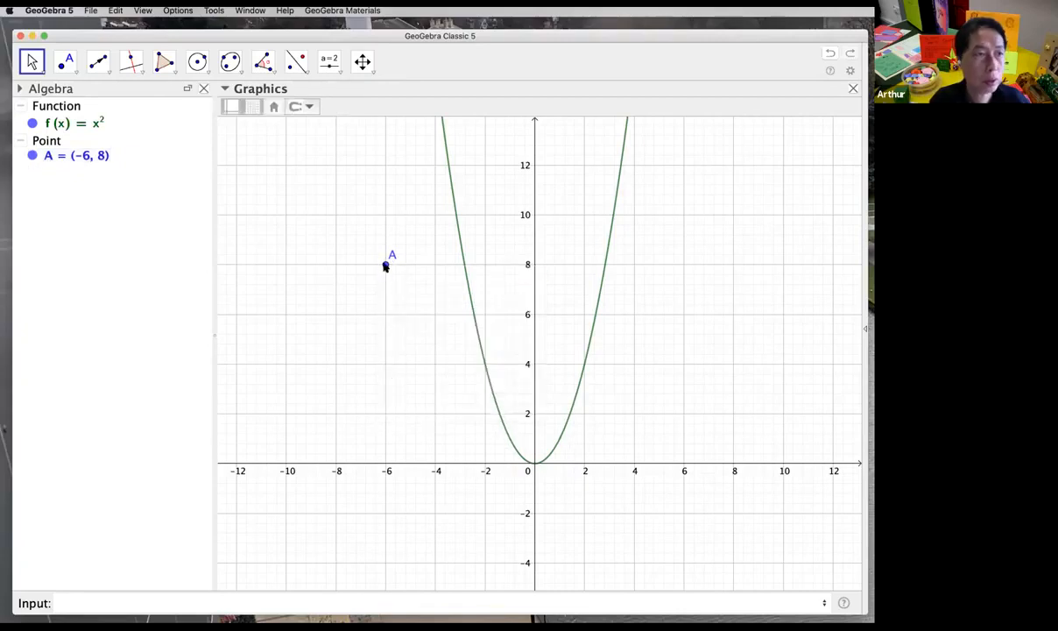
Step: Attach the free point A to the parabola and slide it along the curve to about (-2.87, 8.23)
{"action": "left_click", "coordinate": [73, 74]}
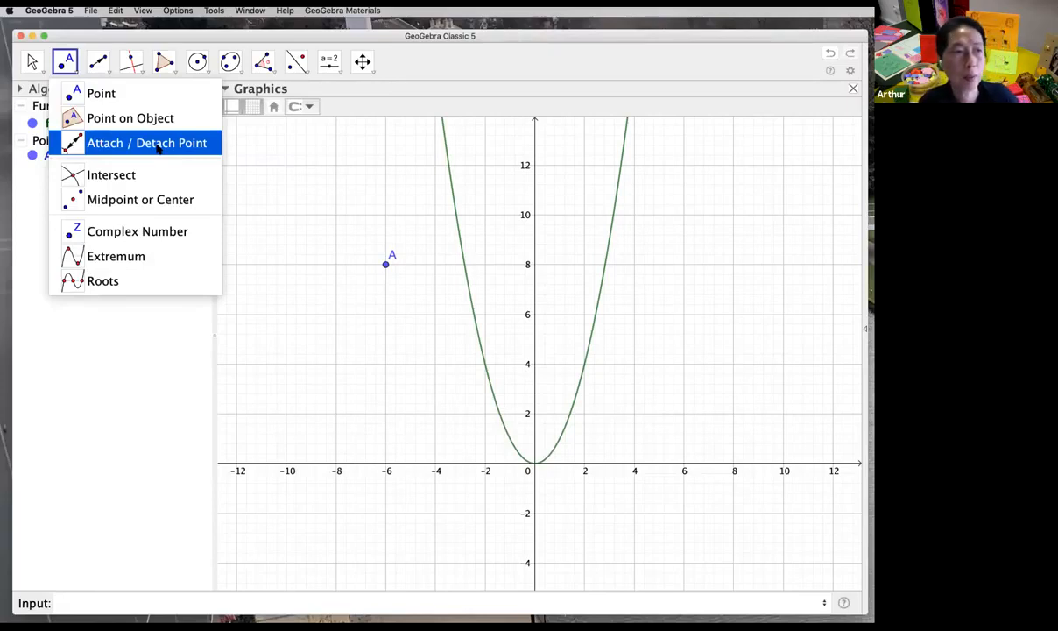
{"action": "left_click", "coordinate": [157, 145]}
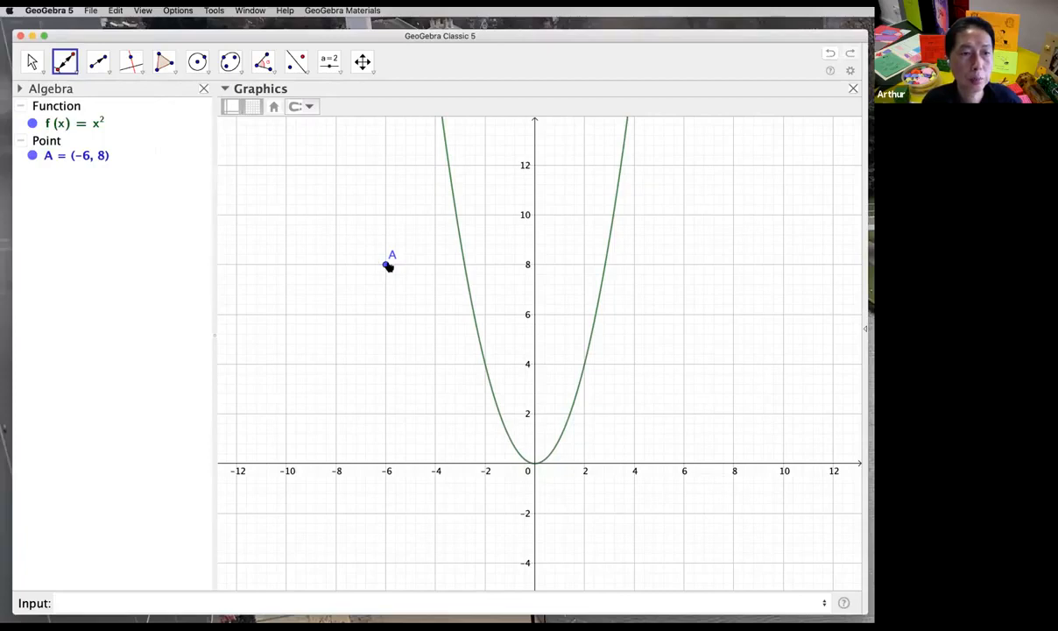
{"action": "left_click", "coordinate": [386, 265]}
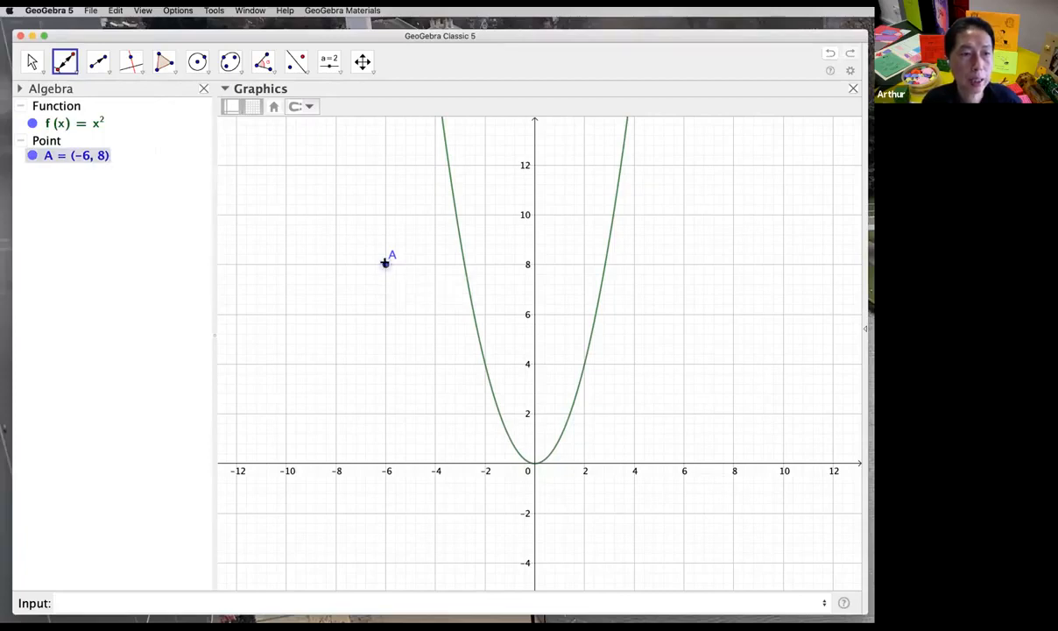
{"action": "left_click", "coordinate": [462, 250]}
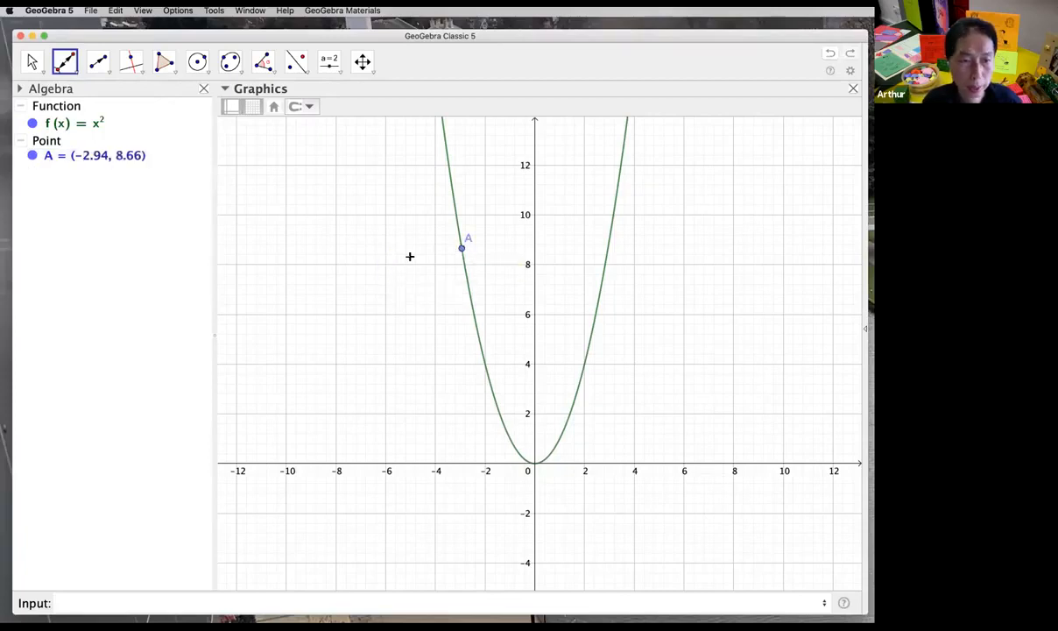
{"action": "left_click", "coordinate": [33, 63]}
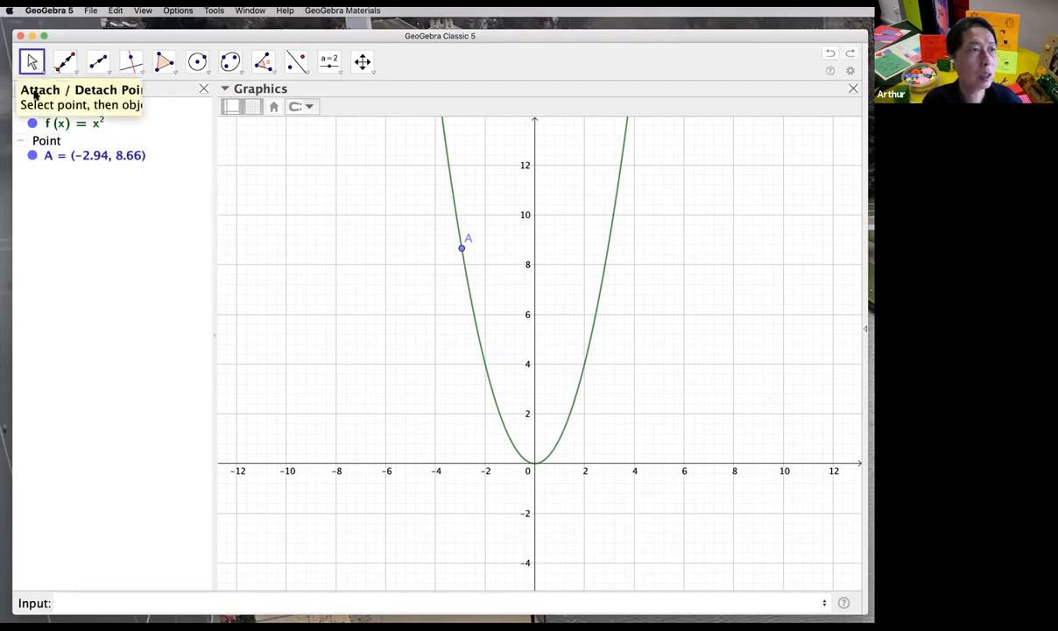
{"action": "left_click", "coordinate": [30, 63]}
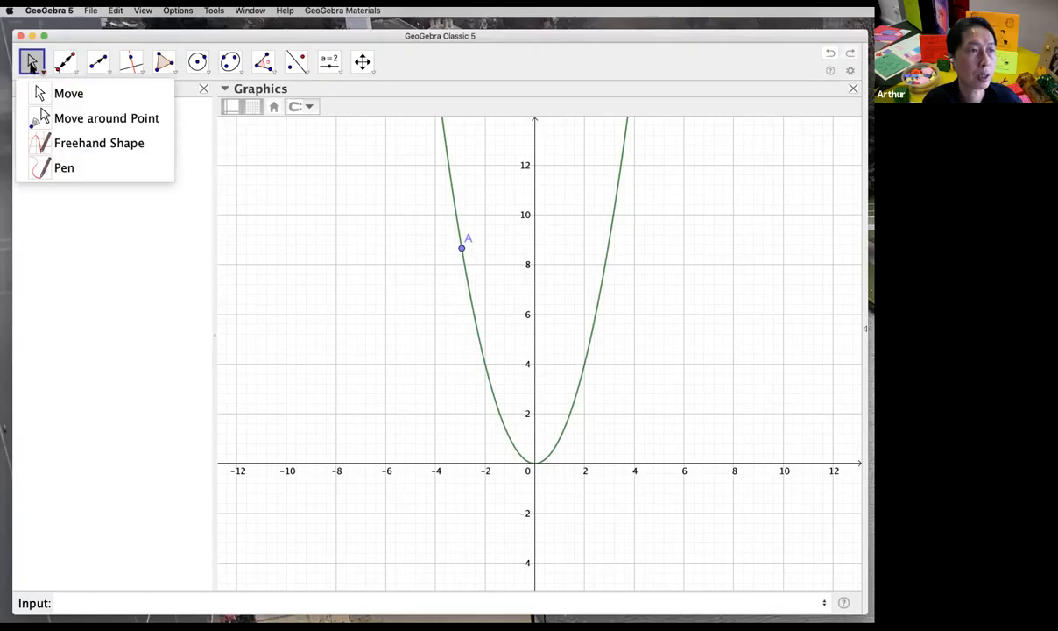
{"action": "left_click_drag", "start_coordinate": [463, 248], "coordinate": [463, 260]}
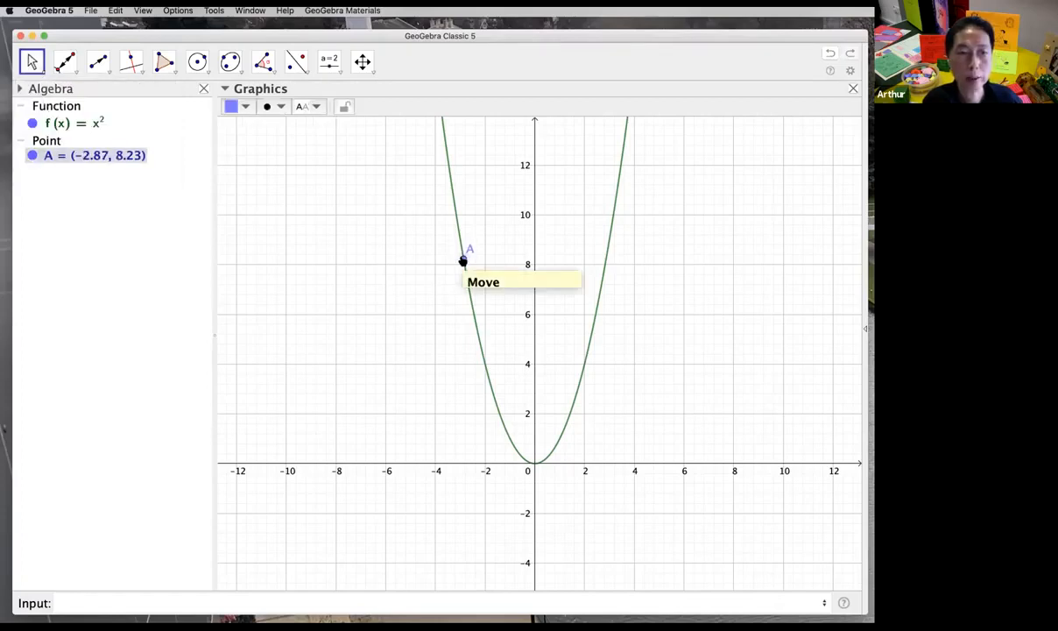
Step: Inspect point A's definition in its object properties
{"action": "right_click", "coordinate": [464, 260]}
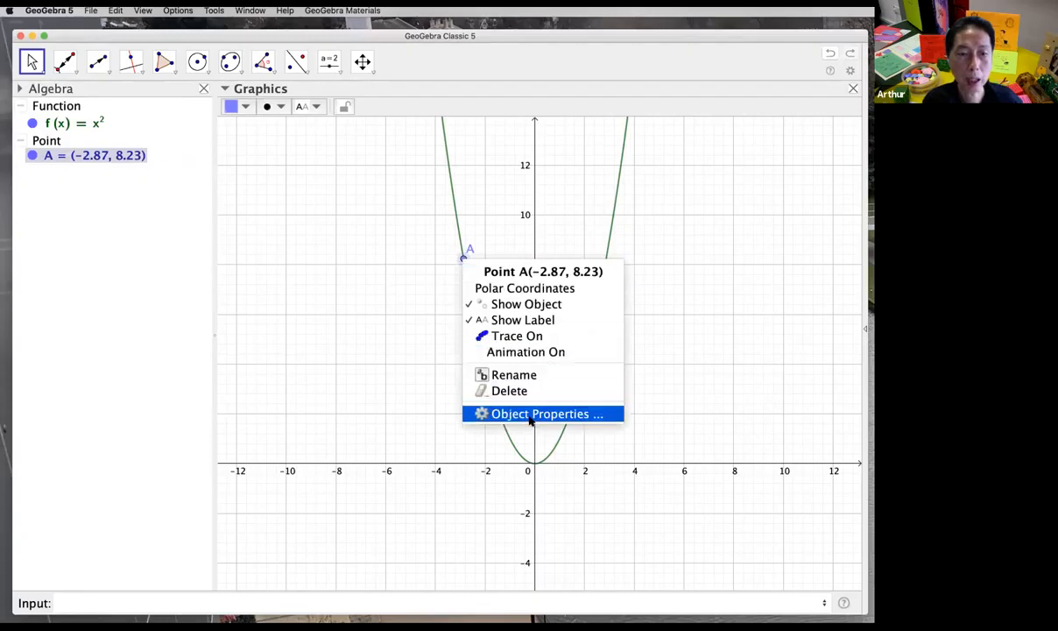
{"action": "left_click", "coordinate": [530, 417]}
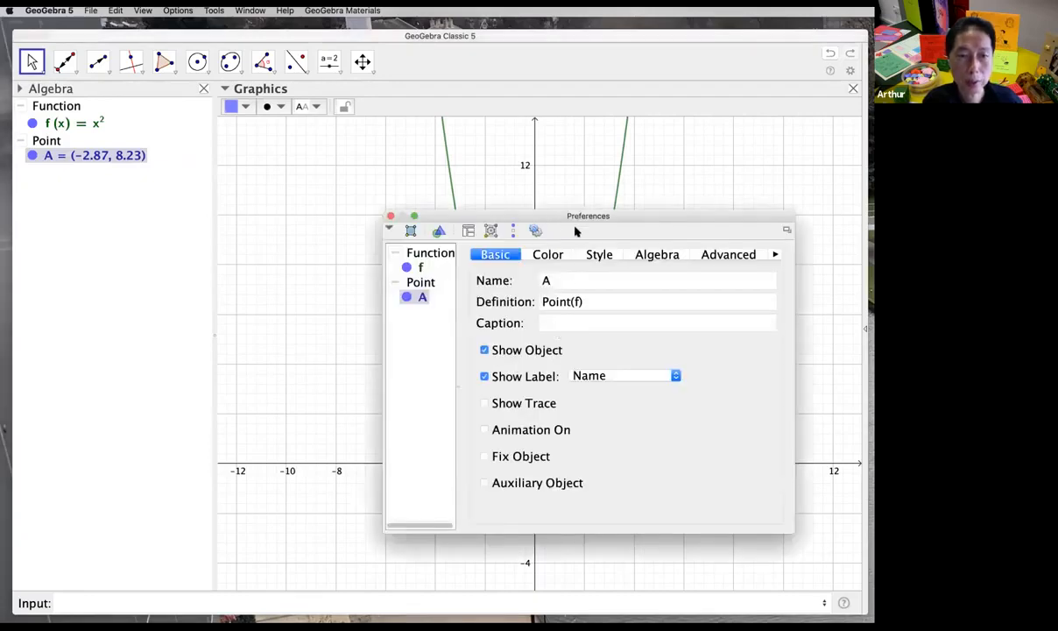
{"action": "left_click", "coordinate": [588, 302]}
{"action": "left_click_drag", "start_coordinate": [587, 301], "coordinate": [533, 303]}
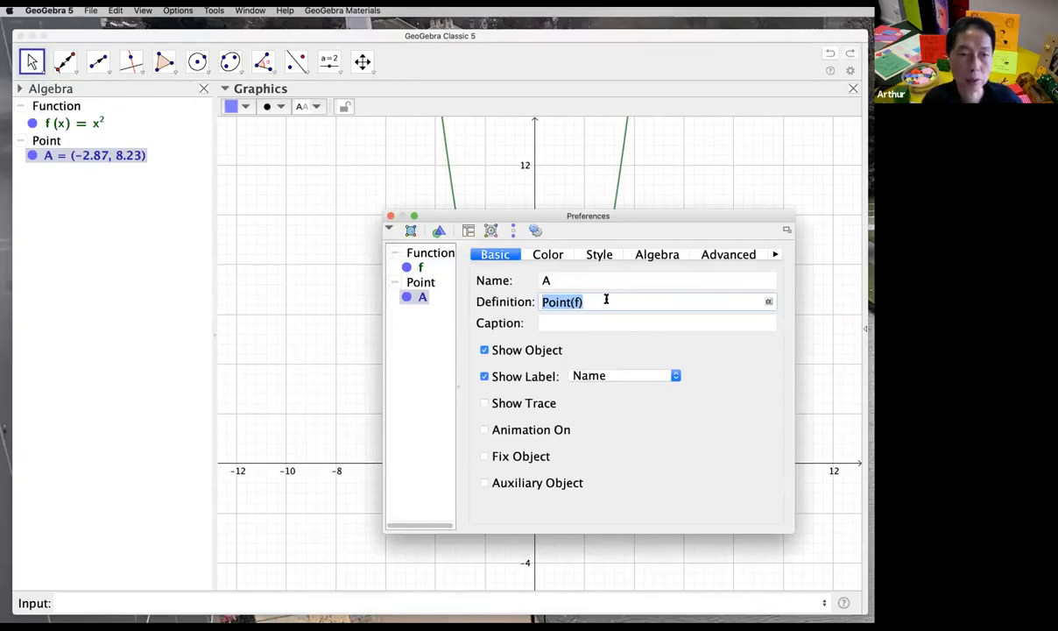
{"action": "left_click", "coordinate": [390, 217]}
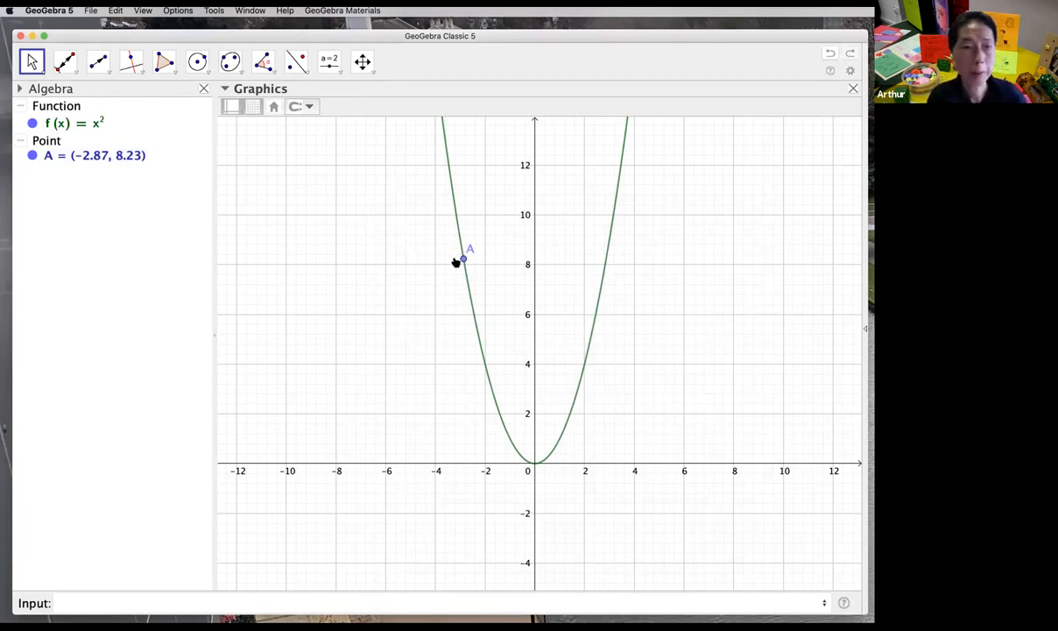
Step: Slide point A down the parabola to about (-2.18, 4.76) and place a second point on the opposite branch at about (2.81, 7.9)
{"action": "left_click_drag", "start_coordinate": [462, 259], "coordinate": [479, 350]}
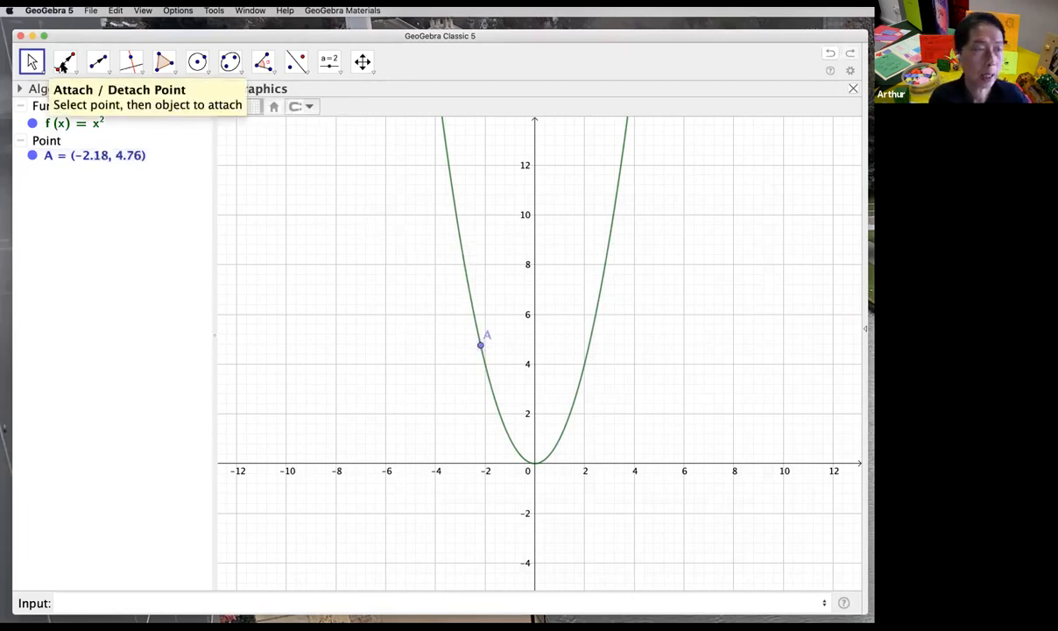
{"action": "left_click", "coordinate": [65, 61]}
{"action": "left_click", "coordinate": [98, 95]}
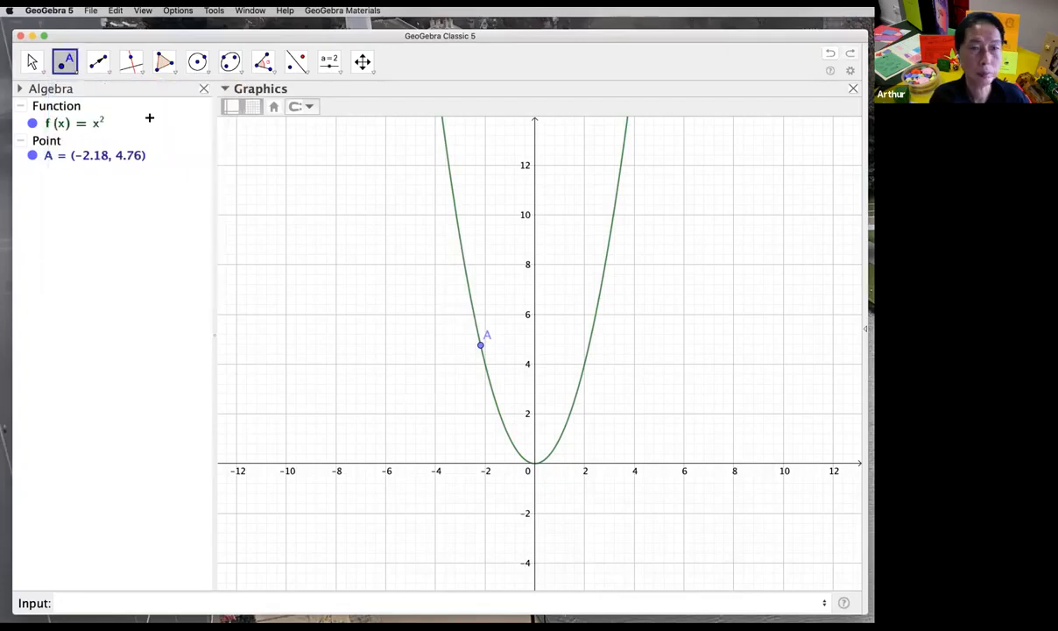
{"action": "left_click", "coordinate": [603, 268]}
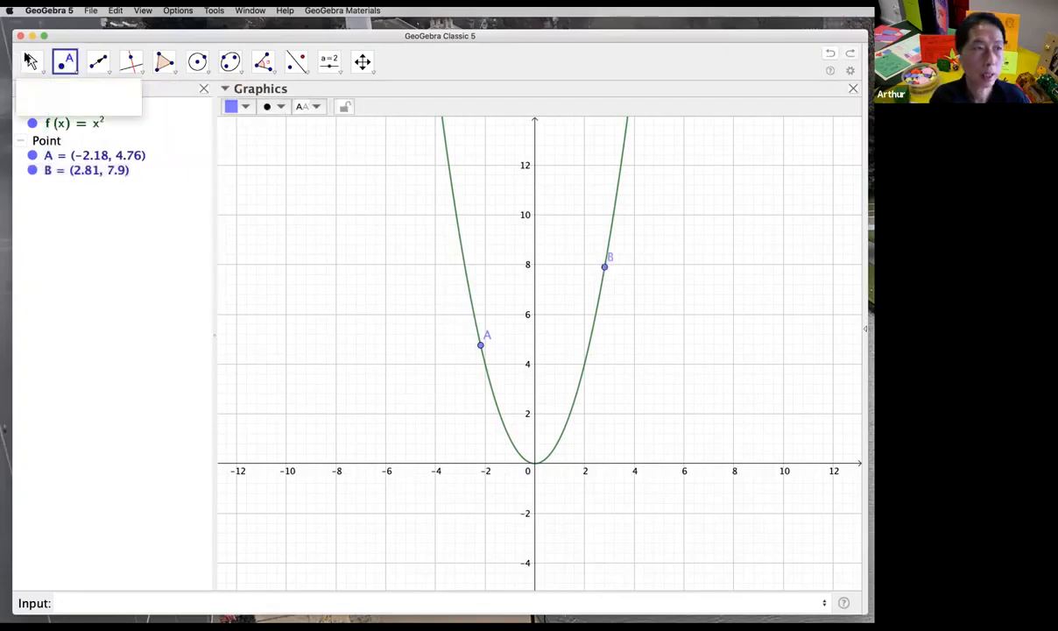
Step: Slide the two points along the parabola, A to about (-2.25, 5.04) and B to about (2.59, 6.7)
{"action": "left_click", "coordinate": [32, 62]}
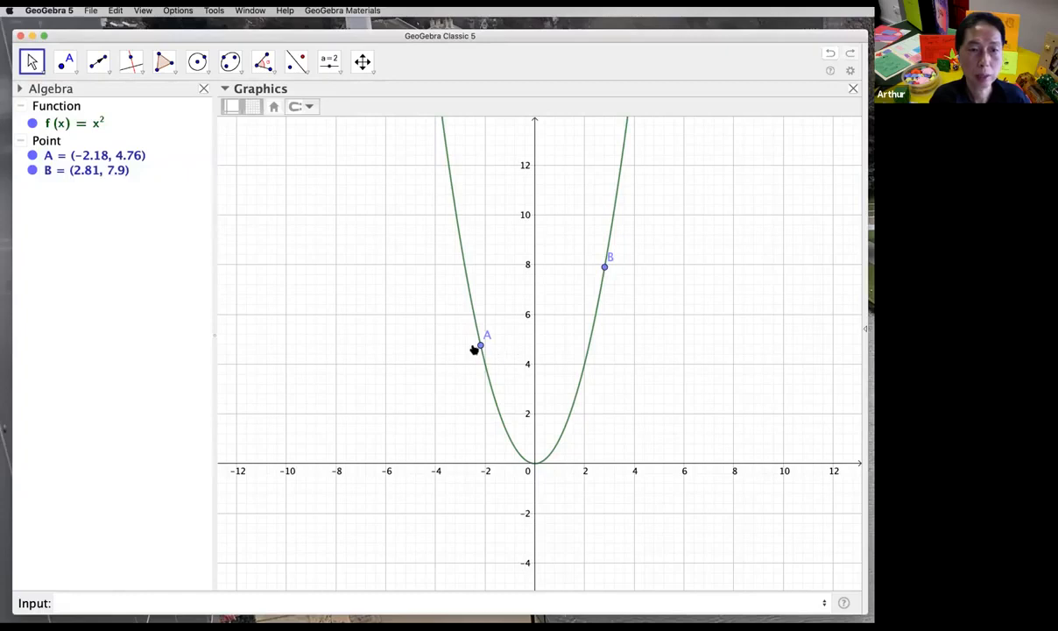
{"action": "left_click_drag", "start_coordinate": [481, 345], "coordinate": [491, 411]}
{"action": "left_click_drag", "start_coordinate": [604, 267], "coordinate": [600, 299]}
{"action": "left_click_drag", "start_coordinate": [510, 437], "coordinate": [454, 311]}
Step: Draw a segment connecting points A and B on the parabola
{"action": "left_click", "coordinate": [94, 67]}
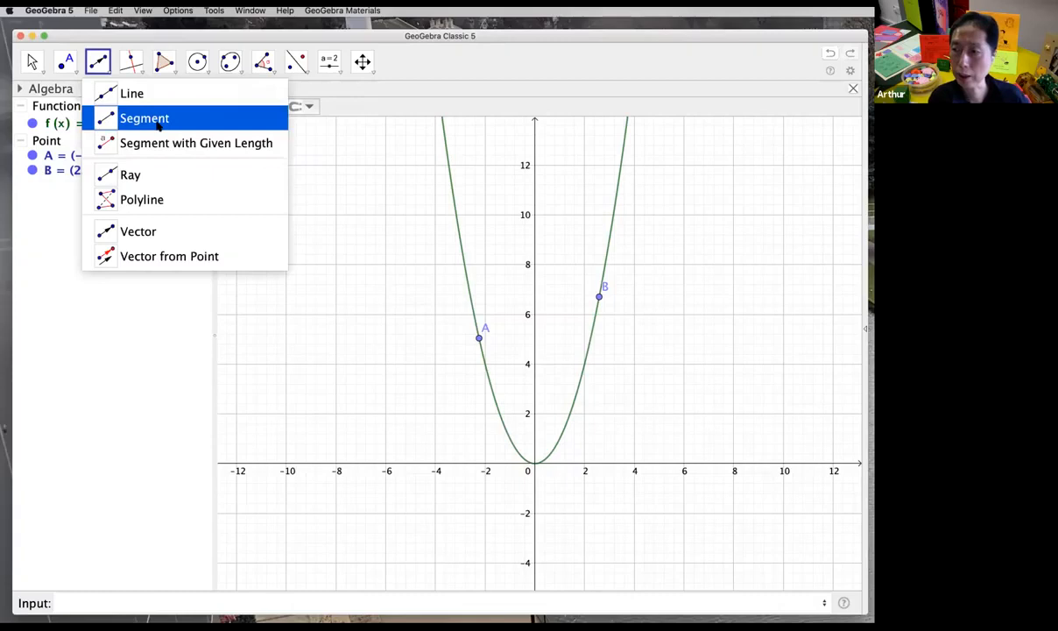
{"action": "left_click", "coordinate": [158, 121]}
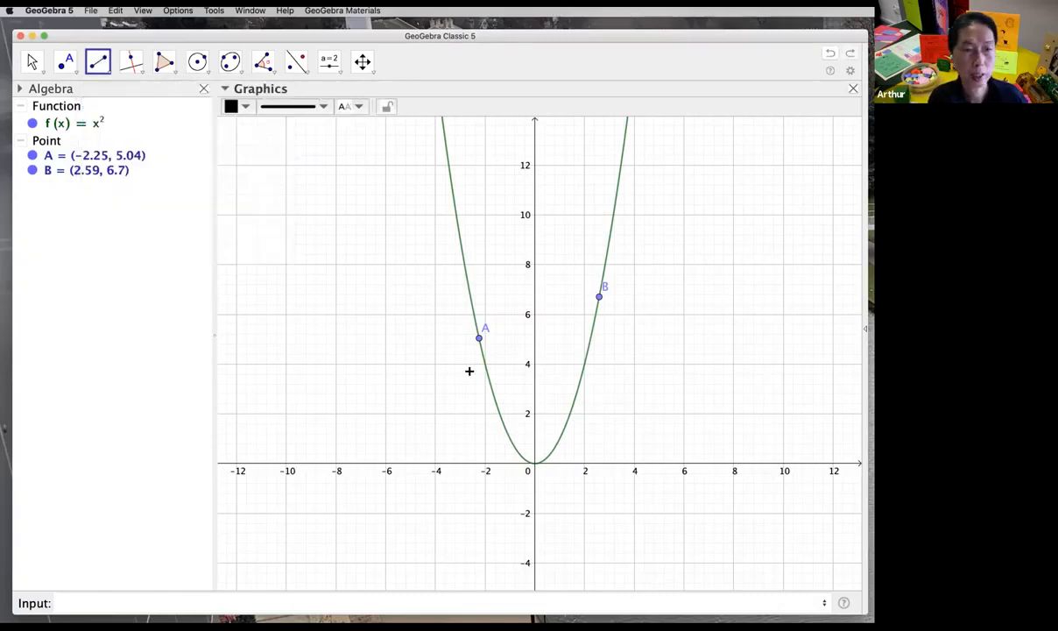
{"action": "left_click", "coordinate": [478, 339]}
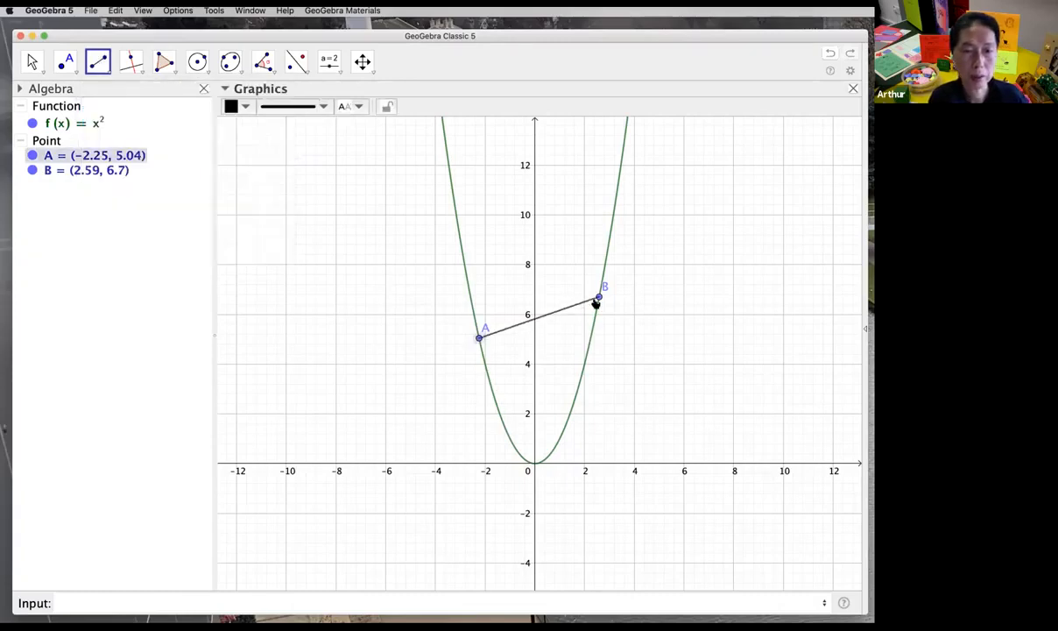
{"action": "left_click", "coordinate": [599, 297]}
Step: Slide the segment's endpoints along the parabola, leaving A at about (-1.99, 3.95) and B at about (2.84, 8.05)
{"action": "left_click", "coordinate": [33, 60]}
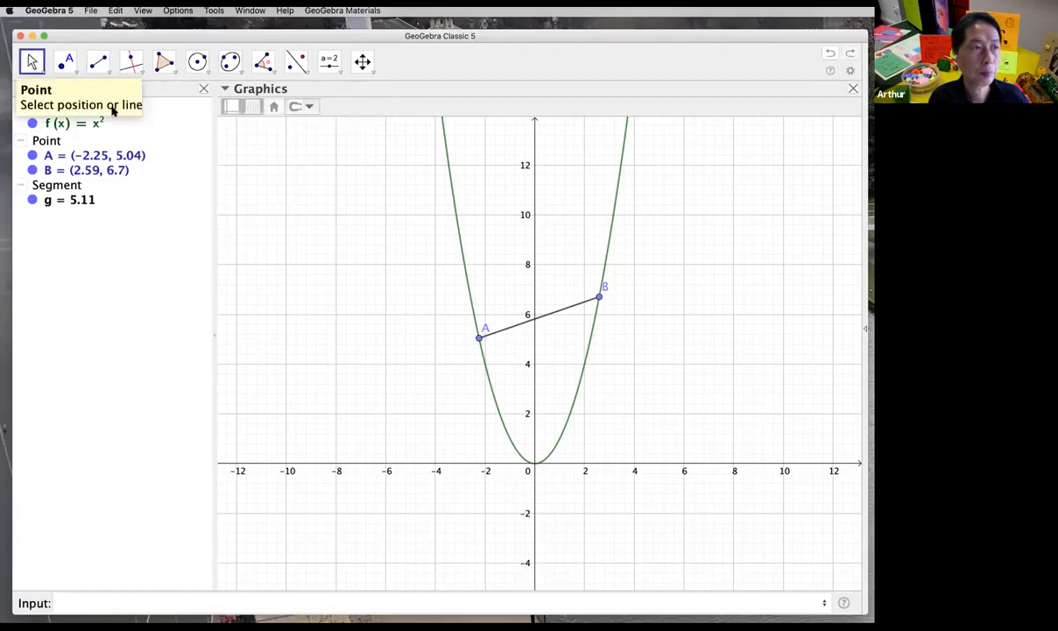
{"action": "left_click_drag", "start_coordinate": [482, 338], "coordinate": [473, 314]}
{"action": "left_click_drag", "start_coordinate": [600, 302], "coordinate": [605, 263]}
{"action": "left_click_drag", "start_coordinate": [478, 305], "coordinate": [455, 321]}
{"action": "left_click_drag", "start_coordinate": [610, 254], "coordinate": [617, 262]}
{"action": "left_click_drag", "start_coordinate": [477, 326], "coordinate": [487, 363]}
{"action": "left_click_drag", "start_coordinate": [604, 269], "coordinate": [597, 312]}
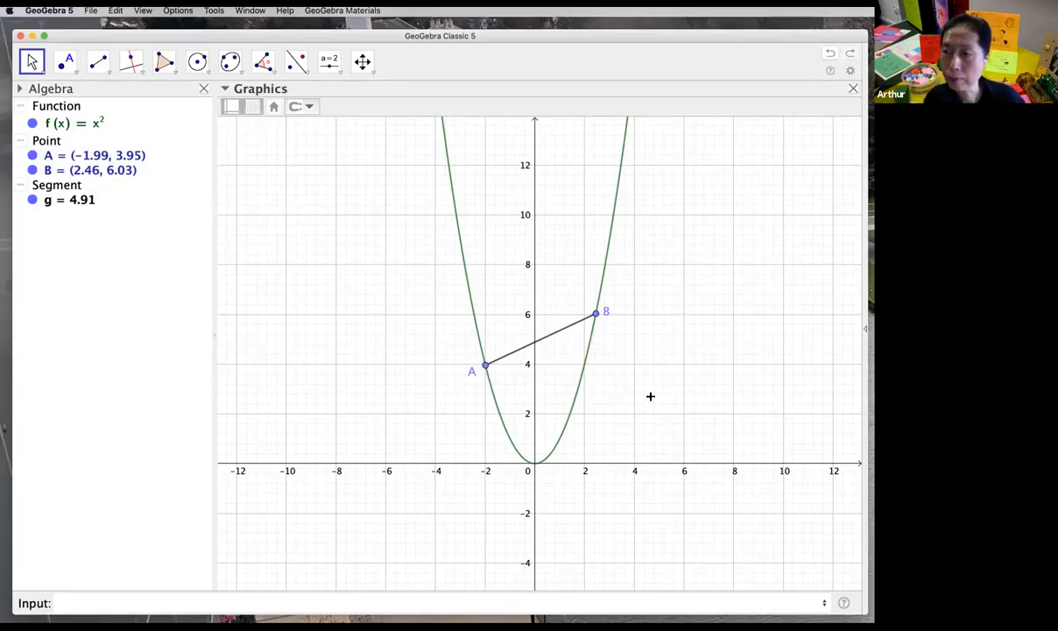
{"action": "left_click_drag", "start_coordinate": [599, 316], "coordinate": [604, 263]}
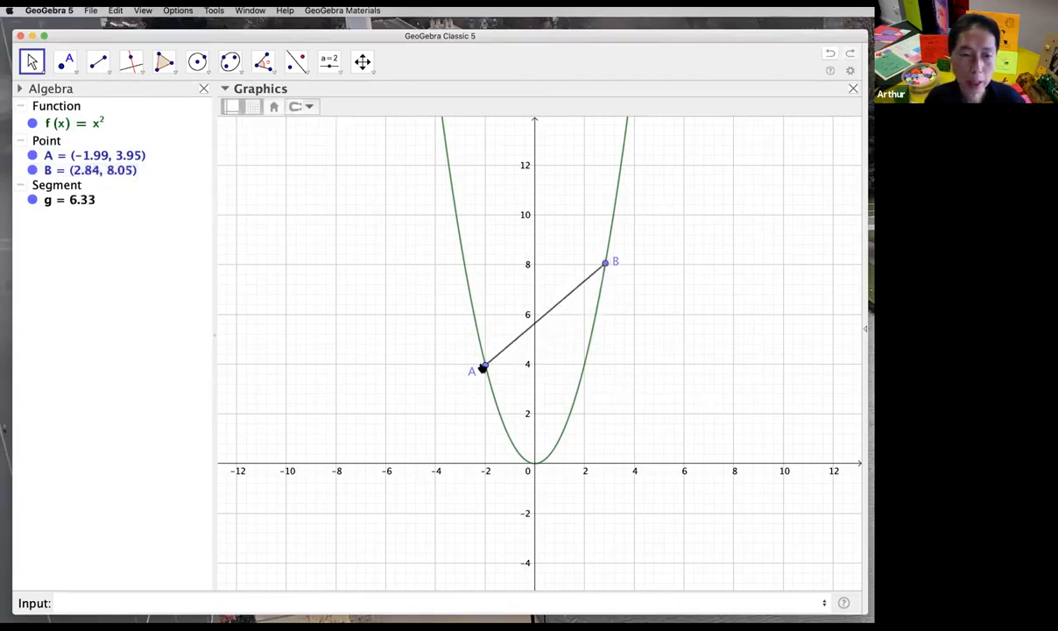
{"action": "left_click", "coordinate": [606, 266]}
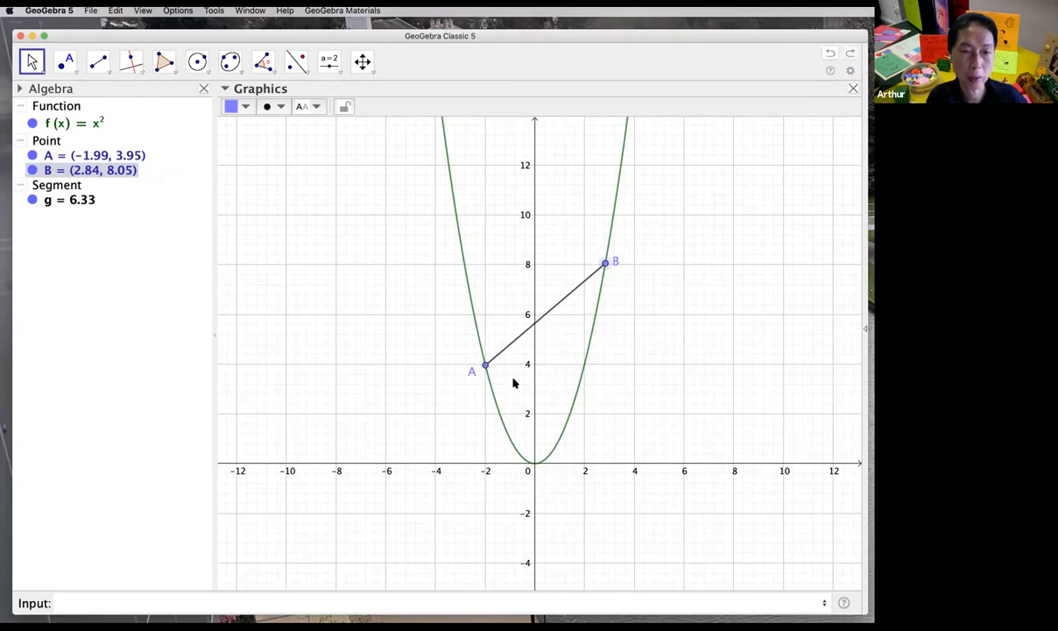
{"action": "left_click", "coordinate": [490, 368]}
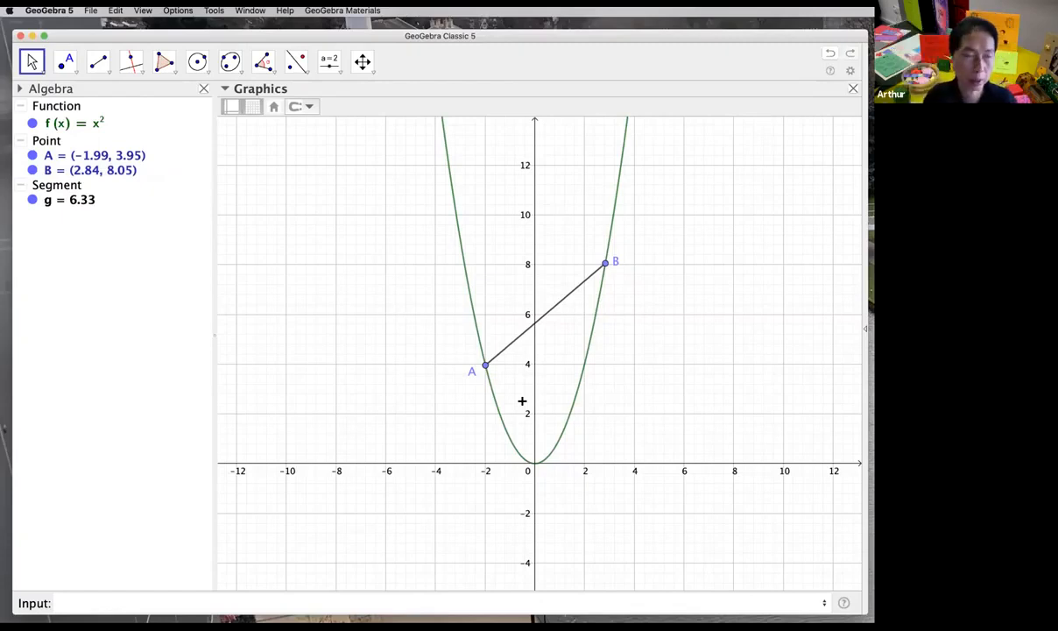
{"action": "left_click", "coordinate": [221, 602]}
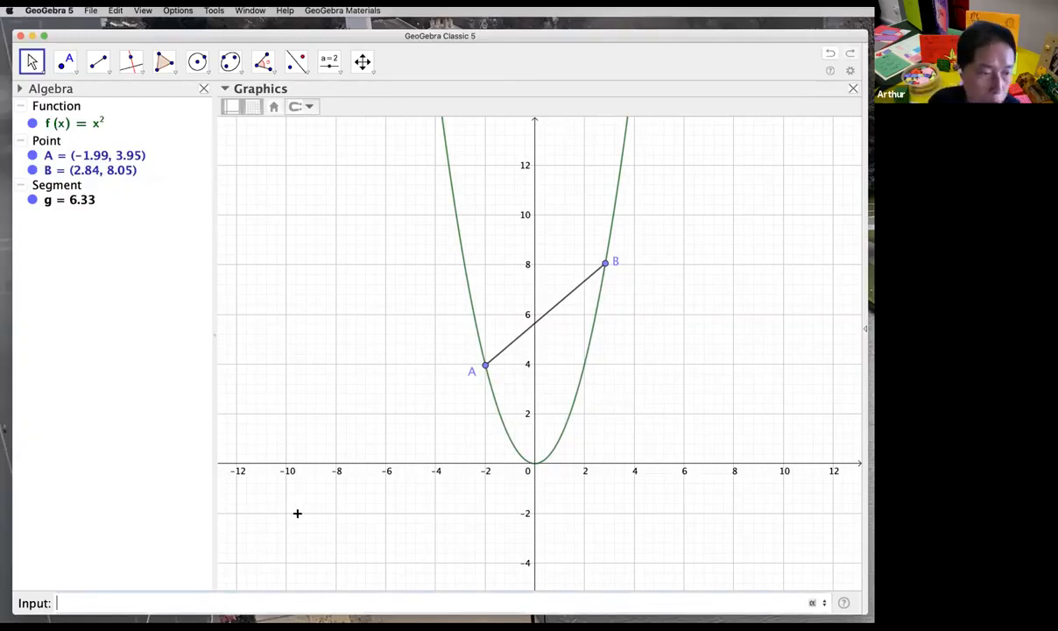
{"action": "left_click", "coordinate": [207, 202]}
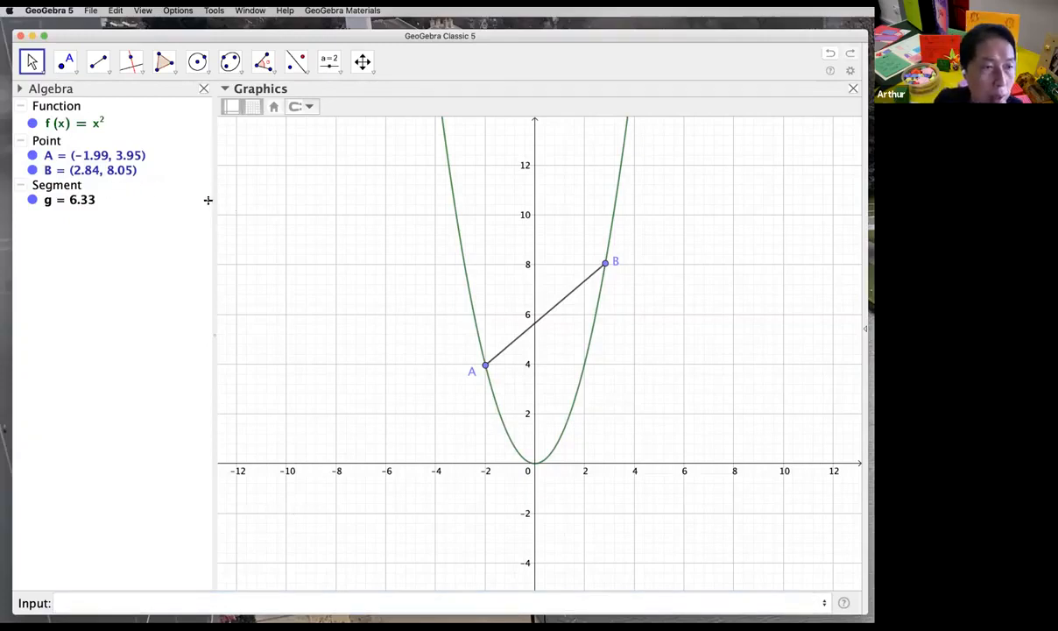
{"action": "double_click", "coordinate": [122, 171]}
{"action": "left_click", "coordinate": [298, 178]}
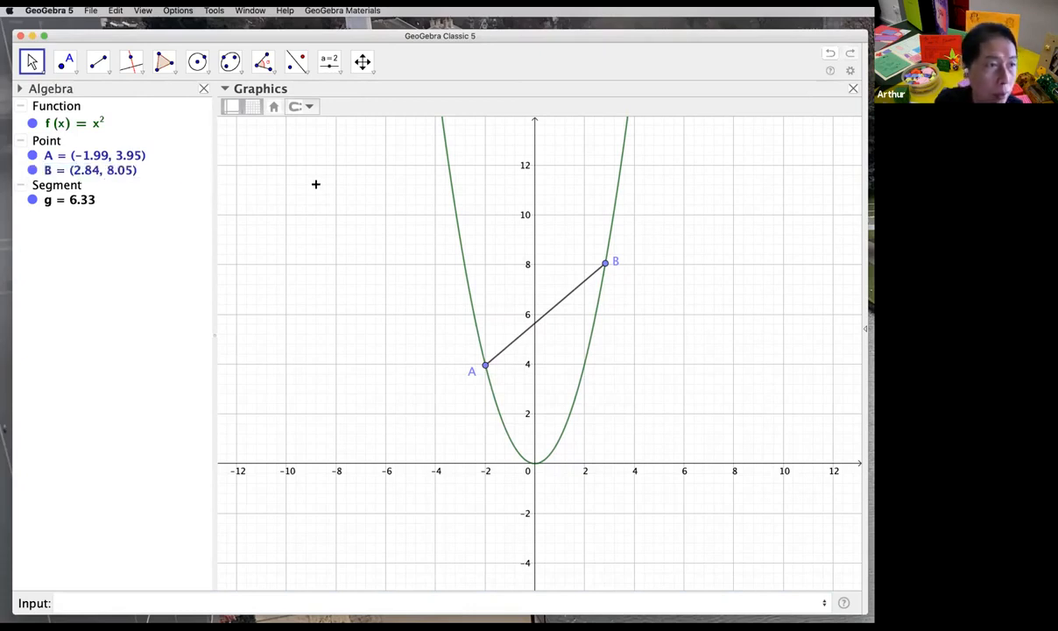
Step: Open point B's object properties and clear its definition
{"action": "right_click", "coordinate": [118, 171]}
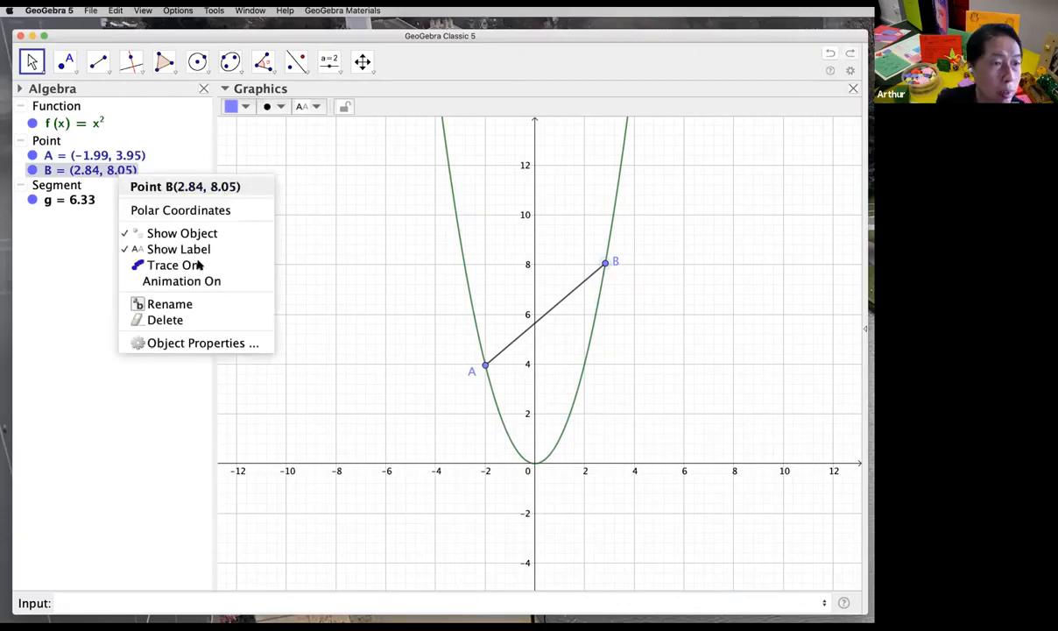
{"action": "left_click", "coordinate": [232, 343]}
{"action": "left_click", "coordinate": [599, 301]}
{"action": "key", "text": "BackSpace"}
{"action": "key", "text": "BackSpace"}
{"action": "key", "text": "BackSpace"}
{"action": "key", "text": "BackSpace"}
{"action": "key", "text": "BackSpace"}
{"action": "key", "text": "BackSpace"}
{"action": "key", "text": "BackSpace"}
{"action": "key", "text": "BackSpace"}
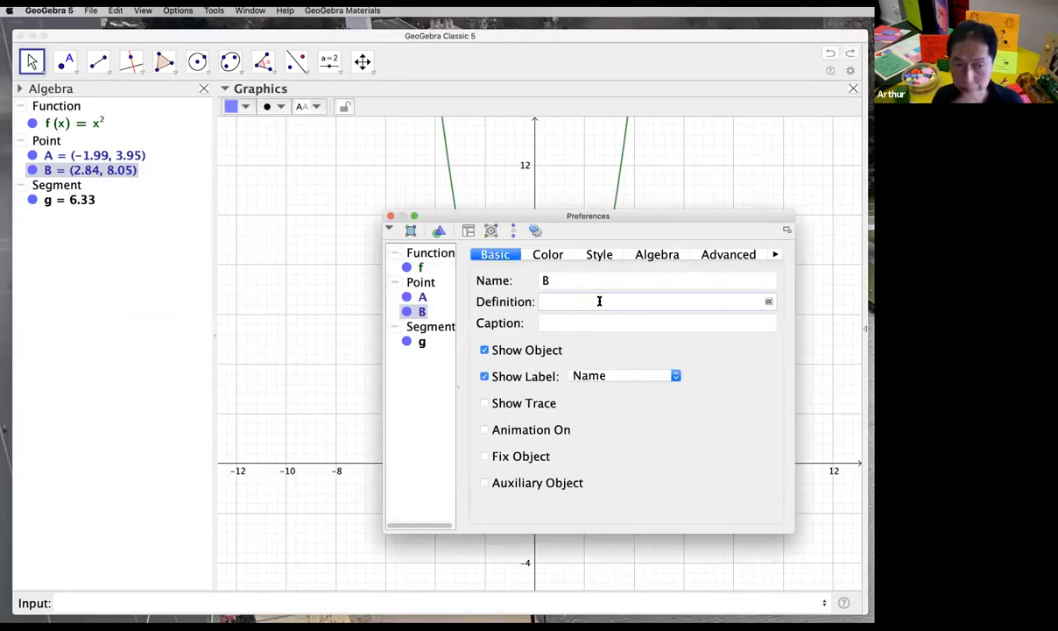
Step: Enter x(A)+4 as the x-coordinate in point B's definition and try to apply it without a y-coordinate
{"action": "type", "text": "("}
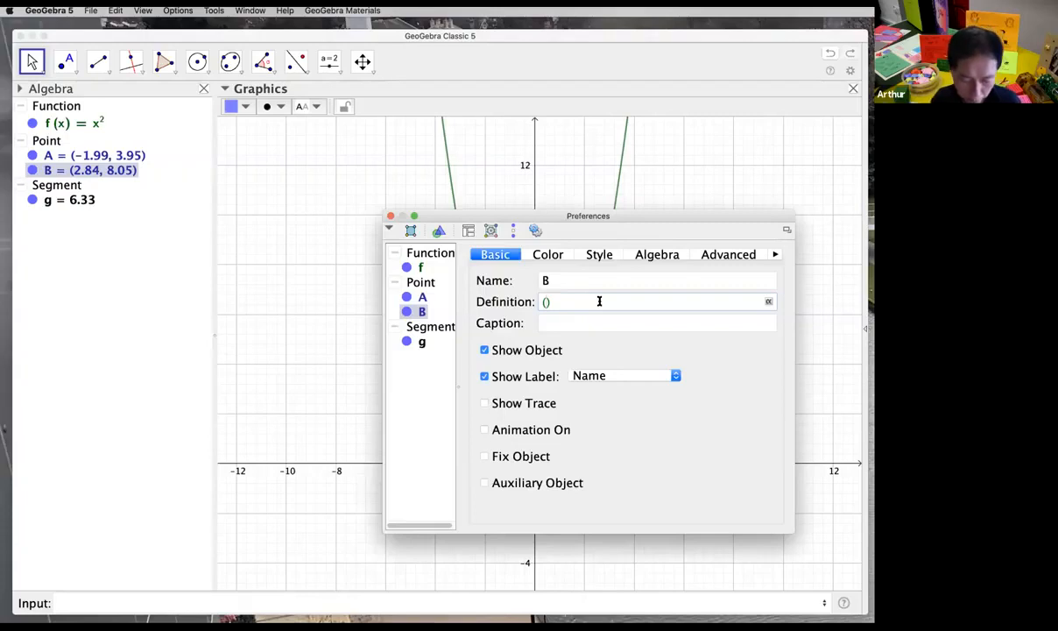
{"action": "type", "text": "x(A)"}
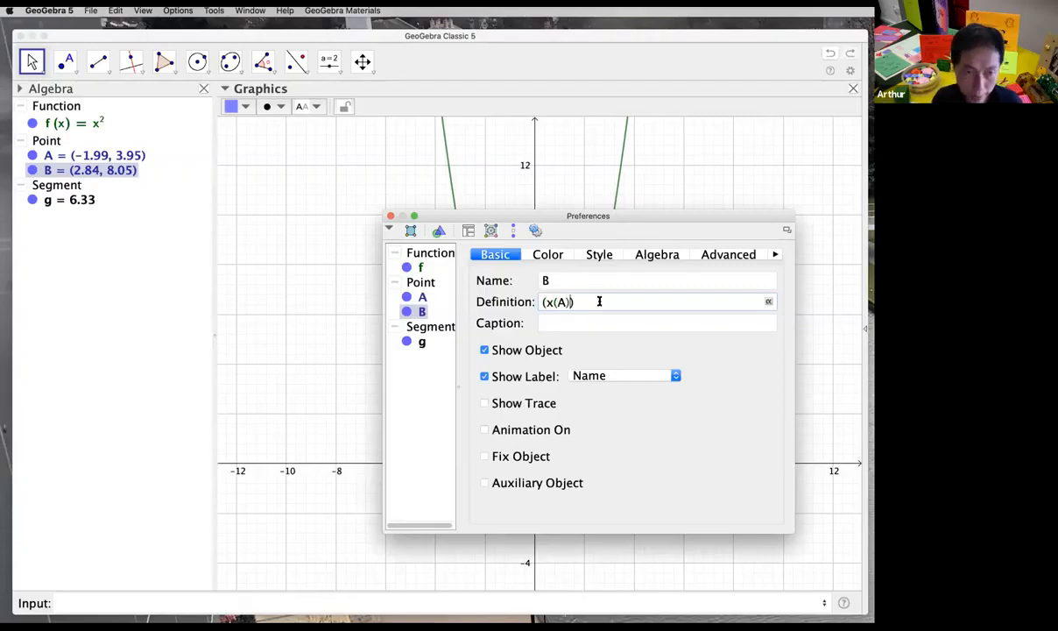
{"action": "type", "text": "+"}
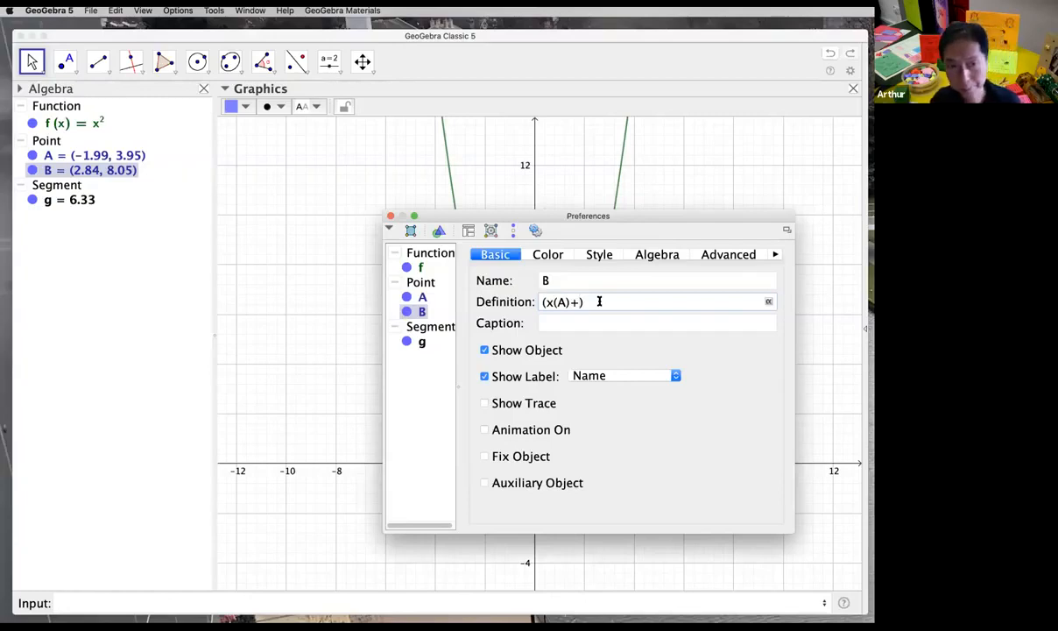
{"action": "type", "text": "4"}
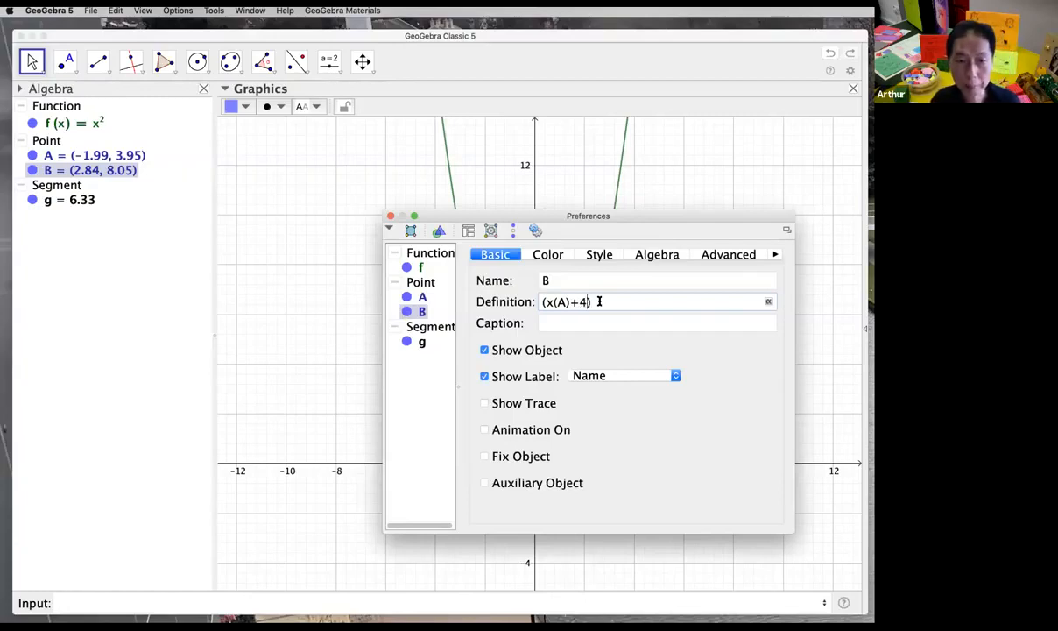
{"action": "type", "text": ","}
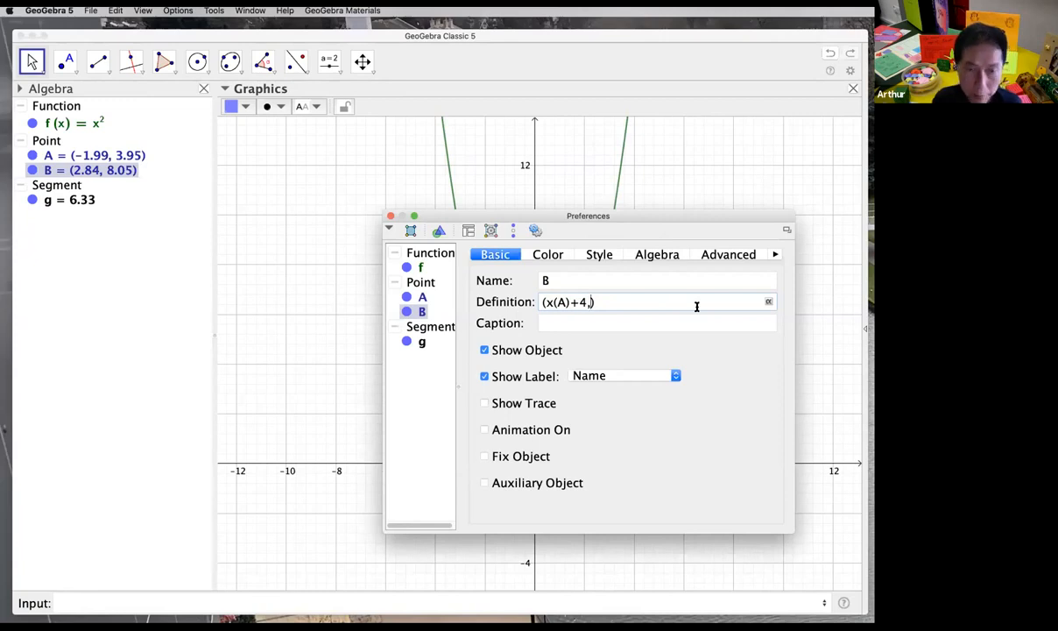
{"action": "key", "text": "Return"}
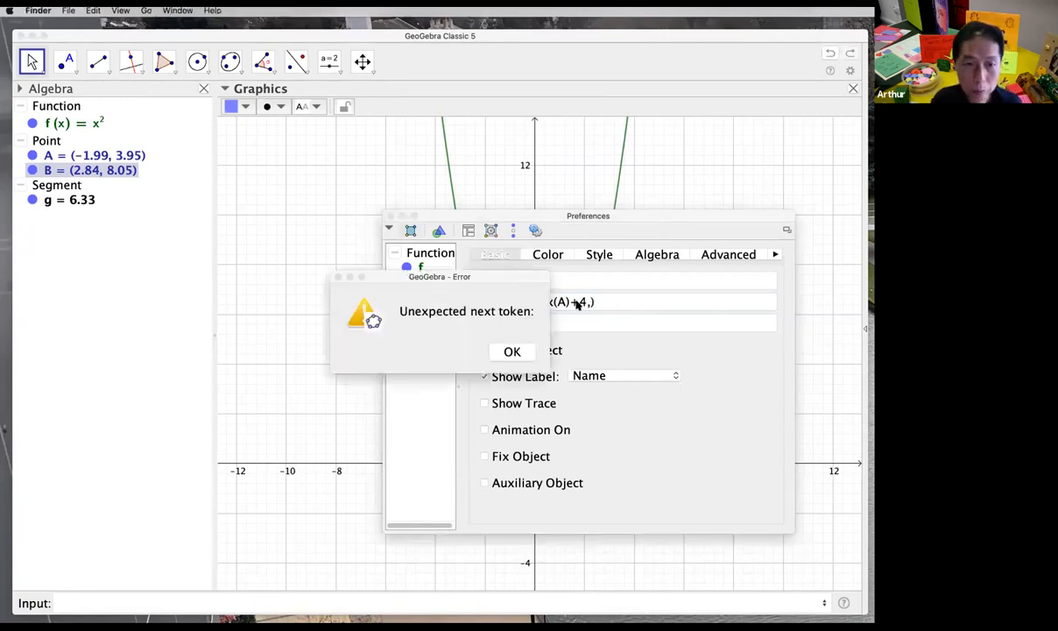
{"action": "left_click", "coordinate": [503, 353]}
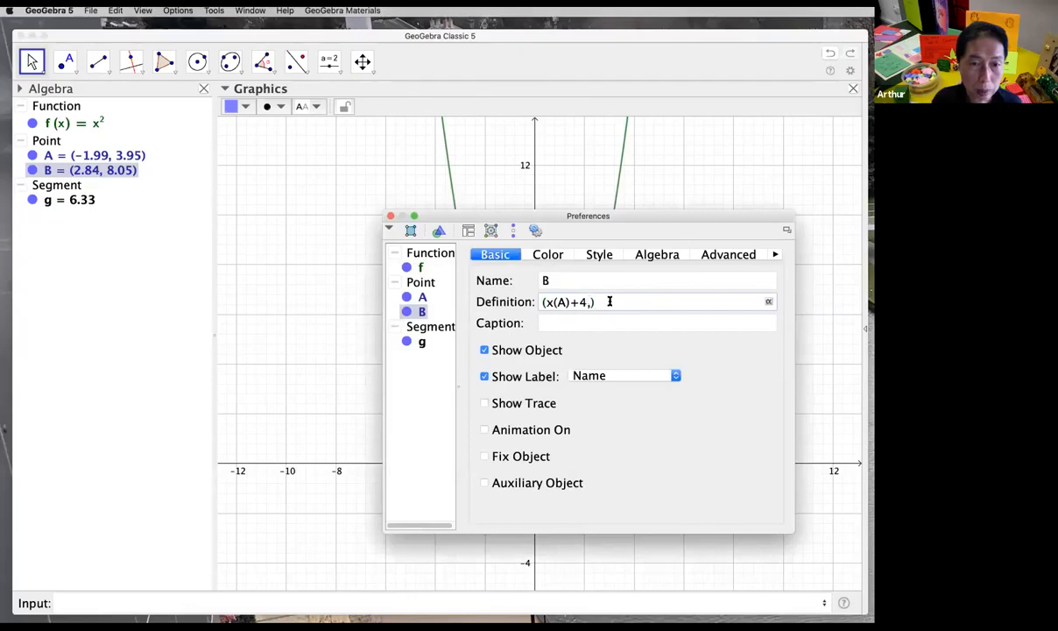
Step: Complete point B's definition as (x(A)+4,f(x(A)+4)), apply it and close the properties
{"action": "left_click", "coordinate": [593, 301]}
{"action": "type", "text": "f("}
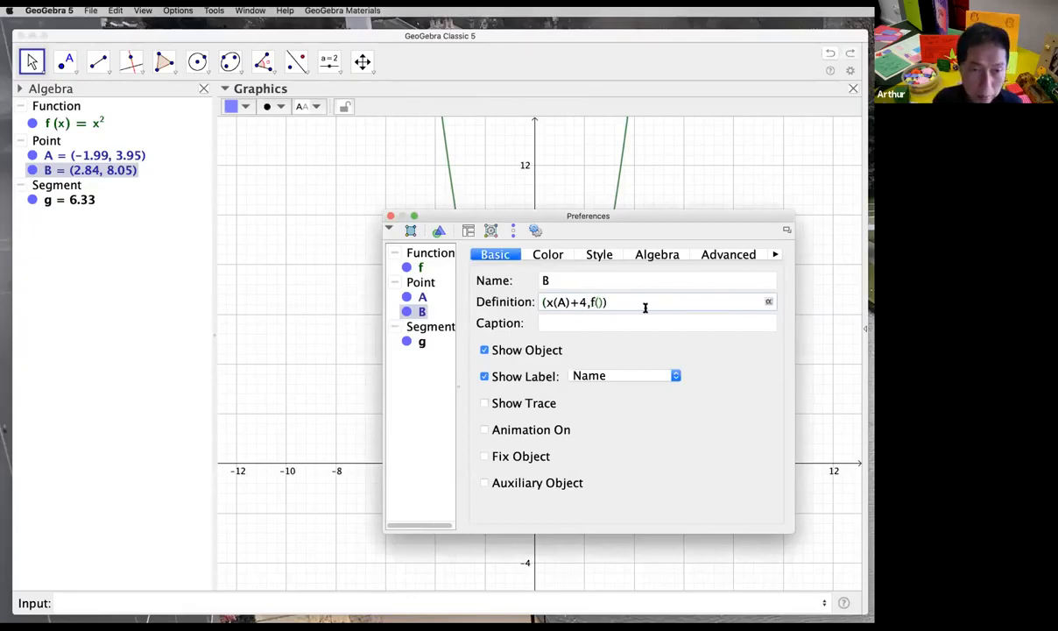
{"action": "type", "text": "x("}
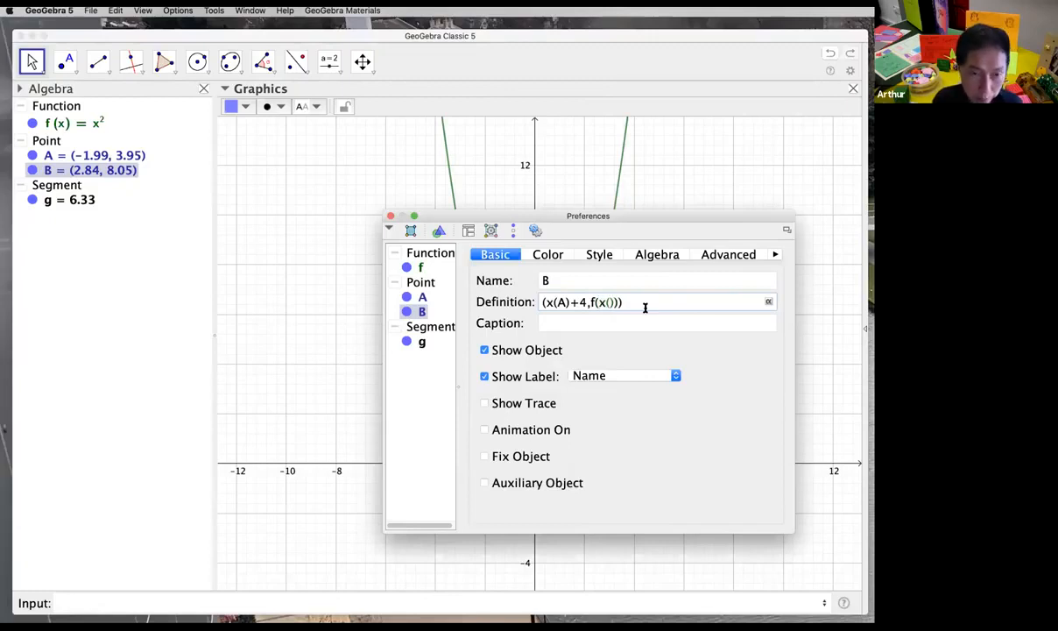
{"action": "type", "text": "A)"}
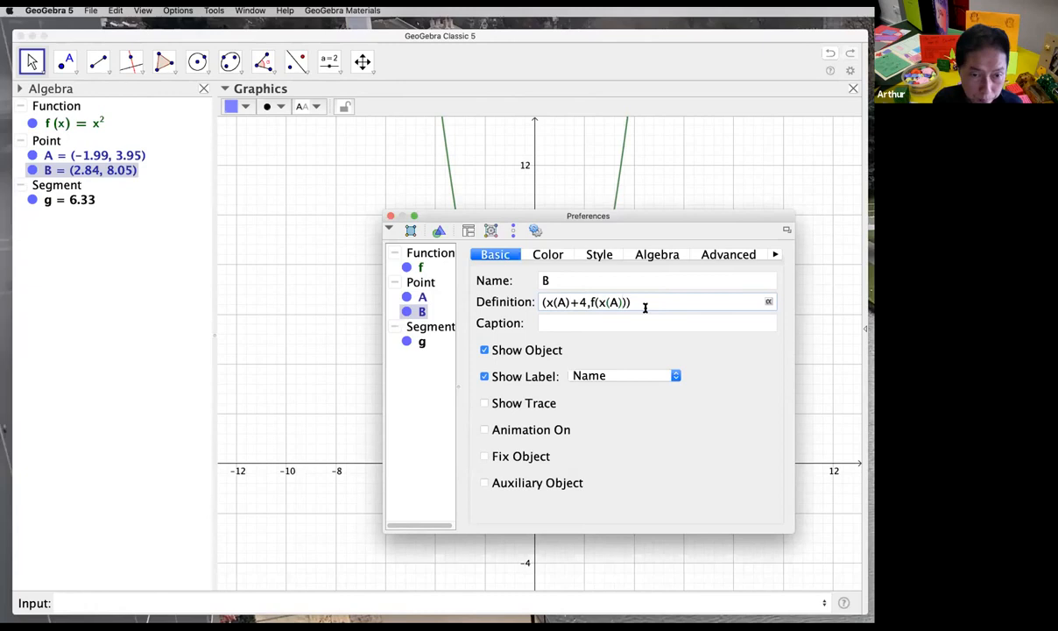
{"action": "type", "text": "+4"}
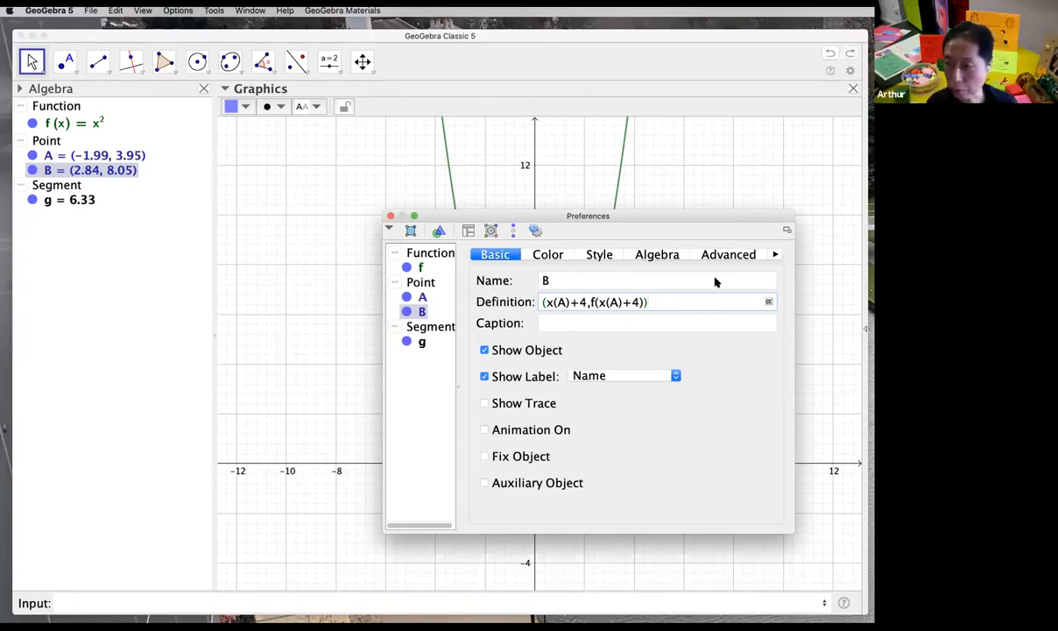
{"action": "key", "text": "Return"}
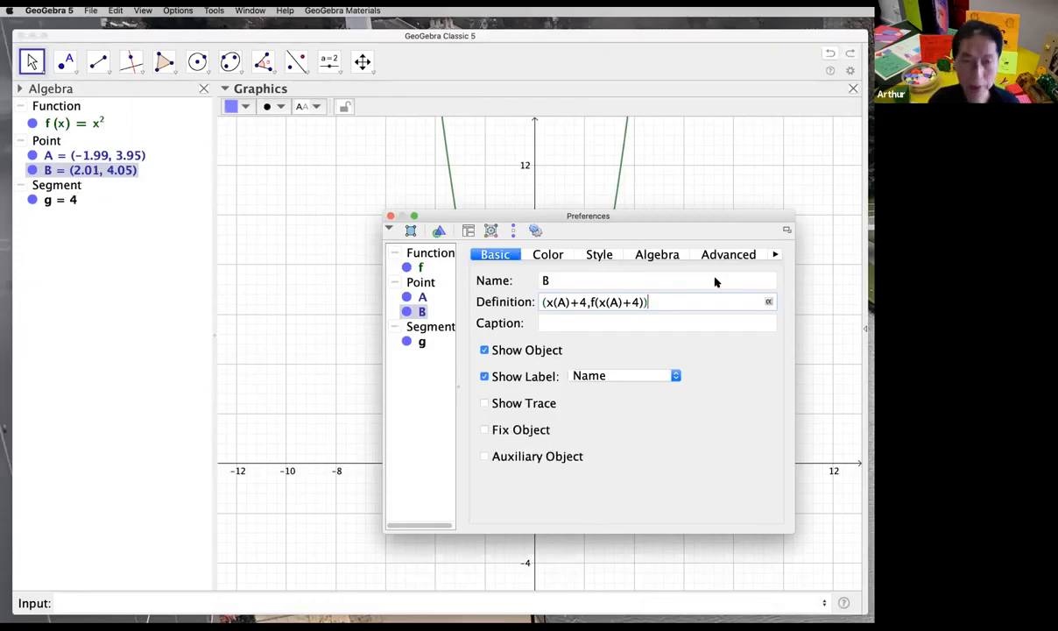
{"action": "left_click", "coordinate": [391, 217]}
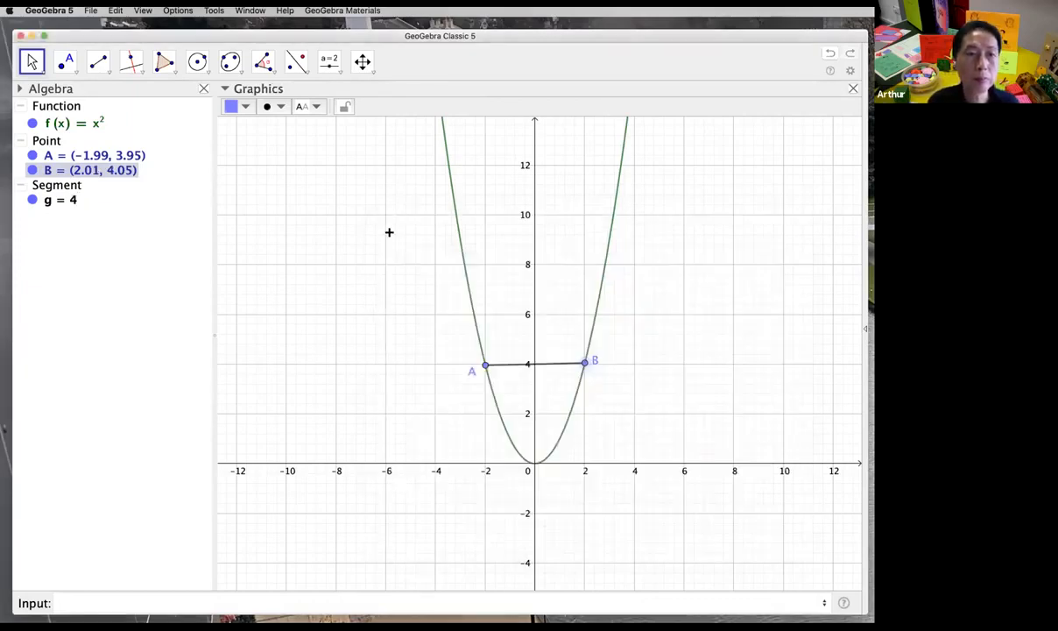
Step: Slide point A along the parabola to about (-1.59, 2.53) to test the dependence of point B
{"action": "left_click", "coordinate": [482, 366]}
{"action": "left_click_drag", "start_coordinate": [484, 370], "coordinate": [485, 420]}
{"action": "left_click", "coordinate": [484, 420]}
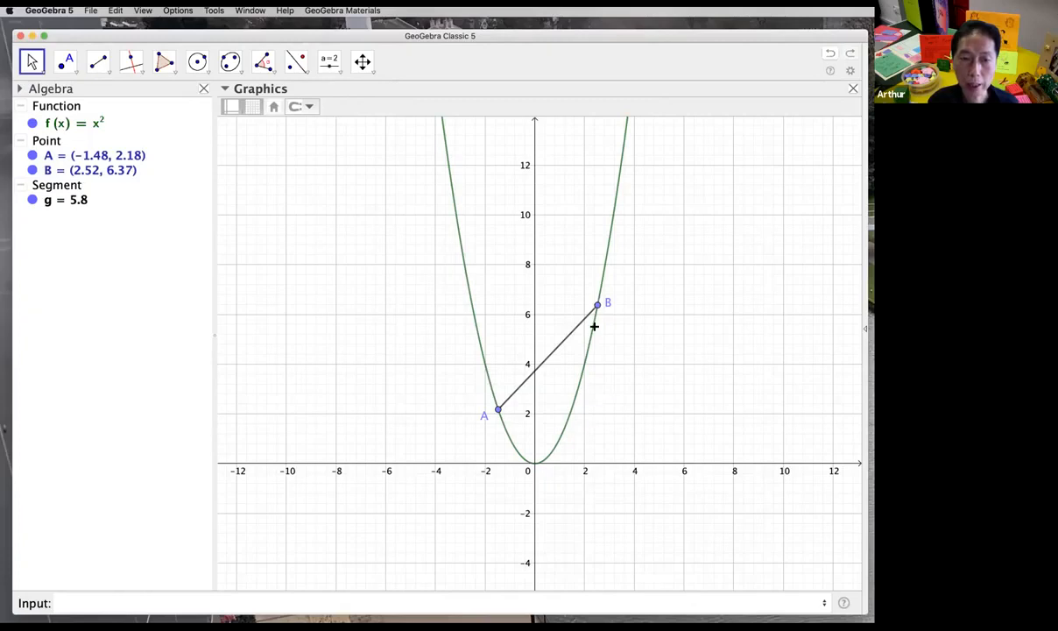
{"action": "left_click_drag", "start_coordinate": [497, 411], "coordinate": [498, 416]}
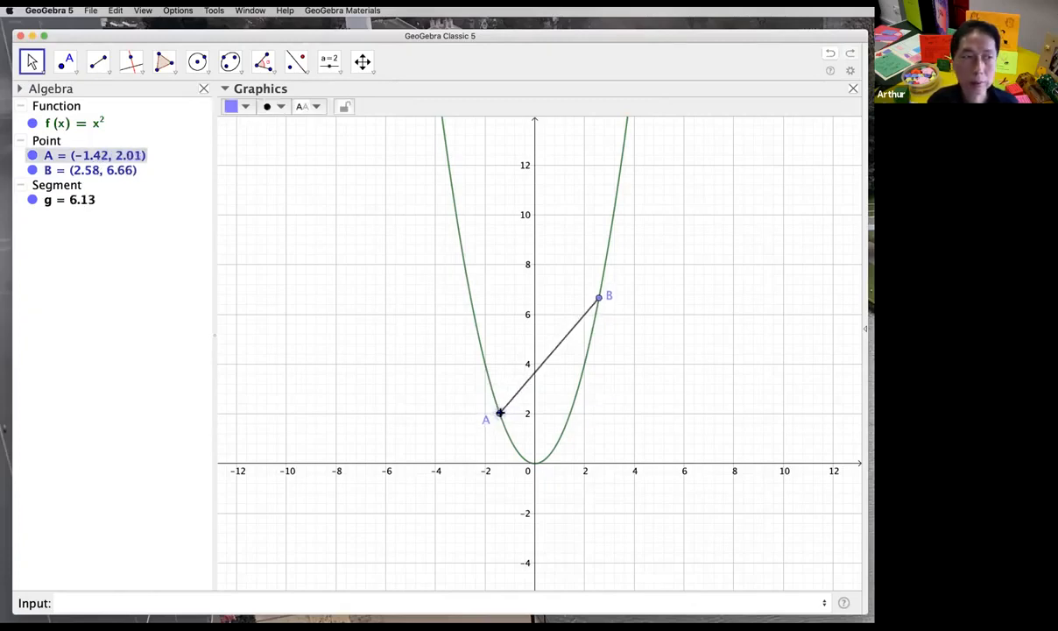
{"action": "left_click", "coordinate": [691, 412]}
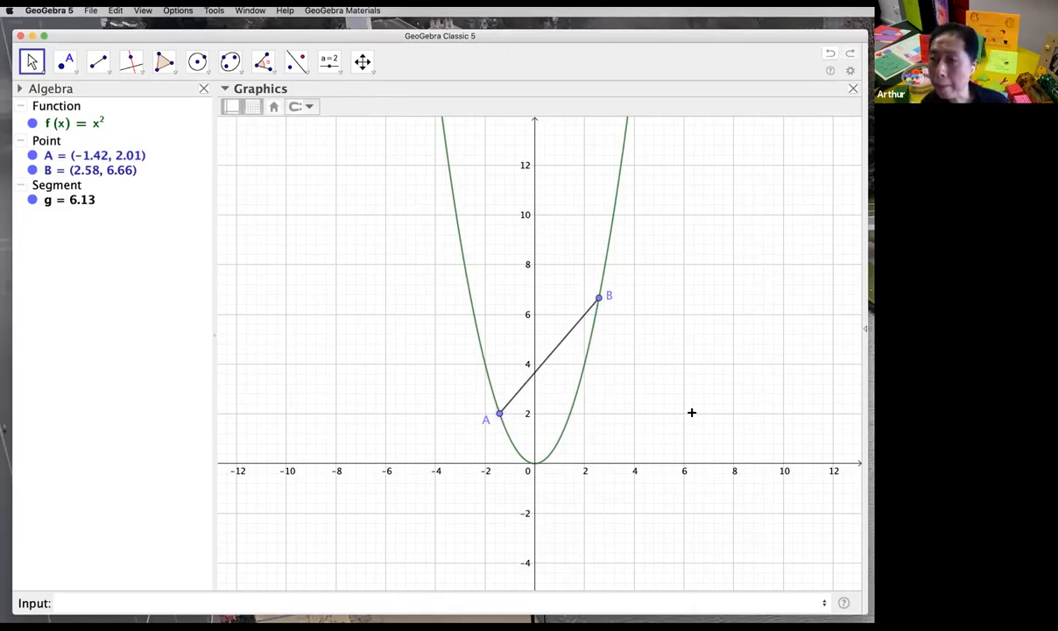
{"action": "left_click_drag", "start_coordinate": [498, 413], "coordinate": [484, 407]}
{"action": "left_click", "coordinate": [626, 408]}
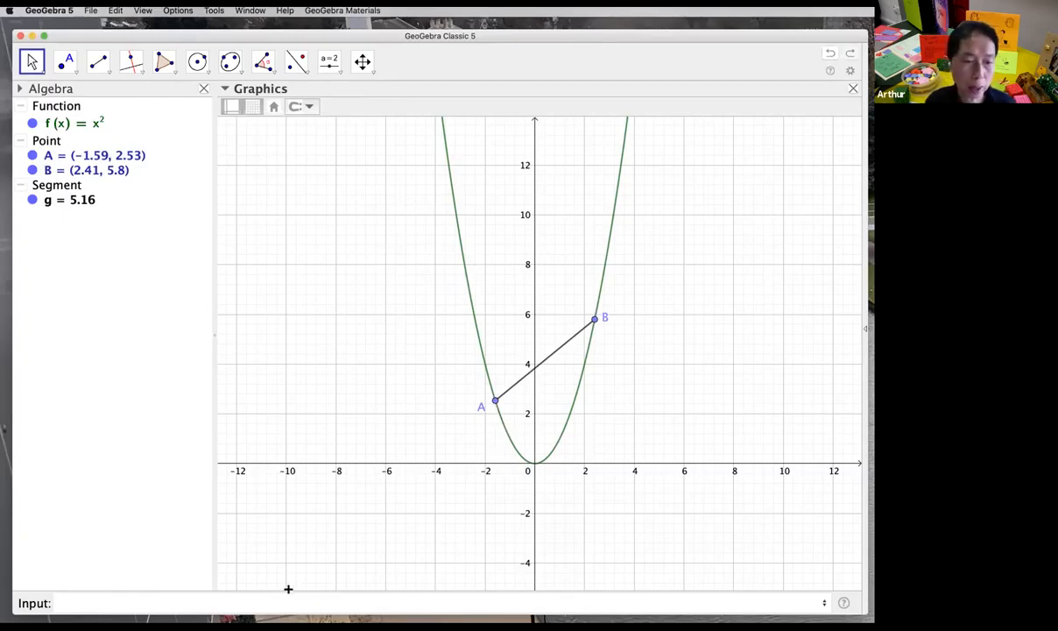
Step: Try to enter the expression x() as a new object, and delete the line it plots
{"action": "left_click", "coordinate": [430, 599]}
{"action": "type", "text": "x("}
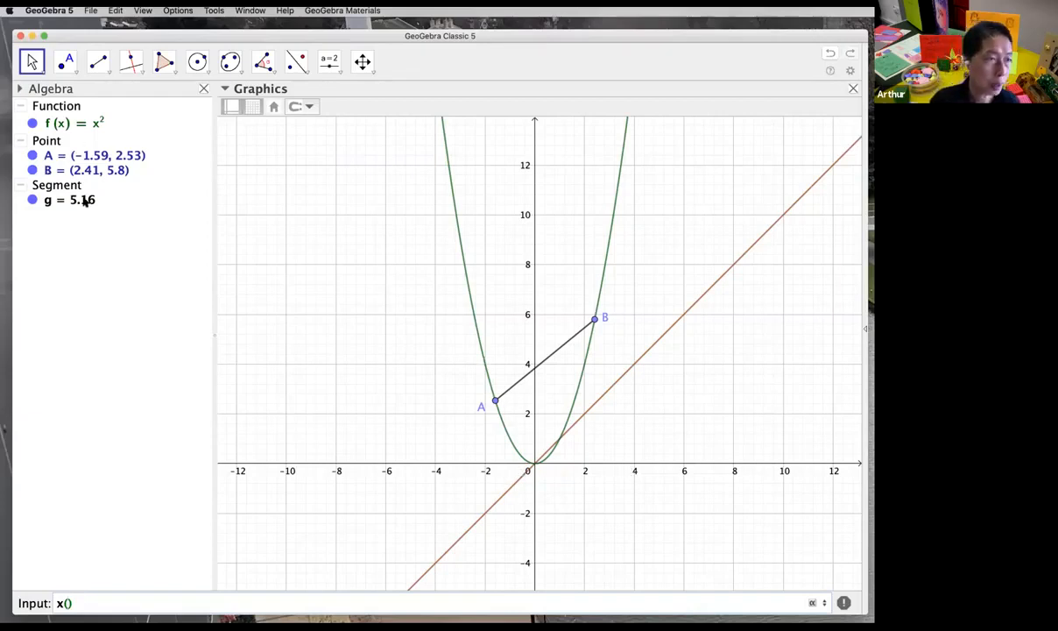
{"action": "key", "text": "Return"}
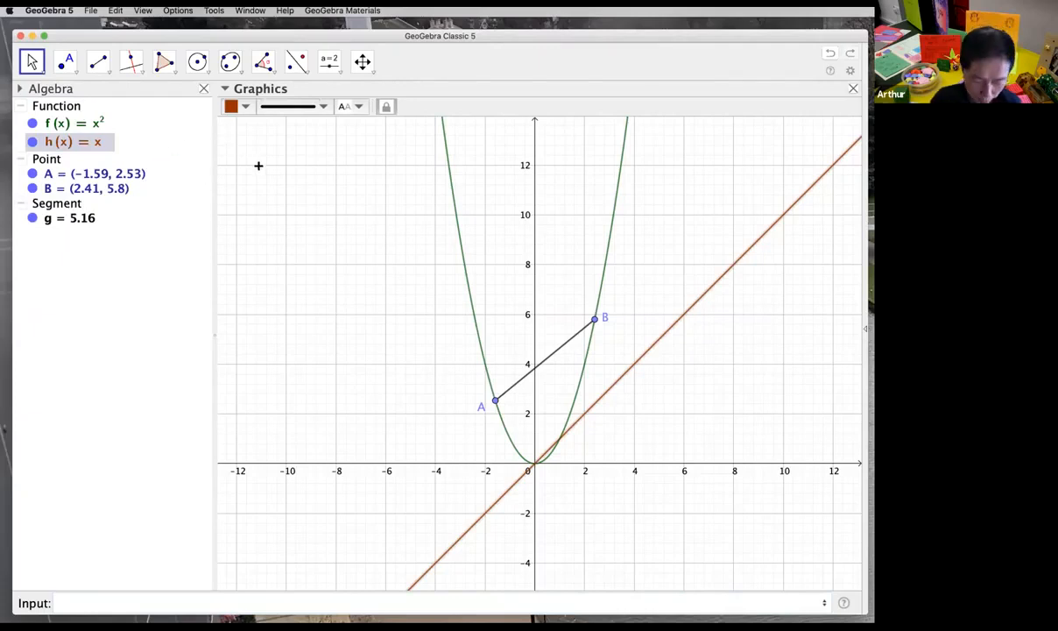
{"action": "key", "text": "Delete"}
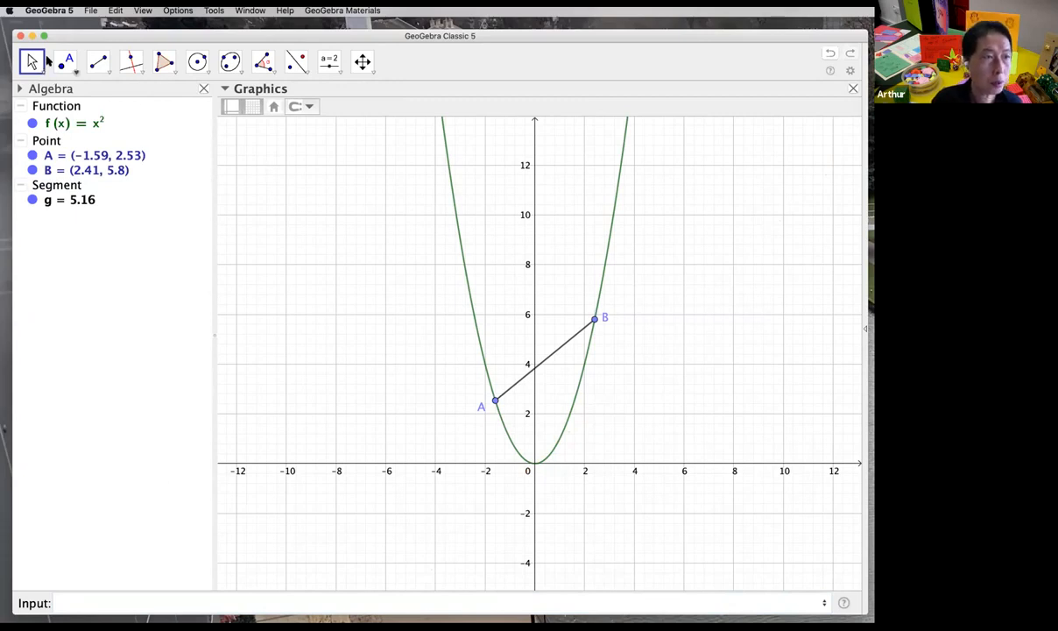
Step: Create the dependent point (x(A),0) on the x-axis and slide point A along the parabola to (-2, 4)
{"action": "left_click", "coordinate": [113, 602]}
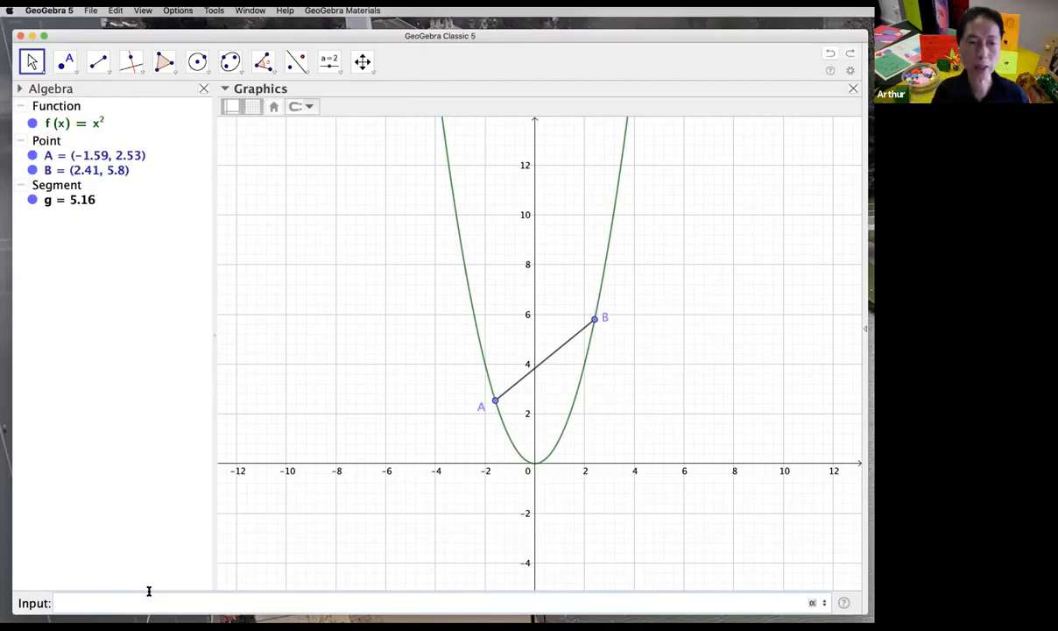
{"action": "type", "text": "("}
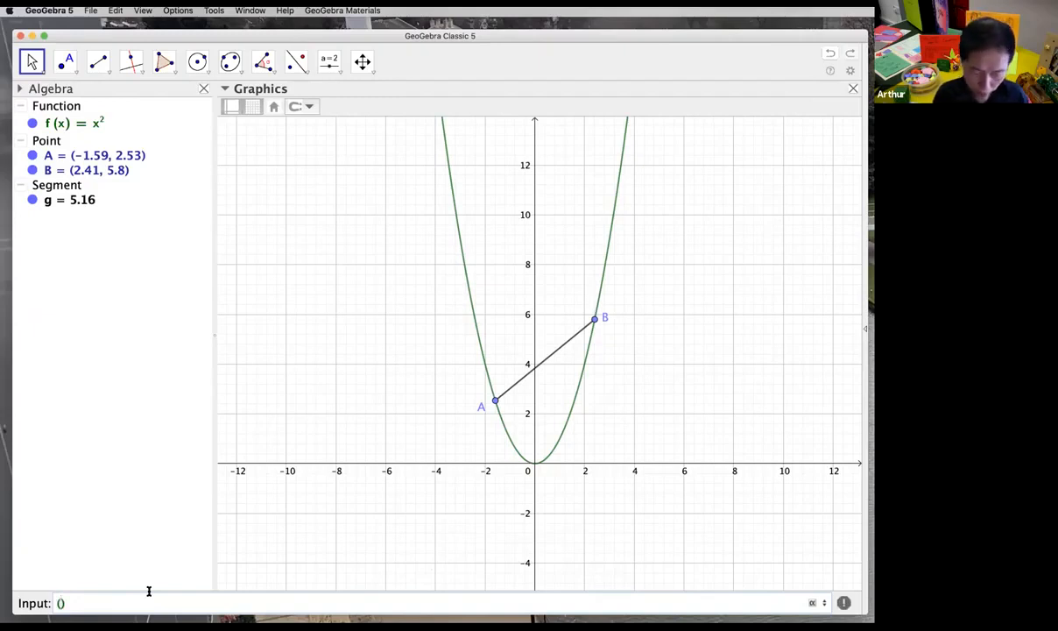
{"action": "type", "text": "x(A),"}
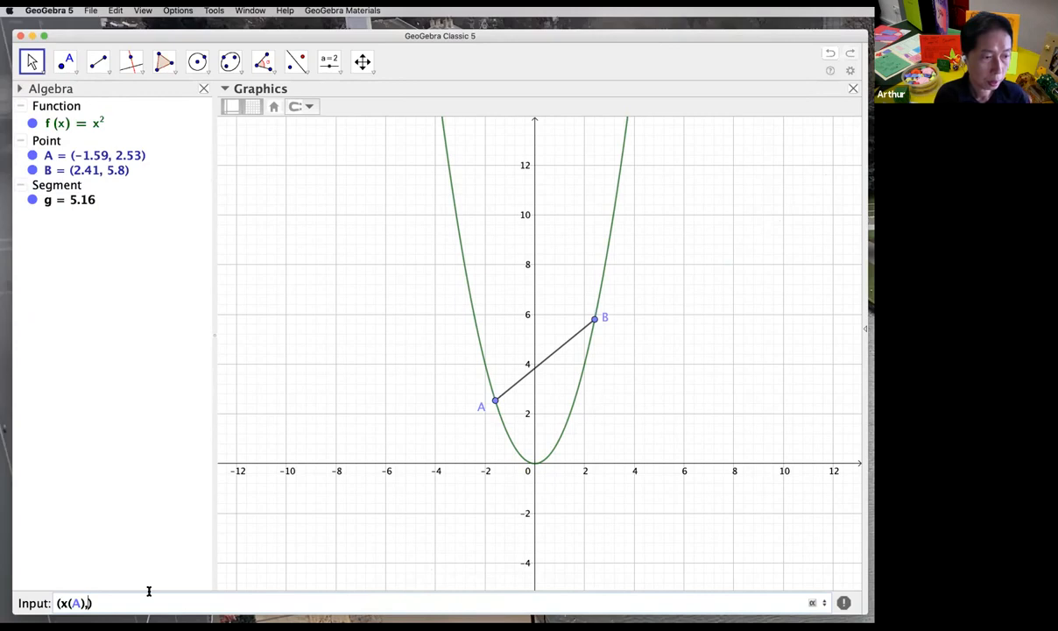
{"action": "type", "text": "0"}
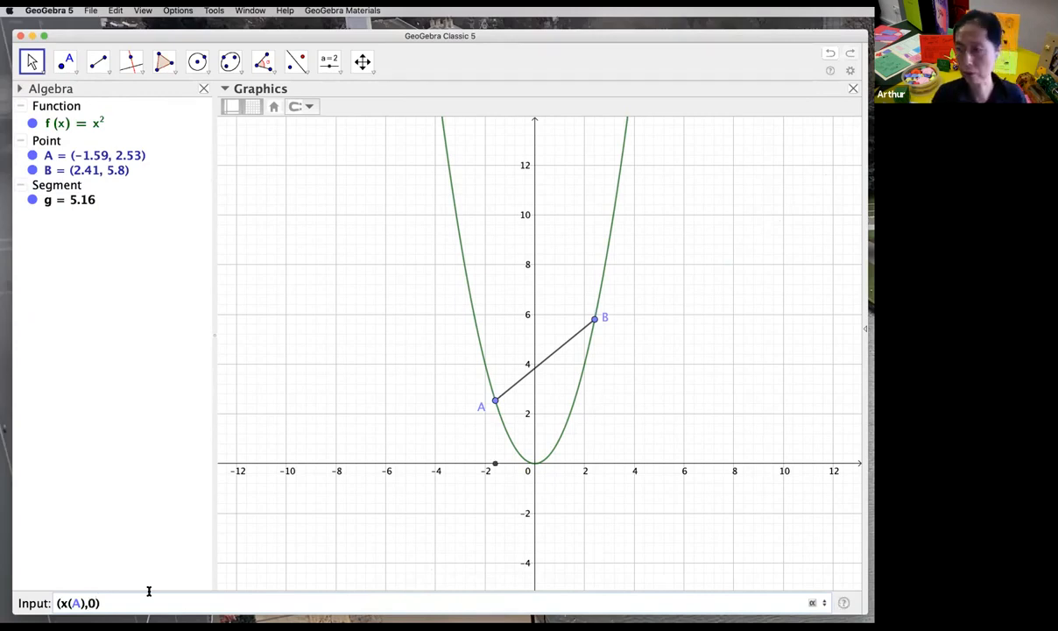
{"action": "key", "text": "Return"}
{"action": "left_click_drag", "start_coordinate": [489, 405], "coordinate": [482, 363]}
{"action": "key", "text": "Escape"}
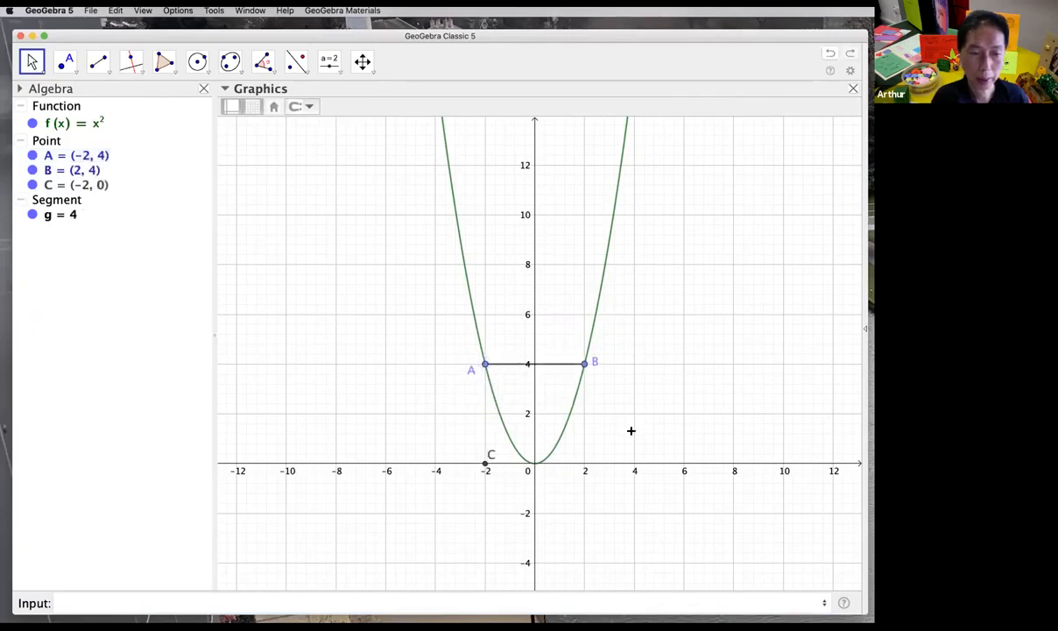
Step: Create a second dependent point on the x-axis, directly below B, defined as (x(B),0)
{"action": "left_click", "coordinate": [316, 603]}
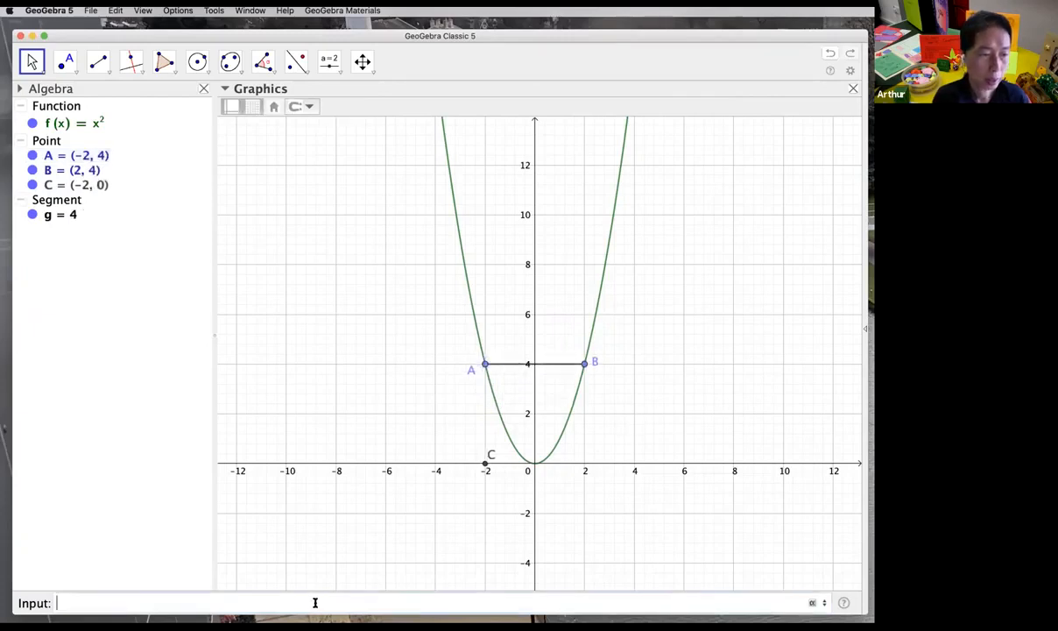
{"action": "type", "text": "(x("}
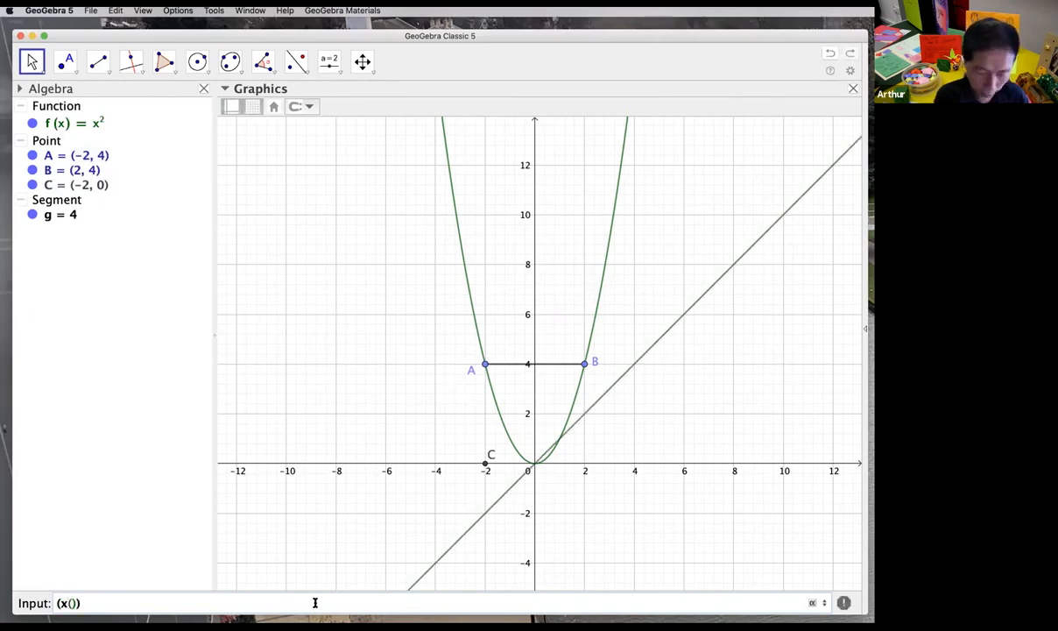
{"action": "type", "text": "B),0"}
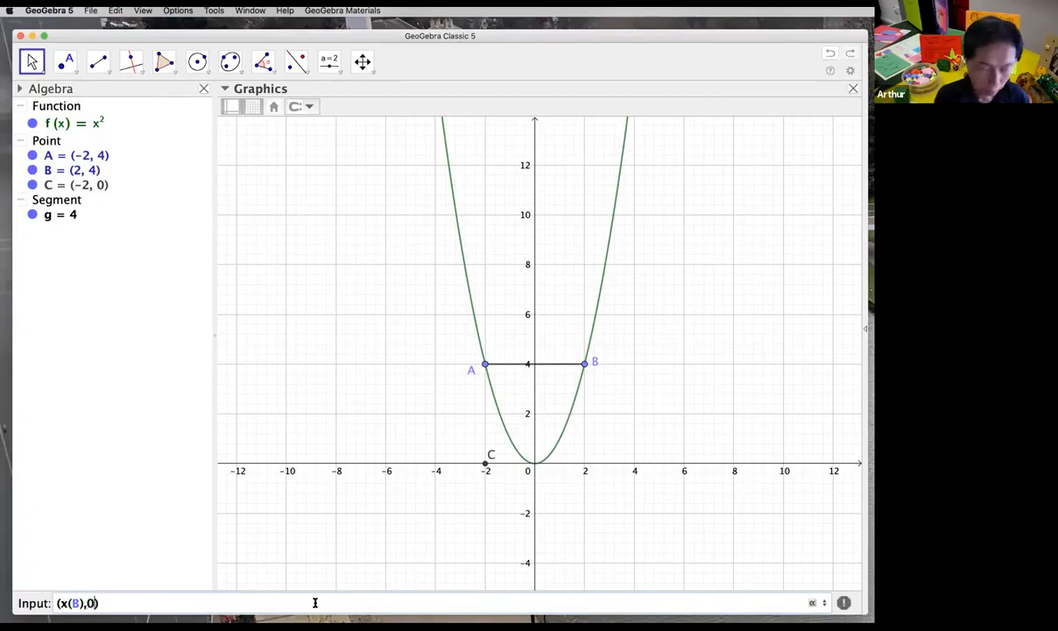
{"action": "key", "text": "Right"}
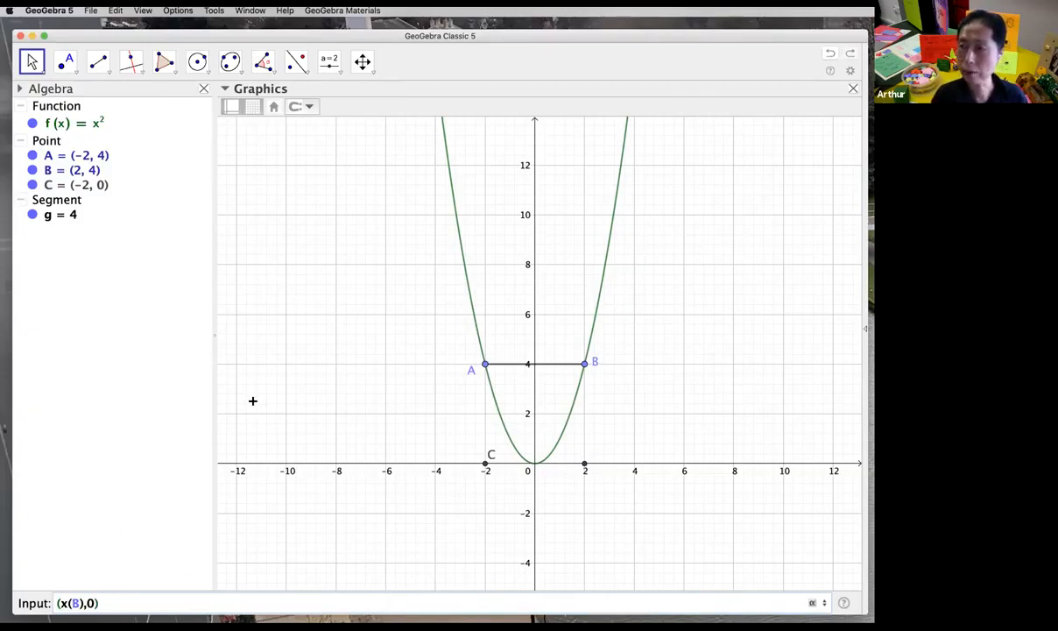
{"action": "key", "text": "Return"}
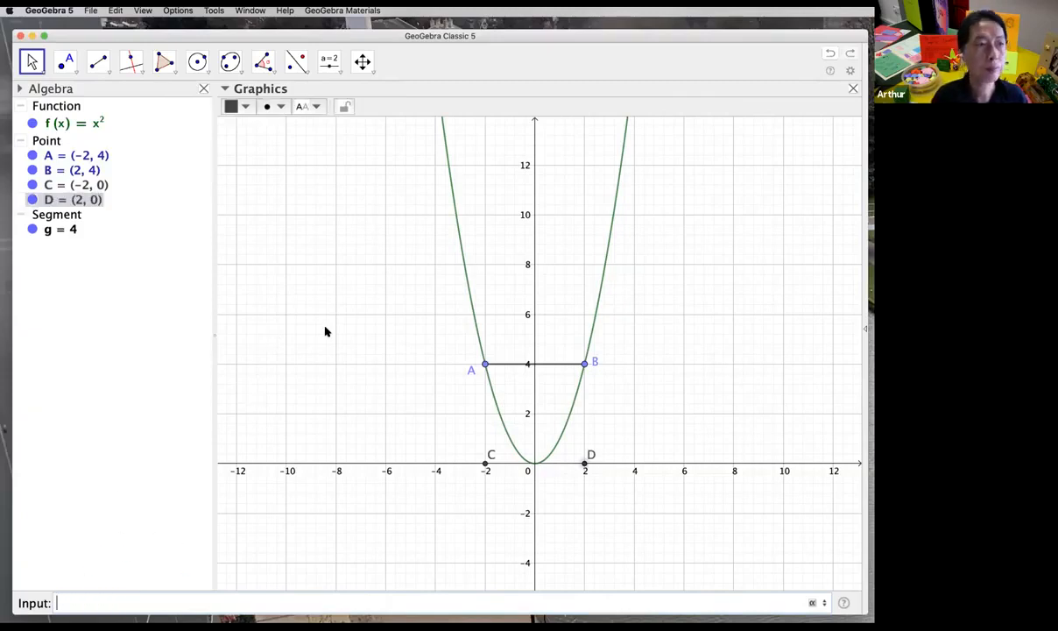
Step: Slide point A to about (-1.42, 2.01) and reposition the labels of C and D below the x-axis
{"action": "left_click_drag", "start_coordinate": [483, 364], "coordinate": [499, 412]}
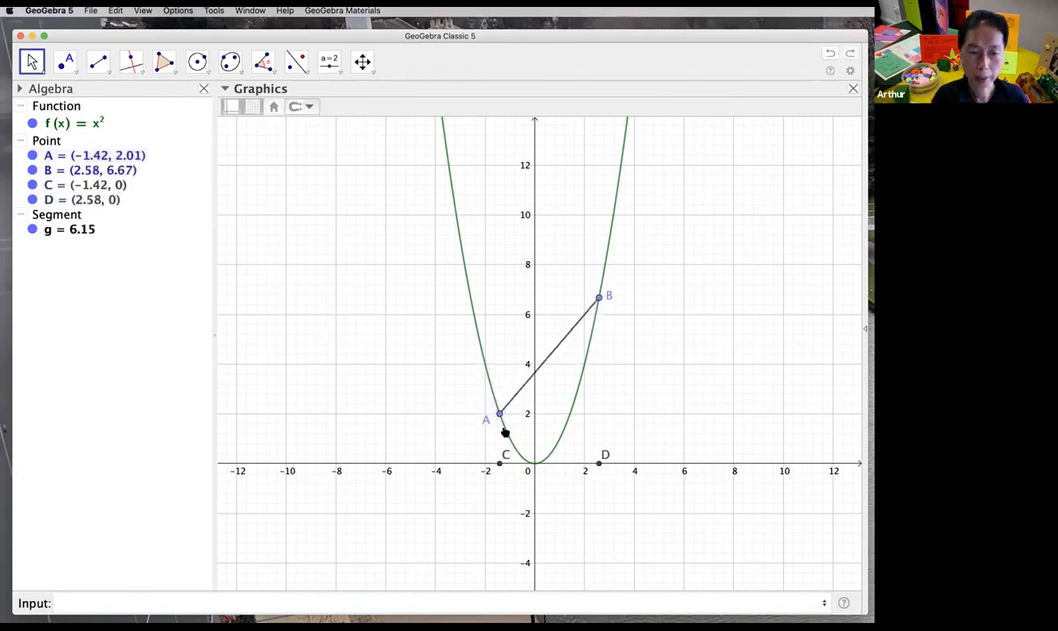
{"action": "left_click_drag", "start_coordinate": [504, 456], "coordinate": [496, 474]}
{"action": "left_click_drag", "start_coordinate": [607, 455], "coordinate": [607, 474]}
Step: Draw vertical segments joining A to C and B to D
{"action": "left_click", "coordinate": [100, 66]}
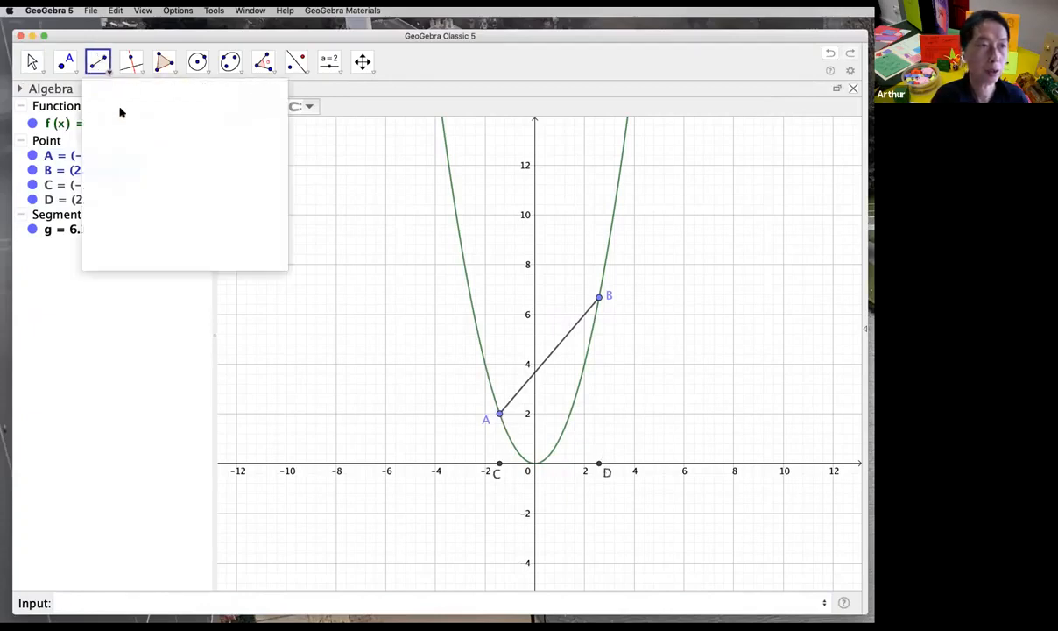
{"action": "left_click", "coordinate": [142, 118]}
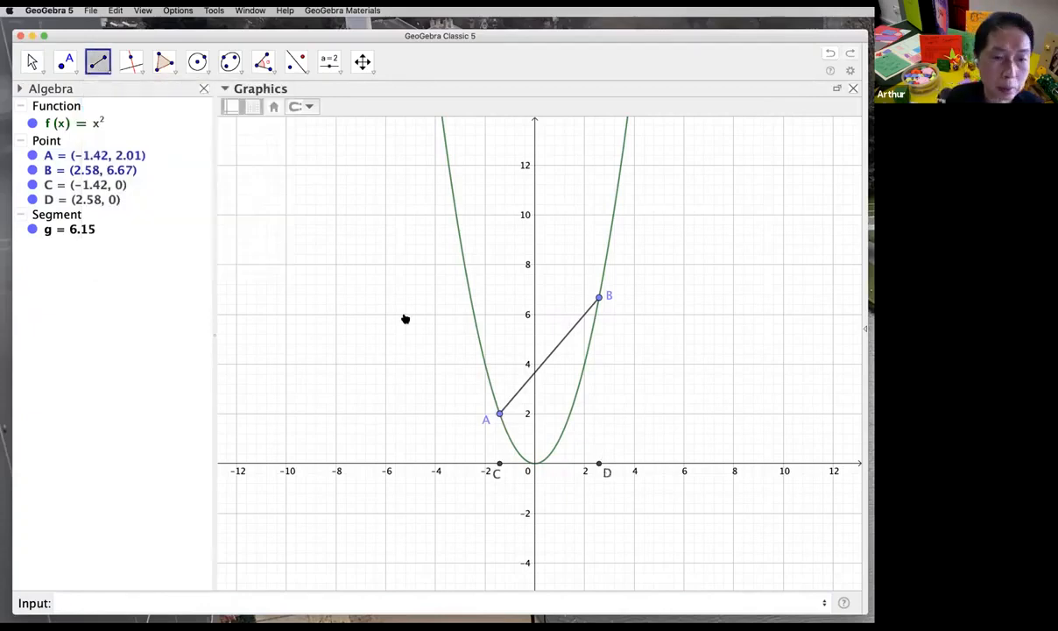
{"action": "left_click", "coordinate": [500, 415]}
{"action": "left_click", "coordinate": [498, 466]}
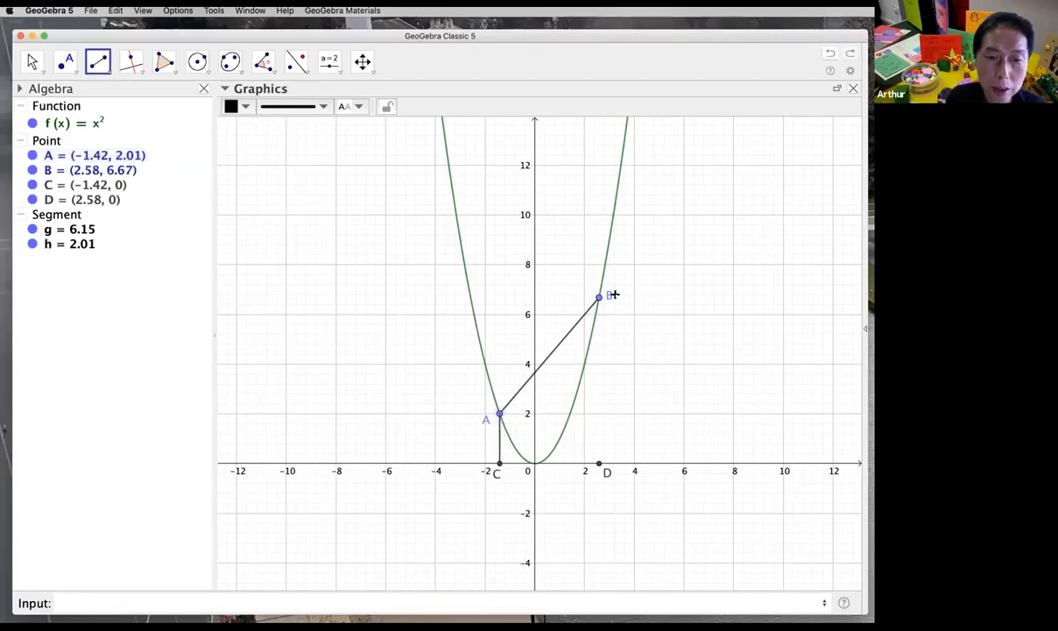
{"action": "left_click", "coordinate": [598, 297]}
{"action": "left_click", "coordinate": [600, 465]}
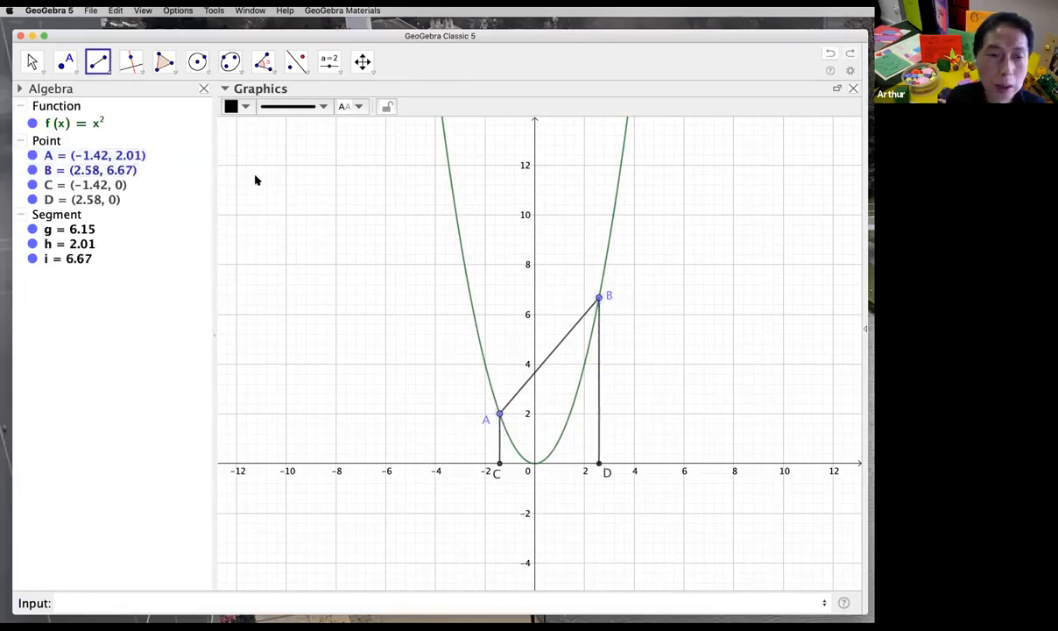
Step: Style the segment from A to C as a dashed light grey line
{"action": "left_click", "coordinate": [31, 61]}
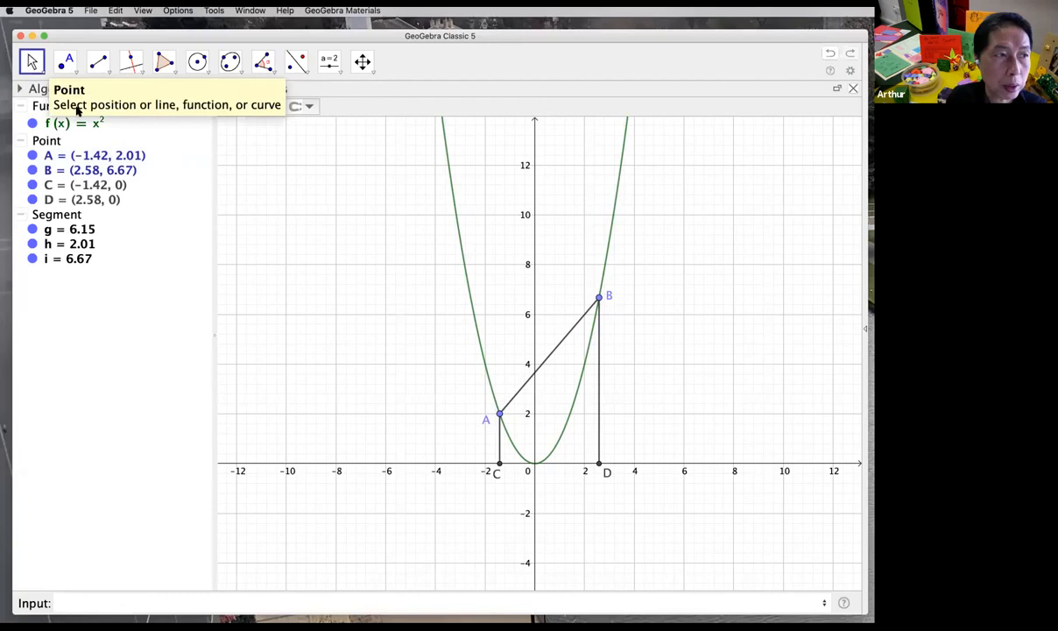
{"action": "left_click", "coordinate": [498, 445]}
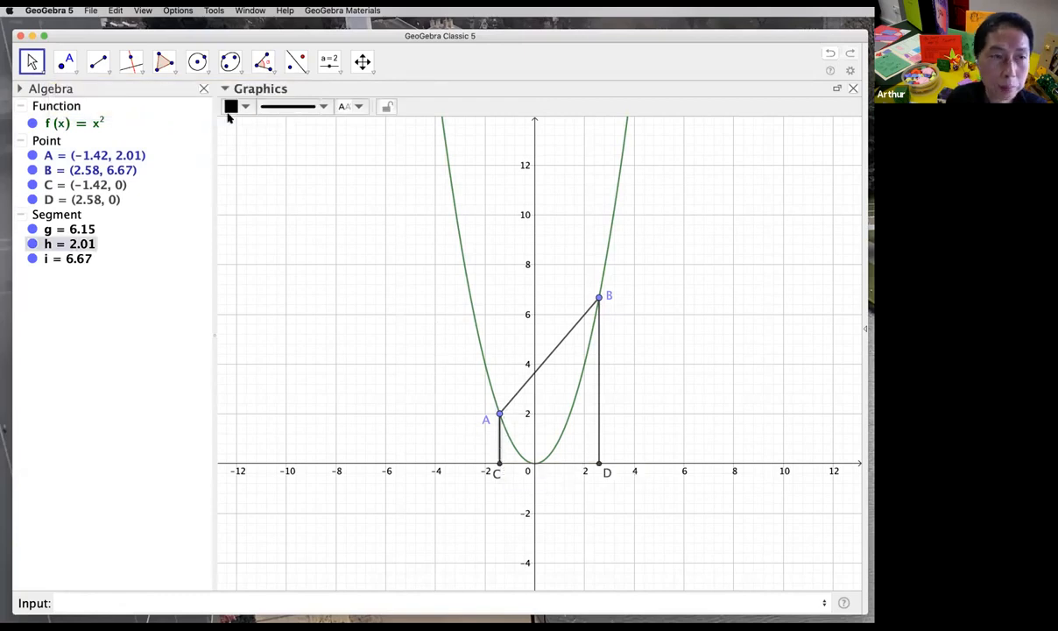
{"action": "left_click", "coordinate": [321, 106]}
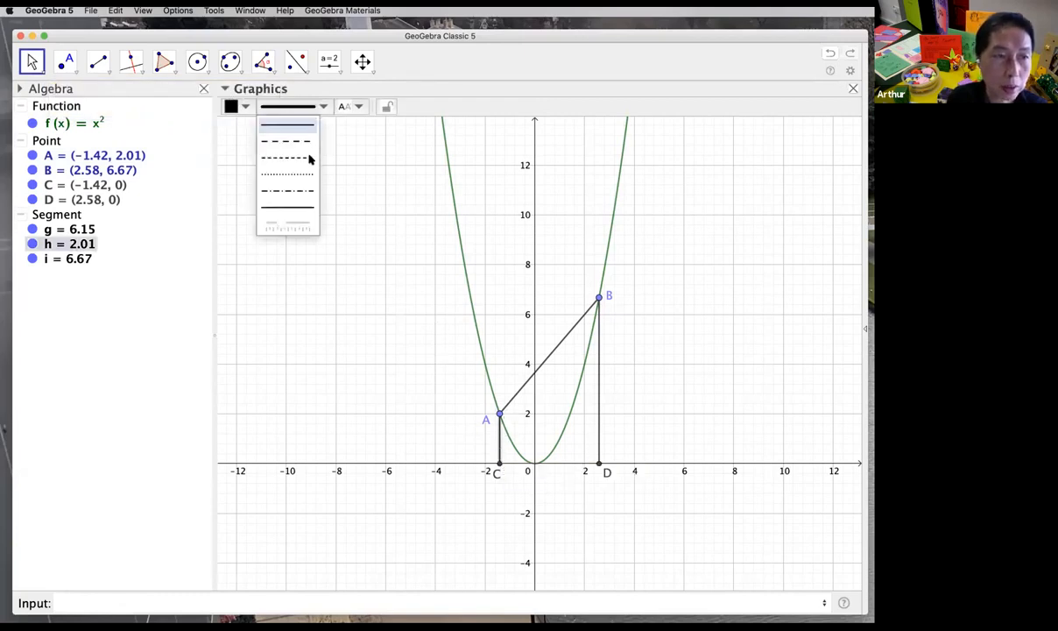
{"action": "left_click", "coordinate": [306, 141]}
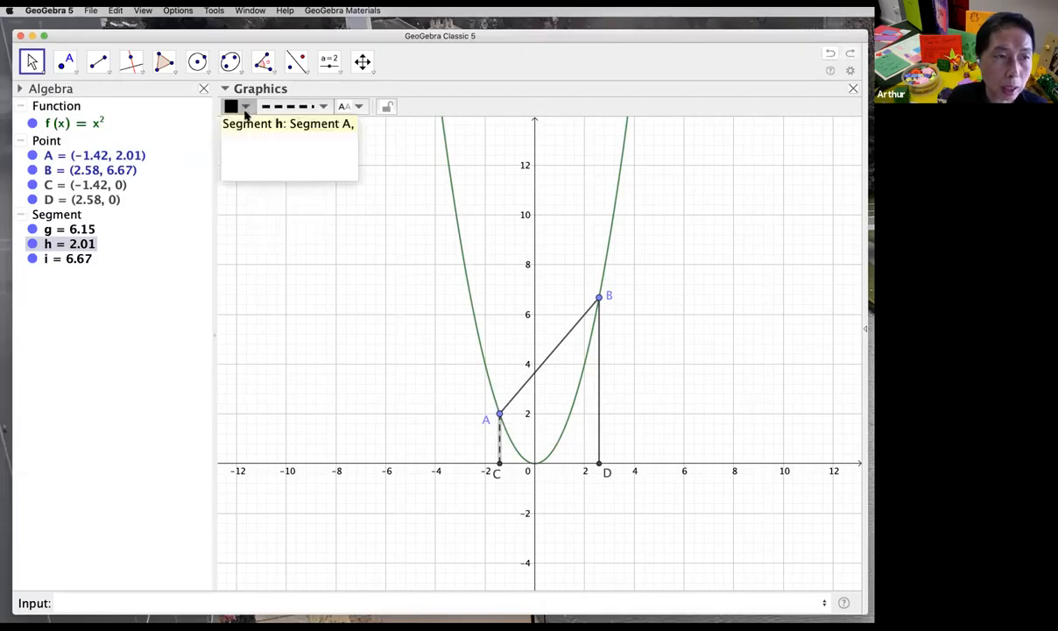
{"action": "left_click", "coordinate": [246, 106]}
{"action": "left_click", "coordinate": [259, 154]}
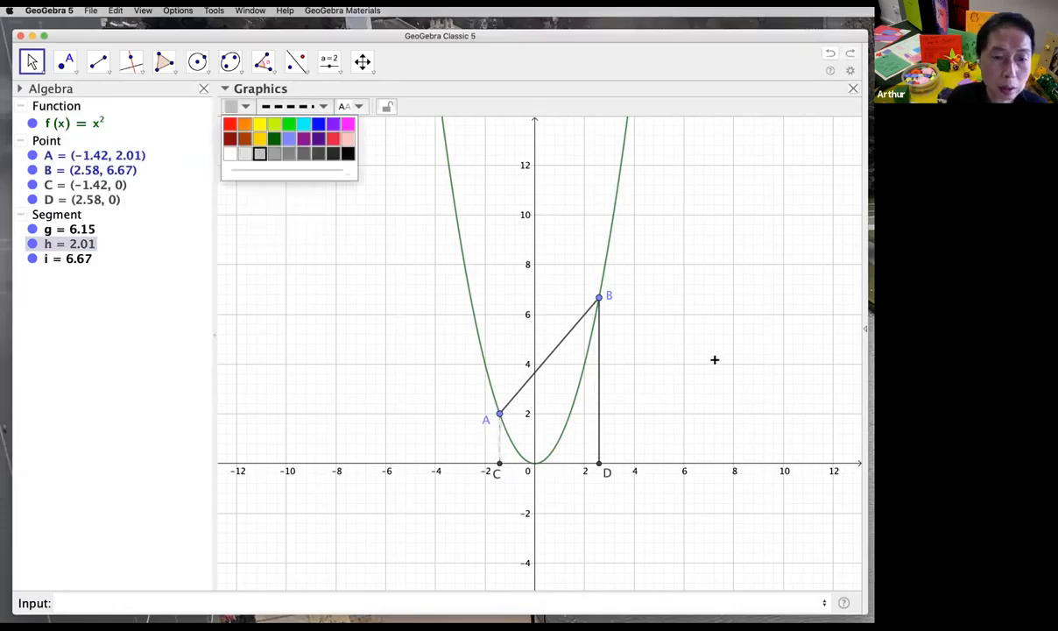
{"action": "left_click", "coordinate": [675, 342]}
Step: Style the segment from B to D as a dashed light grey line
{"action": "left_click", "coordinate": [599, 396]}
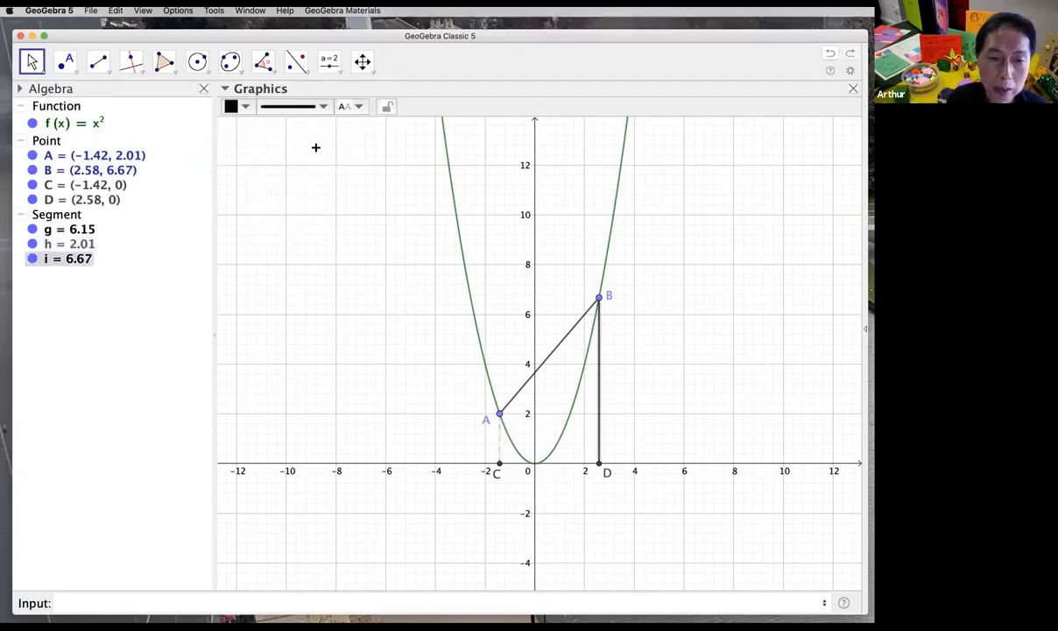
{"action": "left_click", "coordinate": [295, 106]}
{"action": "left_click", "coordinate": [278, 139]}
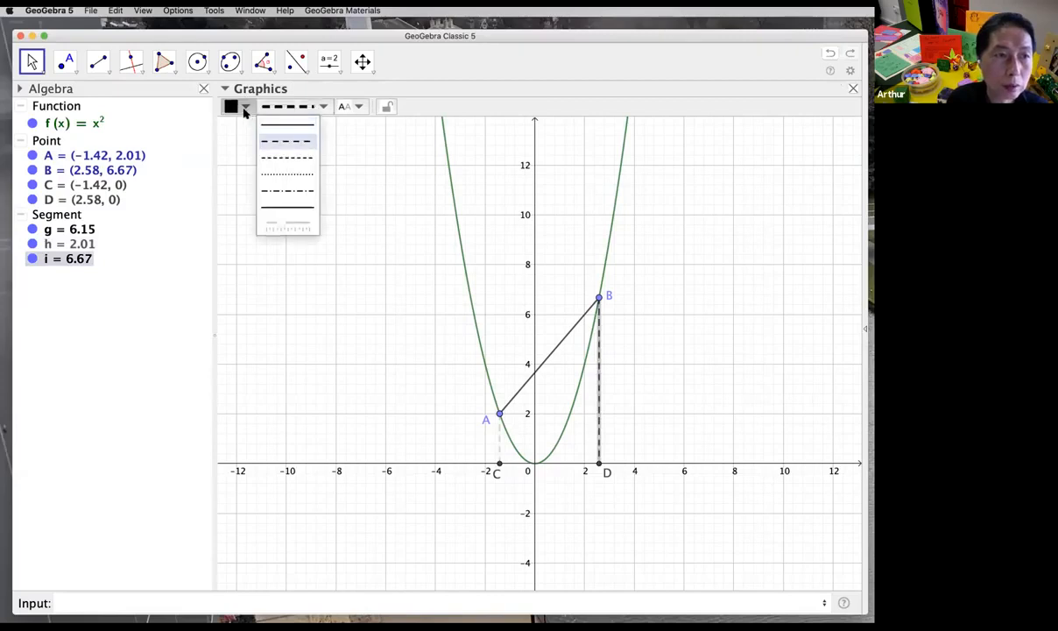
{"action": "left_click", "coordinate": [247, 106]}
{"action": "left_click", "coordinate": [259, 154]}
{"action": "left_click", "coordinate": [669, 269]}
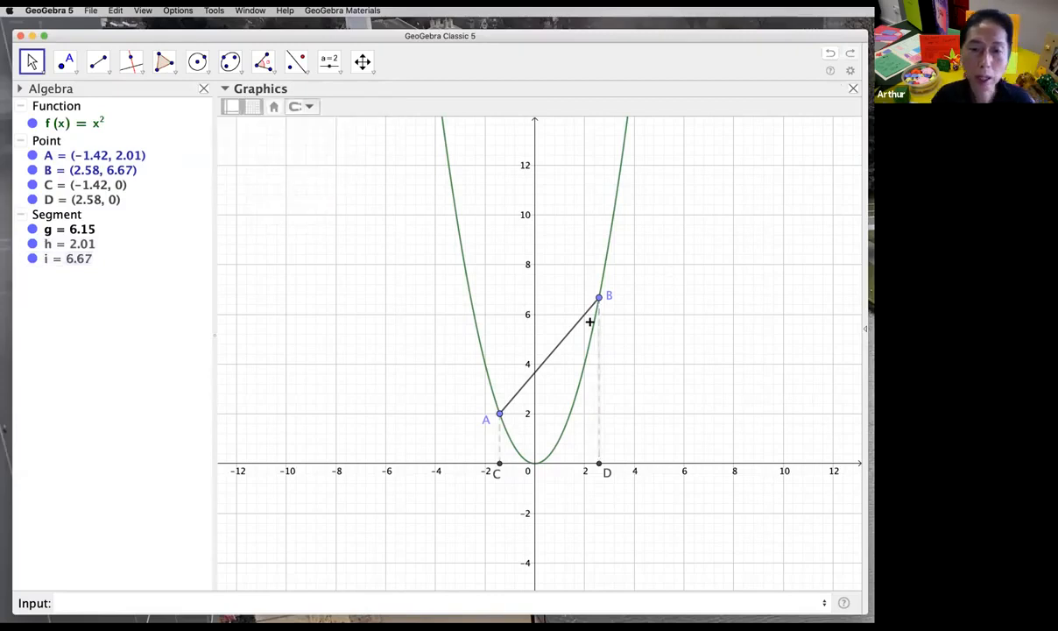
Step: Test the construction by sliding point A to about (-2.48, 6.16) and back to about (-1.42, 2.02)
{"action": "left_click_drag", "start_coordinate": [499, 414], "coordinate": [472, 312]}
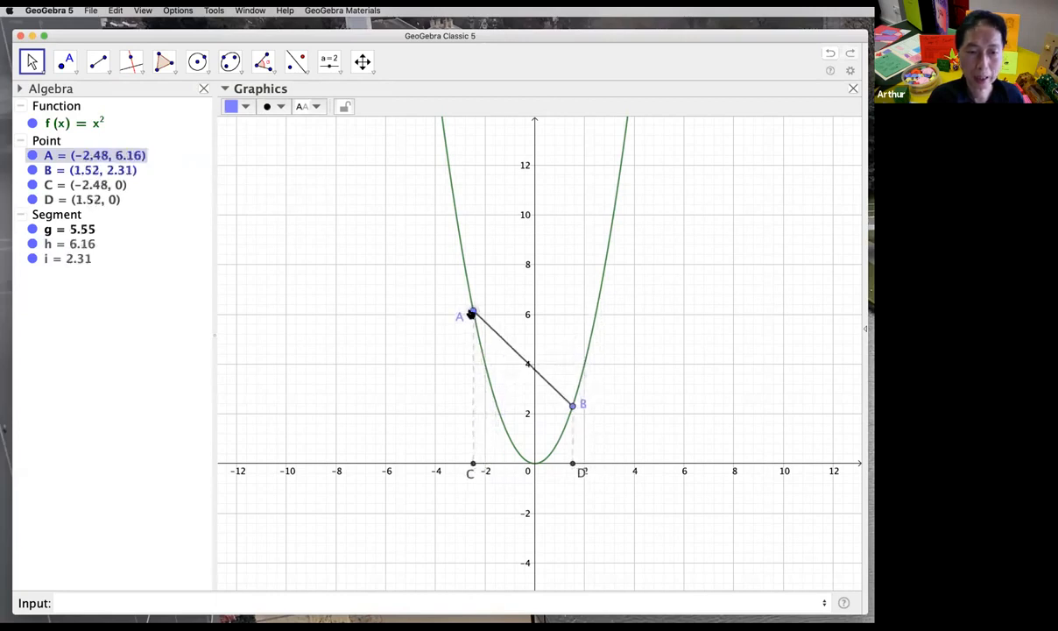
{"action": "left_click", "coordinate": [450, 304]}
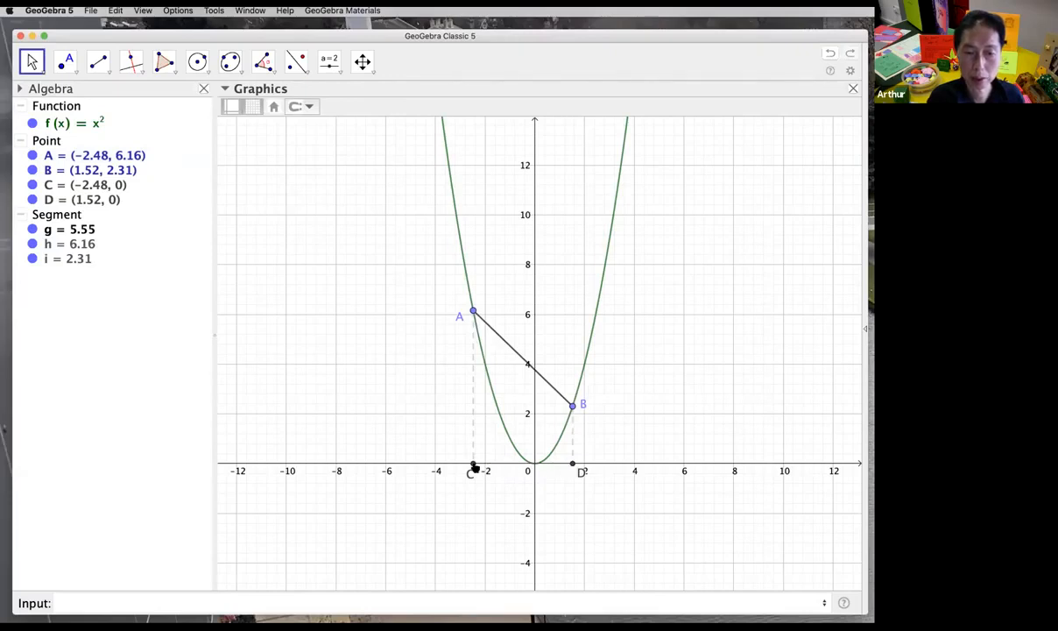
{"action": "left_click_drag", "start_coordinate": [473, 311], "coordinate": [492, 417]}
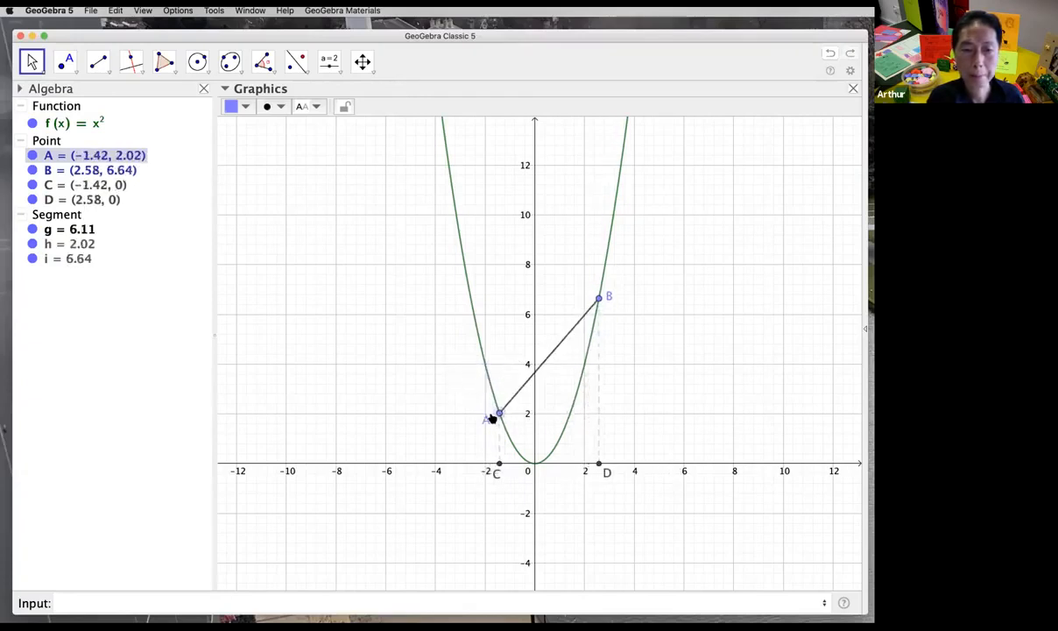
{"action": "left_click", "coordinate": [675, 417]}
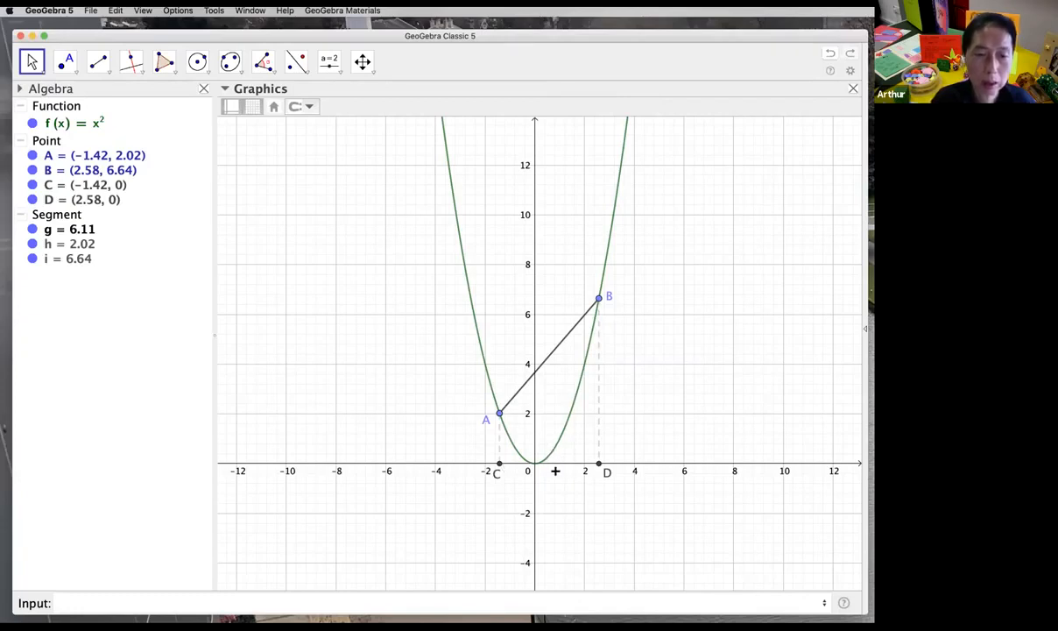
Step: Define h=(x(A)+x(B))/2 as the mean of the two x-coordinates, and slide point A to about (-1.63, 2.67)
{"action": "left_click", "coordinate": [314, 603]}
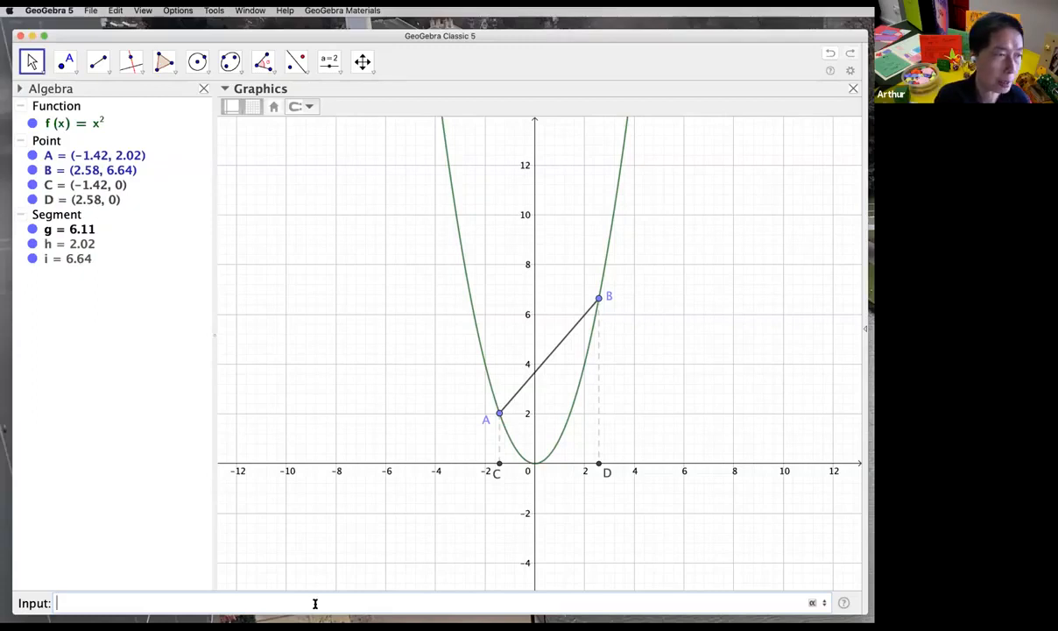
{"action": "type", "text": "h="}
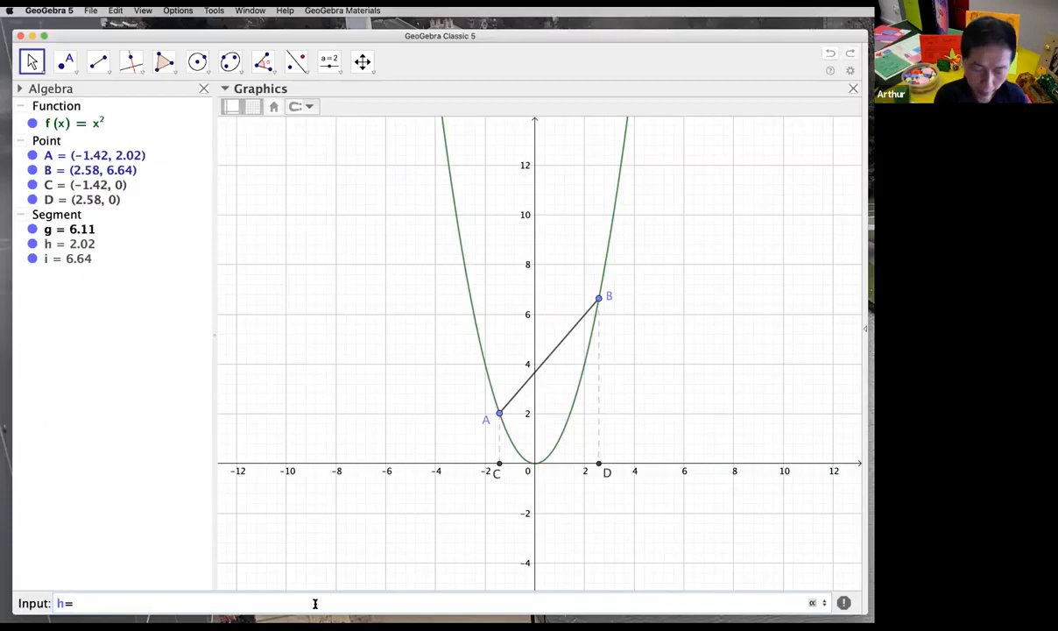
{"action": "type", "text": "(x"}
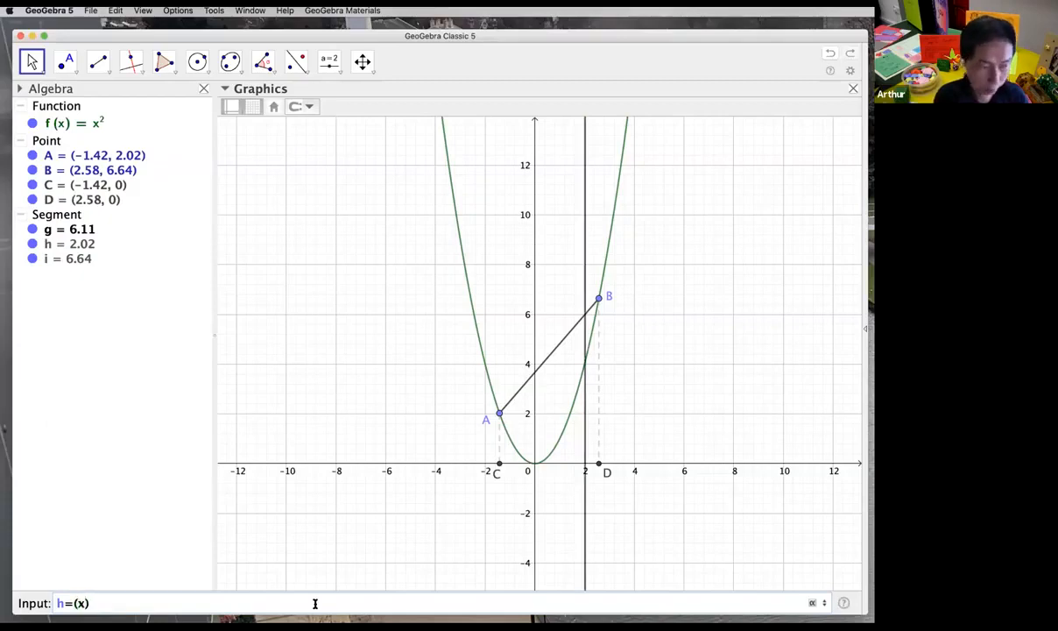
{"action": "type", "text": "(A)+"}
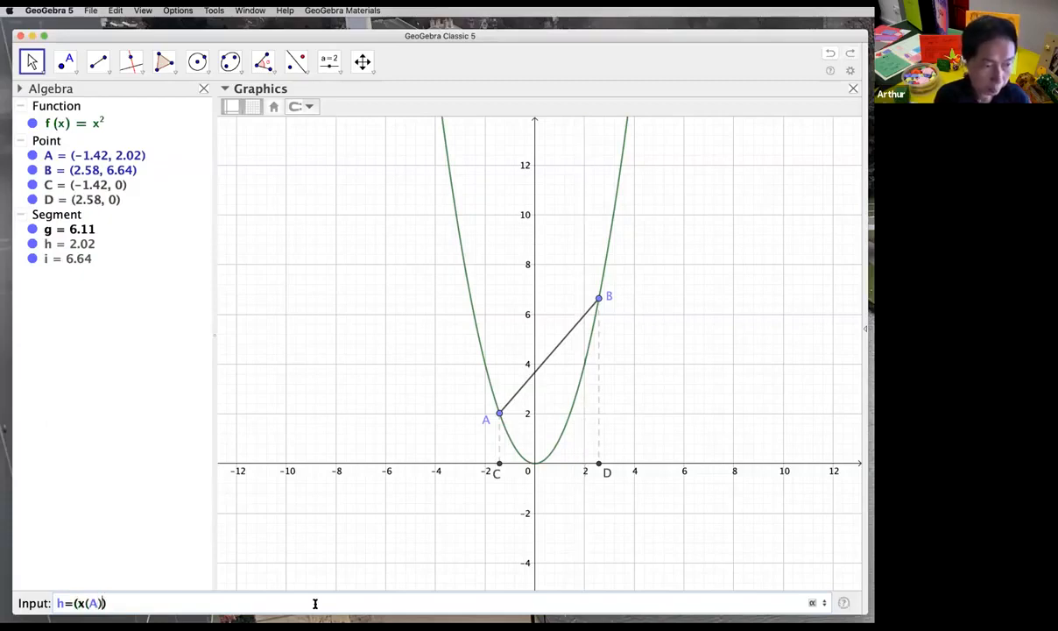
{"action": "type", "text": "x(B"}
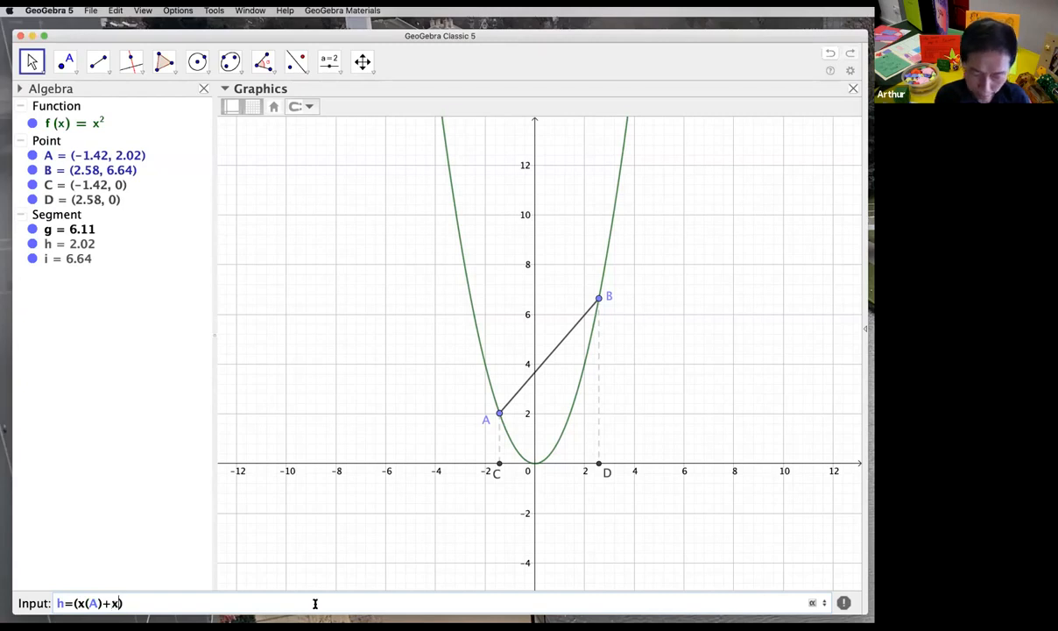
{"action": "type", "text": "))/2"}
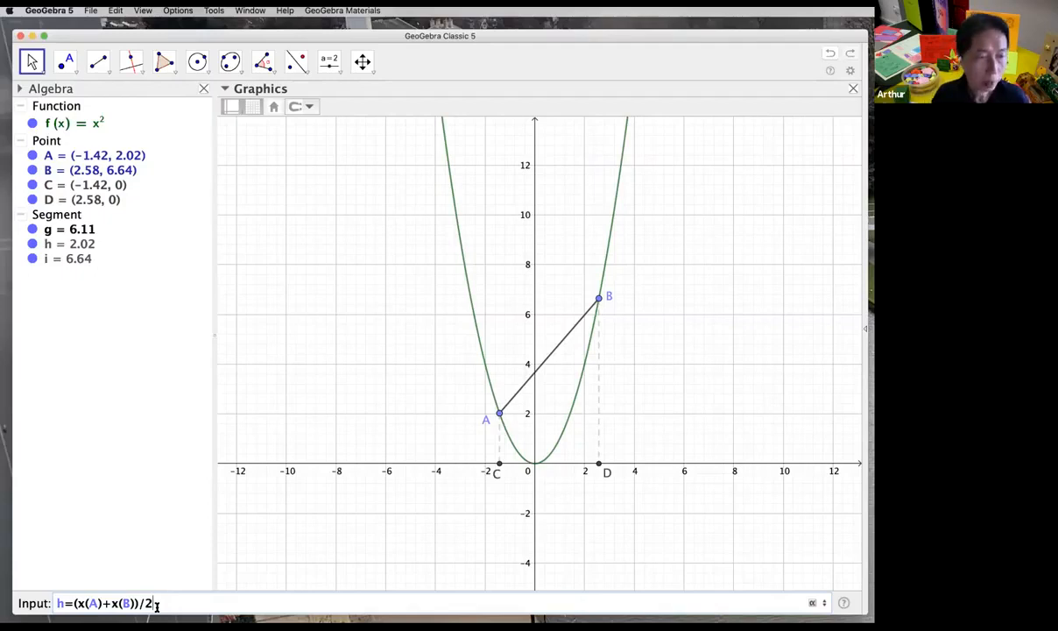
{"action": "key", "text": "Return"}
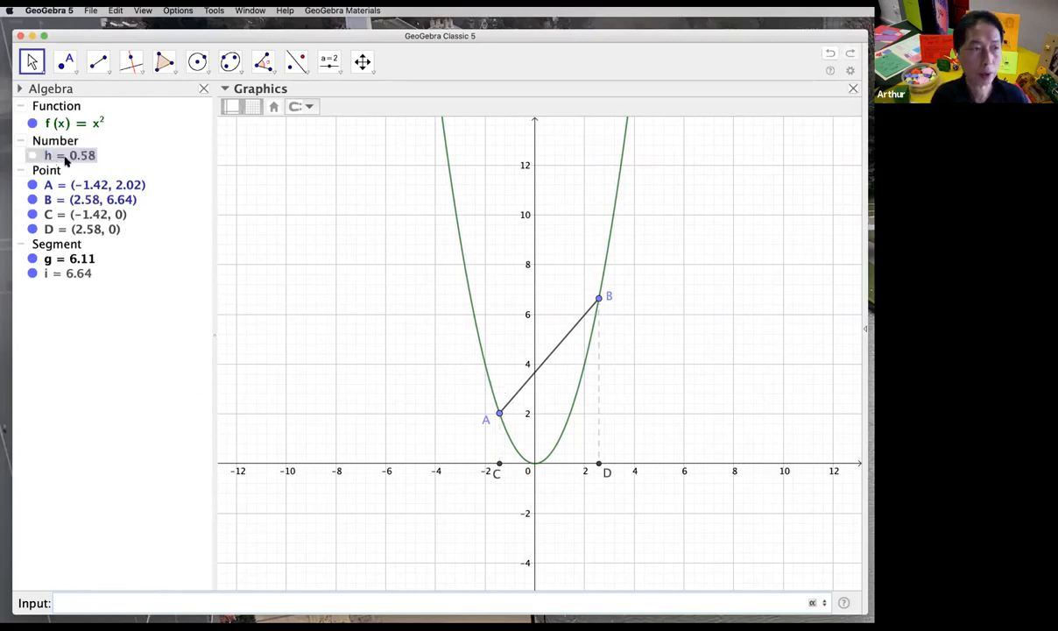
{"action": "left_click_drag", "start_coordinate": [500, 418], "coordinate": [494, 397]}
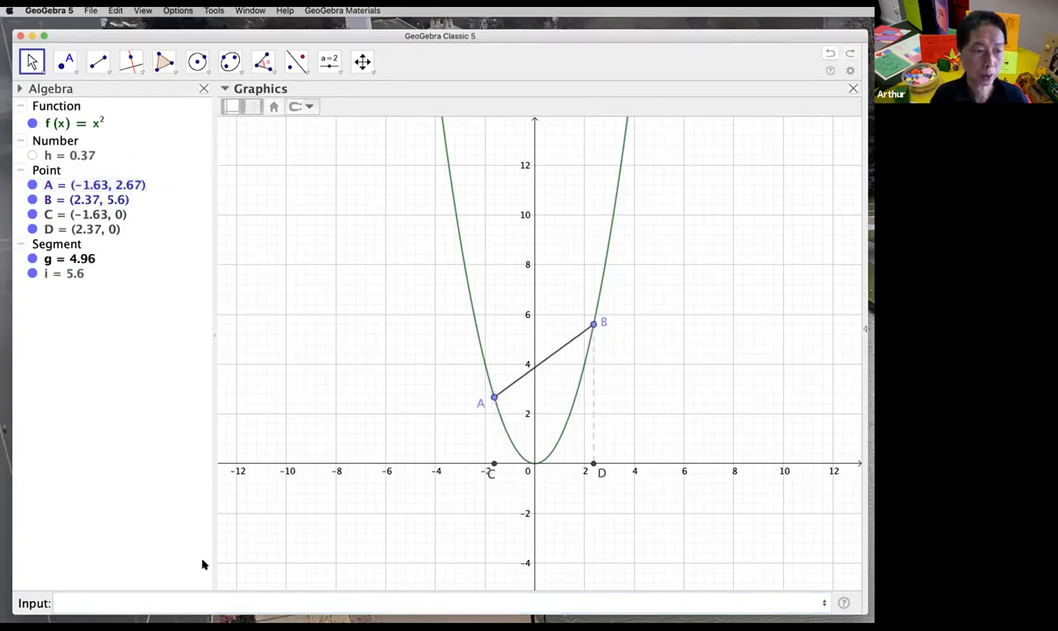
Step: Create a dependent point on the parabola at the mean x-coordinate by defining it as (h,f(h))
{"action": "left_click", "coordinate": [222, 601]}
{"action": "type", "text": "("}
{"action": "type", "text": "h,"}
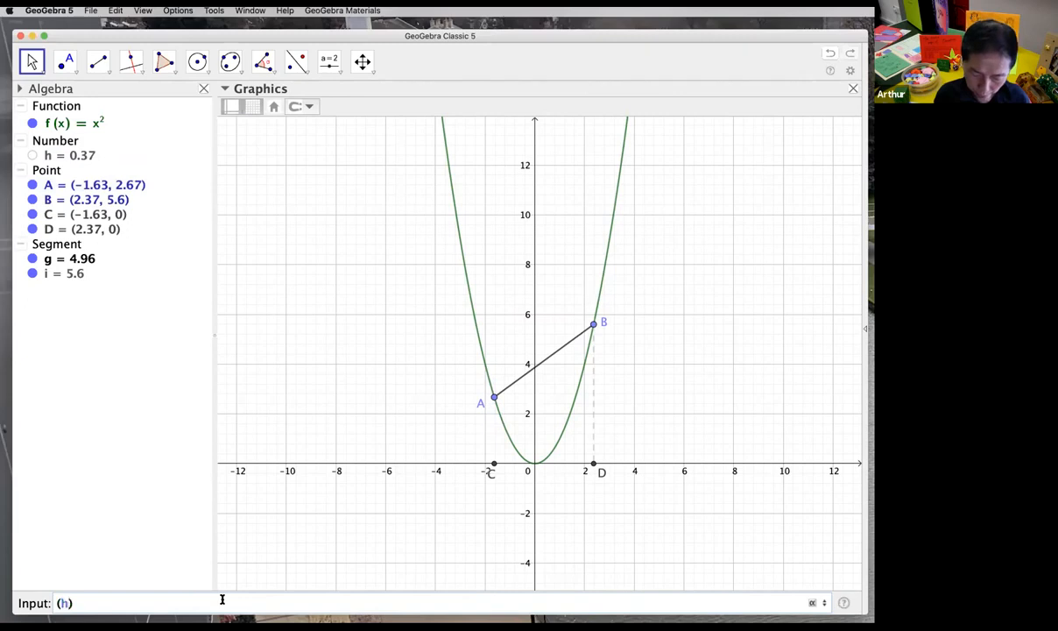
{"action": "type", "text": "f(h"}
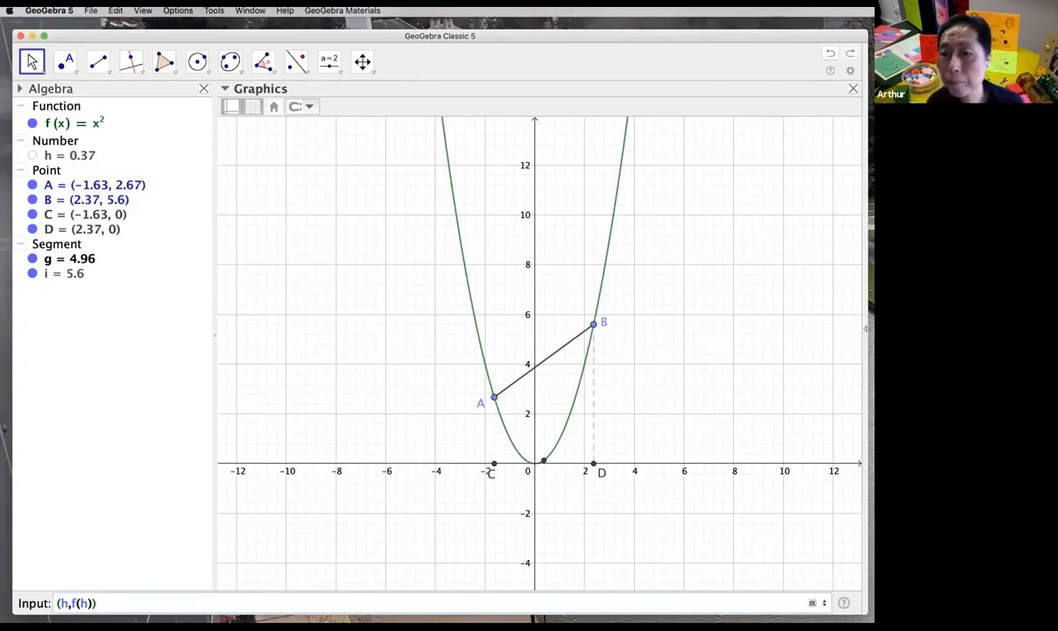
{"action": "key", "text": "super+Tab"}
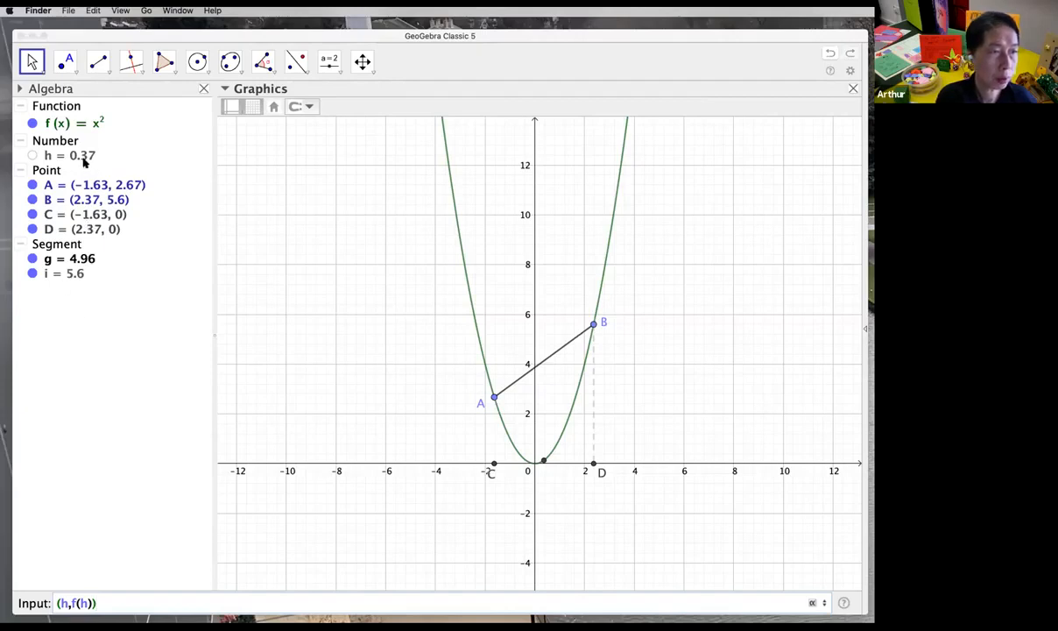
{"action": "key", "text": "Return"}
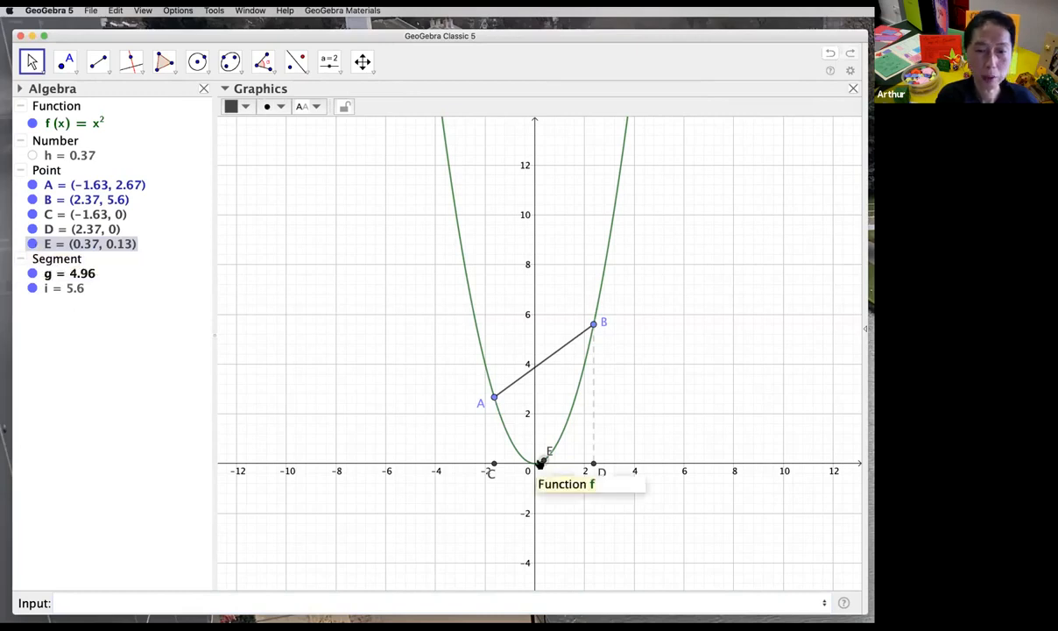
Step: Slide point A to about (-1.38, 1.9) and check the definition of point E
{"action": "mouse_move", "coordinate": [494, 397]}
{"action": "left_mouse_down"}
{"action": "mouse_move", "coordinate": [532, 420]}
{"action": "mouse_move", "coordinate": [458, 393]}
{"action": "mouse_move", "coordinate": [529, 444]}
{"action": "mouse_move", "coordinate": [499, 418]}
{"action": "left_mouse_up"}
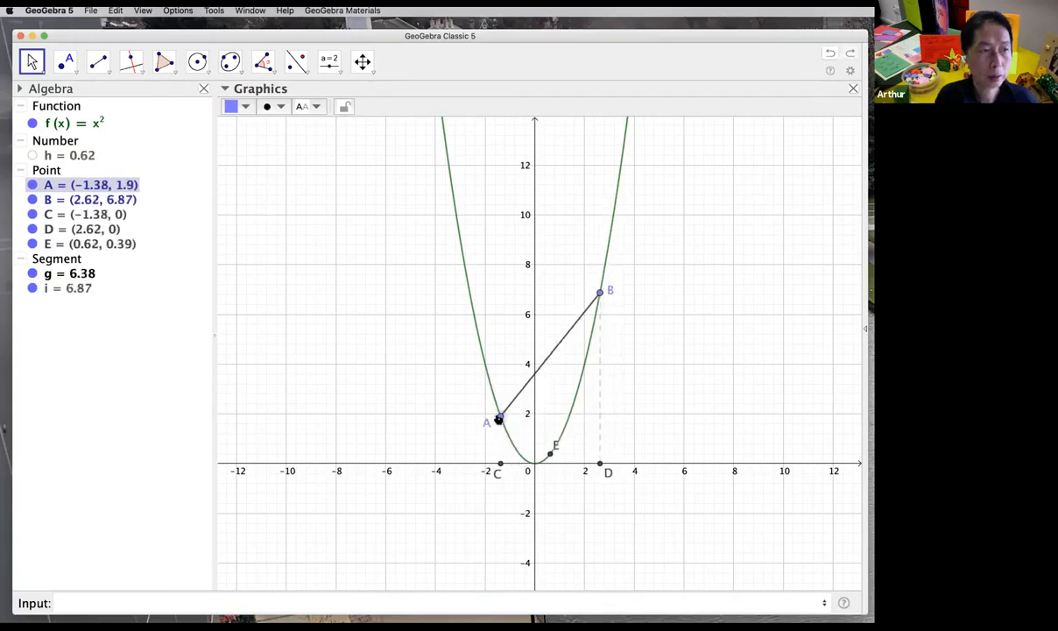
{"action": "double_click", "coordinate": [123, 246]}
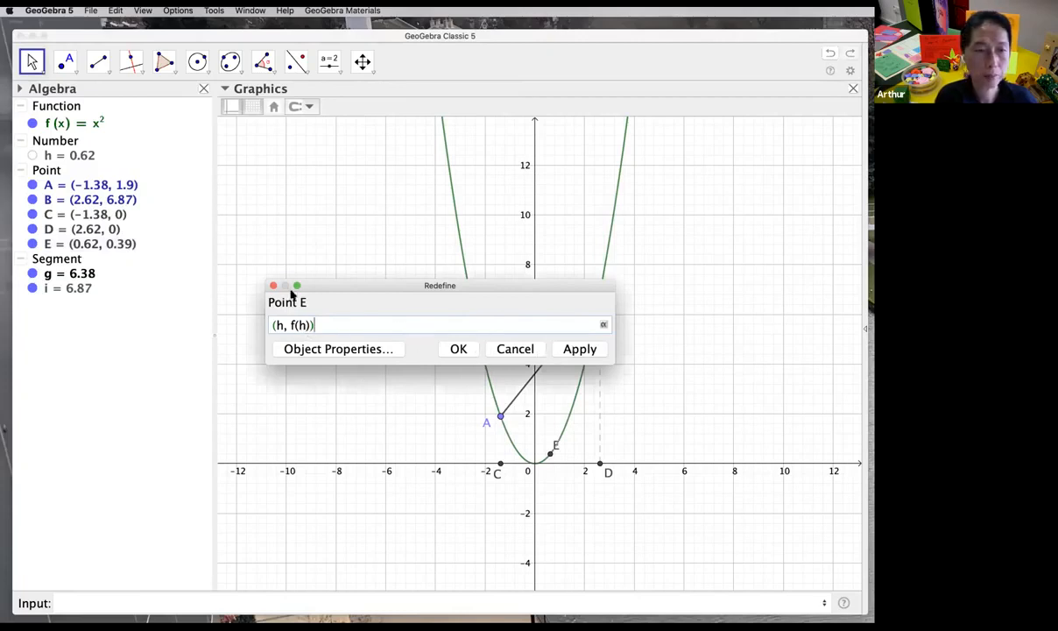
{"action": "left_click", "coordinate": [457, 349]}
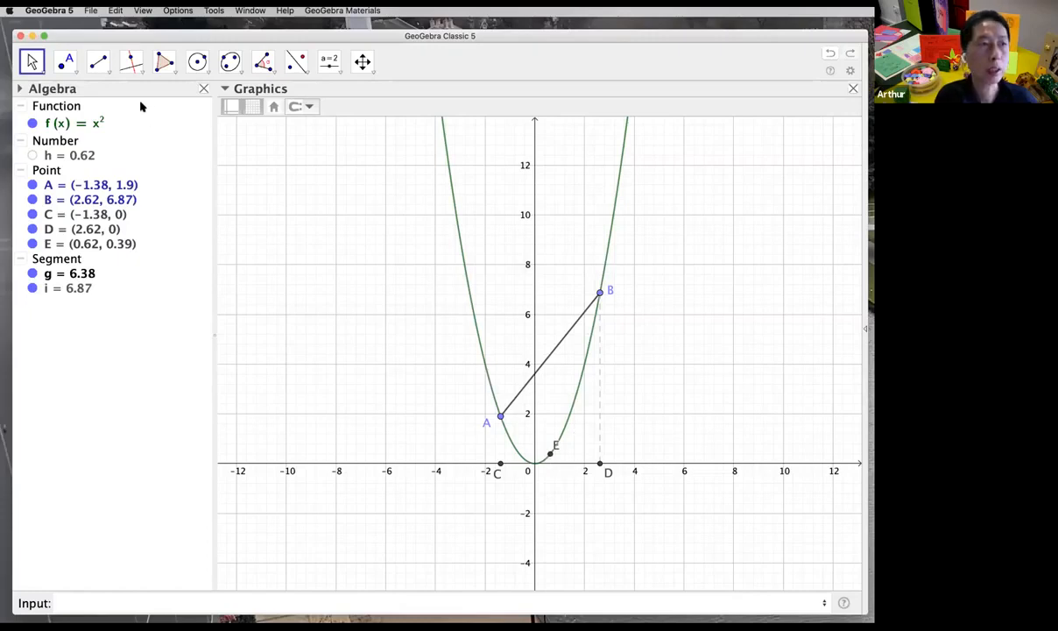
Step: Draw a triangle through points A, E and B with the Polygon tool
{"action": "left_click", "coordinate": [98, 61]}
{"action": "left_click", "coordinate": [98, 61]}
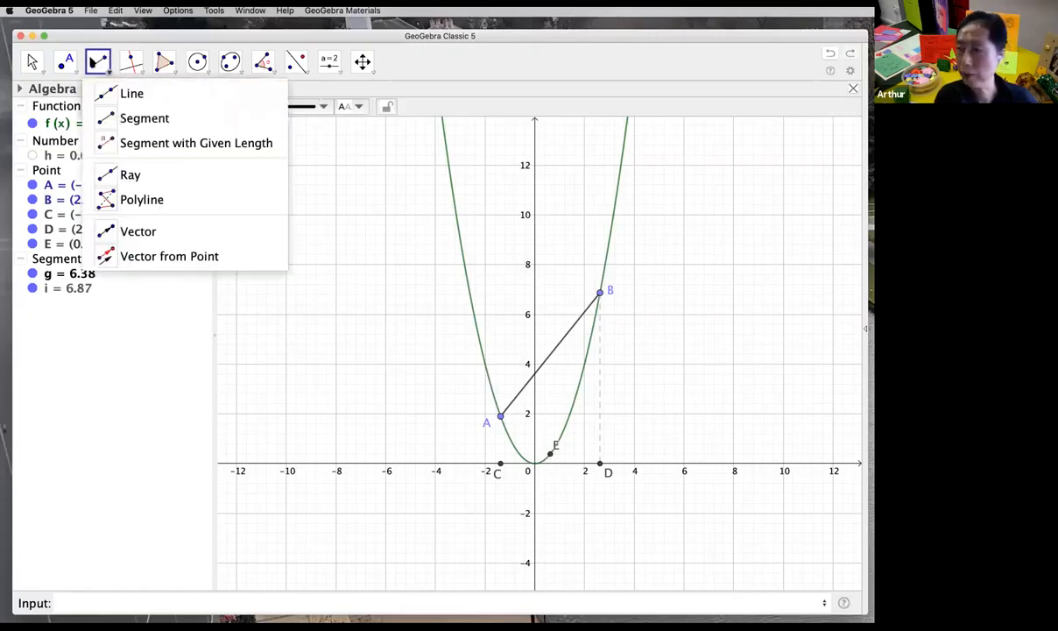
{"action": "left_click", "coordinate": [154, 63]}
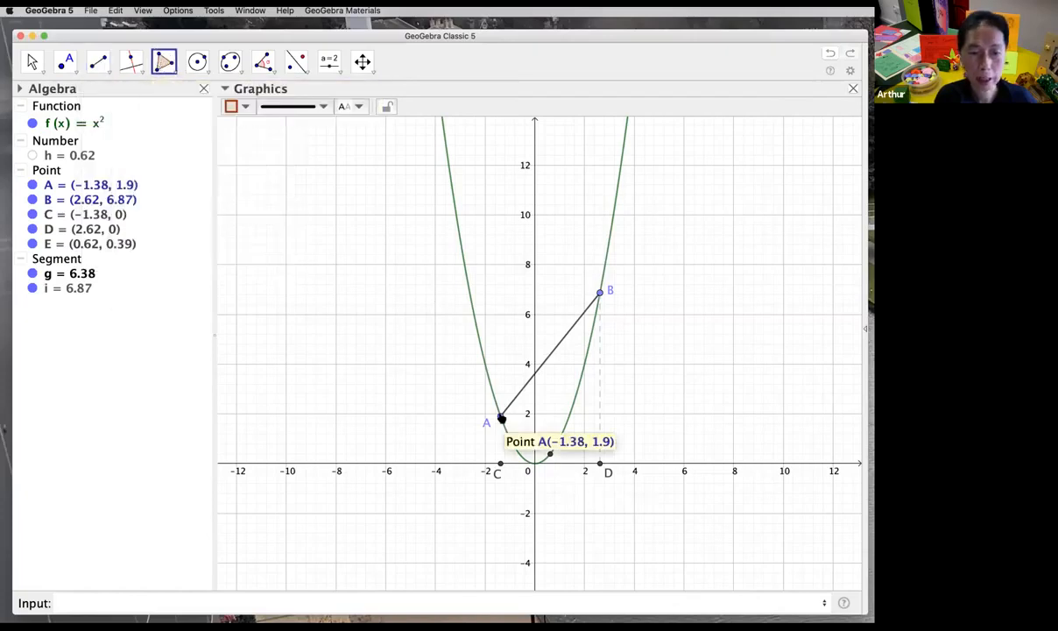
{"action": "left_click", "coordinate": [500, 416]}
{"action": "left_click", "coordinate": [549, 453]}
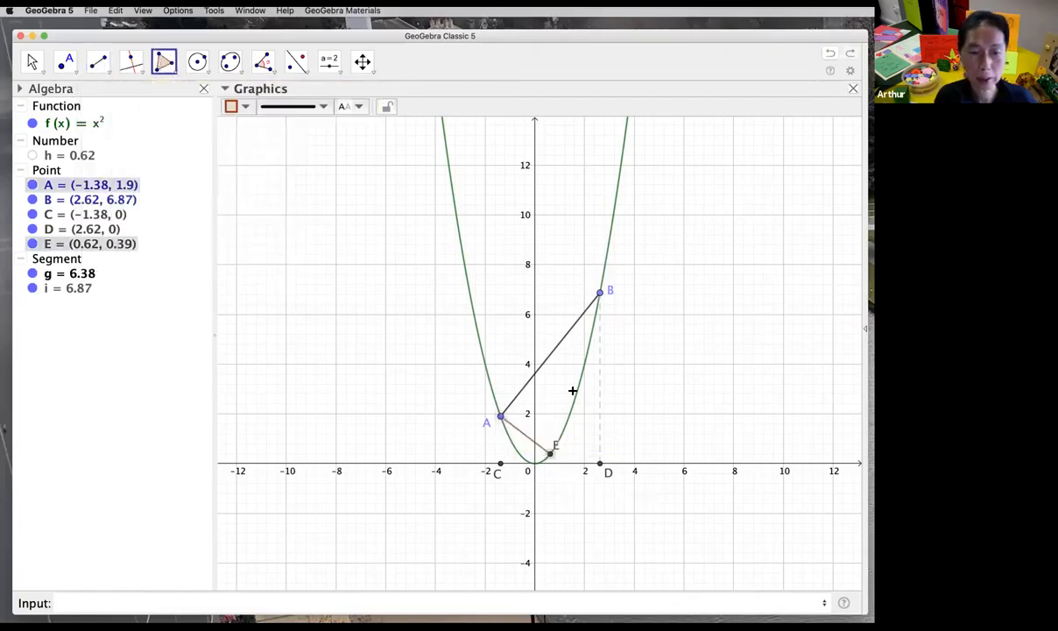
{"action": "left_click", "coordinate": [599, 292]}
{"action": "left_click", "coordinate": [500, 417]}
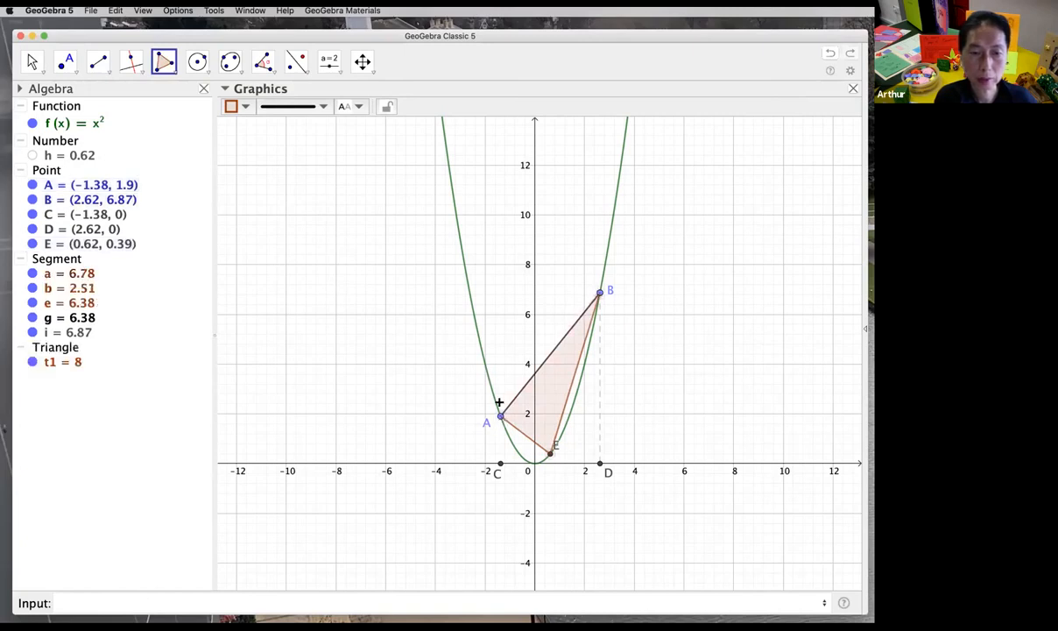
Step: Slide point A to about (-1.53, 2.33), and hide the projection points C and D on the x-axis
{"action": "left_click", "coordinate": [32, 60]}
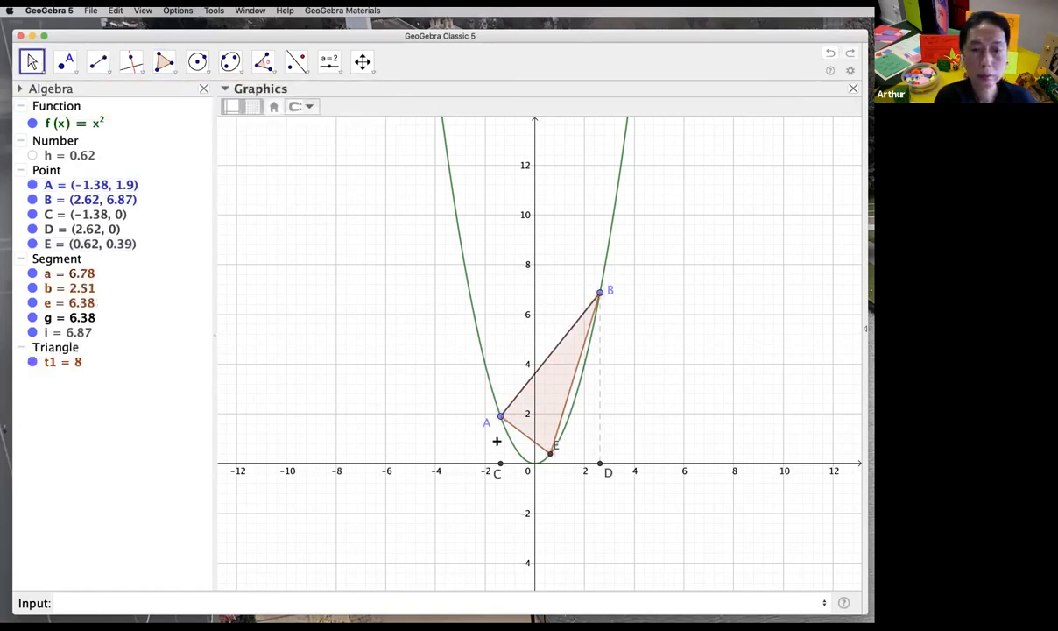
{"action": "mouse_move", "coordinate": [500, 416]}
{"action": "left_mouse_down"}
{"action": "mouse_move", "coordinate": [465, 400]}
{"action": "mouse_move", "coordinate": [451, 291]}
{"action": "mouse_move", "coordinate": [508, 414]}
{"action": "mouse_move", "coordinate": [523, 423]}
{"action": "mouse_move", "coordinate": [486, 401]}
{"action": "mouse_move", "coordinate": [437, 299]}
{"action": "mouse_move", "coordinate": [498, 406]}
{"action": "left_mouse_up"}
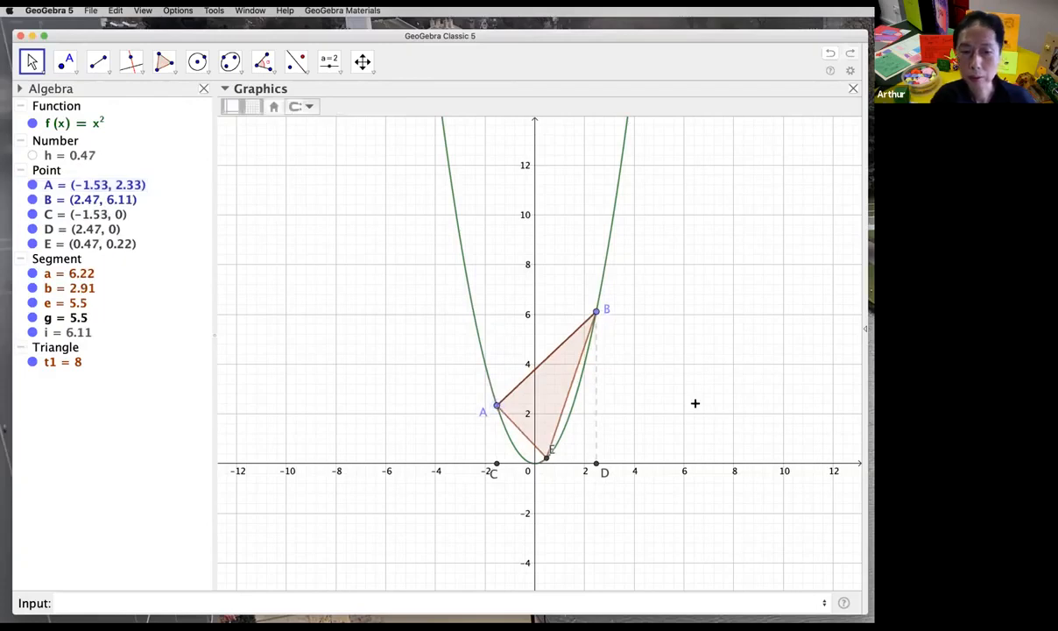
{"action": "left_click", "coordinate": [496, 465]}
{"action": "left_click", "coordinate": [32, 215]}
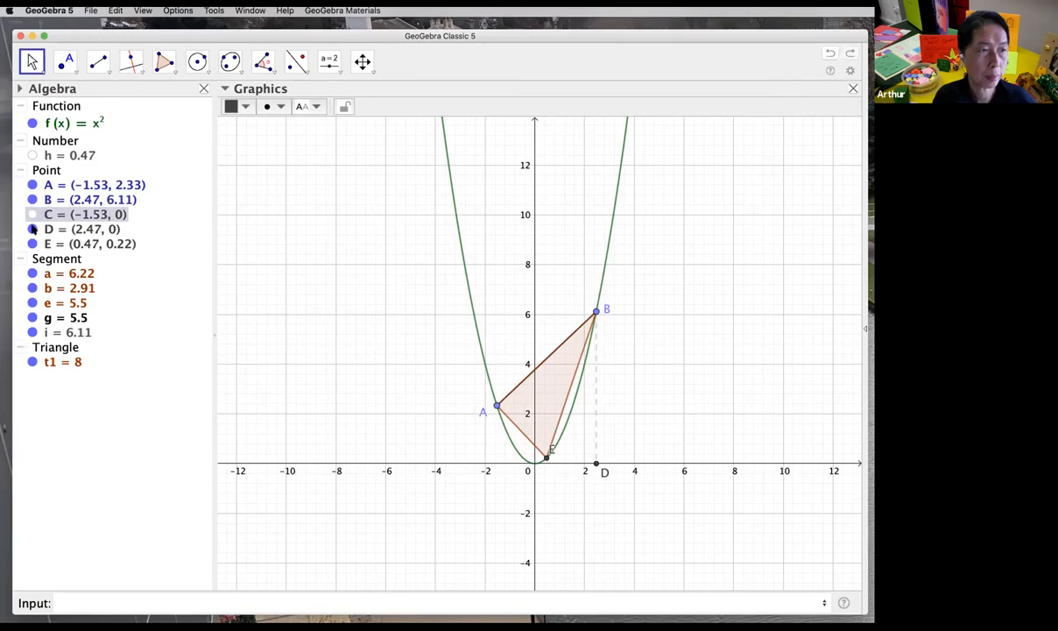
{"action": "left_click", "coordinate": [33, 230]}
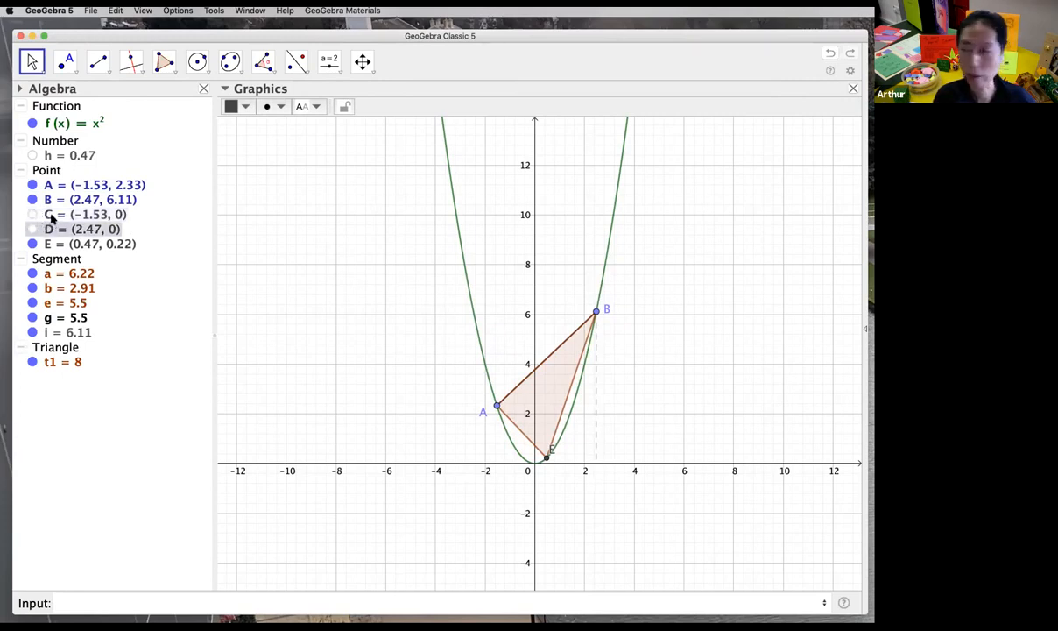
{"action": "left_click", "coordinate": [298, 254]}
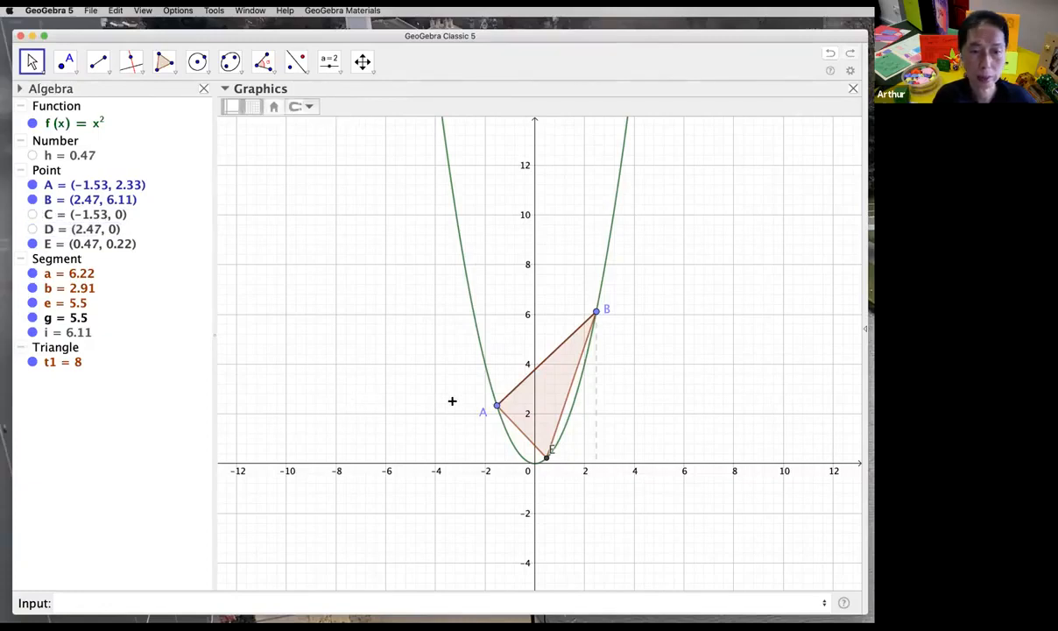
Step: Hide the dashed segment from B to the x-axis, and slide point A along the parabola to (-2, 4)
{"action": "mouse_move", "coordinate": [492, 406]}
{"action": "left_mouse_down"}
{"action": "mouse_move", "coordinate": [517, 441]}
{"action": "mouse_move", "coordinate": [477, 401]}
{"action": "mouse_move", "coordinate": [472, 377]}
{"action": "mouse_move", "coordinate": [485, 401]}
{"action": "left_mouse_up"}
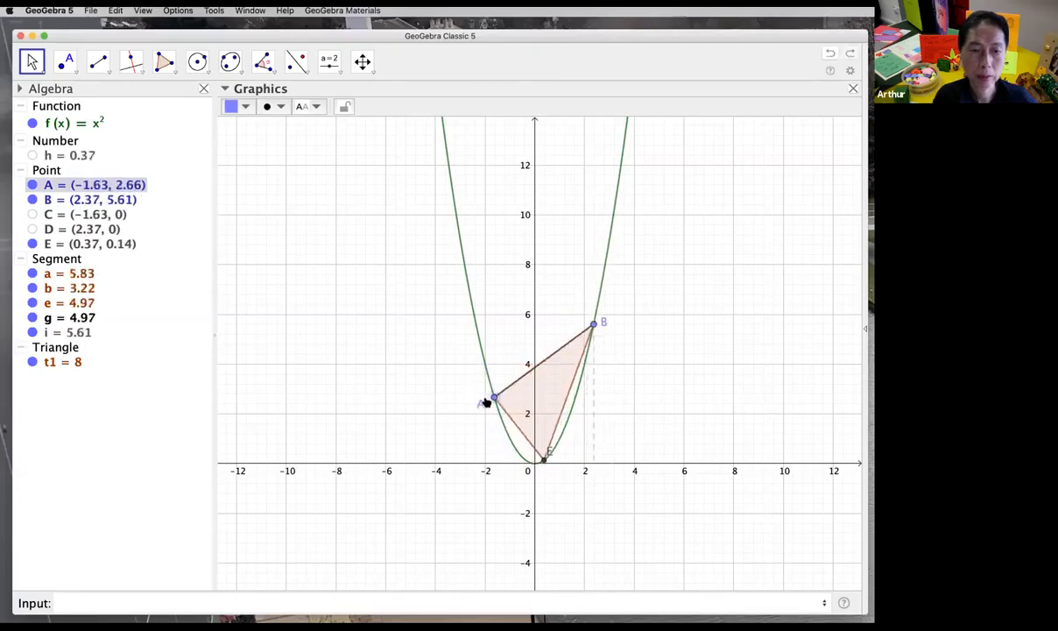
{"action": "left_click", "coordinate": [593, 407]}
{"action": "left_click", "coordinate": [32, 332]}
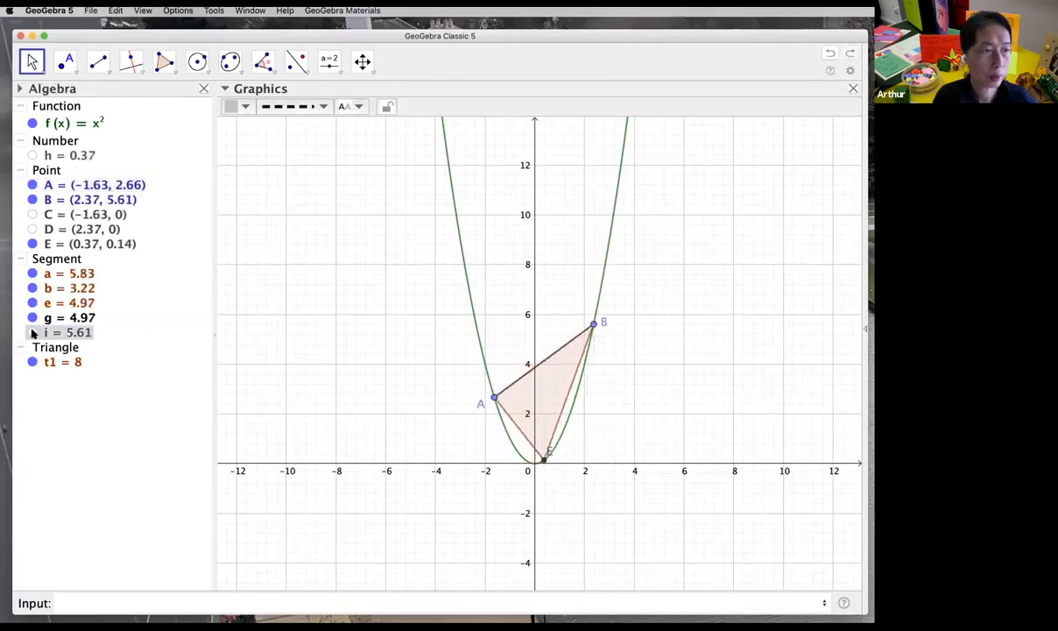
{"action": "left_click_drag", "start_coordinate": [493, 397], "coordinate": [479, 367]}
{"action": "left_click", "coordinate": [664, 403]}
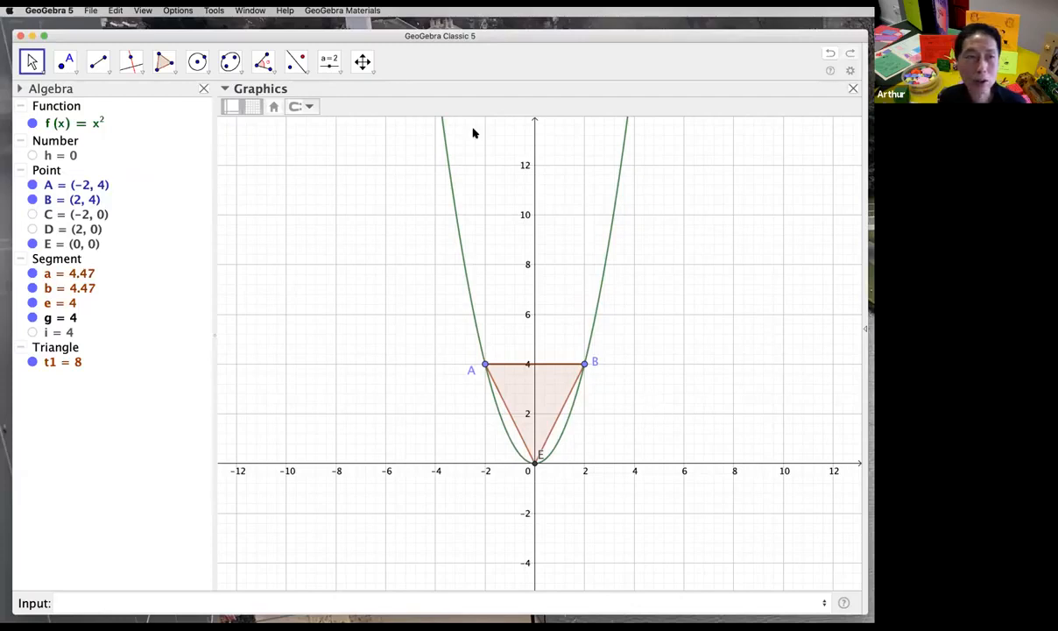
Step: Add an area label to triangle AEB with the Area tool
{"action": "left_click", "coordinate": [363, 63]}
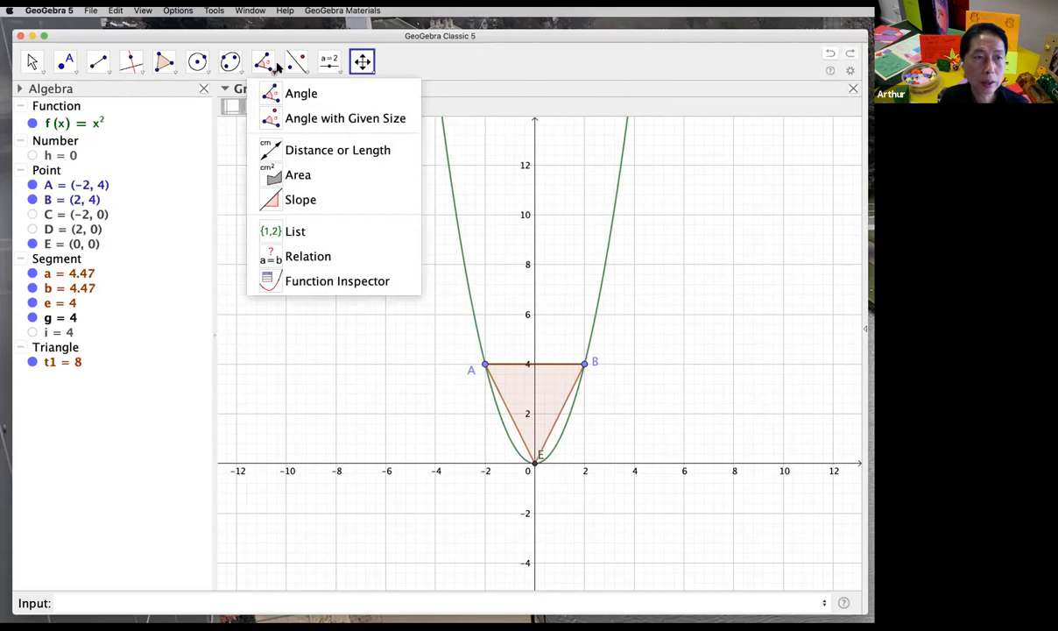
{"action": "mouse_move", "coordinate": [289, 70]}
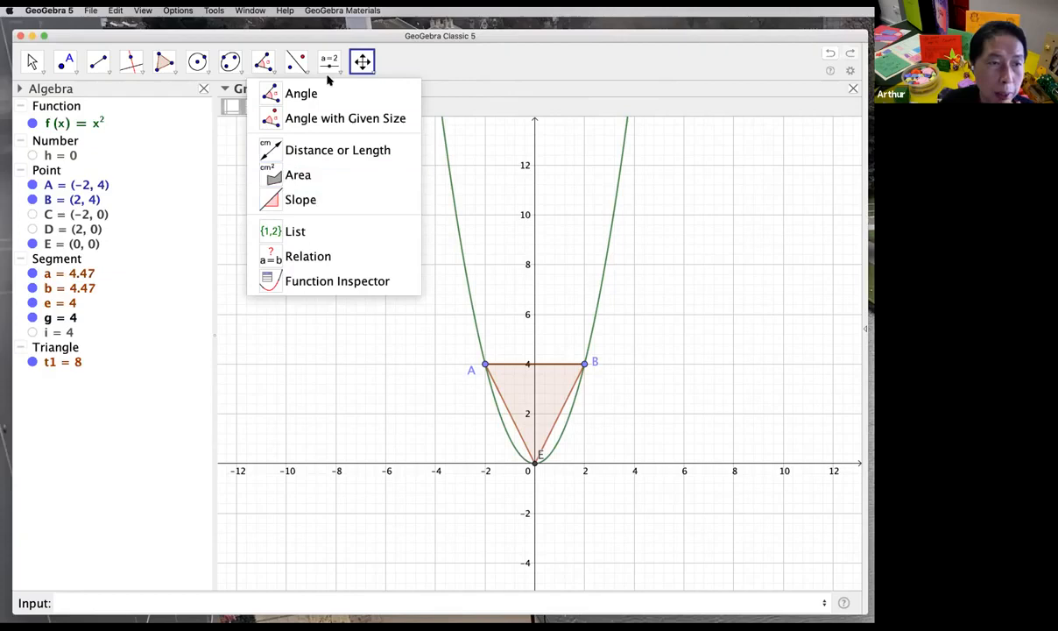
{"action": "left_click", "coordinate": [304, 180]}
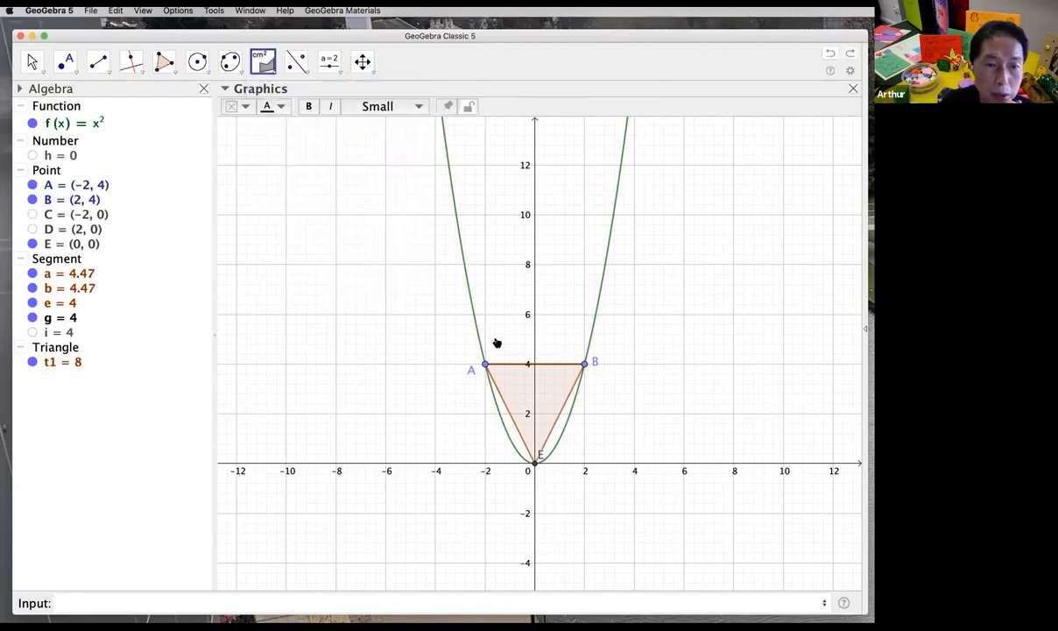
{"action": "left_click", "coordinate": [520, 394]}
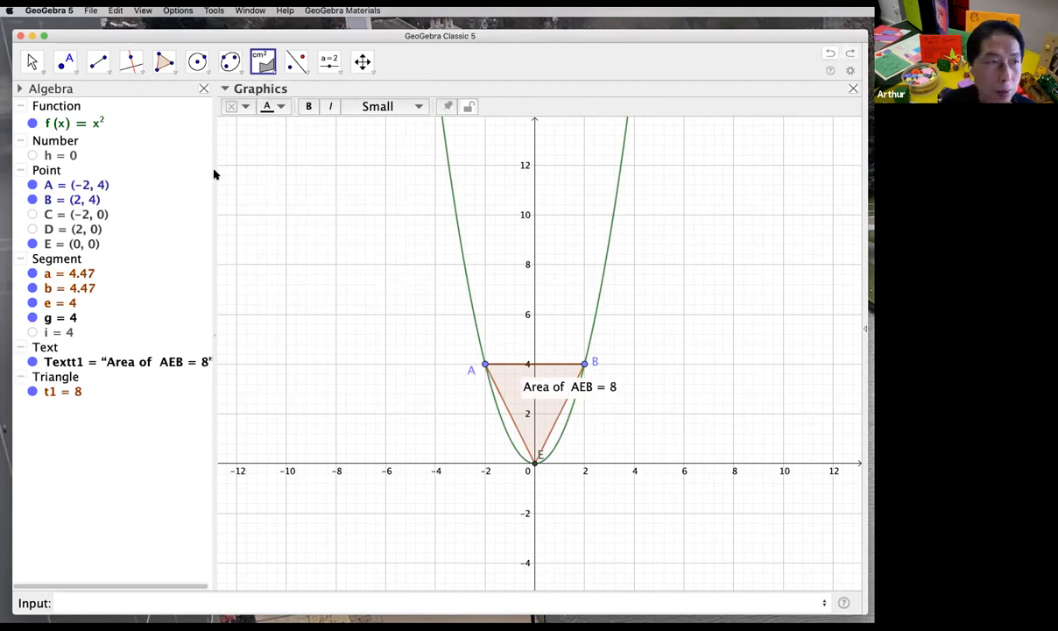
Step: Move the triangle's area label out past side EB, so its text starts at about (1, 2)
{"action": "left_click", "coordinate": [32, 63]}
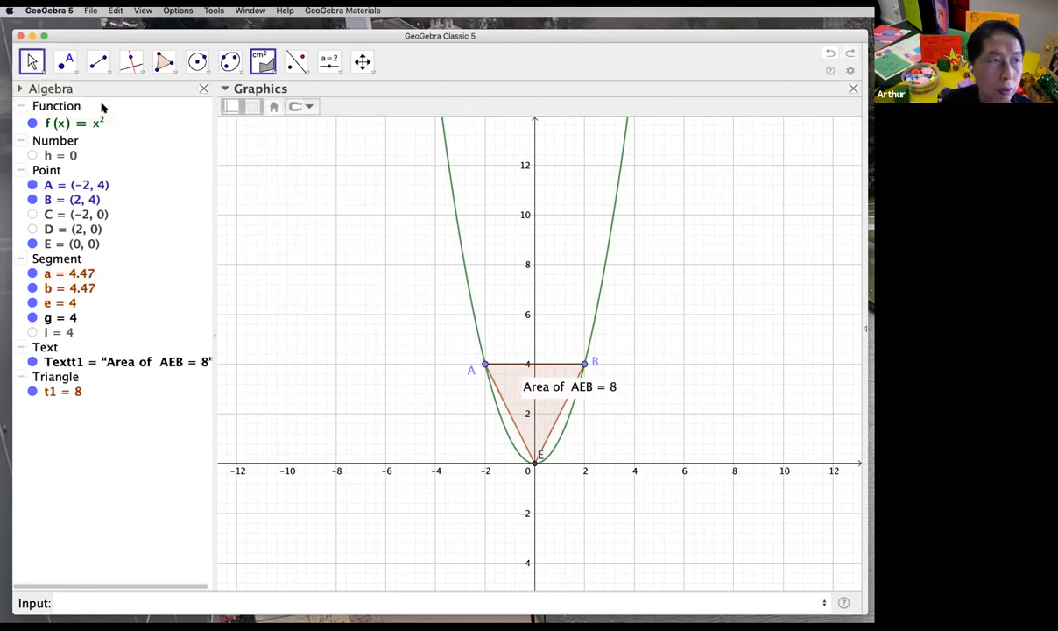
{"action": "left_click", "coordinate": [537, 399]}
{"action": "left_click_drag", "start_coordinate": [537, 398], "coordinate": [628, 429]}
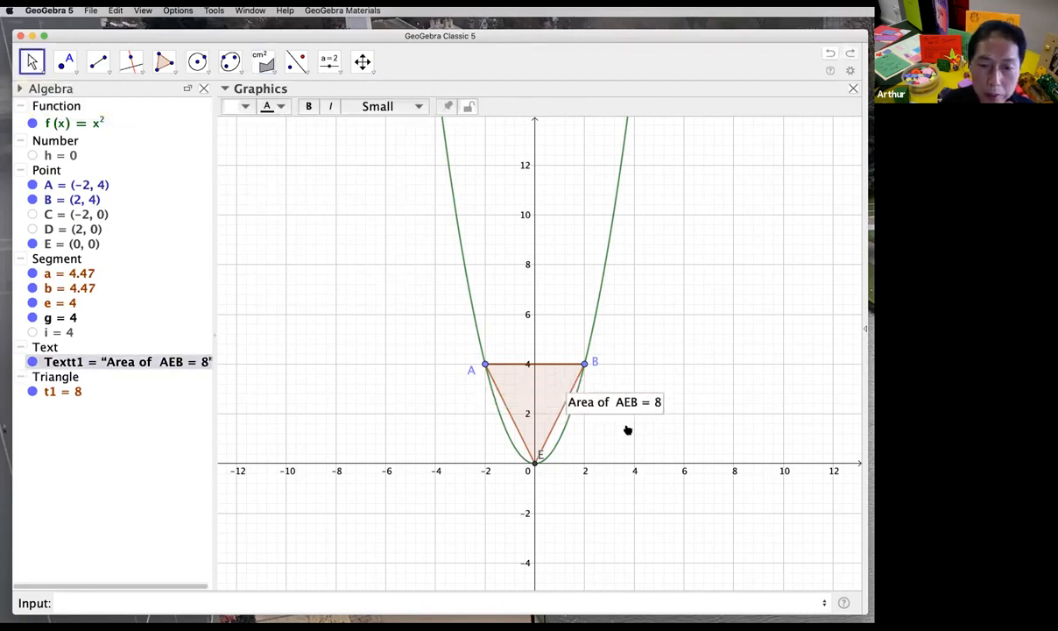
{"action": "left_click", "coordinate": [644, 426]}
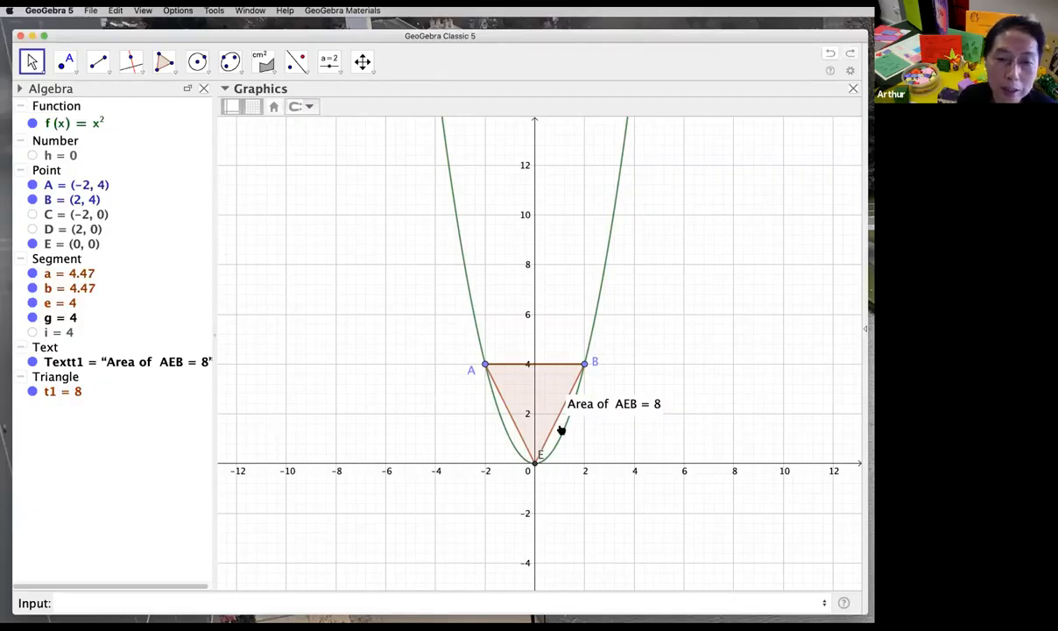
{"action": "mouse_move", "coordinate": [624, 409]}
{"action": "left_mouse_down"}
{"action": "mouse_move", "coordinate": [498, 414]}
{"action": "mouse_move", "coordinate": [536, 378]}
{"action": "mouse_move", "coordinate": [618, 419]}
{"action": "left_mouse_up"}
{"action": "left_click", "coordinate": [663, 449]}
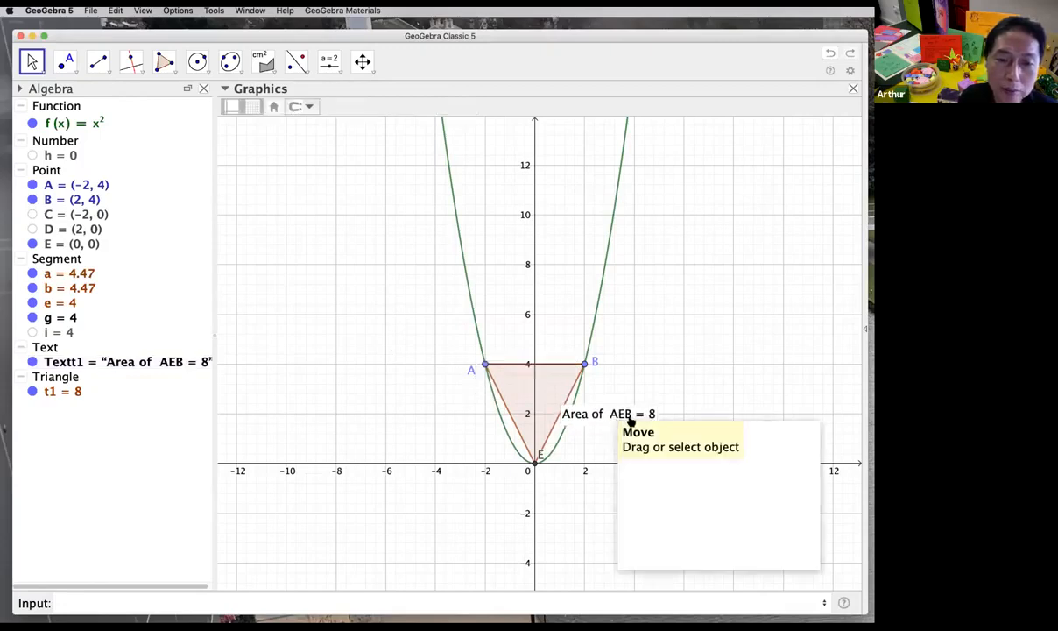
Step: Hide the triangle's area label in the drawing, and narrow the Algebra view to enlarge the Graphics view
{"action": "left_click", "coordinate": [611, 414]}
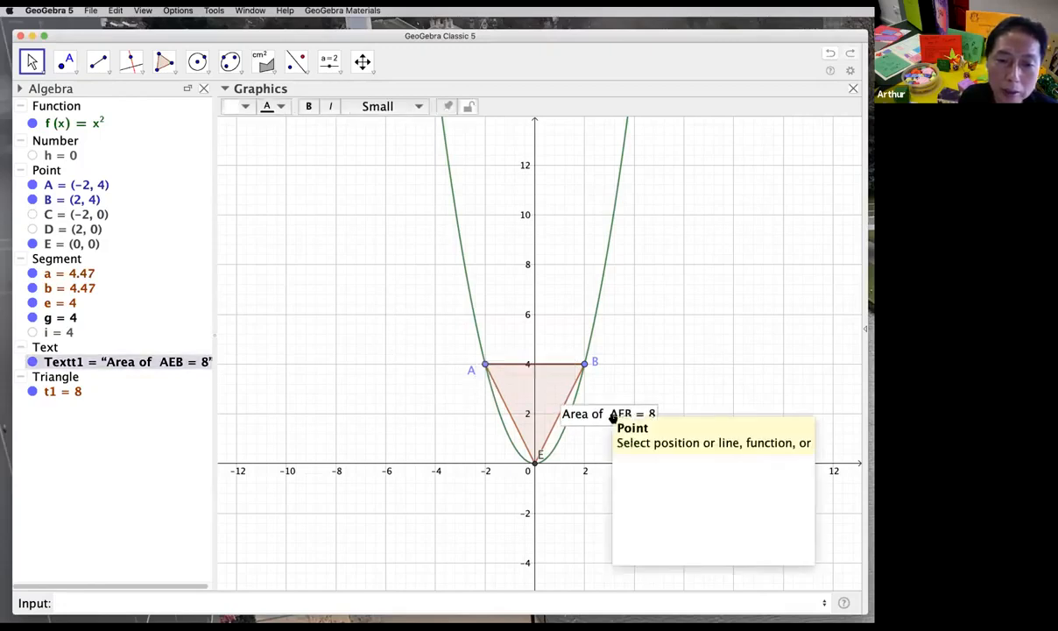
{"action": "right_click", "coordinate": [612, 418]}
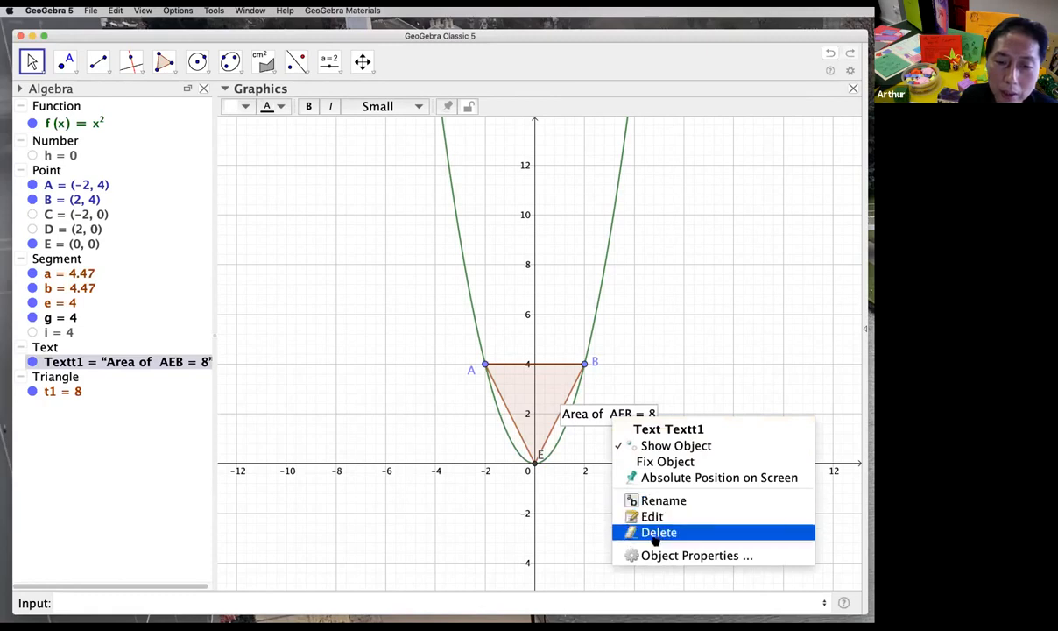
{"action": "left_click", "coordinate": [618, 445]}
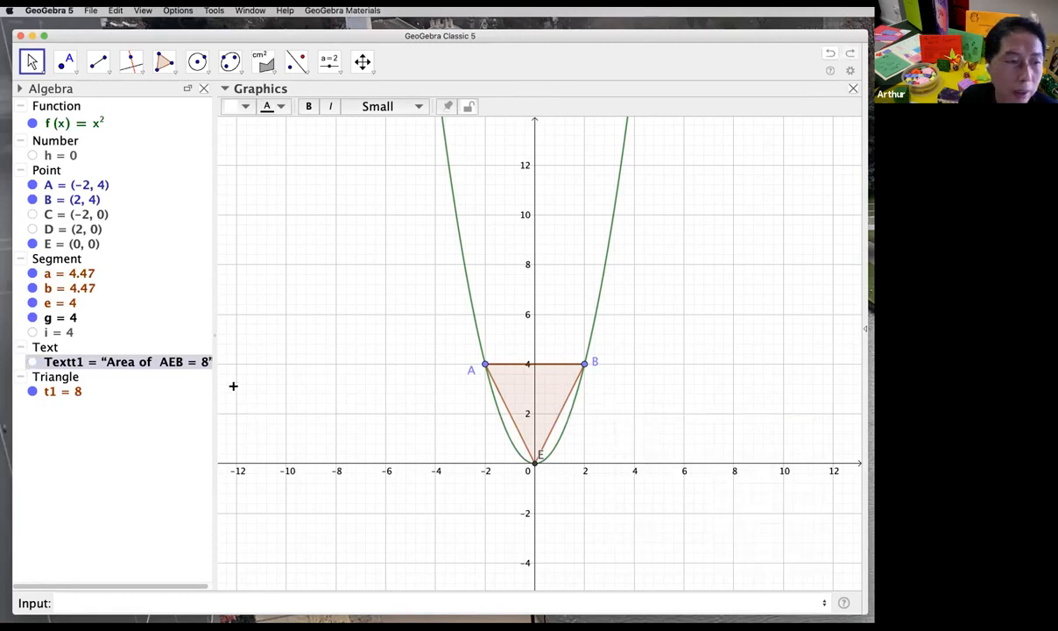
{"action": "left_click_drag", "start_coordinate": [216, 333], "coordinate": [117, 334]}
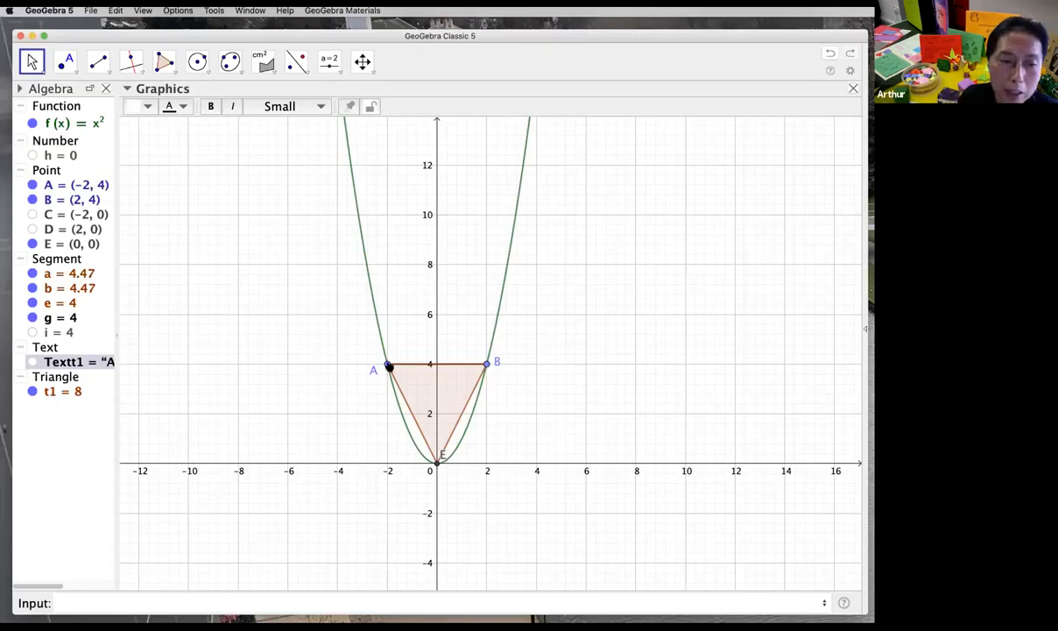
Step: Slide point A to about x = -1.42 and then x = -1.68, and show the triangle's area label again
{"action": "left_click_drag", "start_coordinate": [387, 367], "coordinate": [397, 418]}
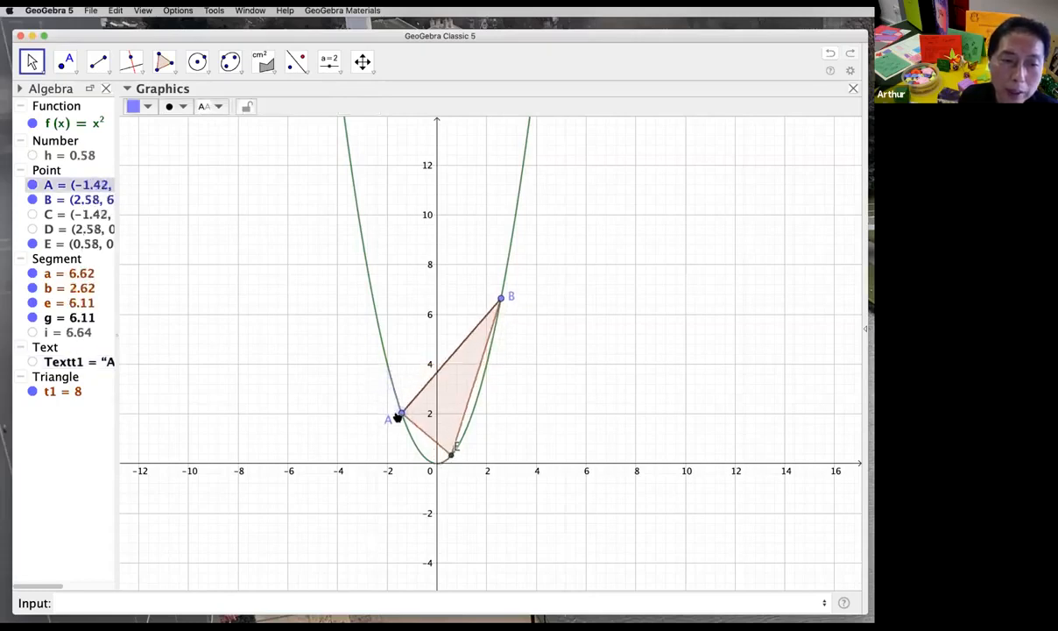
{"action": "left_click", "coordinate": [594, 417]}
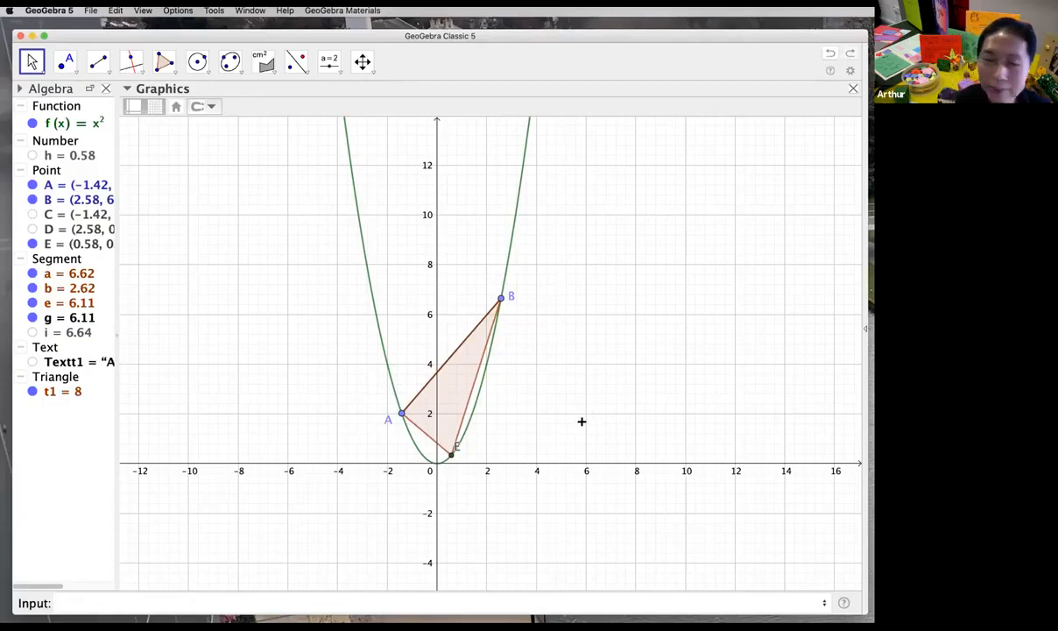
{"action": "left_click_drag", "start_coordinate": [401, 413], "coordinate": [395, 395]}
{"action": "left_click", "coordinate": [531, 399]}
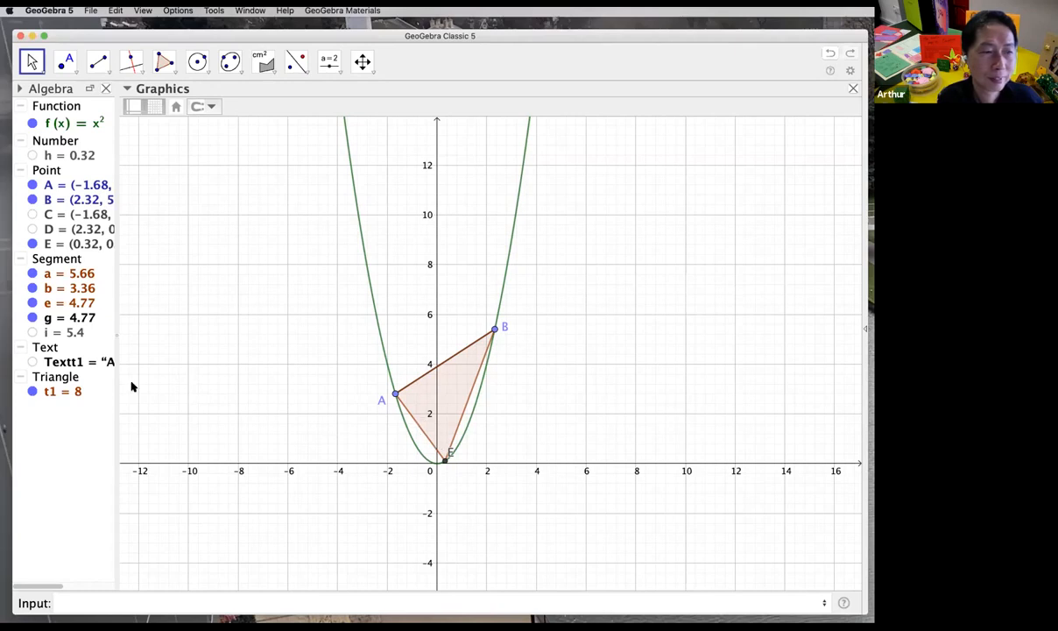
{"action": "left_click", "coordinate": [31, 362]}
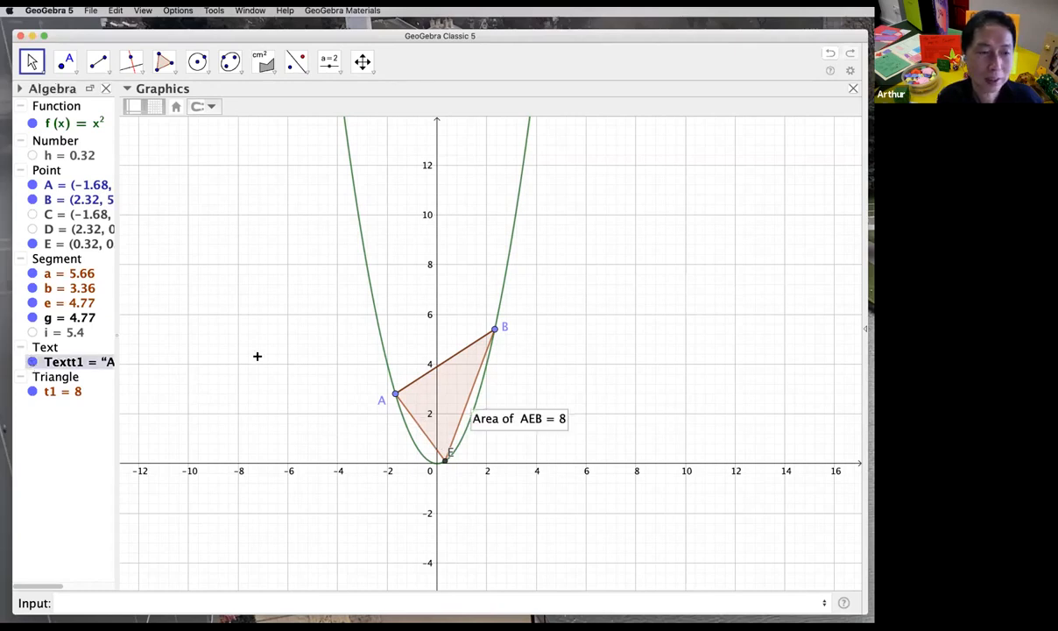
Step: Slide point A along the parabola to about x = -1.49 and then to (-2, 4)
{"action": "left_click_drag", "start_coordinate": [394, 395], "coordinate": [425, 410]}
{"action": "left_click", "coordinate": [642, 363]}
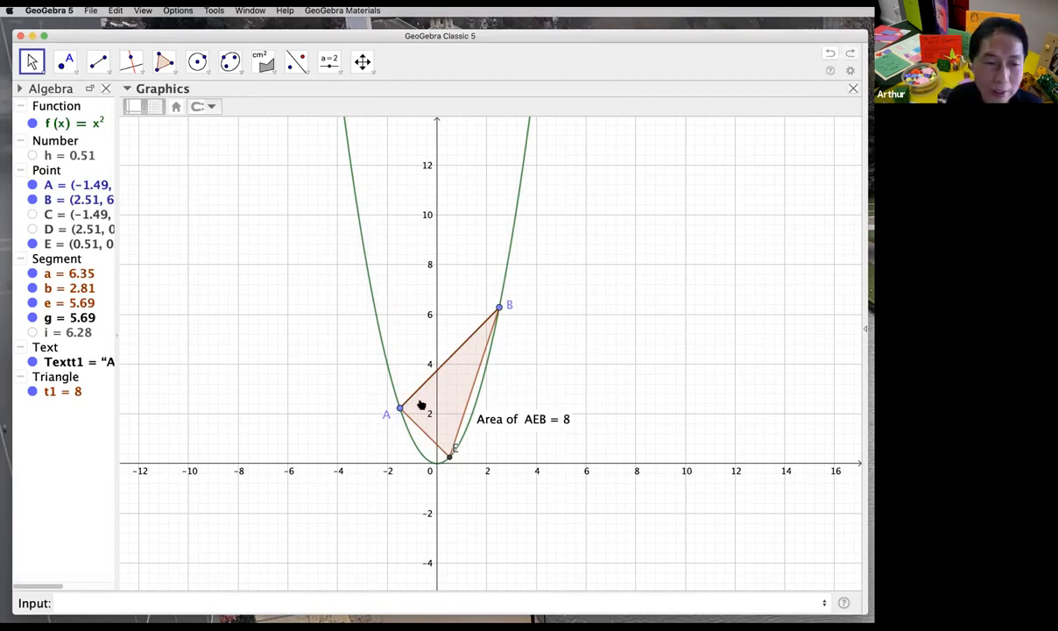
{"action": "left_click_drag", "start_coordinate": [399, 408], "coordinate": [385, 361]}
{"action": "left_click", "coordinate": [624, 369]}
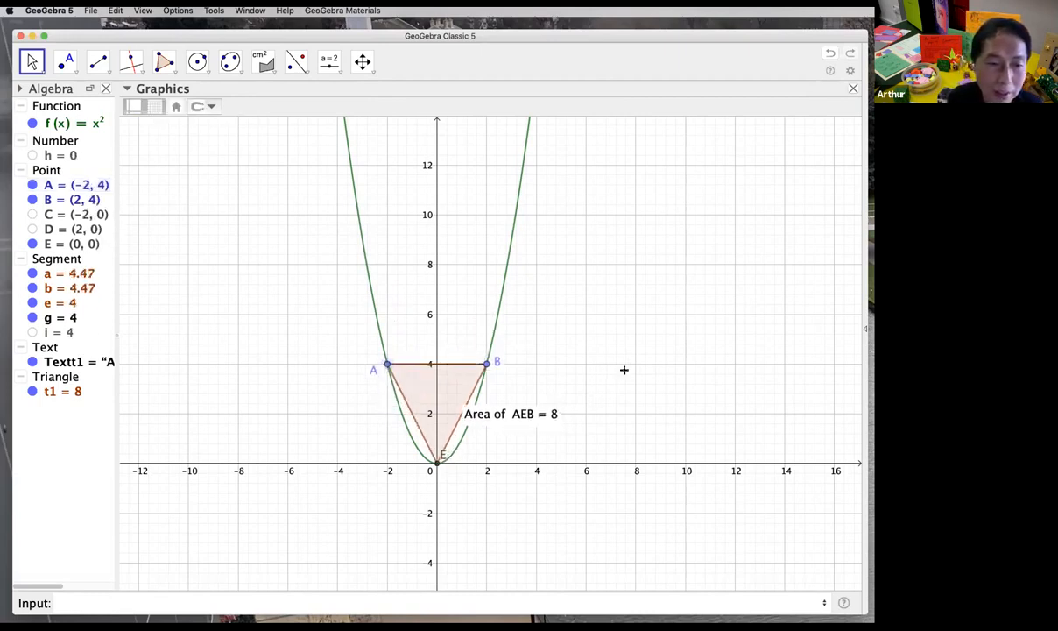
Step: Nudge the triangle's area label slightly upward, and slide point A to about x = -1.42
{"action": "mouse_move", "coordinate": [540, 417]}
{"action": "left_mouse_down"}
{"action": "mouse_move", "coordinate": [550, 425]}
{"action": "mouse_move", "coordinate": [542, 414]}
{"action": "left_mouse_up"}
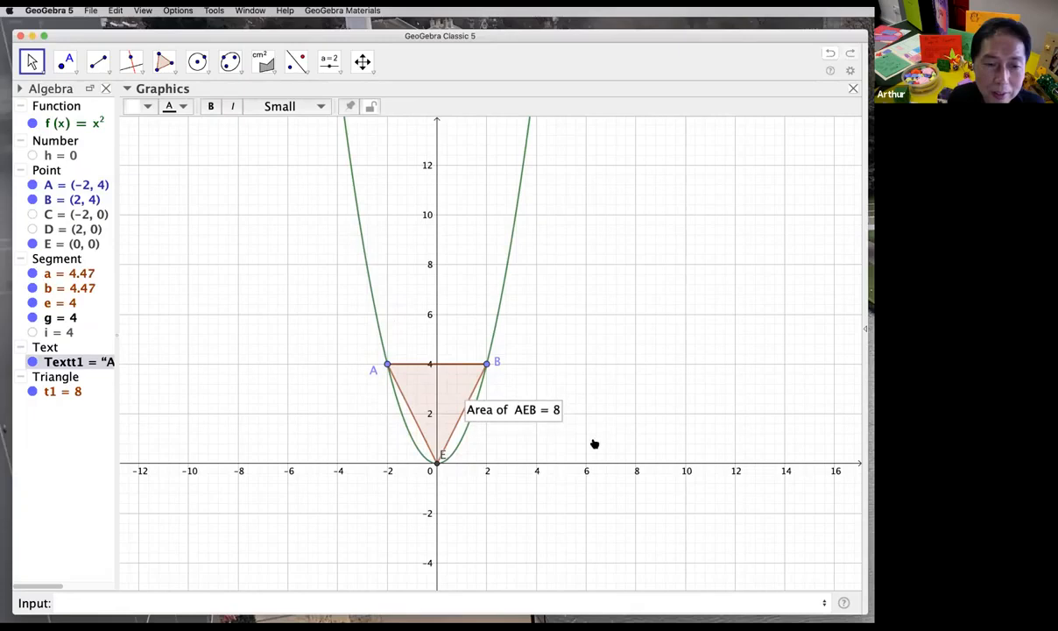
{"action": "left_click", "coordinate": [595, 442]}
{"action": "left_click_drag", "start_coordinate": [387, 371], "coordinate": [396, 418]}
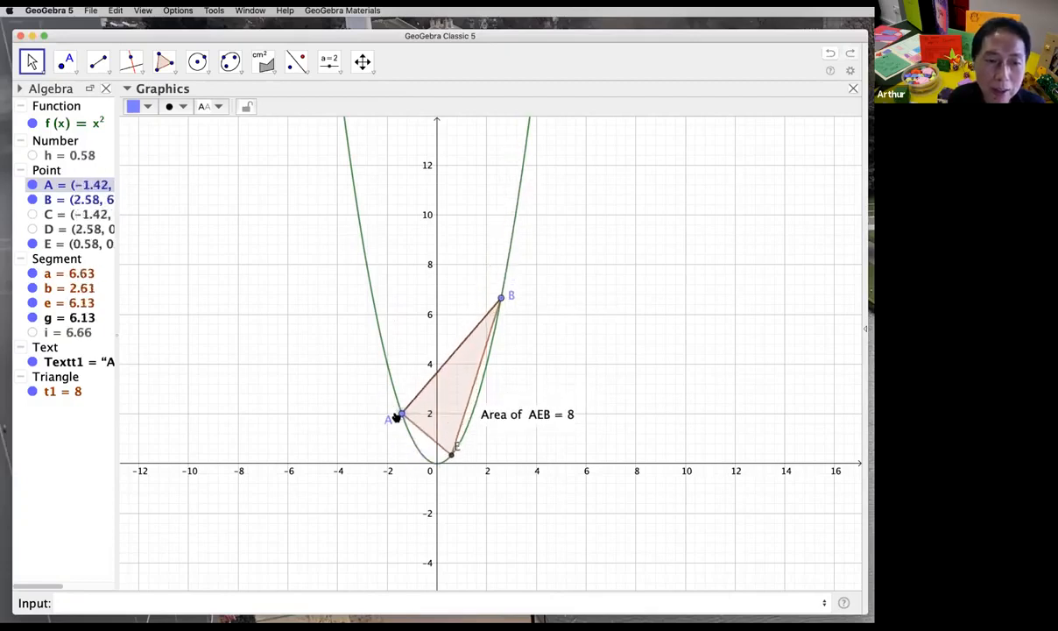
{"action": "left_click", "coordinate": [665, 410]}
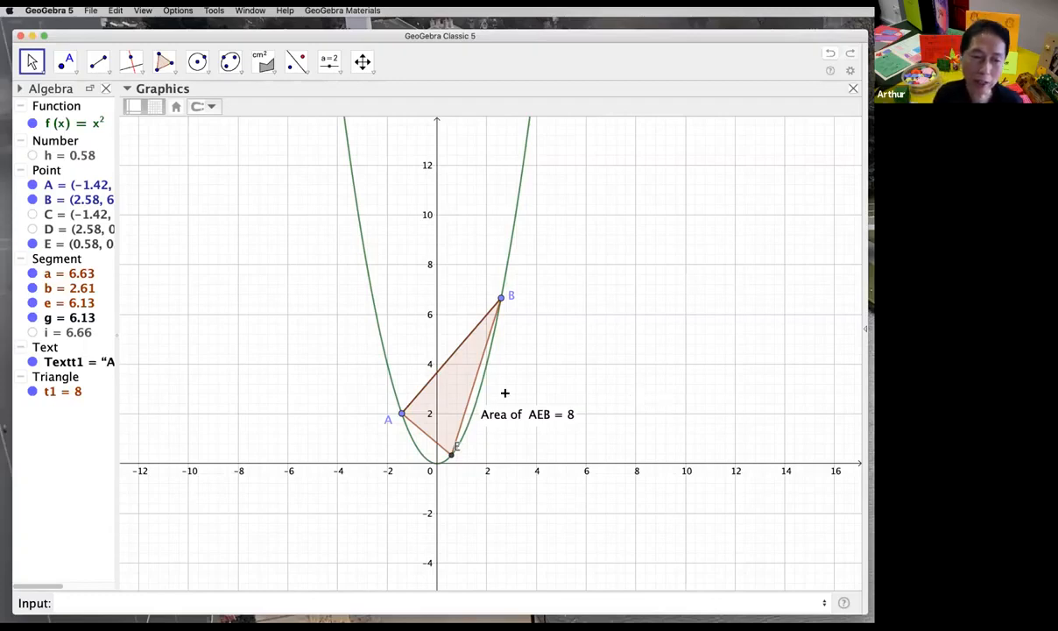
Step: Slide point A along the parabola to about x = -1.63 and then x = -1.55
{"action": "left_click_drag", "start_coordinate": [401, 413], "coordinate": [368, 364]}
{"action": "left_click_drag", "start_coordinate": [415, 443], "coordinate": [382, 403]}
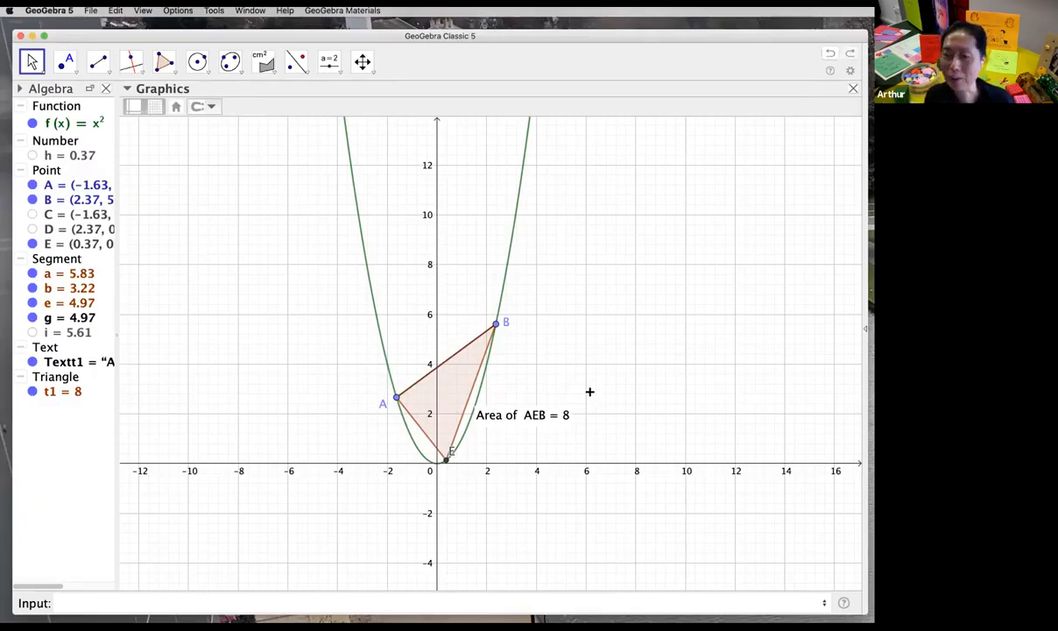
{"action": "left_click_drag", "start_coordinate": [379, 375], "coordinate": [390, 408]}
{"action": "left_click", "coordinate": [589, 343]}
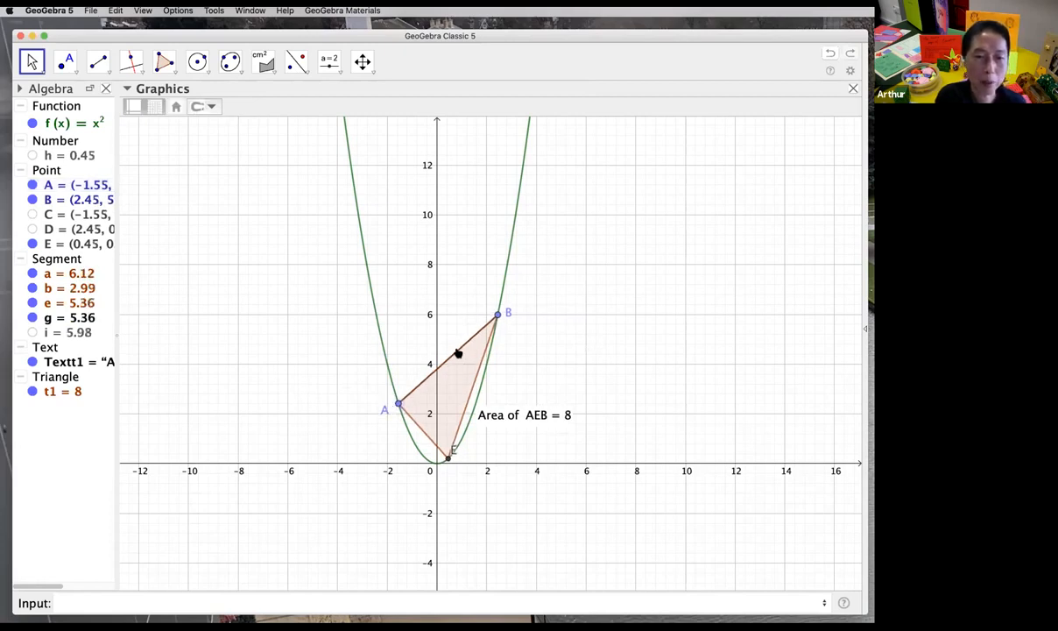
Step: Create the midpoint of A and B from the expression (A+B)/2, and open and reapply its definition
{"action": "left_click", "coordinate": [287, 603]}
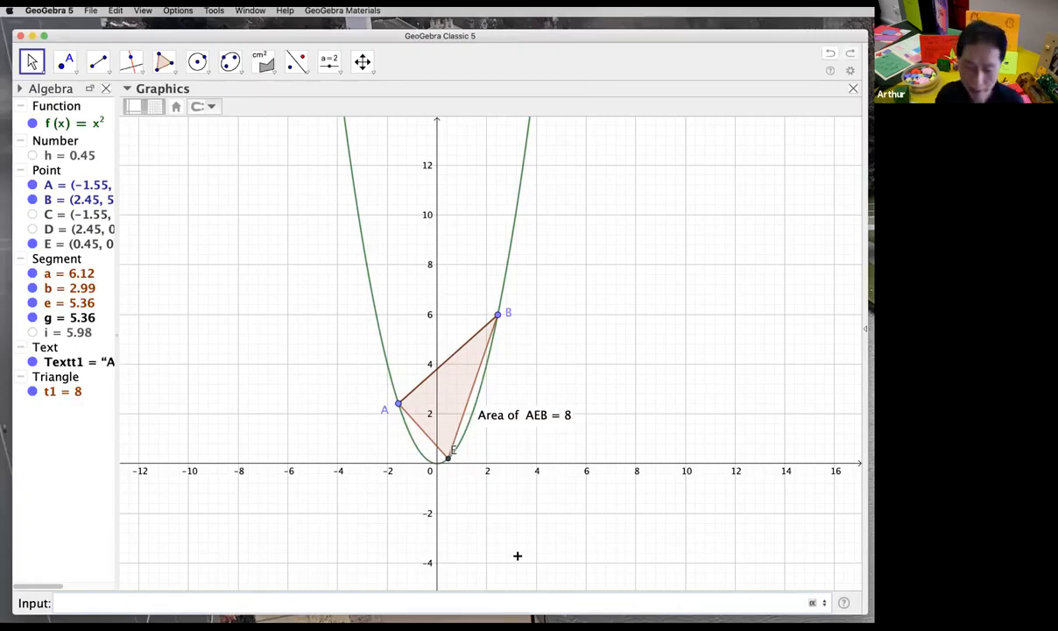
{"action": "type", "text": "(A+"}
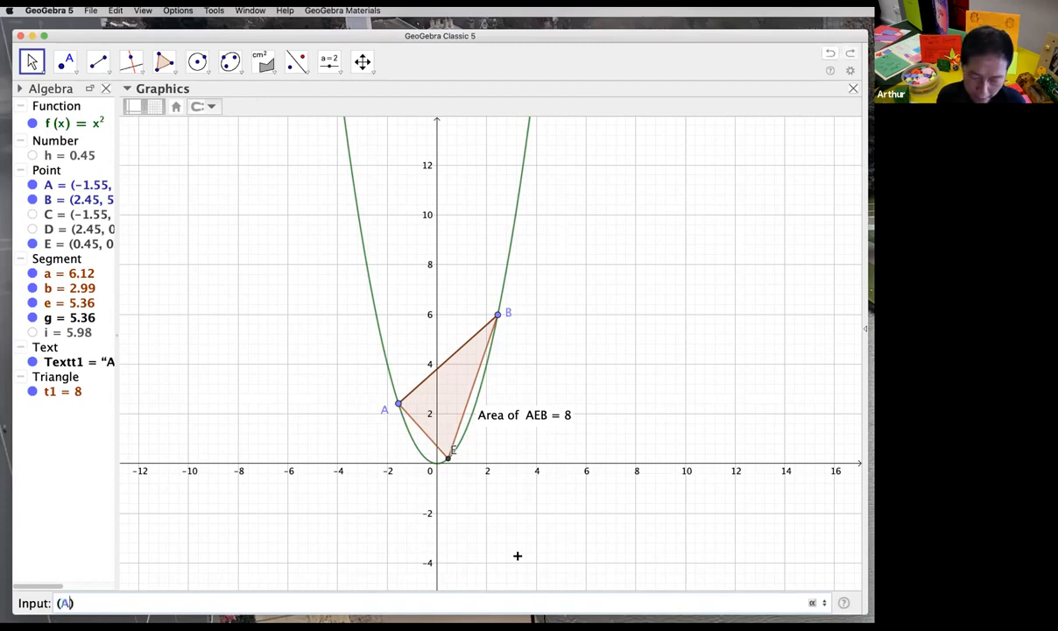
{"action": "type", "text": "B)/"}
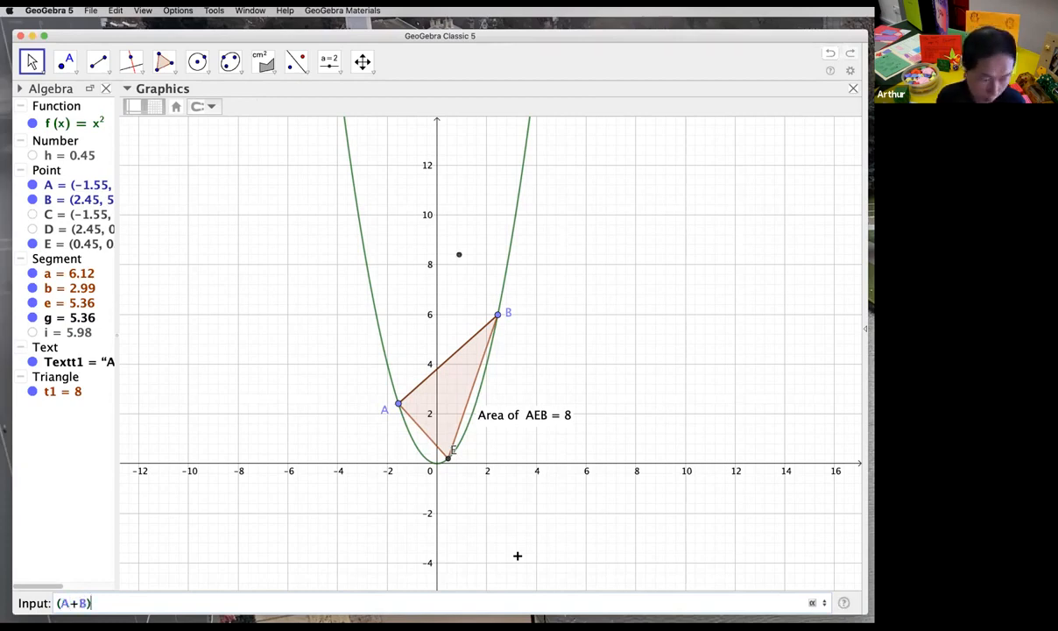
{"action": "type", "text": "2"}
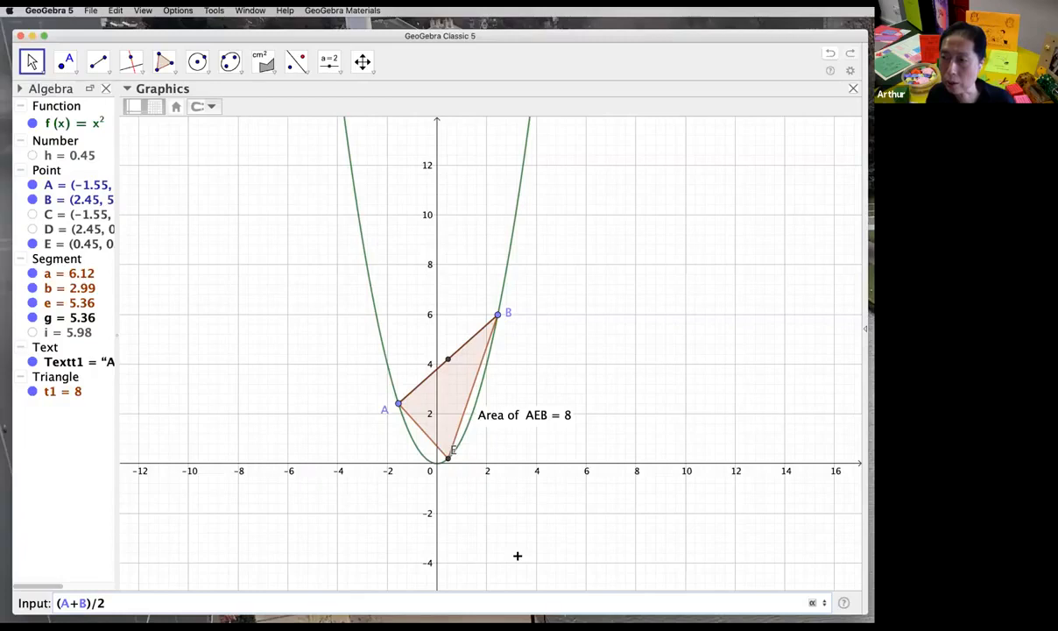
{"action": "key", "text": "Return"}
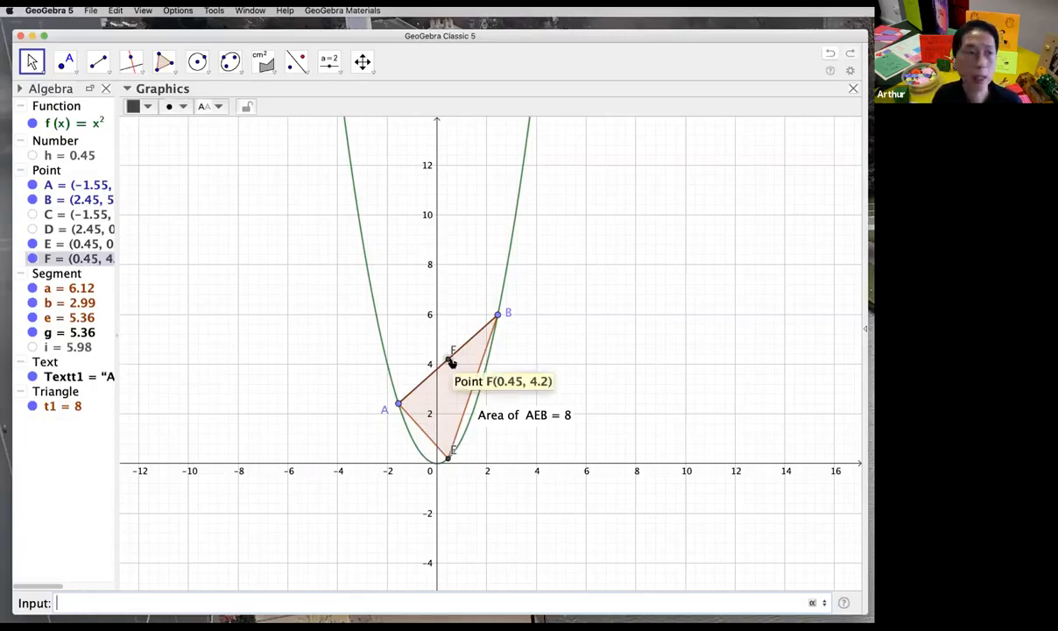
{"action": "double_click", "coordinate": [103, 258]}
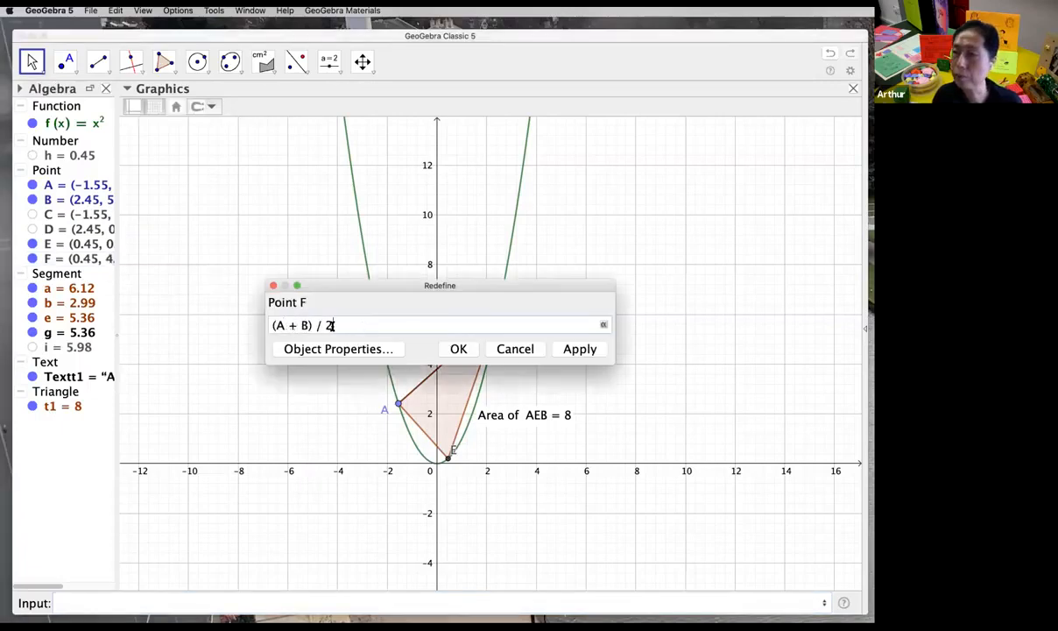
{"action": "left_click", "coordinate": [587, 349]}
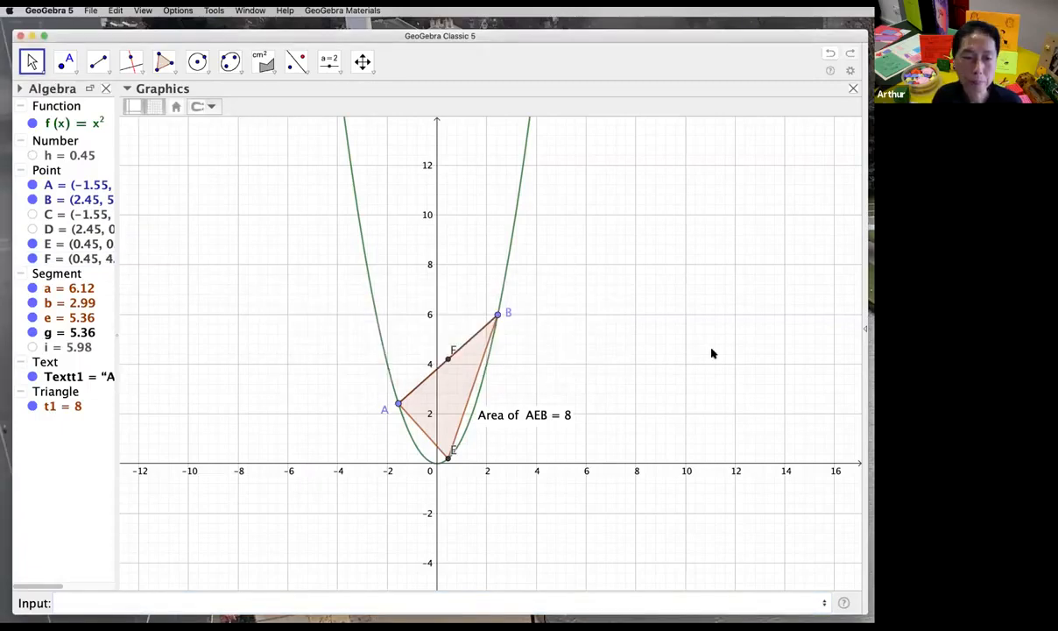
Step: Draw a segment from midpoint F down to point E
{"action": "left_click", "coordinate": [97, 62]}
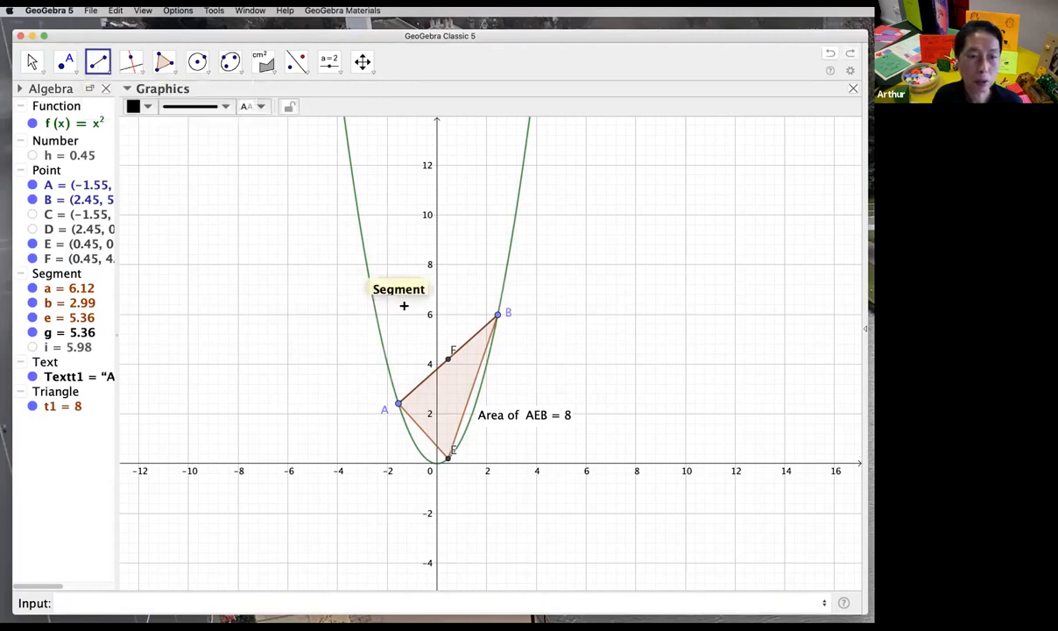
{"action": "left_click", "coordinate": [447, 361]}
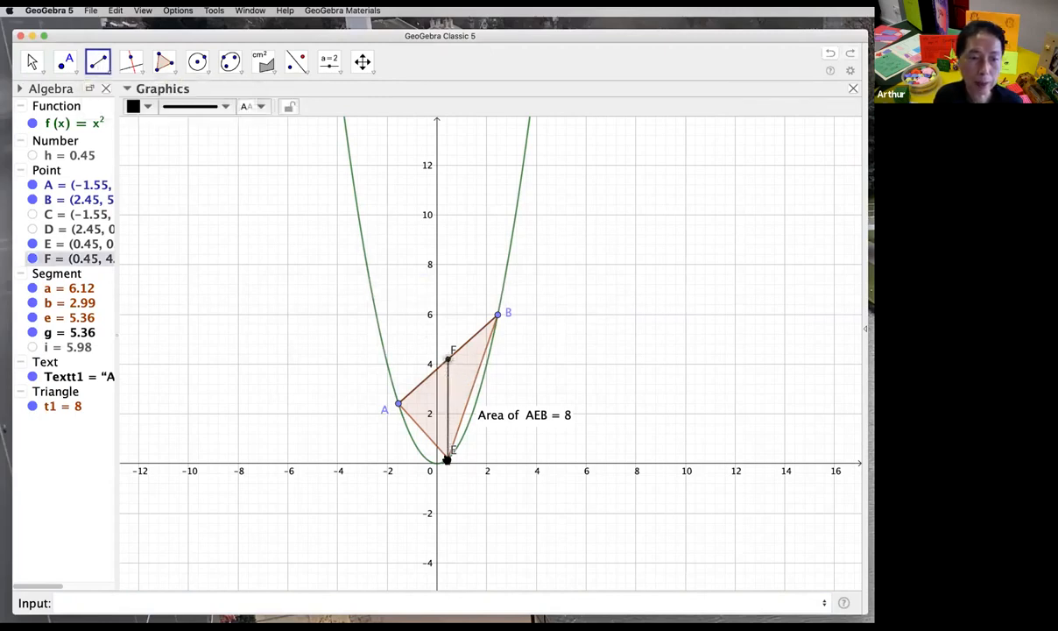
{"action": "left_click", "coordinate": [448, 455]}
{"action": "left_click", "coordinate": [31, 62]}
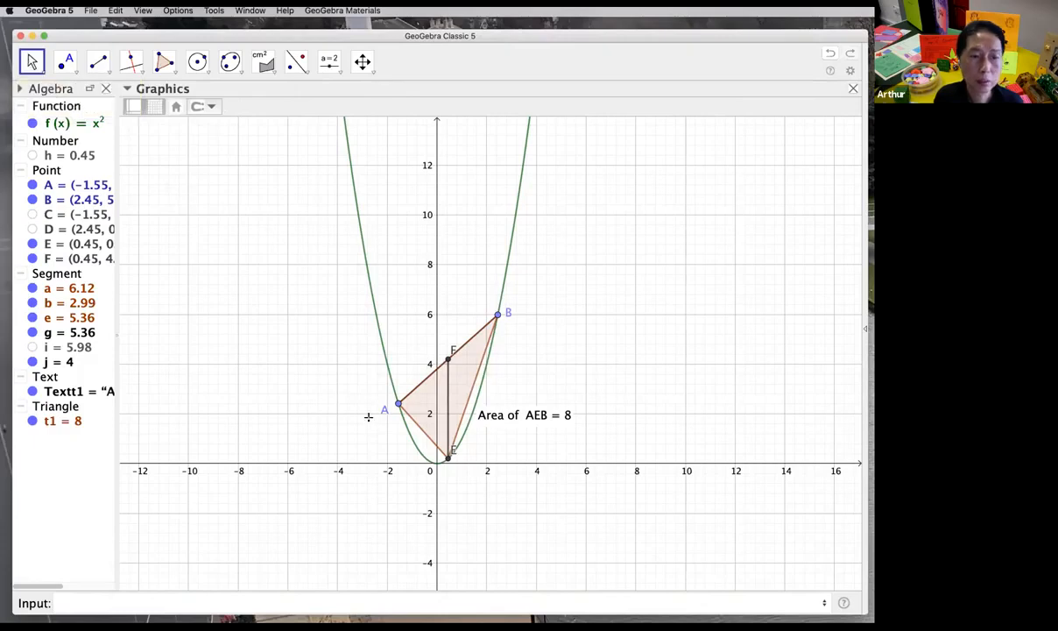
Step: Slide point A to about x = -1.42, and move the labels of F and E clear of the triangle's lines
{"action": "mouse_move", "coordinate": [396, 408]}
{"action": "left_mouse_down"}
{"action": "mouse_move", "coordinate": [330, 343]}
{"action": "mouse_move", "coordinate": [427, 413]}
{"action": "mouse_move", "coordinate": [408, 414]}
{"action": "left_mouse_up"}
{"action": "left_click", "coordinate": [479, 388]}
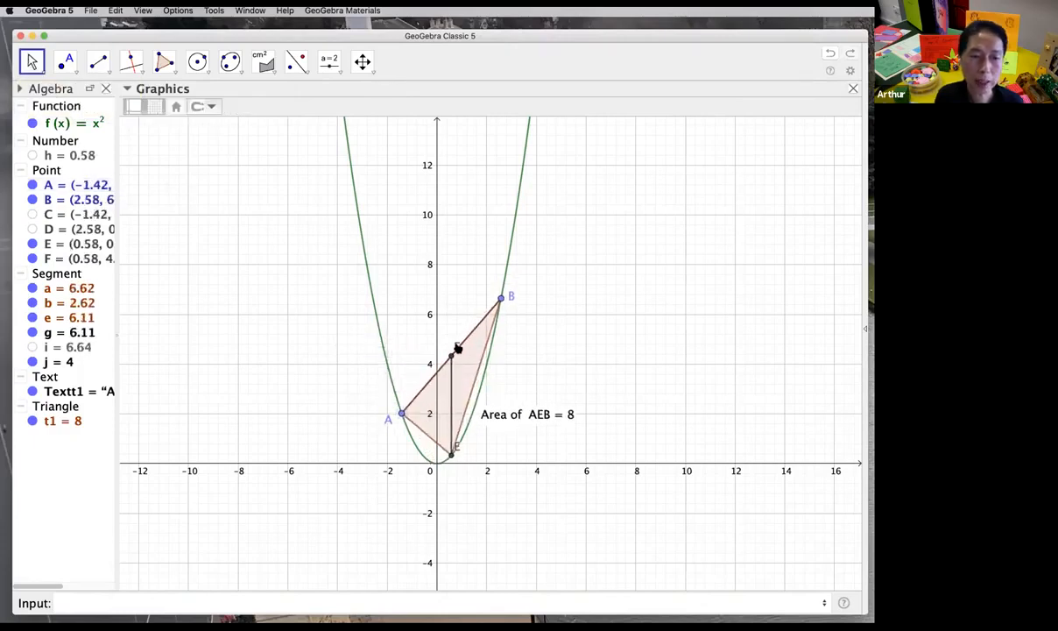
{"action": "left_click", "coordinate": [452, 452]}
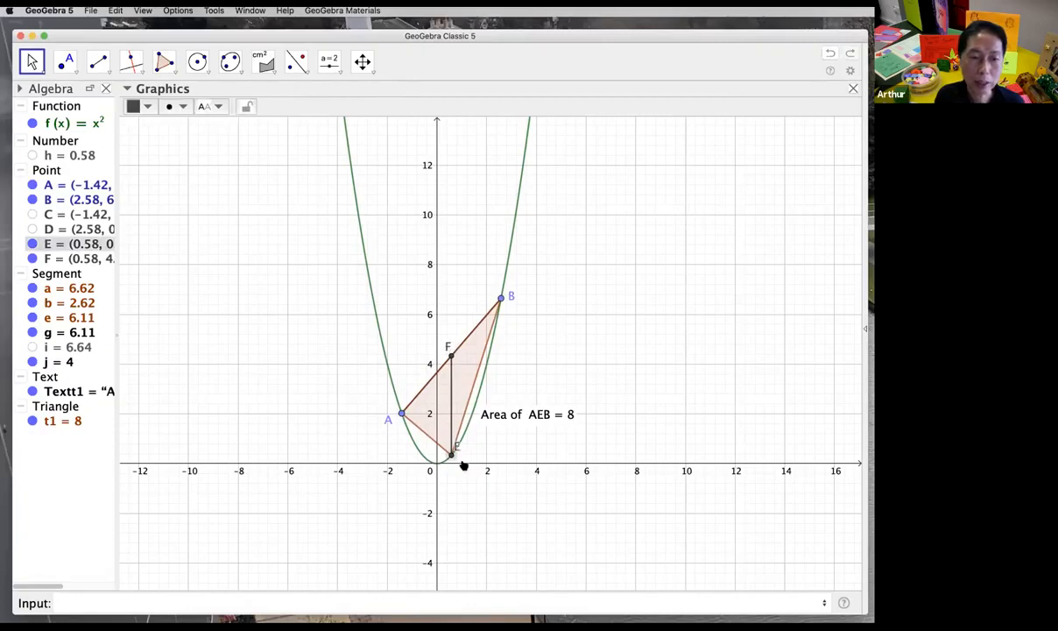
{"action": "left_click_drag", "start_coordinate": [457, 451], "coordinate": [466, 457]}
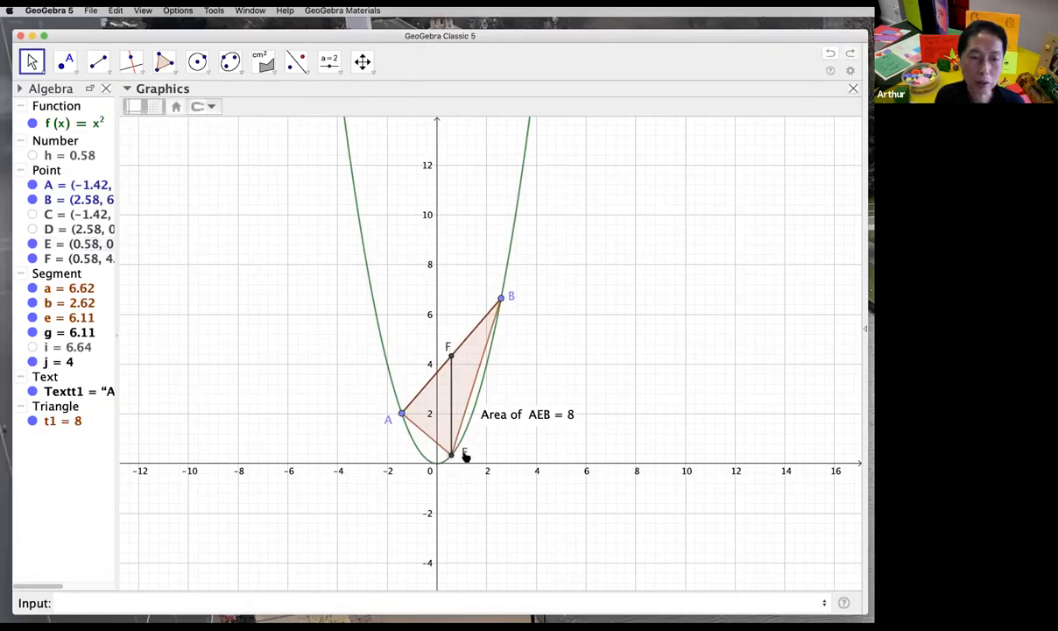
{"action": "left_click", "coordinate": [451, 398]}
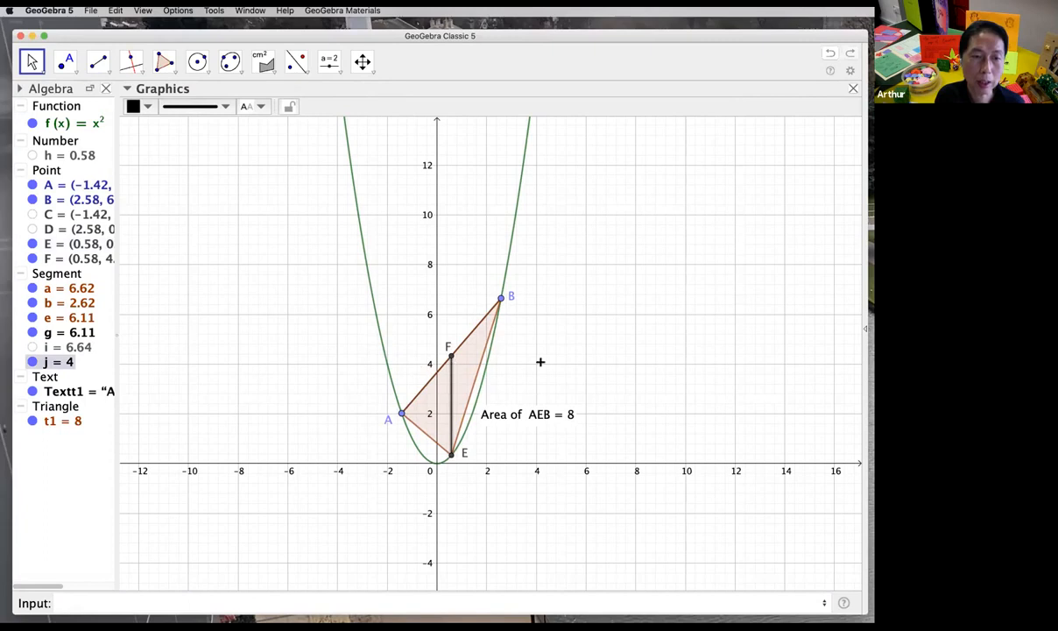
{"action": "left_click", "coordinate": [540, 361]}
Step: Place a show/hide check box in the empty area left of the parabola, at about (-10.7, 11.8)
{"action": "left_click", "coordinate": [263, 63]}
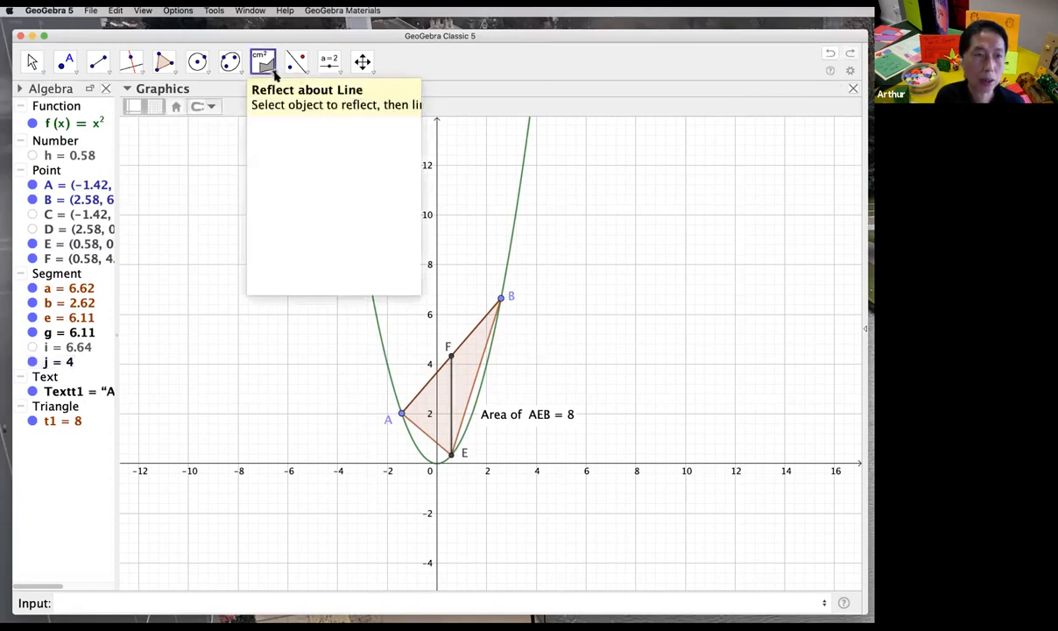
{"action": "left_click", "coordinate": [296, 74]}
{"action": "mouse_move", "coordinate": [325, 71]}
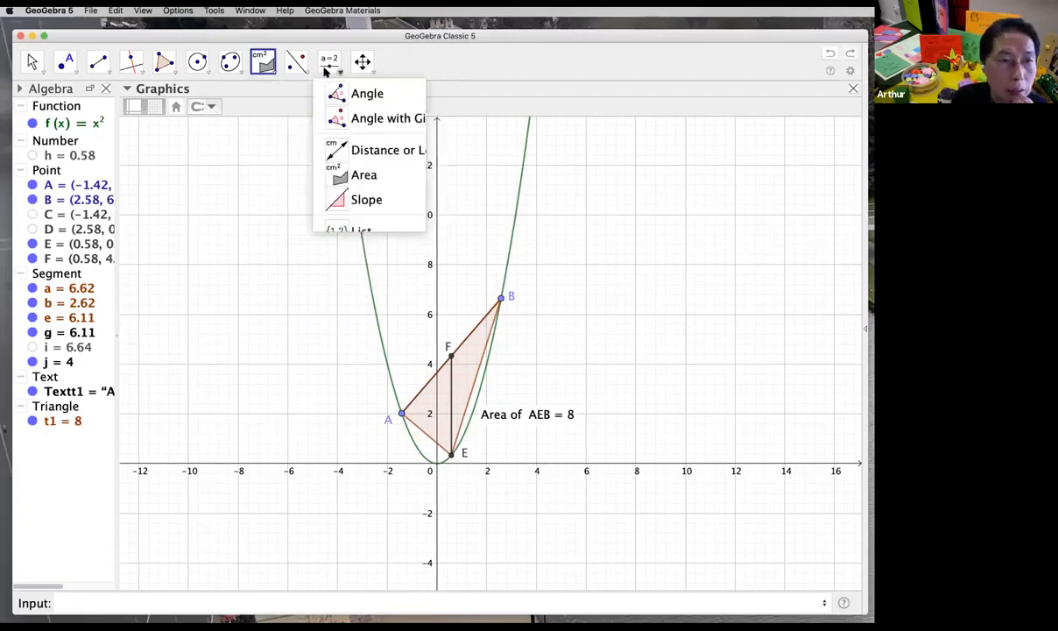
{"action": "mouse_move", "coordinate": [365, 65]}
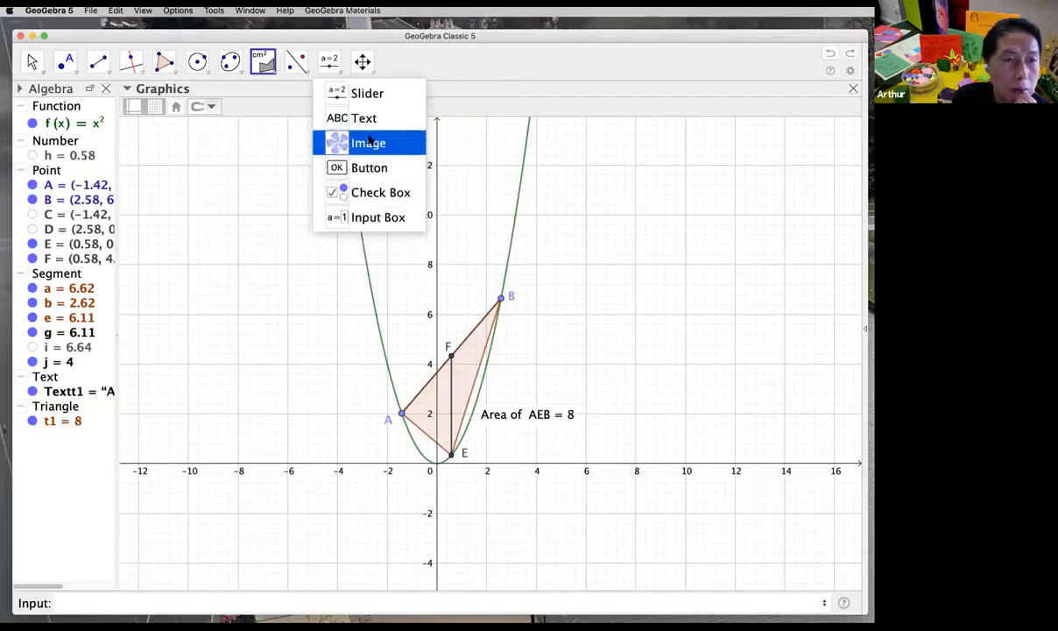
{"action": "left_click", "coordinate": [408, 201]}
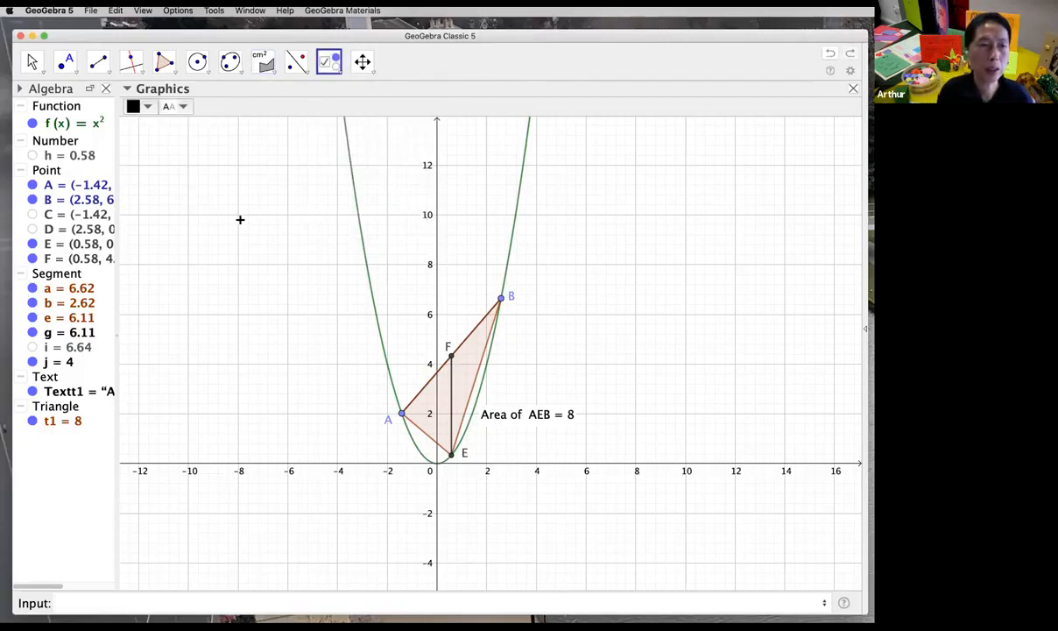
{"action": "left_click", "coordinate": [171, 170]}
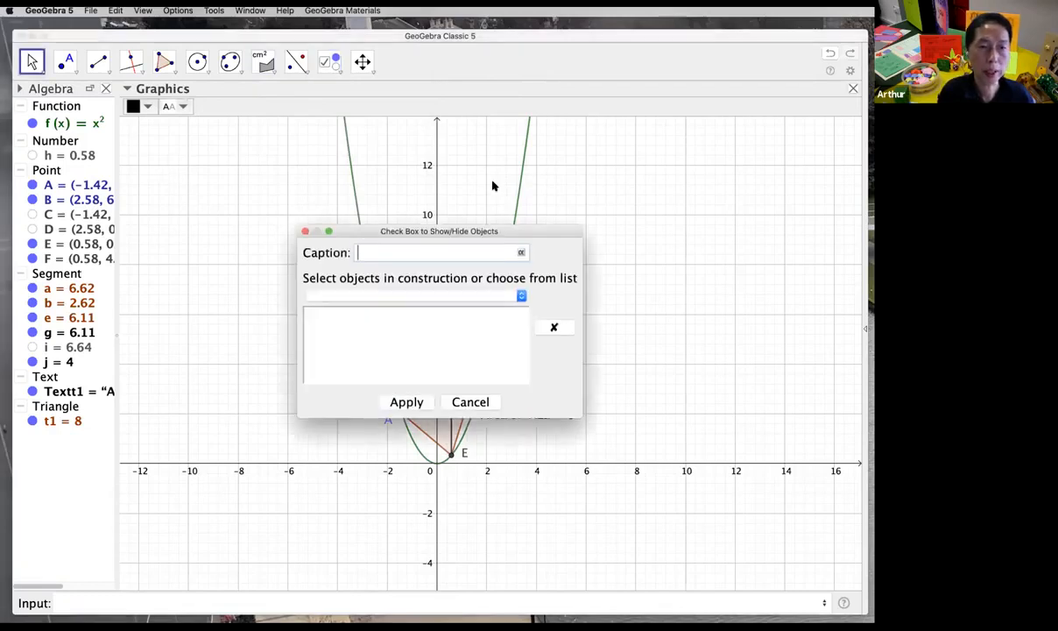
Step: Move the check box dialog off the triangle and set the check box's caption to "hint"
{"action": "left_click_drag", "start_coordinate": [355, 234], "coordinate": [609, 138]}
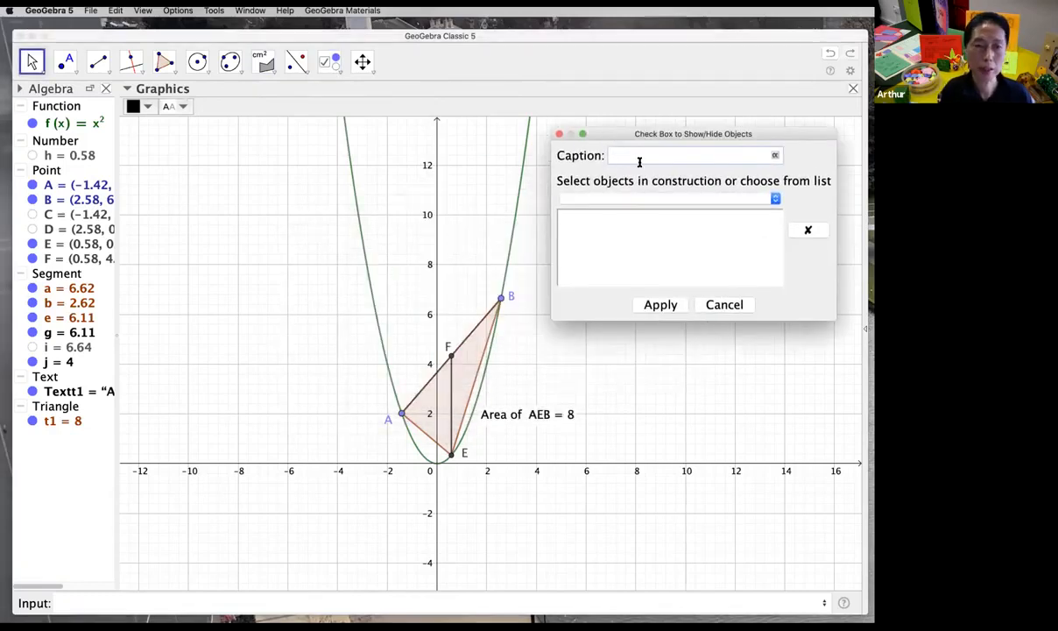
{"action": "type", "text": "hnit"}
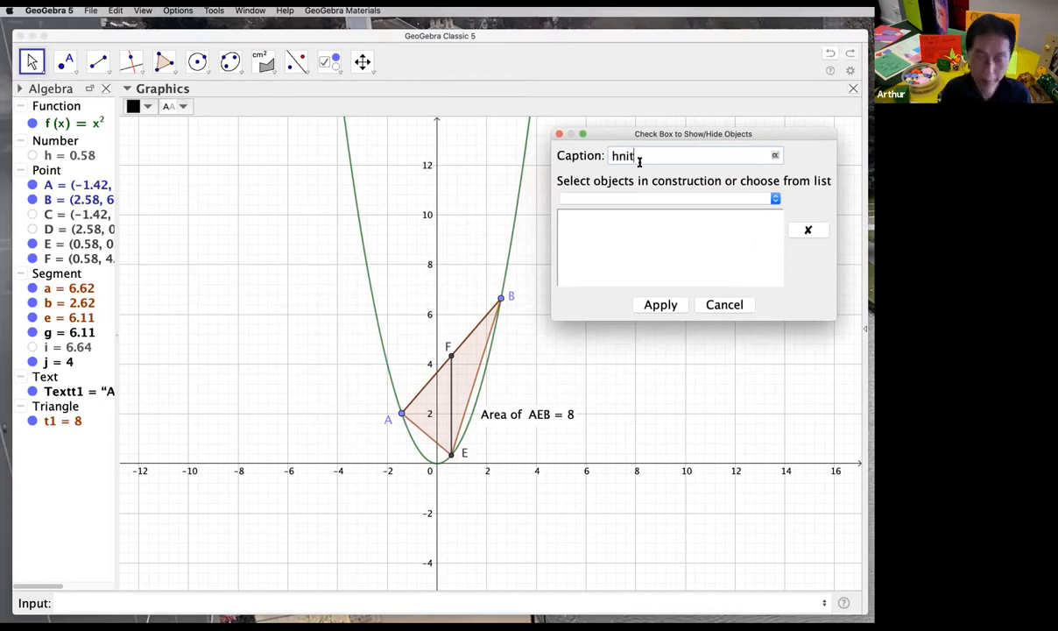
{"action": "key", "text": "BackSpace"}
{"action": "key", "text": "BackSpace"}
{"action": "key", "text": "BackSpace"}
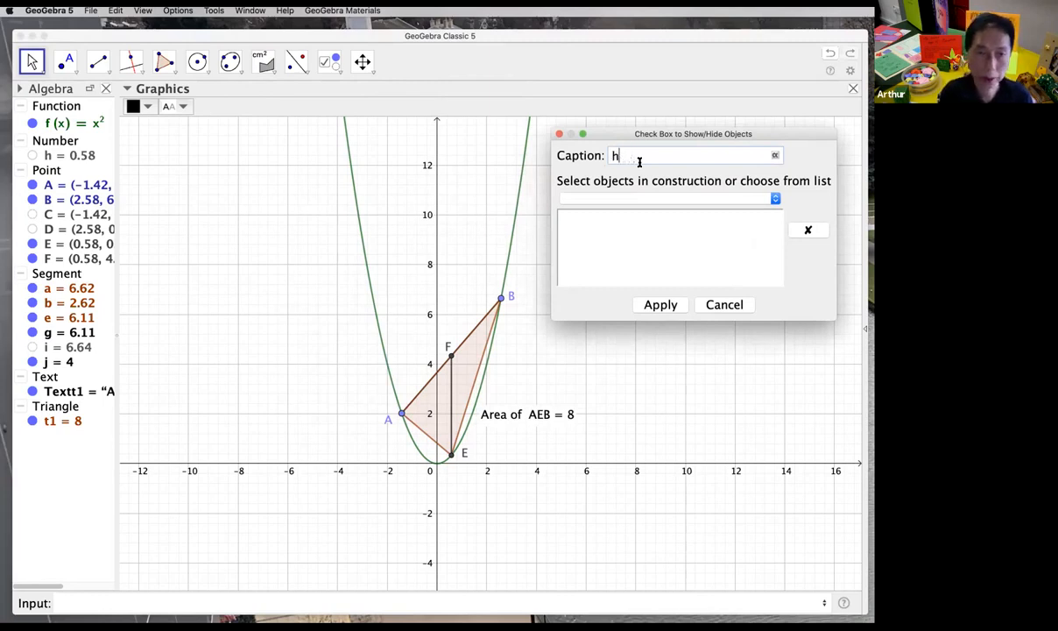
{"action": "type", "text": "int"}
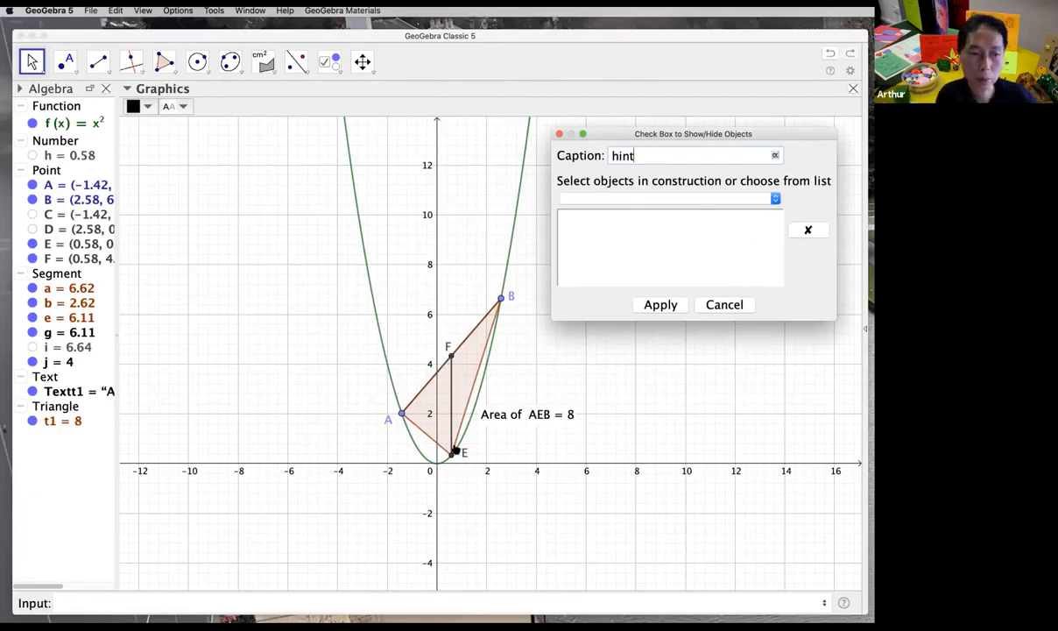
Step: Link point F and segment FE to the hint check box, and apply it
{"action": "left_click", "coordinate": [604, 194]}
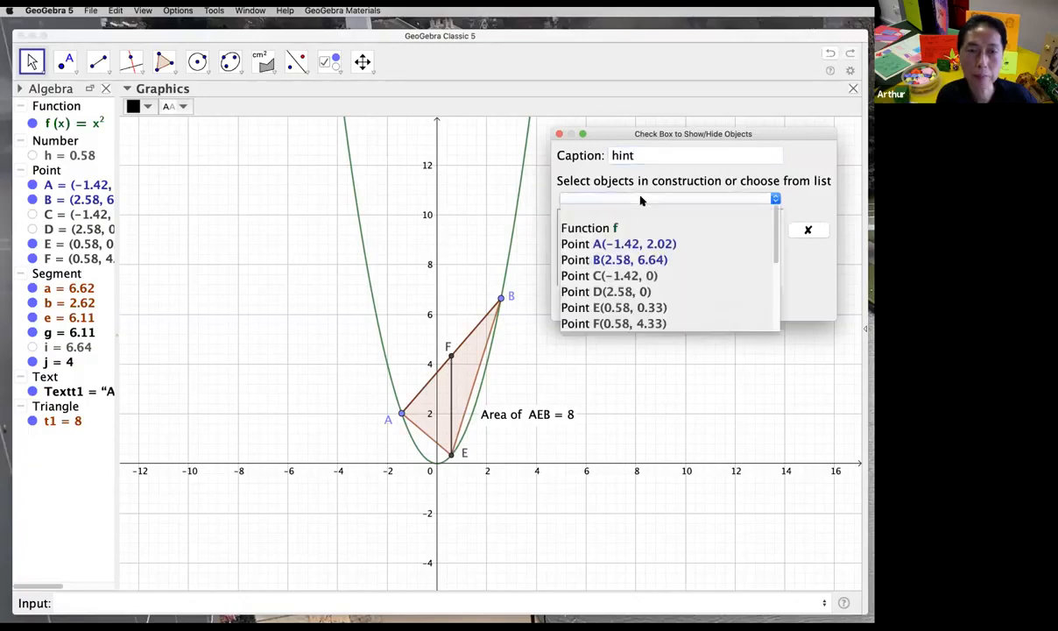
{"action": "left_click_drag", "start_coordinate": [777, 256], "coordinate": [763, 291]}
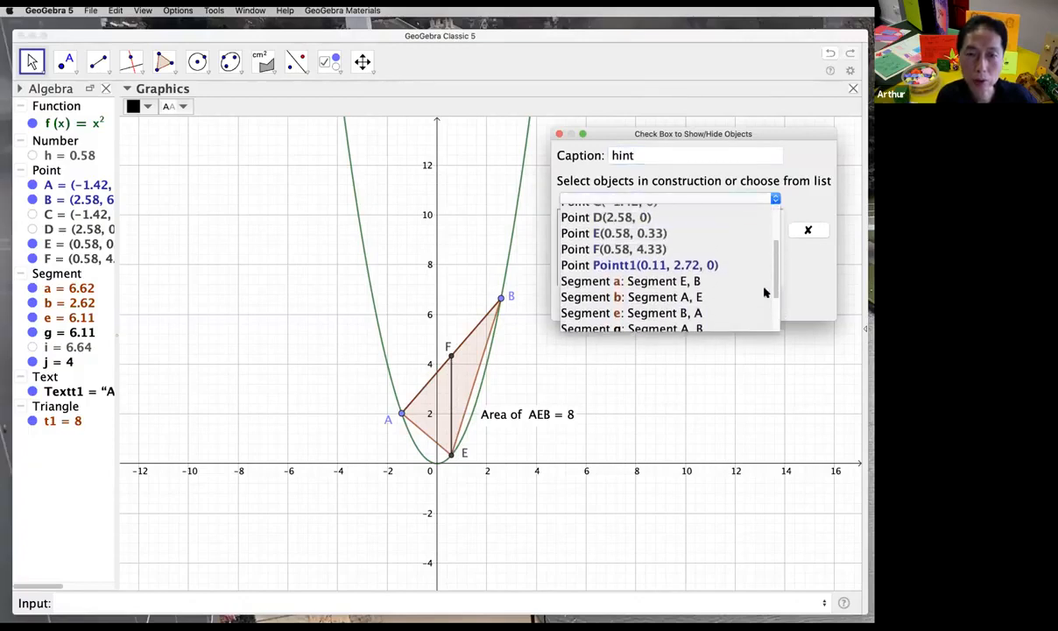
{"action": "left_click", "coordinate": [656, 246]}
{"action": "left_click", "coordinate": [775, 199]}
{"action": "left_click_drag", "start_coordinate": [775, 238], "coordinate": [773, 307]}
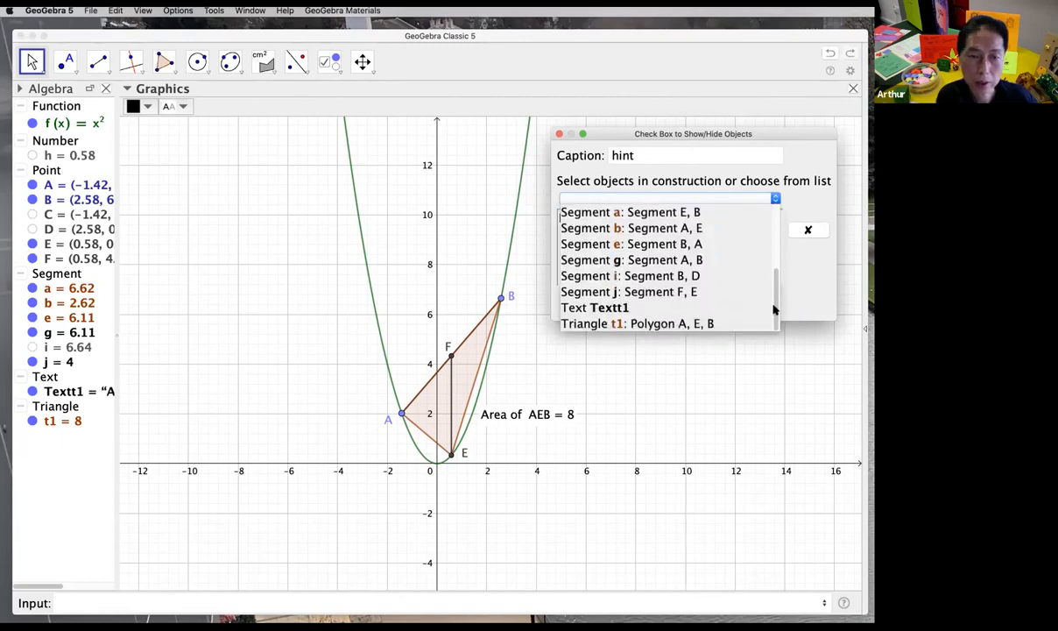
{"action": "left_click", "coordinate": [623, 288]}
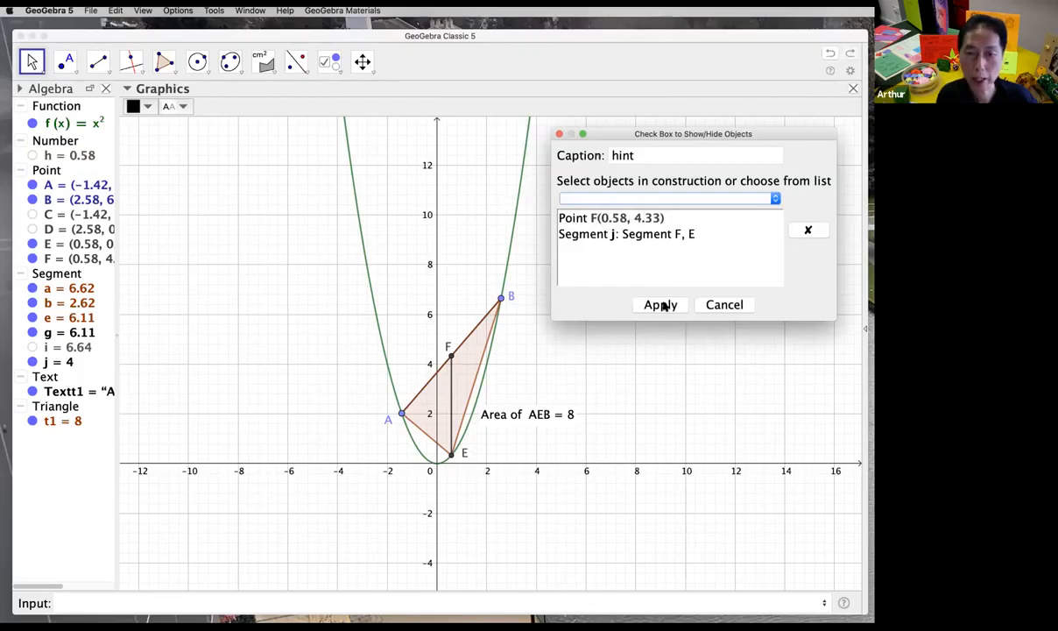
{"action": "left_click", "coordinate": [671, 306]}
{"action": "left_click", "coordinate": [31, 62]}
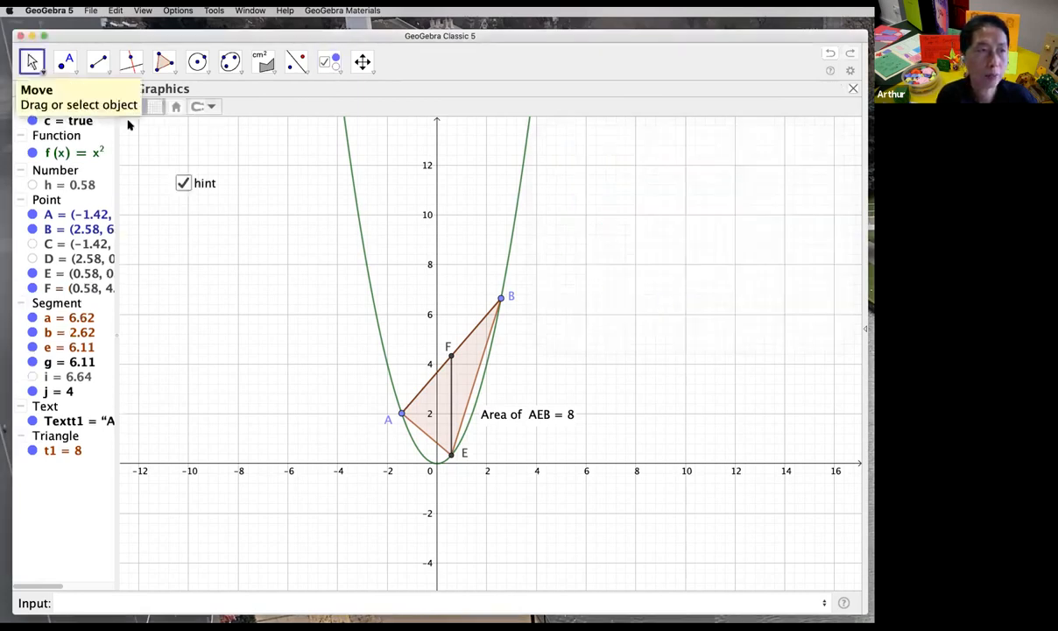
Step: Move the hint check box to the right of the parabola, at about (4.9, 11), and test it, leaving it unchecked
{"action": "left_click_drag", "start_coordinate": [198, 192], "coordinate": [581, 190]}
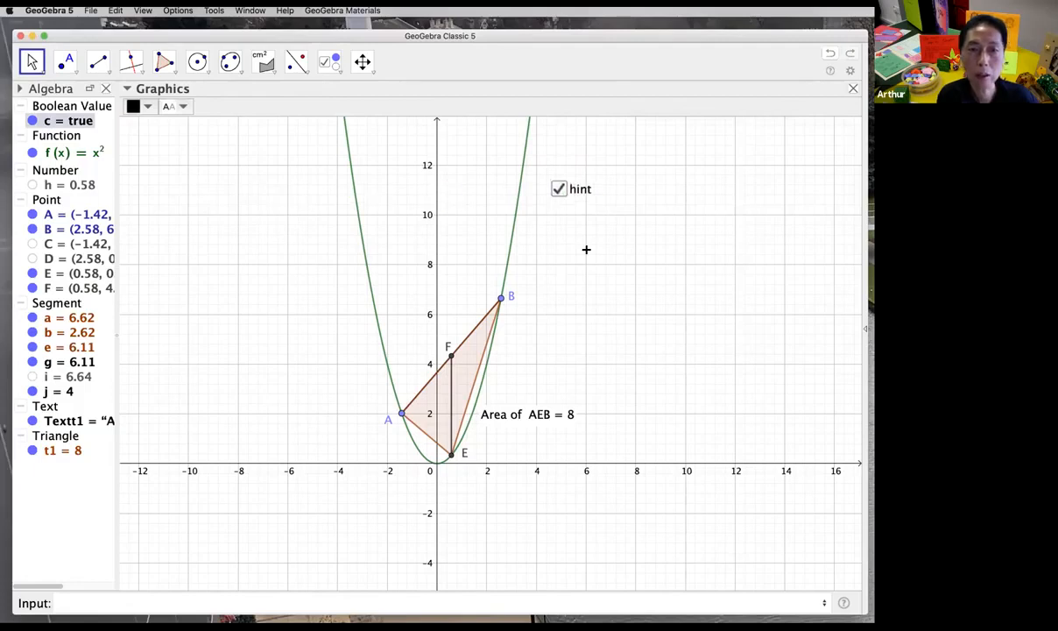
{"action": "left_click", "coordinate": [554, 236]}
{"action": "left_click", "coordinate": [558, 191]}
{"action": "left_click", "coordinate": [558, 191]}
{"action": "left_click", "coordinate": [558, 191]}
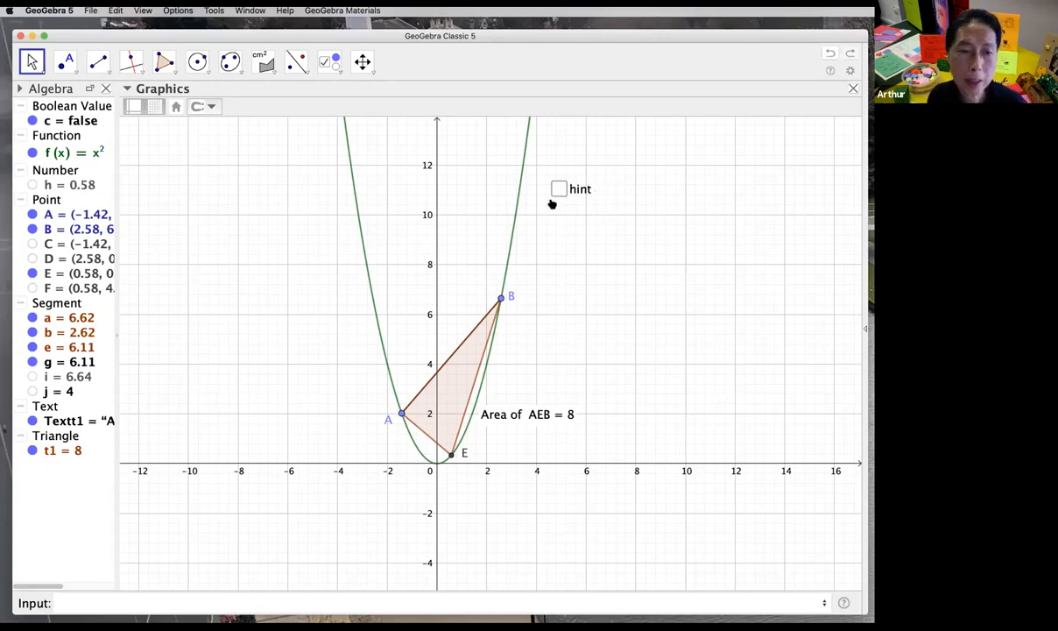
Step: Slide point A to about x = -1.56 and toggle the hint on and off to check the construction
{"action": "mouse_move", "coordinate": [401, 412]}
{"action": "left_mouse_down"}
{"action": "mouse_move", "coordinate": [381, 377]}
{"action": "mouse_move", "coordinate": [399, 402]}
{"action": "left_mouse_up"}
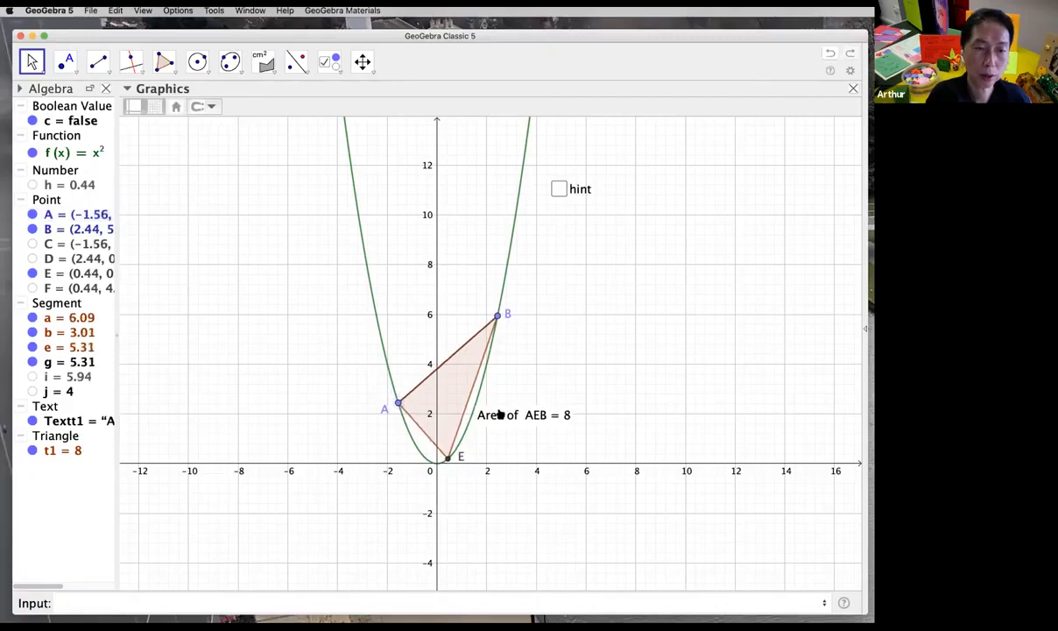
{"action": "left_click", "coordinate": [559, 190]}
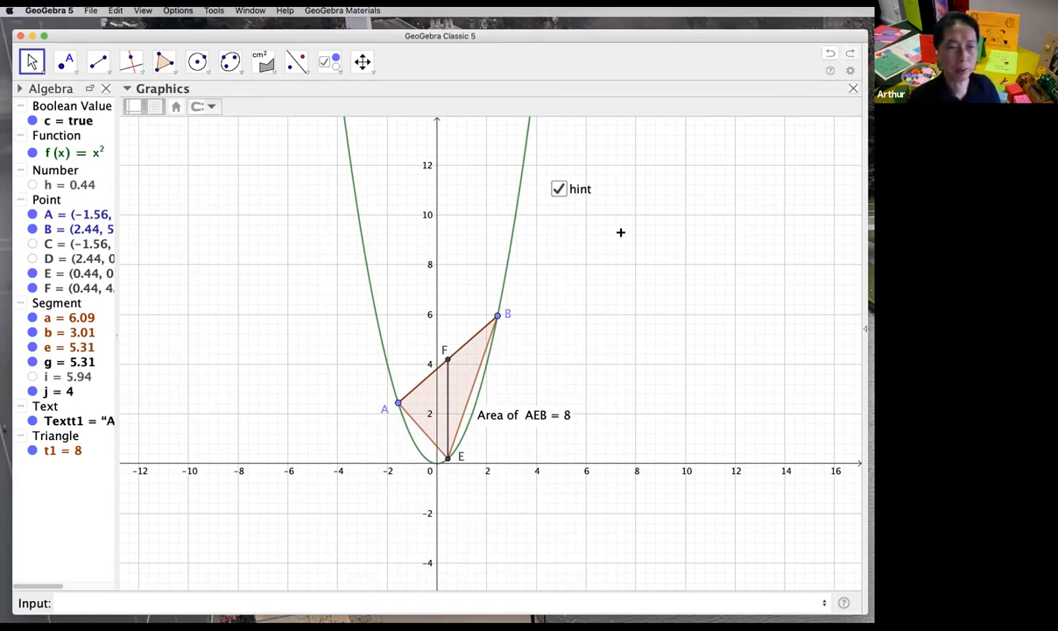
{"action": "left_click", "coordinate": [558, 189]}
{"action": "left_click", "coordinate": [558, 190]}
{"action": "left_click", "coordinate": [558, 191]}
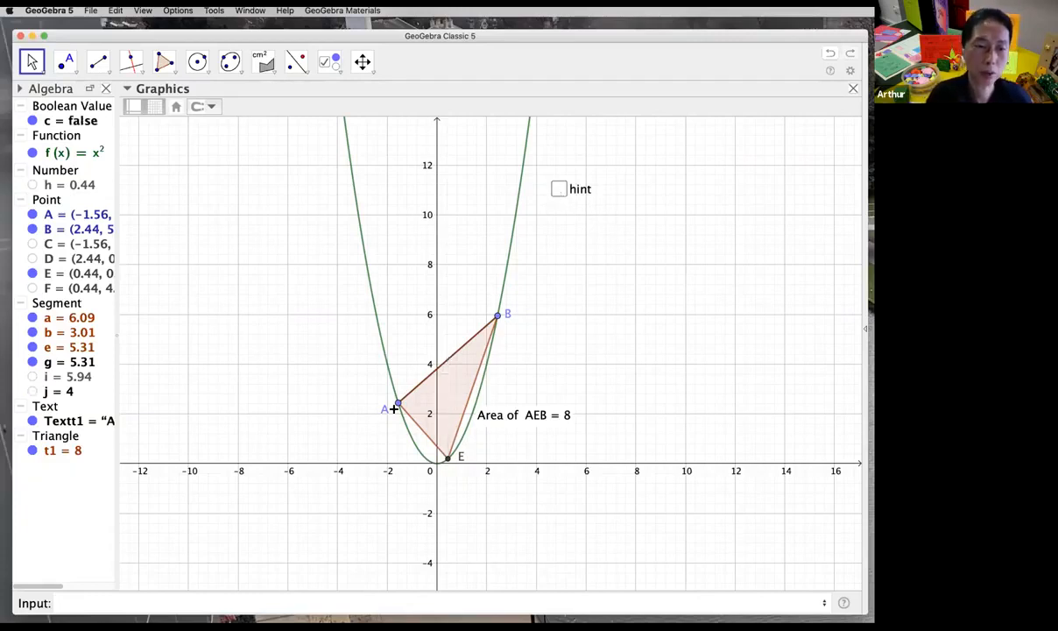
Step: Slide point A along the parabola to x = -2, and shift the area text slightly beside the triangle
{"action": "left_click", "coordinate": [397, 404]}
{"action": "left_click_drag", "start_coordinate": [398, 408], "coordinate": [400, 414]}
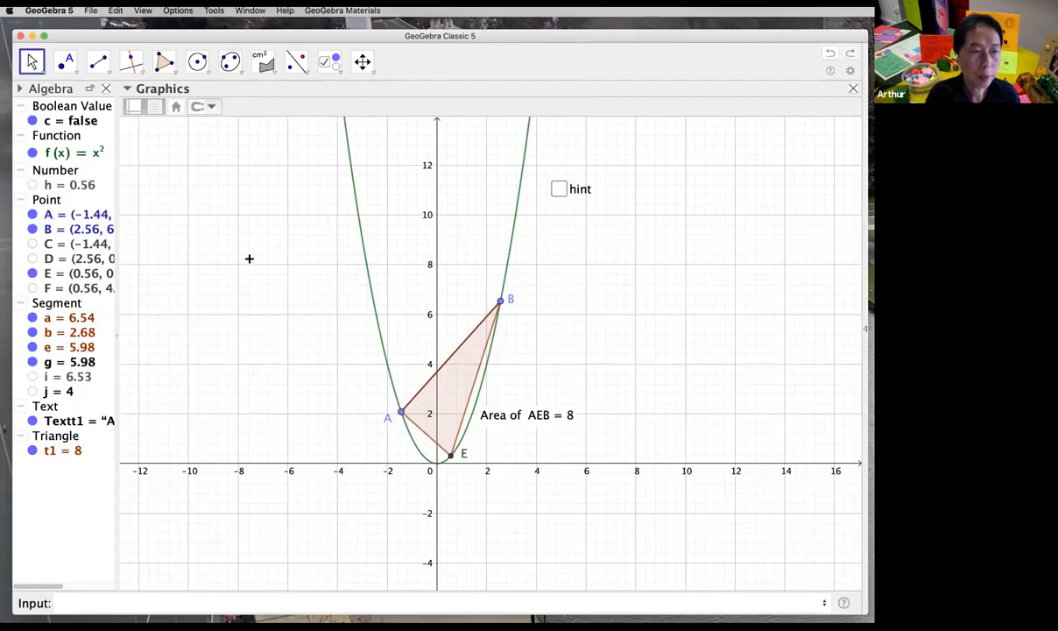
{"action": "left_click_drag", "start_coordinate": [405, 414], "coordinate": [387, 363]}
{"action": "mouse_move", "coordinate": [529, 410]}
{"action": "left_mouse_down"}
{"action": "mouse_move", "coordinate": [420, 415]}
{"action": "mouse_move", "coordinate": [523, 419]}
{"action": "left_mouse_up"}
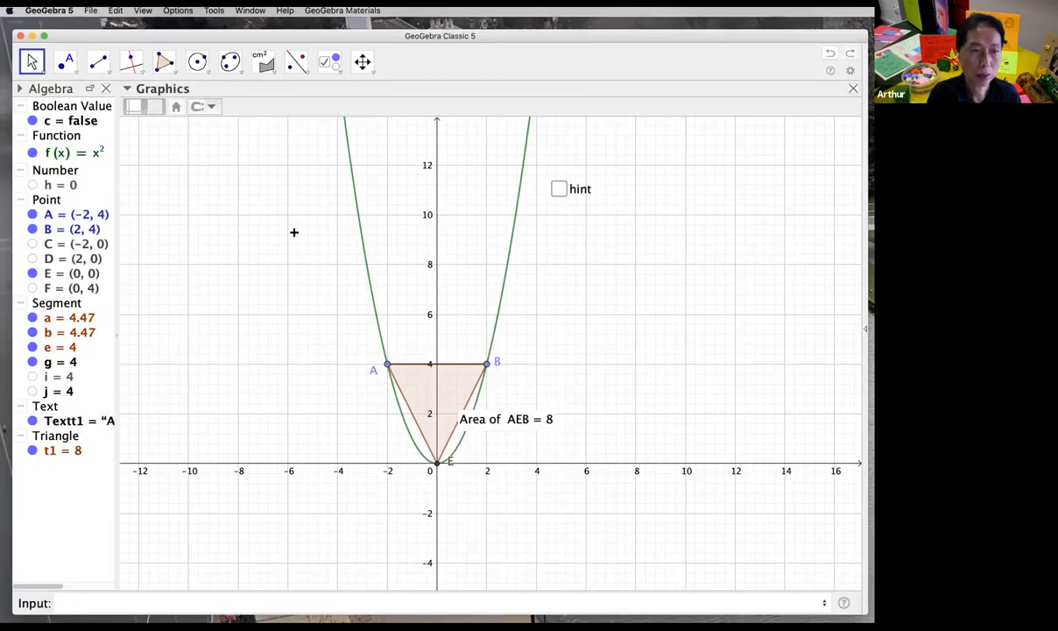
Step: Widen the algebra list and redefine the function as f(x) = 2x²
{"action": "left_click", "coordinate": [85, 152]}
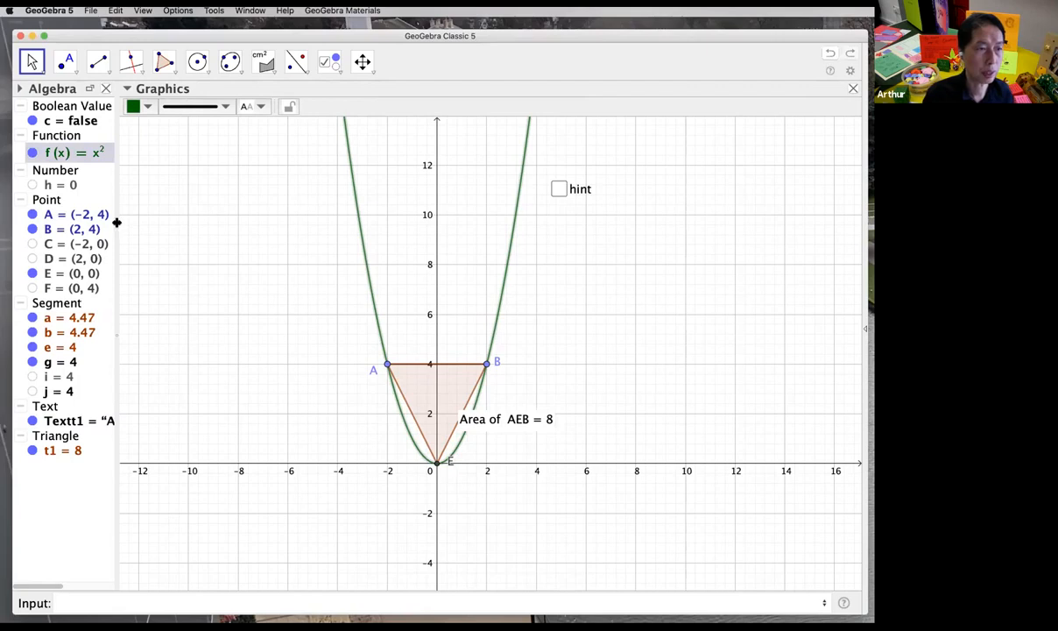
{"action": "left_click_drag", "start_coordinate": [116, 220], "coordinate": [143, 226]}
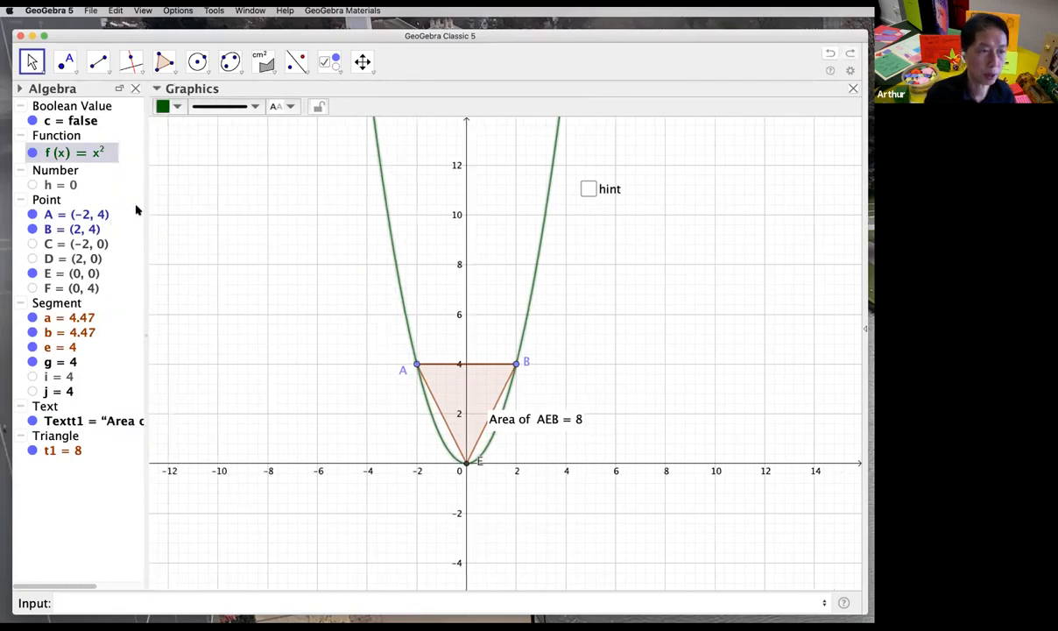
{"action": "double_click", "coordinate": [66, 155]}
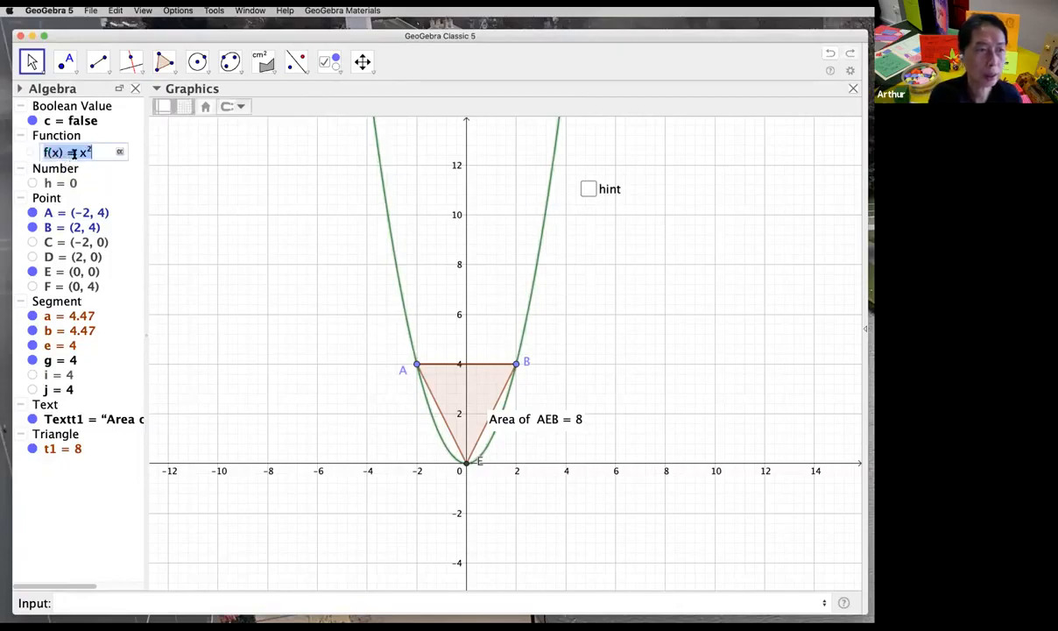
{"action": "left_click", "coordinate": [78, 152]}
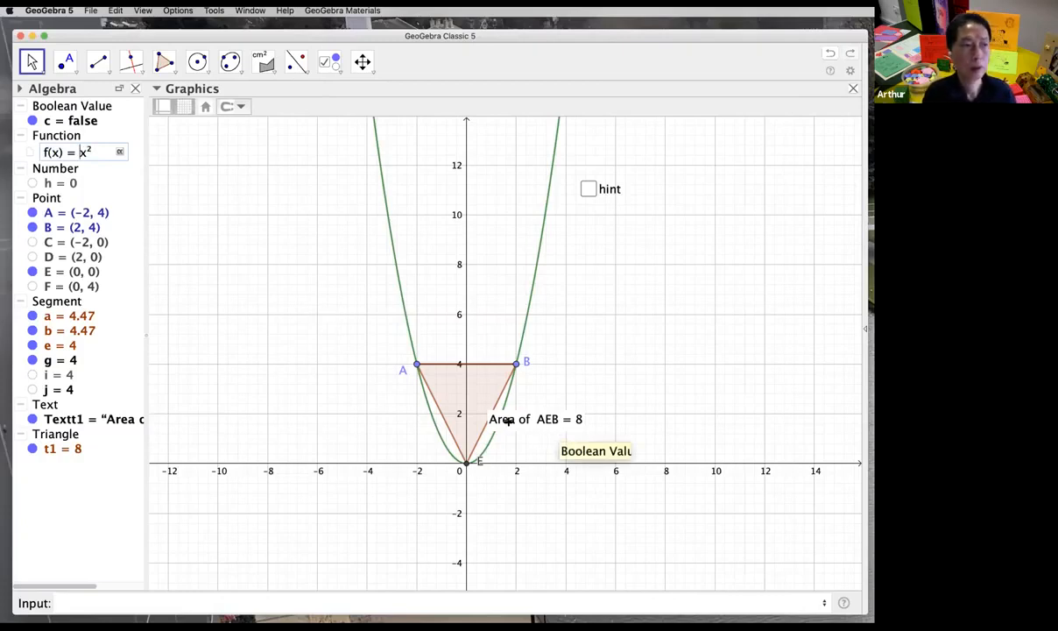
{"action": "type", "text": "2"}
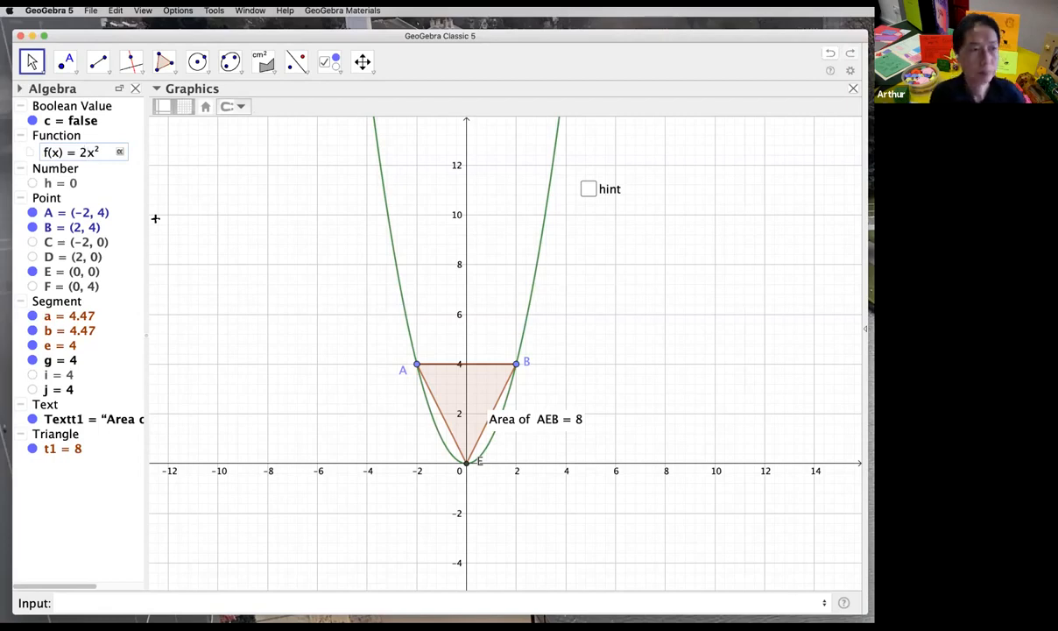
{"action": "key", "text": "Return"}
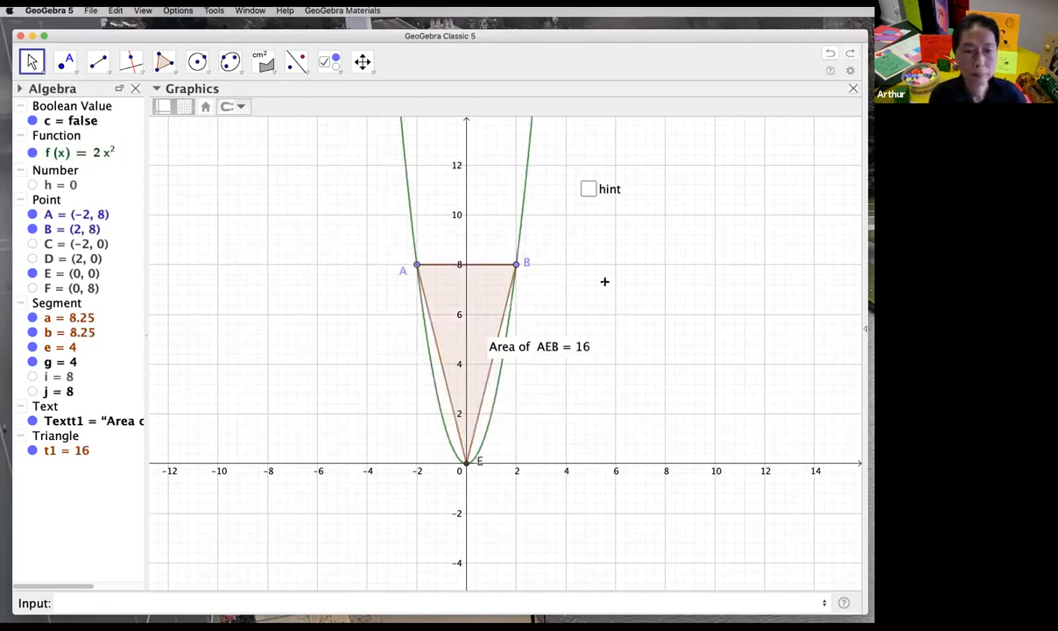
Step: Slide point A back and forth on the narrower parabola, leaving it at about x = -1.74
{"action": "left_click_drag", "start_coordinate": [416, 267], "coordinate": [440, 318]}
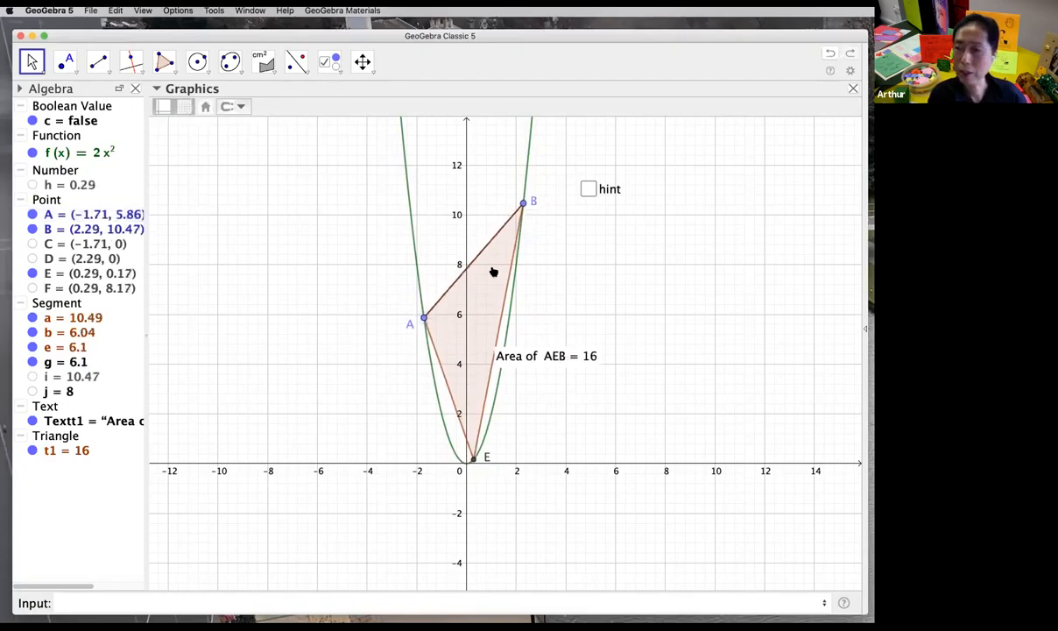
{"action": "left_click_drag", "start_coordinate": [424, 317], "coordinate": [417, 264]}
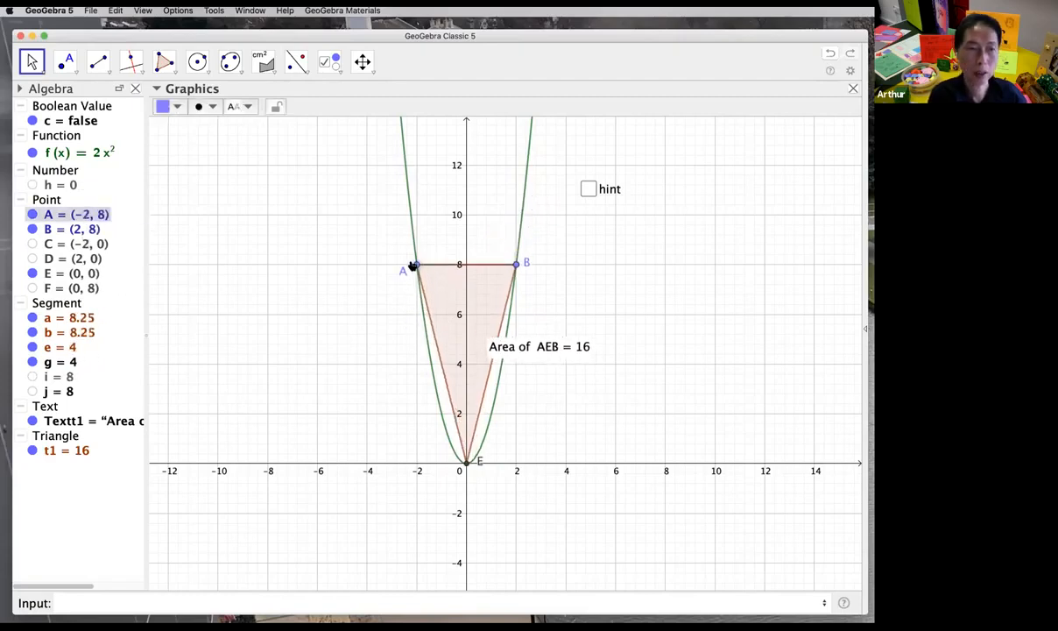
{"action": "mouse_move", "coordinate": [419, 320]}
{"action": "left_mouse_down"}
{"action": "mouse_move", "coordinate": [426, 338]}
{"action": "mouse_move", "coordinate": [423, 312]}
{"action": "left_mouse_up"}
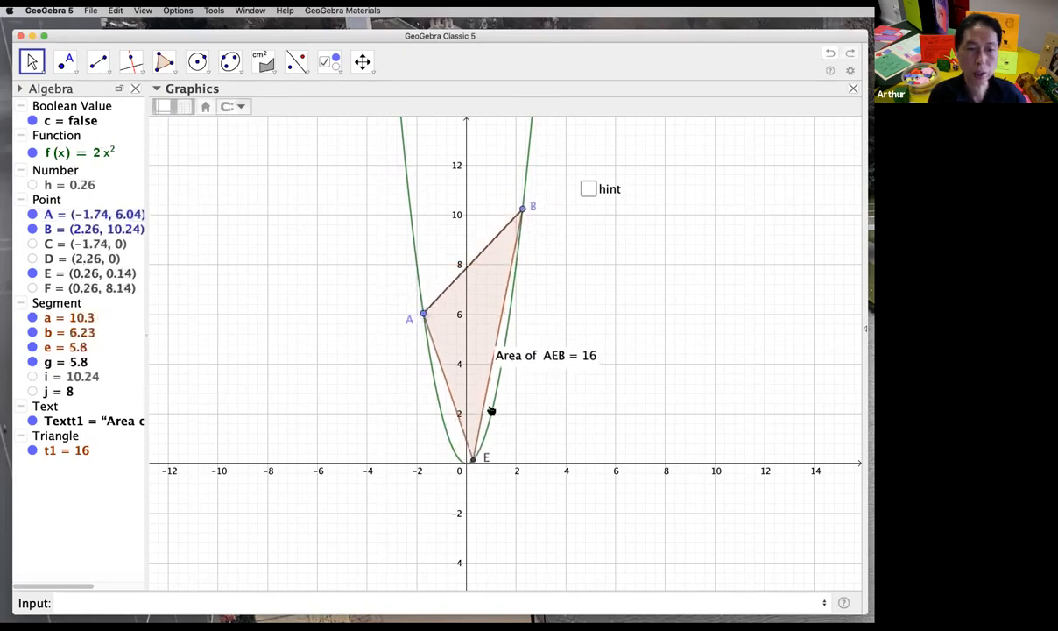
{"action": "mouse_move", "coordinate": [504, 417]}
{"action": "left_mouse_down"}
{"action": "mouse_move", "coordinate": [548, 427]}
{"action": "mouse_move", "coordinate": [531, 423]}
{"action": "mouse_move", "coordinate": [515, 462]}
{"action": "mouse_move", "coordinate": [540, 462]}
{"action": "mouse_move", "coordinate": [430, 462]}
{"action": "mouse_move", "coordinate": [472, 464]}
{"action": "mouse_move", "coordinate": [487, 412]}
{"action": "left_mouse_up"}
{"action": "left_click", "coordinate": [626, 392]}
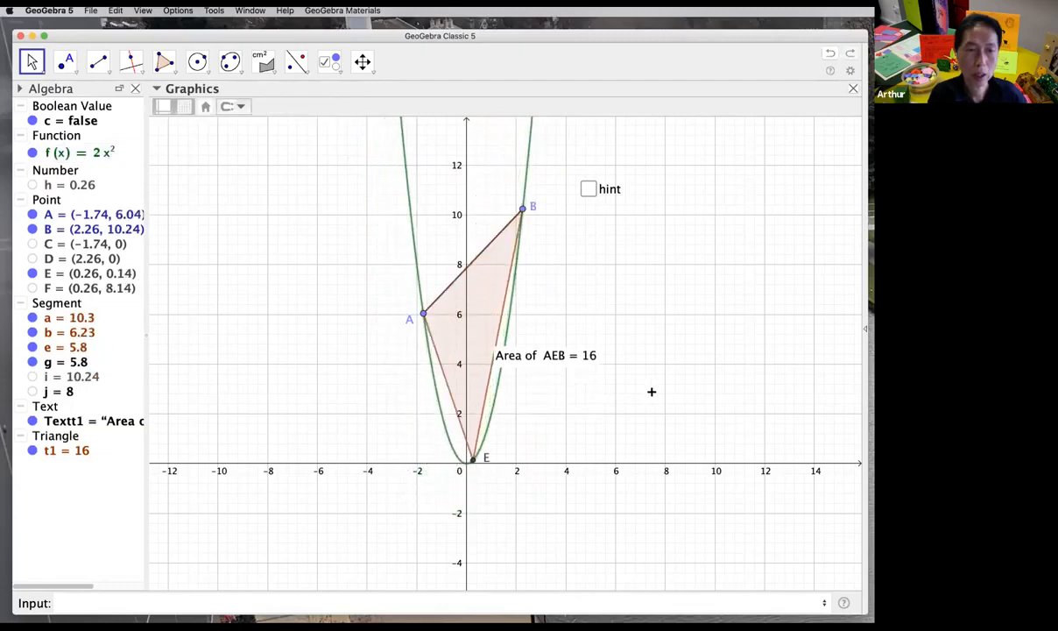
Step: Redefine the function as f(x) = 1/2 x²
{"action": "double_click", "coordinate": [99, 155]}
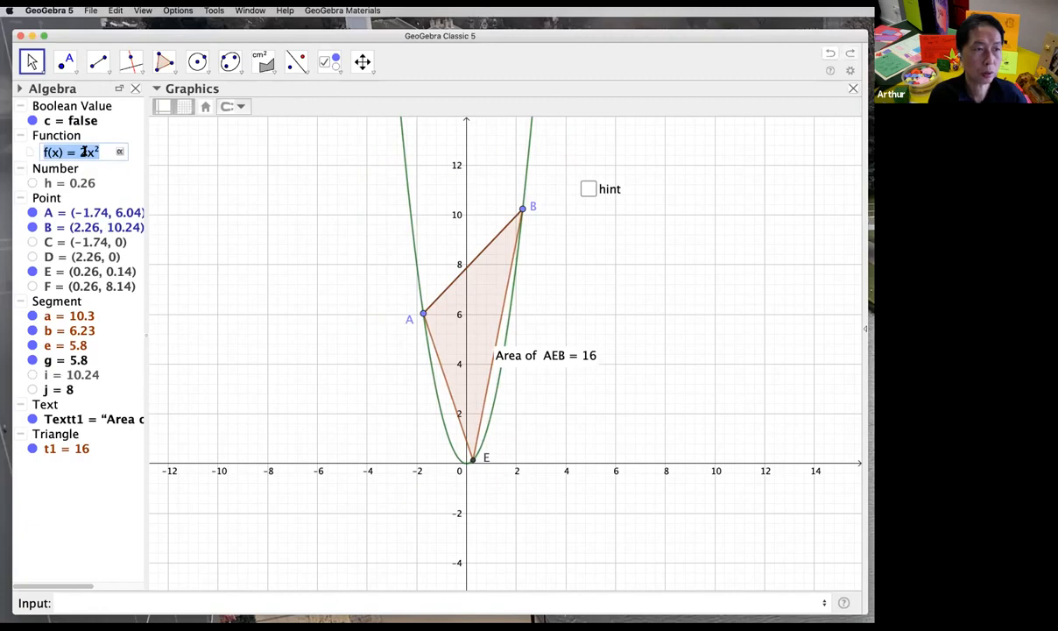
{"action": "left_click", "coordinate": [84, 152]}
{"action": "key", "text": "BackSpace"}
{"action": "type", "text": "1/2"}
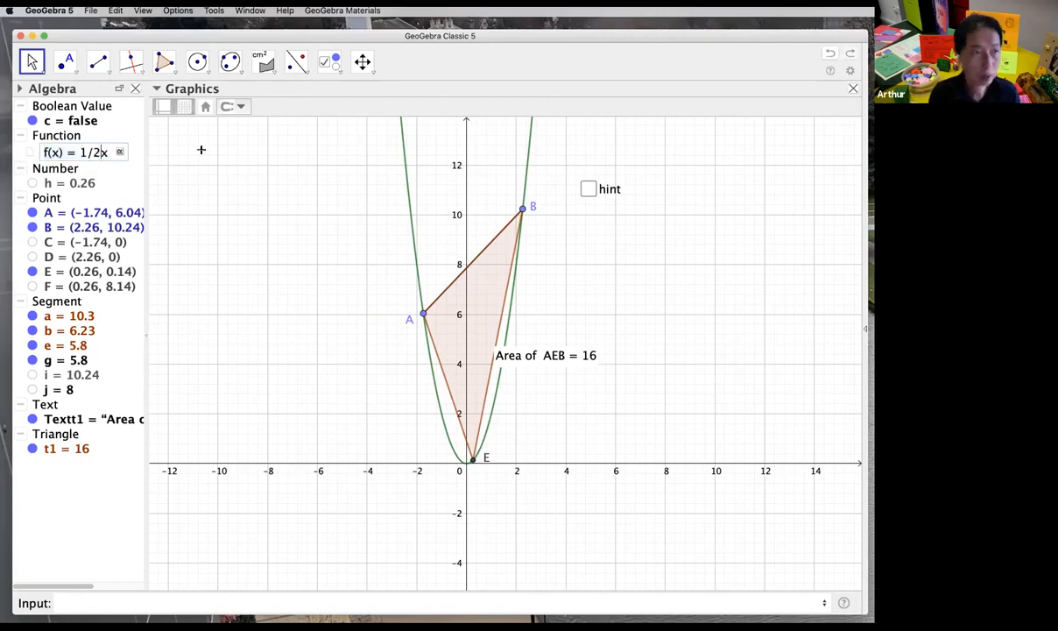
{"action": "key", "text": "Return"}
Step: Move the area text to the right of point E, and slide point A to about x = -1.28
{"action": "left_click_drag", "start_coordinate": [530, 431], "coordinate": [533, 528]}
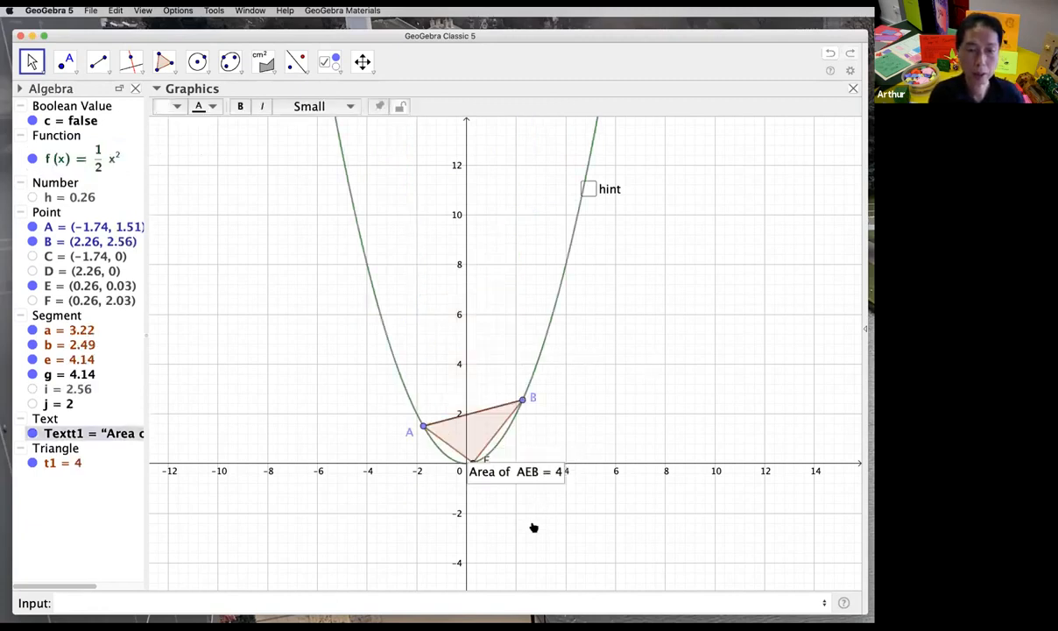
{"action": "left_click_drag", "start_coordinate": [427, 429], "coordinate": [462, 424]}
{"action": "left_click_drag", "start_coordinate": [557, 471], "coordinate": [589, 465]}
{"action": "left_click_drag", "start_coordinate": [685, 397], "coordinate": [684, 397]}
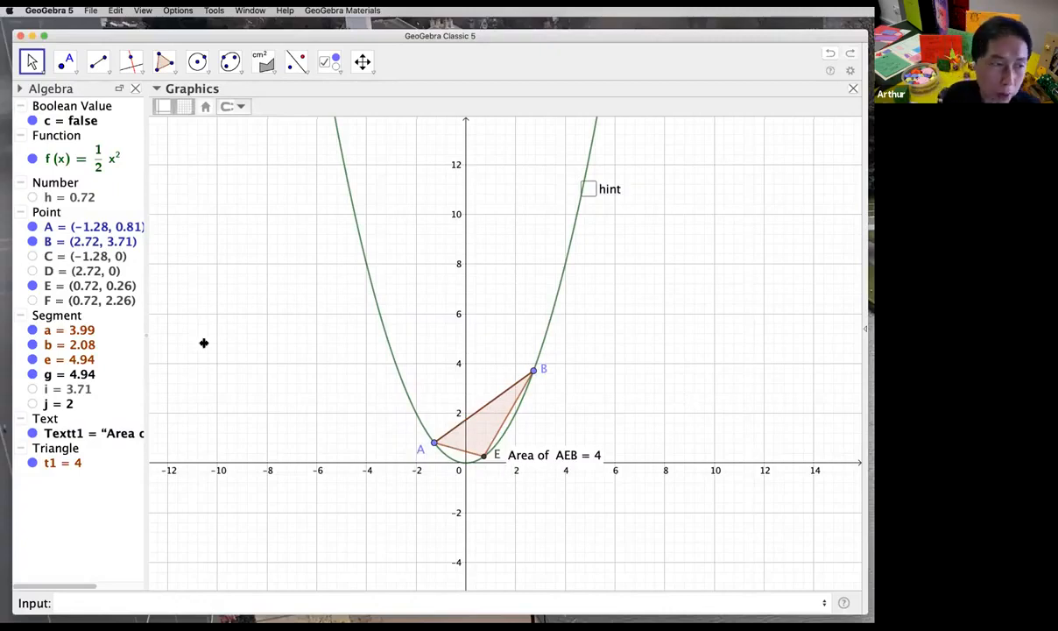
Step: Open point B's definition for review and close it, and slide point A to about x = -1.39
{"action": "left_click", "coordinate": [113, 240]}
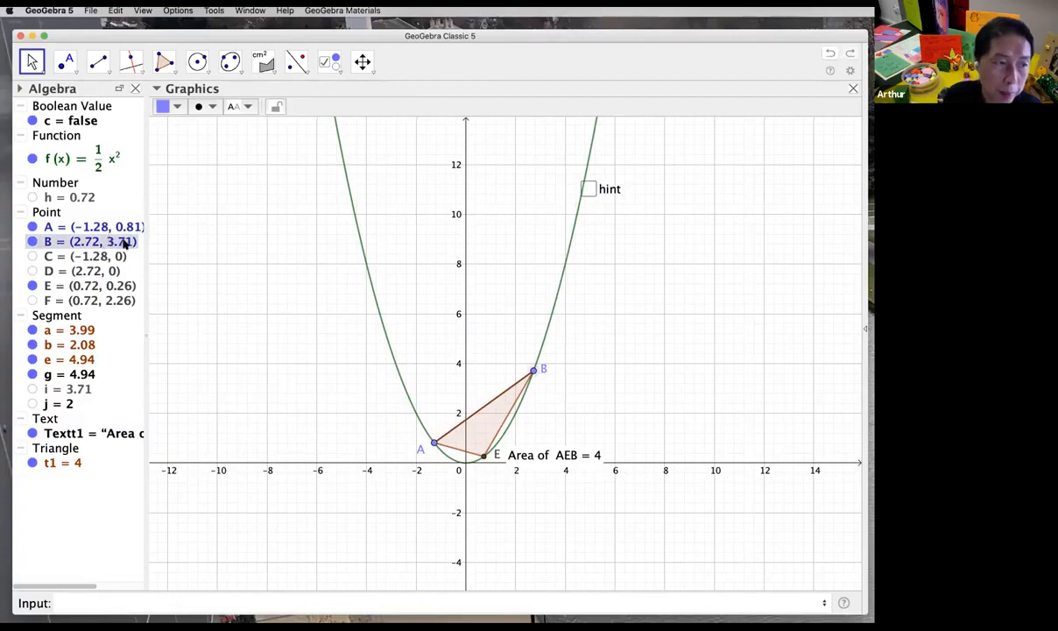
{"action": "double_click", "coordinate": [116, 237]}
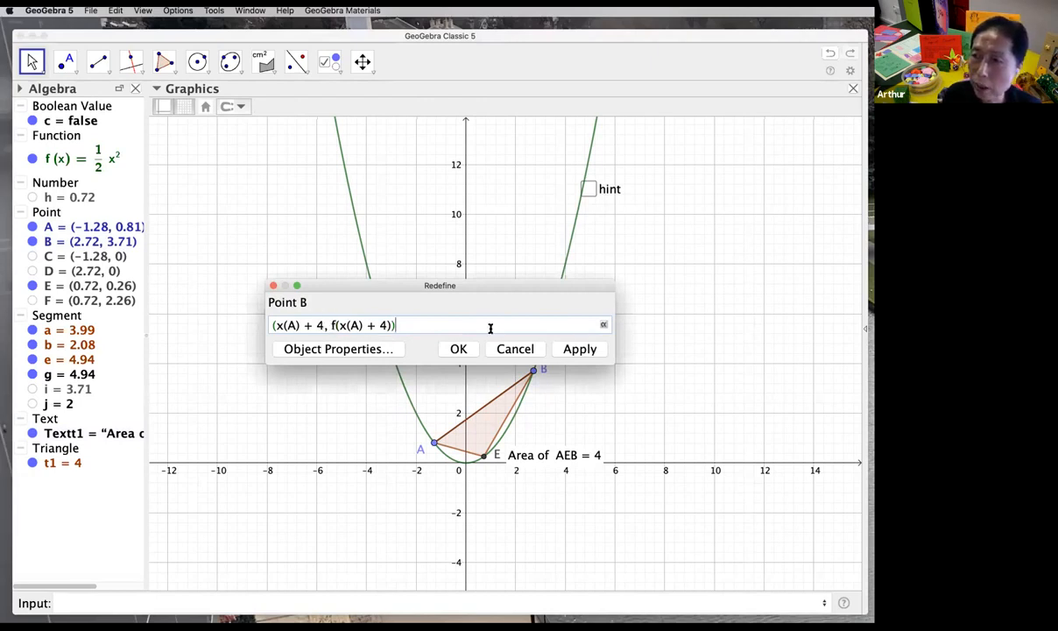
{"action": "left_click", "coordinate": [578, 350]}
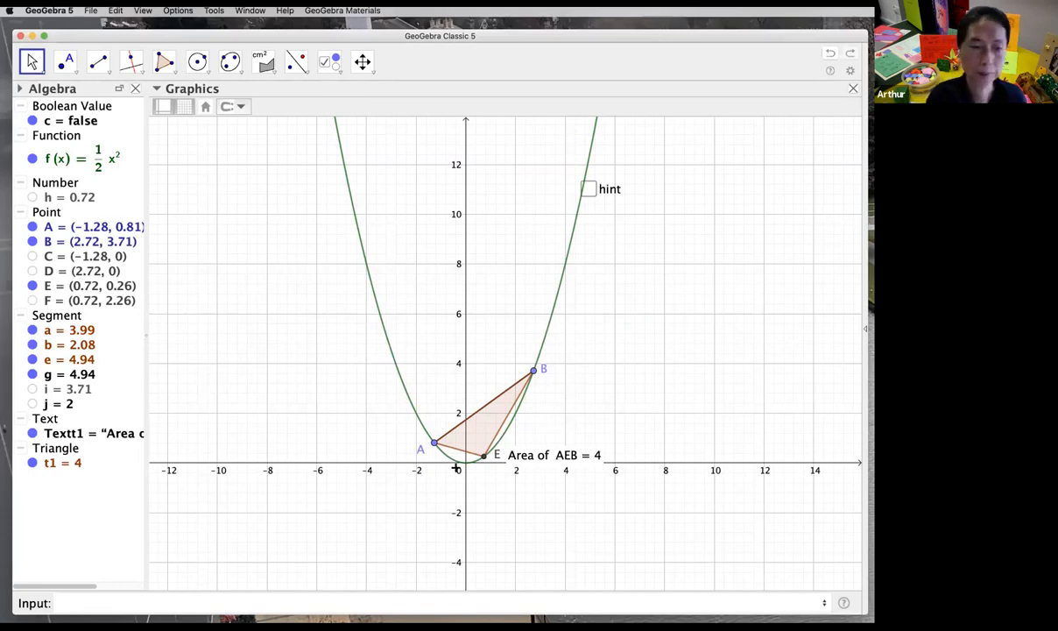
{"action": "mouse_move", "coordinate": [434, 444]}
{"action": "left_mouse_down"}
{"action": "mouse_move", "coordinate": [418, 431]}
{"action": "mouse_move", "coordinate": [432, 438]}
{"action": "left_mouse_up"}
{"action": "left_click", "coordinate": [692, 383]}
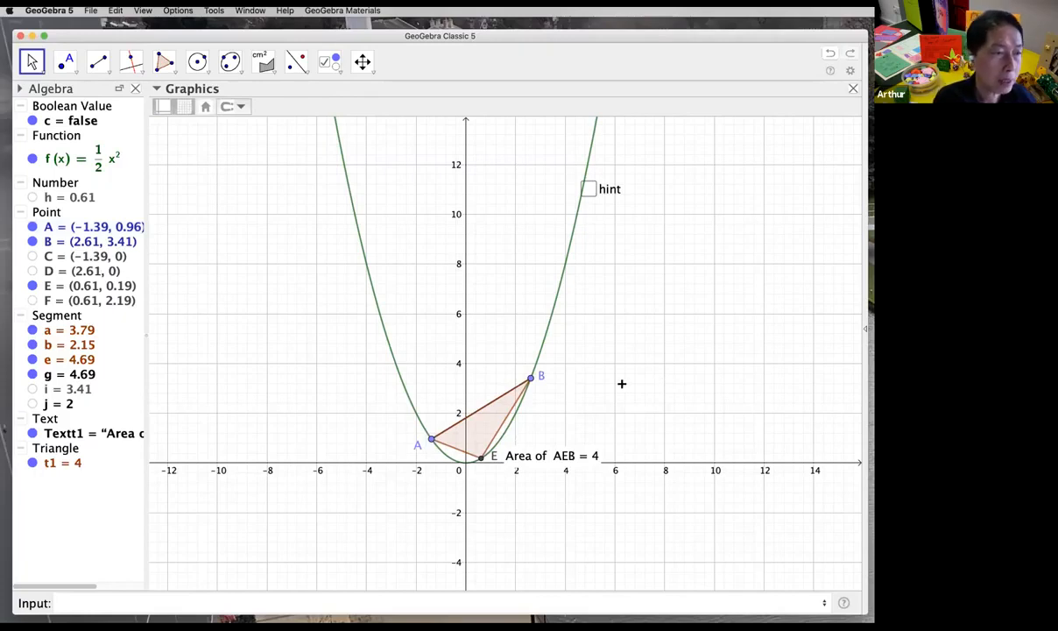
Step: Examine how point B's coordinates are defined from point A, and close the definition without editing it
{"action": "left_click", "coordinate": [113, 240]}
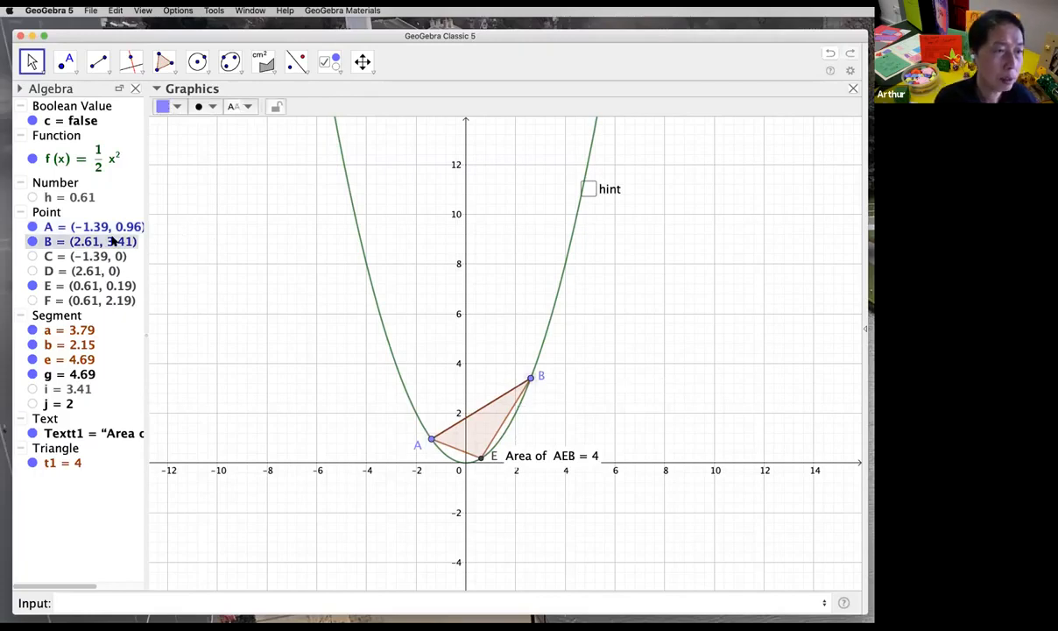
{"action": "right_click", "coordinate": [109, 240]}
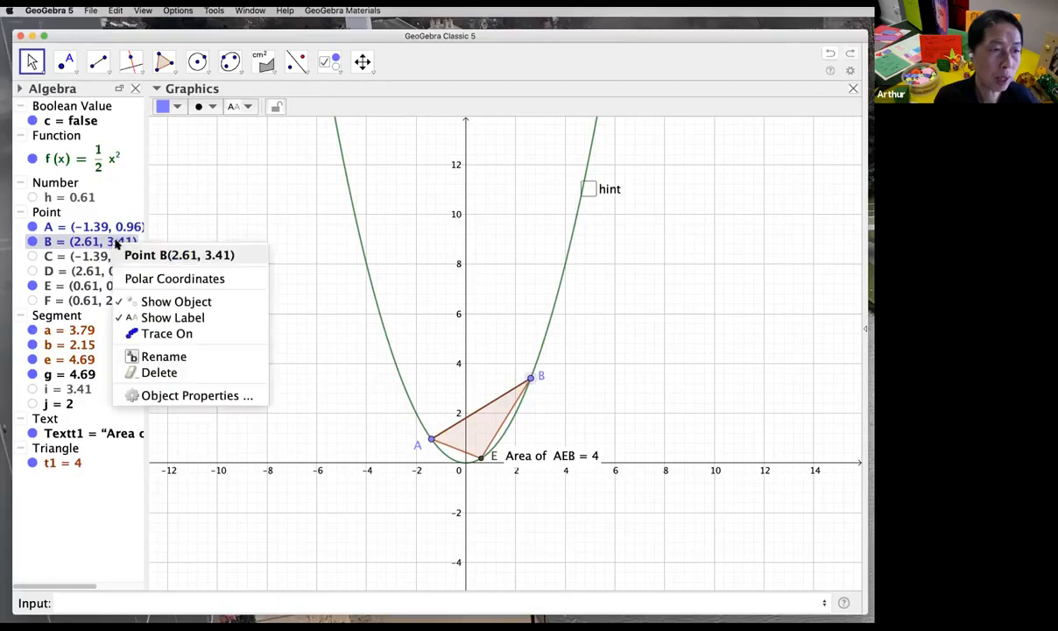
{"action": "left_click", "coordinate": [257, 201]}
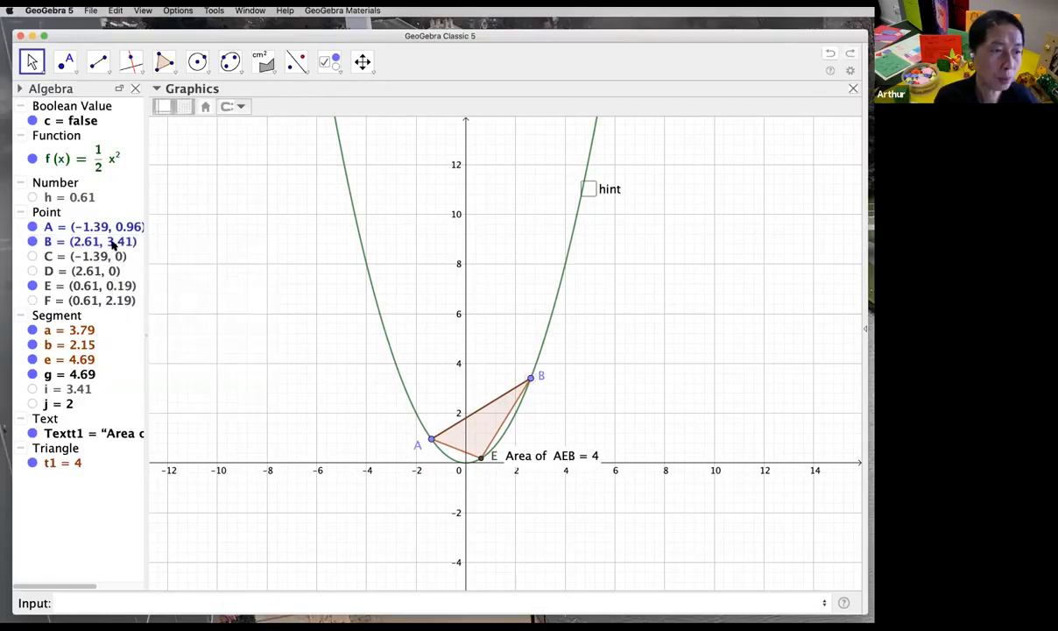
{"action": "double_click", "coordinate": [118, 240]}
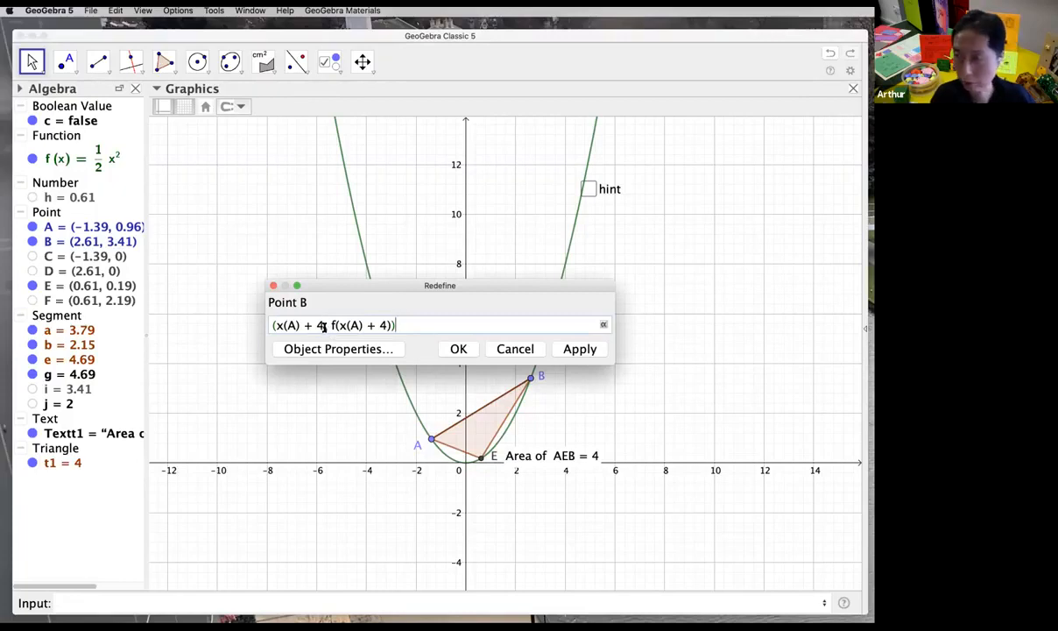
{"action": "left_click", "coordinate": [579, 347]}
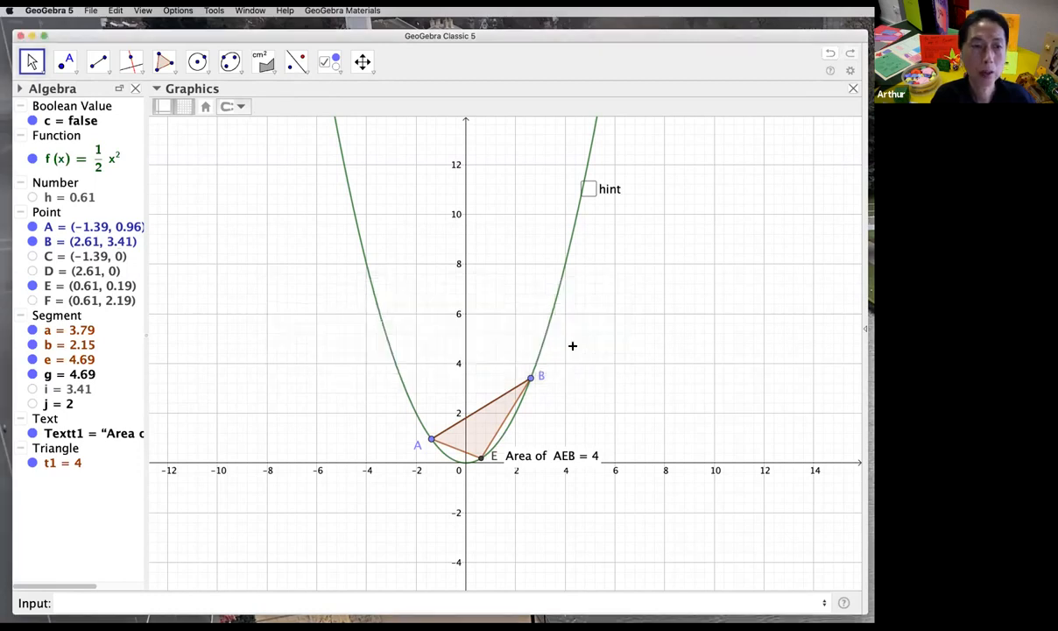
Step: Create the number k = 3 and display it as a slider in the graphics view
{"action": "left_click", "coordinate": [337, 75]}
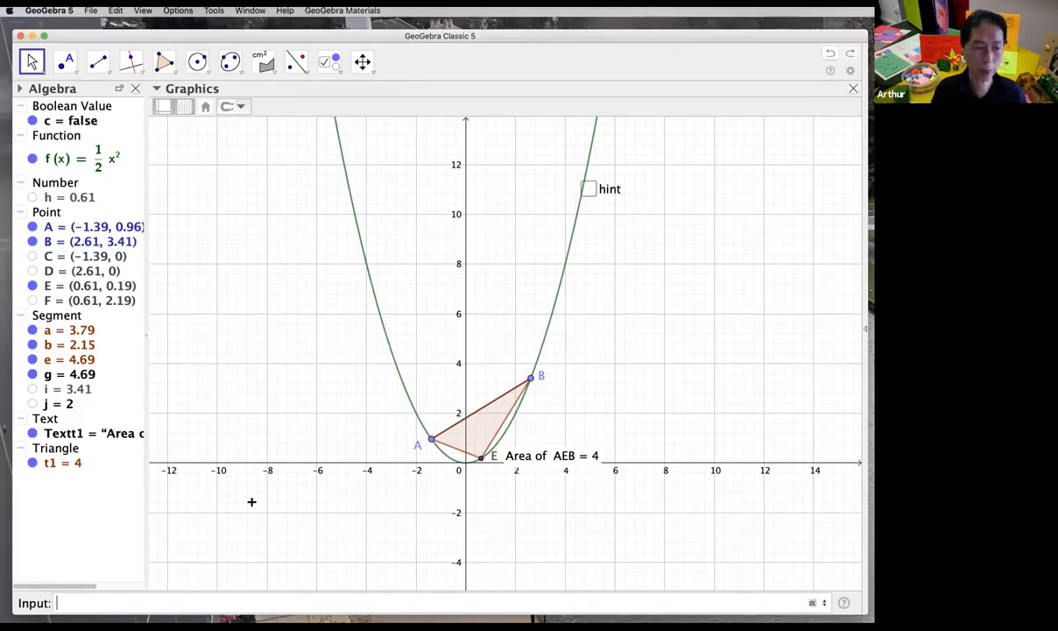
{"action": "type", "text": "k "}
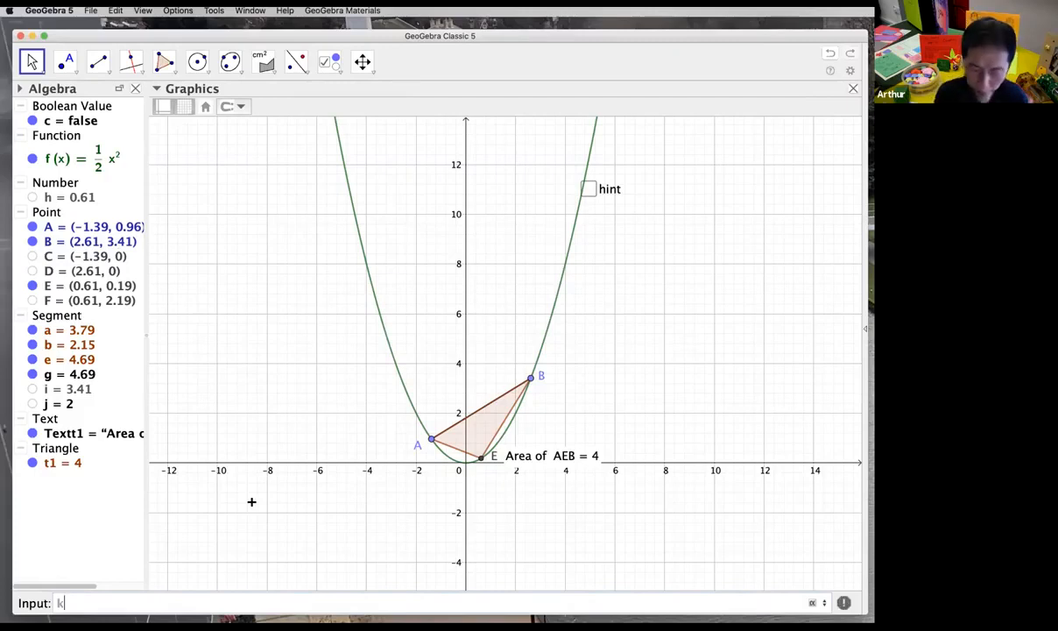
{"action": "type", "text": "= 3"}
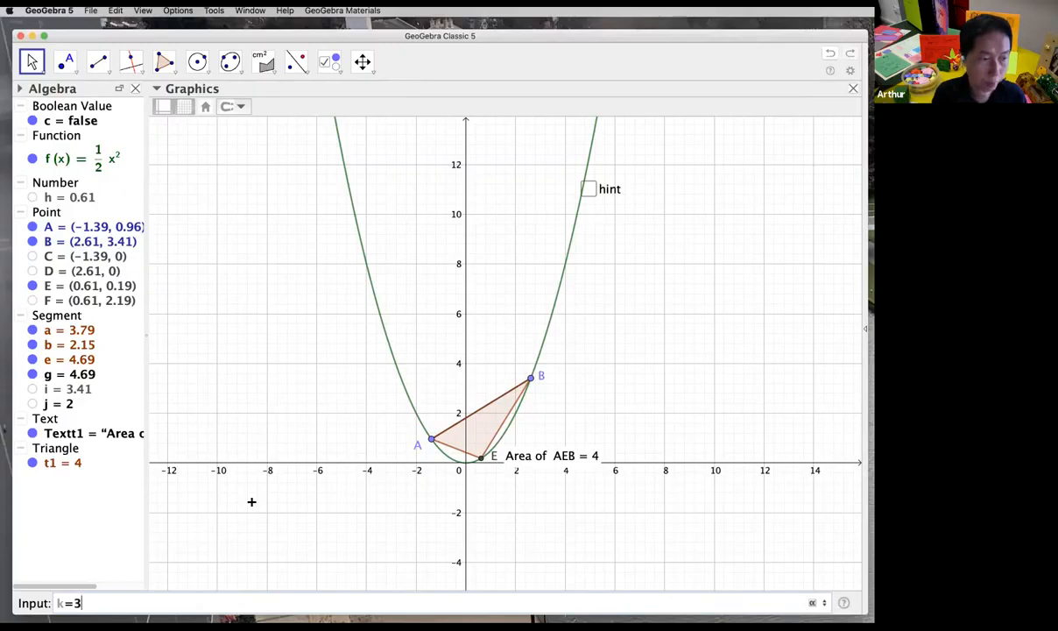
{"action": "key", "text": "Return"}
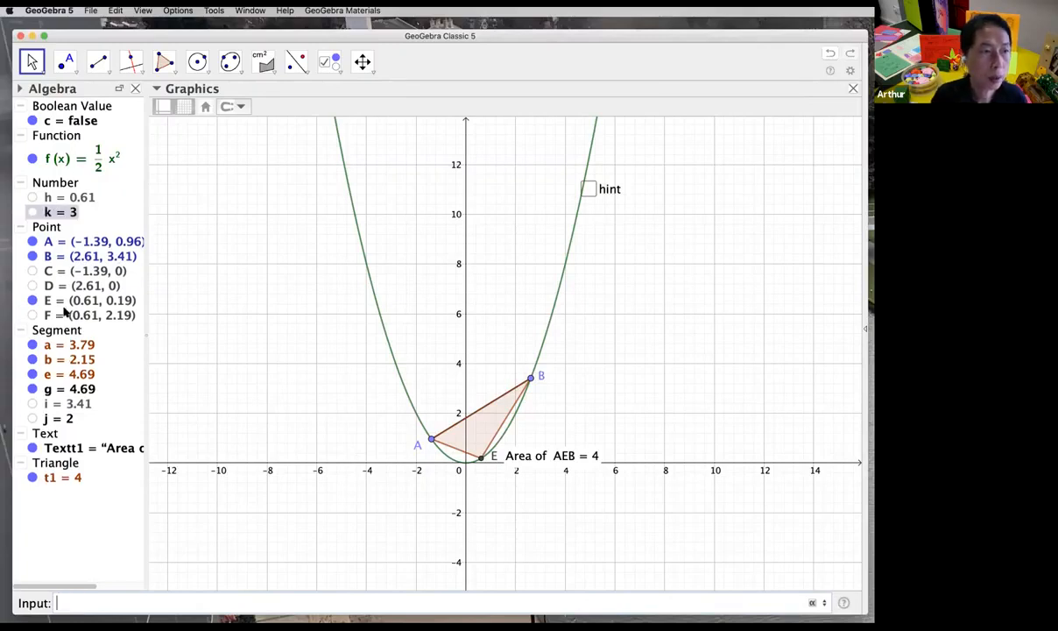
{"action": "left_click", "coordinate": [31, 211]}
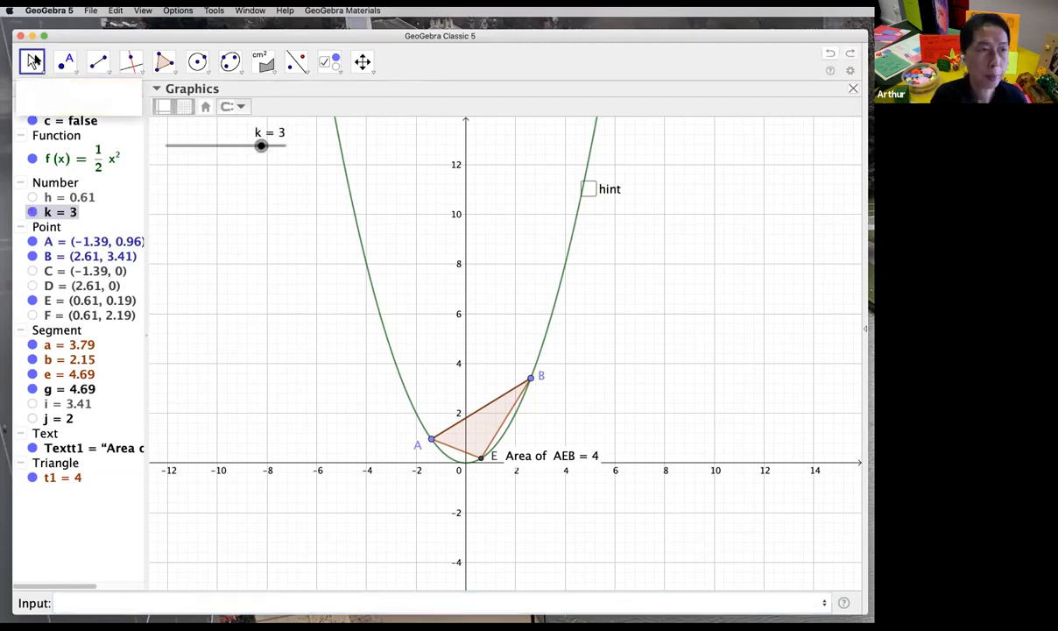
Step: Move slider k slightly down and to the right in the graphics view, and set its minimum to 0
{"action": "mouse_move", "coordinate": [260, 147]}
{"action": "left_mouse_down"}
{"action": "mouse_move", "coordinate": [219, 146]}
{"action": "mouse_move", "coordinate": [285, 147]}
{"action": "mouse_move", "coordinate": [221, 147]}
{"action": "mouse_move", "coordinate": [272, 147]}
{"action": "mouse_move", "coordinate": [228, 147]}
{"action": "mouse_move", "coordinate": [263, 160]}
{"action": "left_mouse_up"}
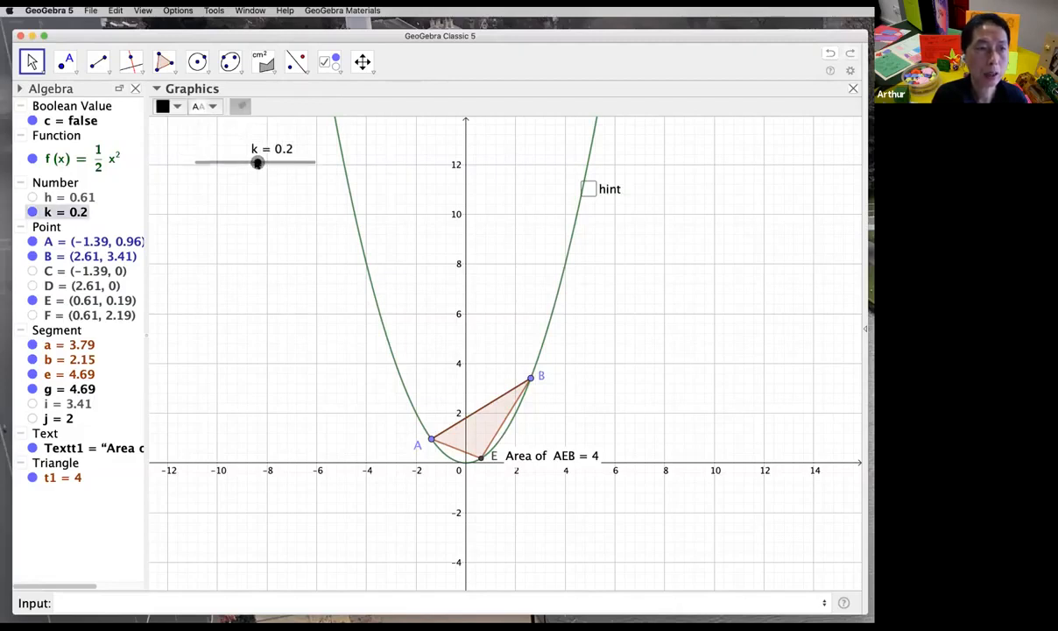
{"action": "double_click", "coordinate": [257, 163]}
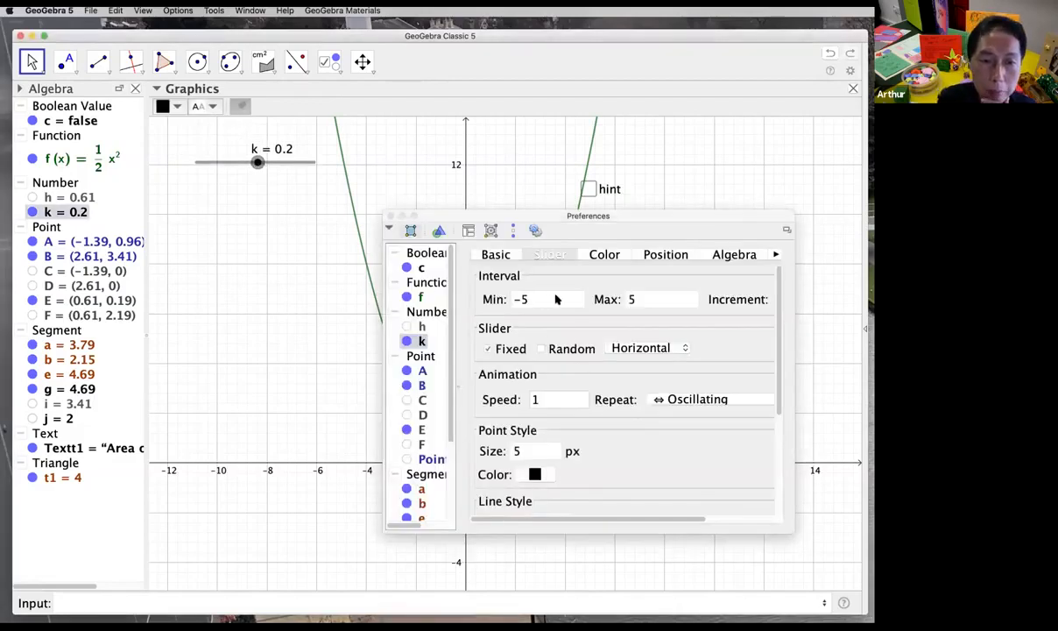
{"action": "key", "text": "BackSpace"}
{"action": "key", "text": "BackSpace"}
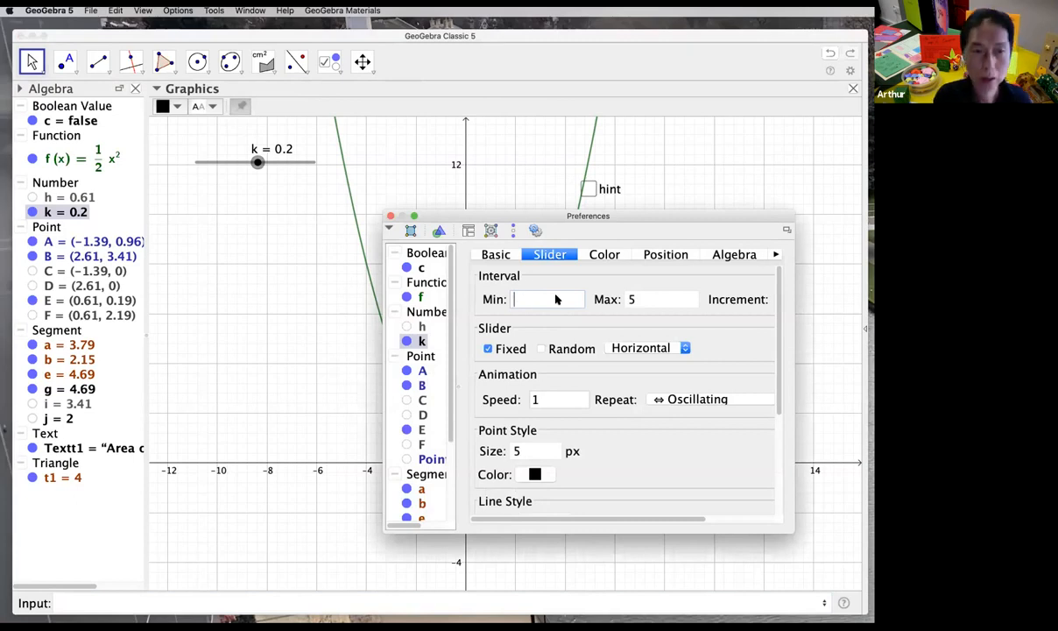
{"action": "type", "text": "0"}
{"action": "left_click", "coordinate": [664, 299]}
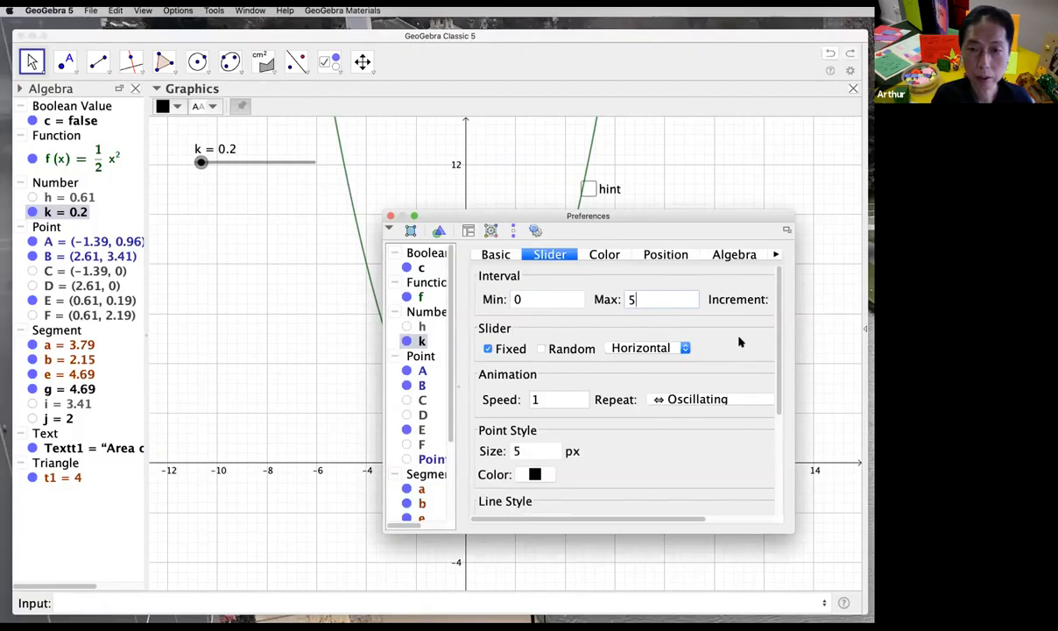
Step: Set slider k's increment to 1 and close its properties
{"action": "scroll", "coordinate": [648, 491], "scroll_direction": "right", "scroll_amount": 3}
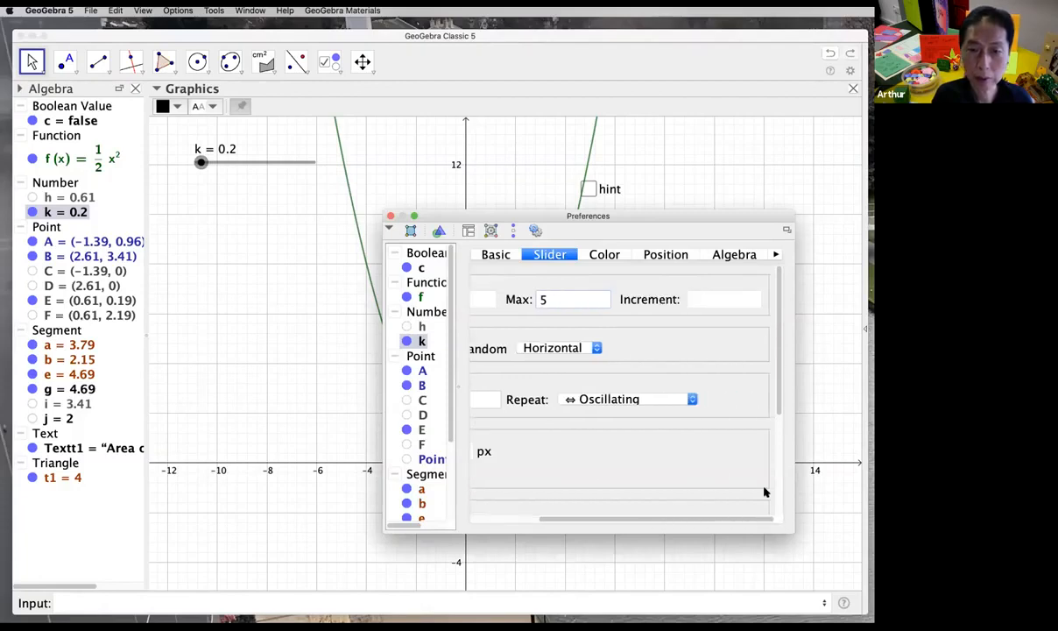
{"action": "left_click", "coordinate": [713, 301]}
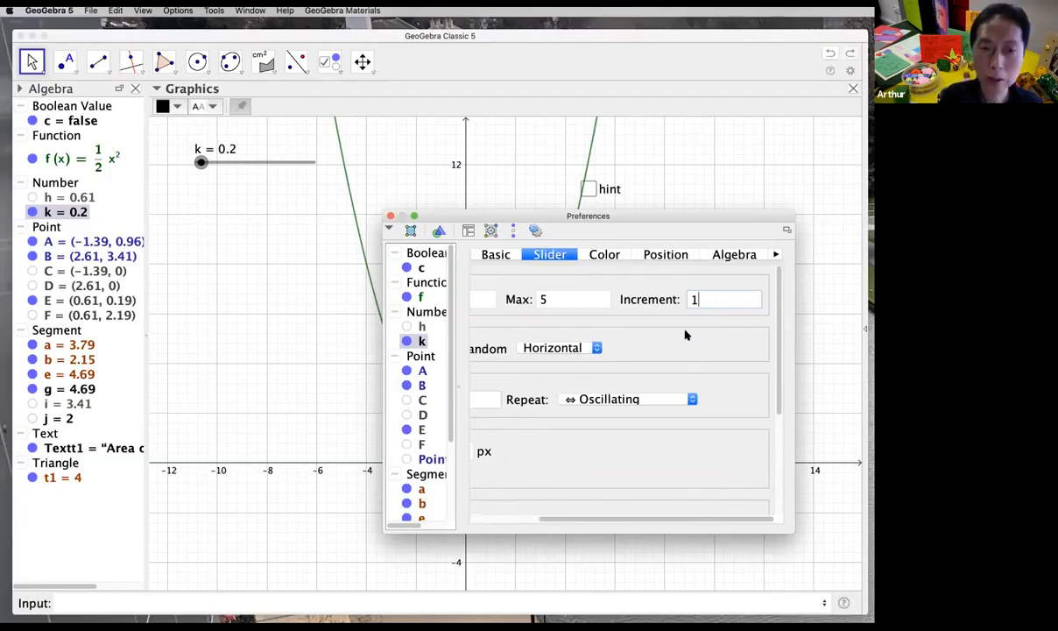
{"action": "scroll", "coordinate": [539, 493], "scroll_direction": "left", "scroll_amount": 3}
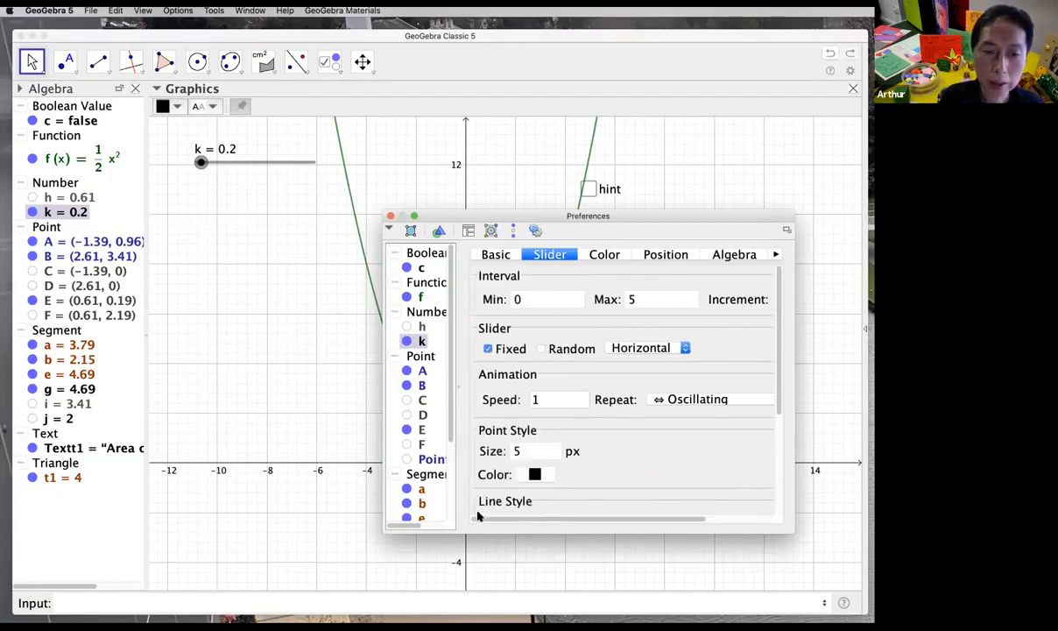
{"action": "left_click", "coordinate": [391, 216]}
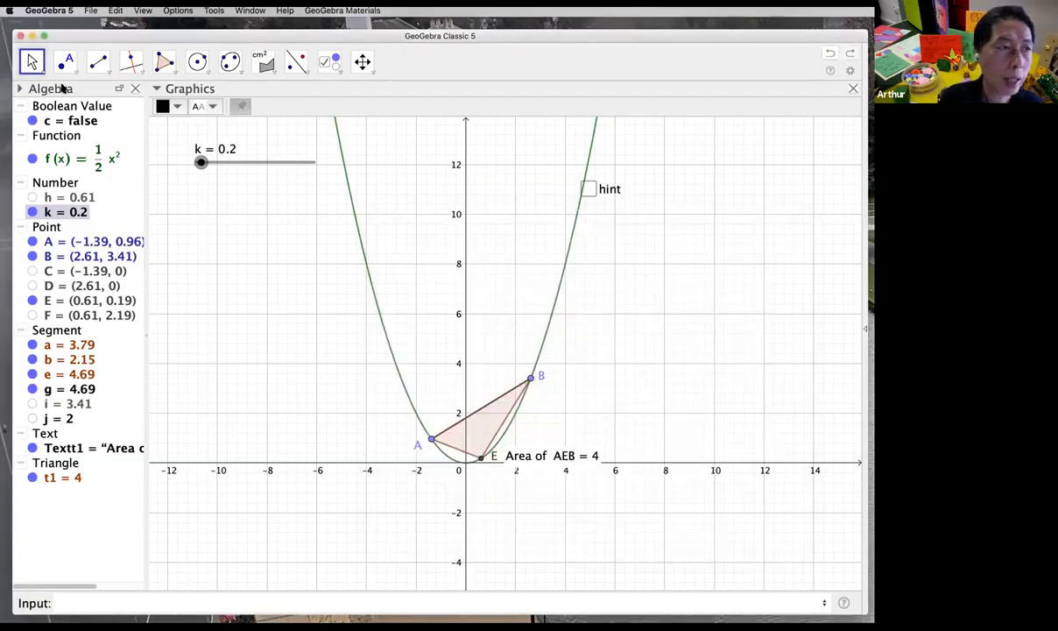
Step: Activate the Move tool and slide k to 4
{"action": "left_click", "coordinate": [32, 65]}
{"action": "left_click", "coordinate": [37, 94]}
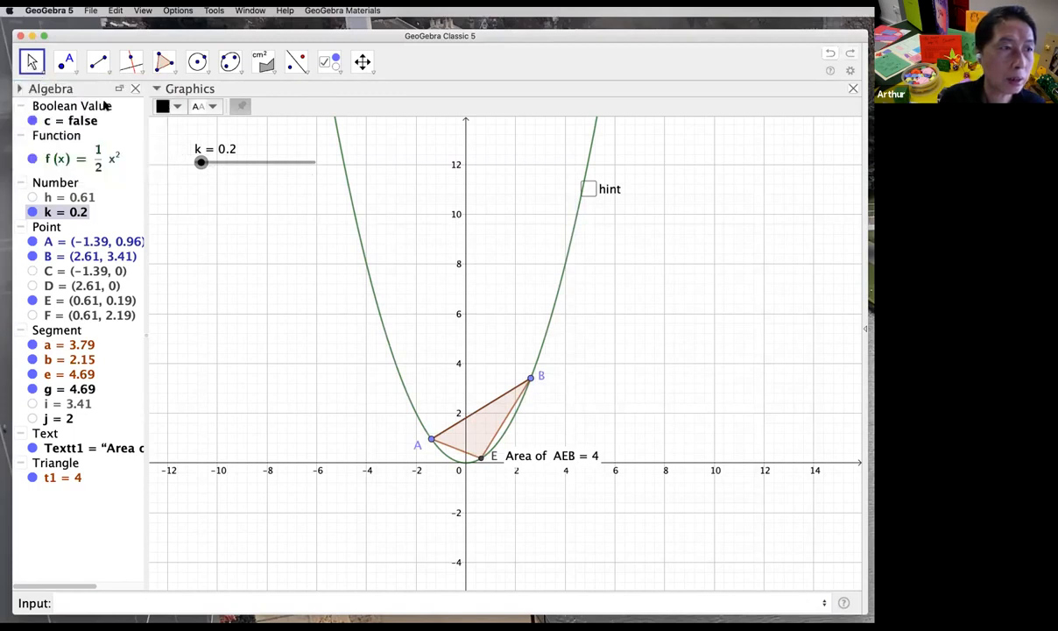
{"action": "left_click_drag", "start_coordinate": [200, 163], "coordinate": [284, 172]}
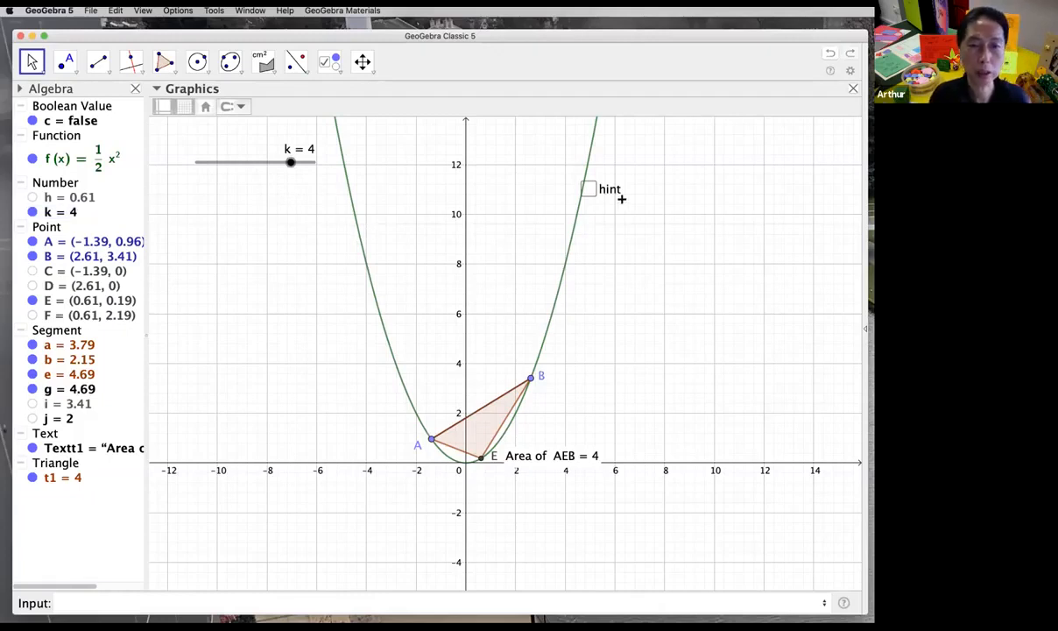
Step: Move the hint checkbox farther from the parabola's right branch, into the empty area of the graphics view
{"action": "left_click_drag", "start_coordinate": [604, 190], "coordinate": [653, 195]}
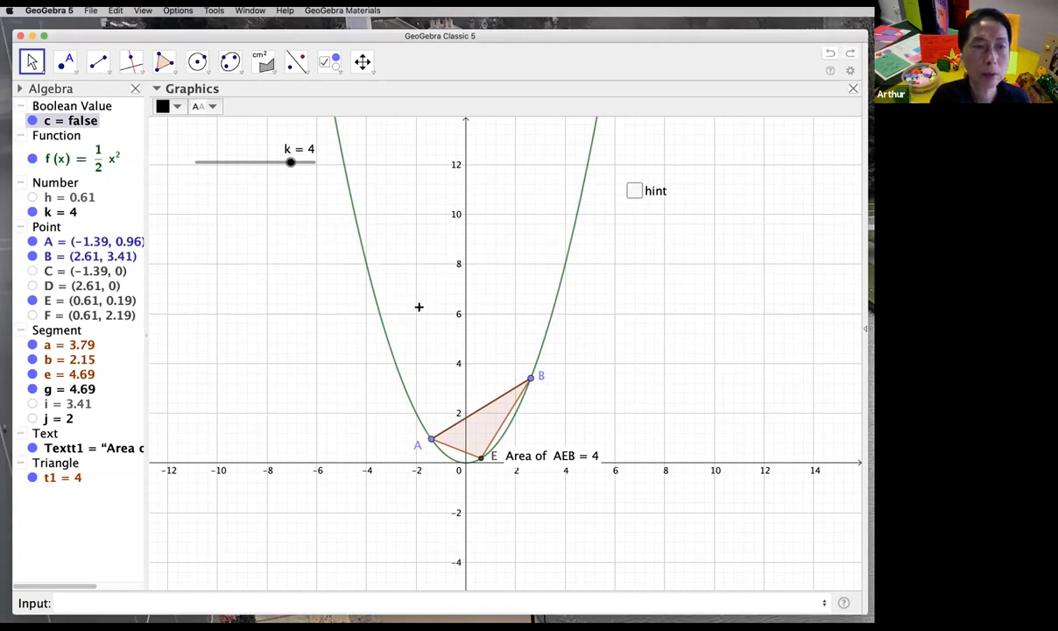
Step: Redefine point B as (x(A) + k, f(x(A) + k)) so its offset from A depends on k
{"action": "left_click", "coordinate": [114, 256]}
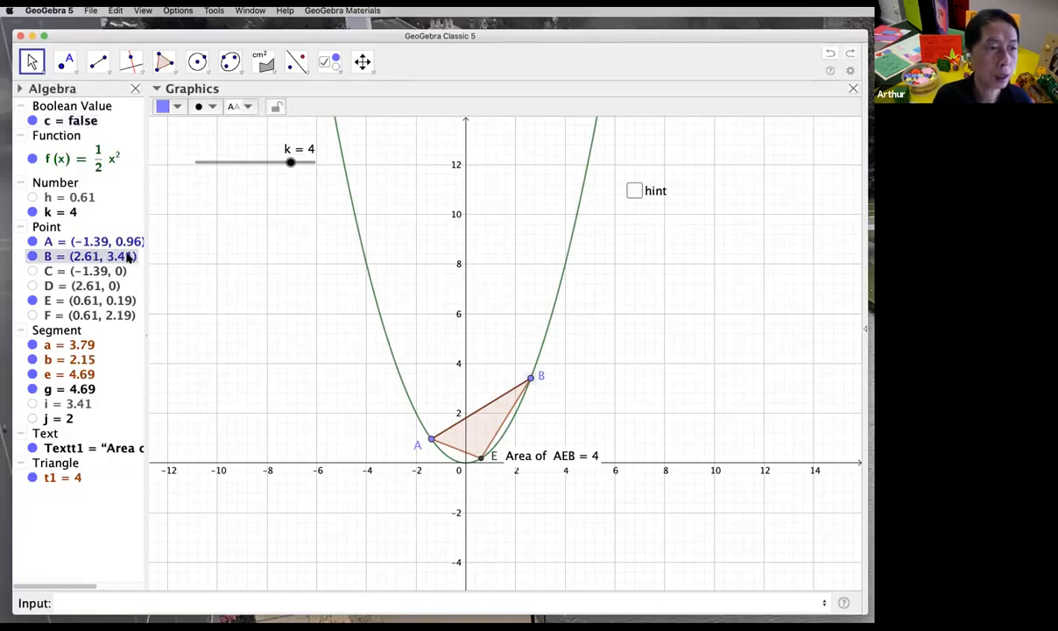
{"action": "double_click", "coordinate": [127, 256]}
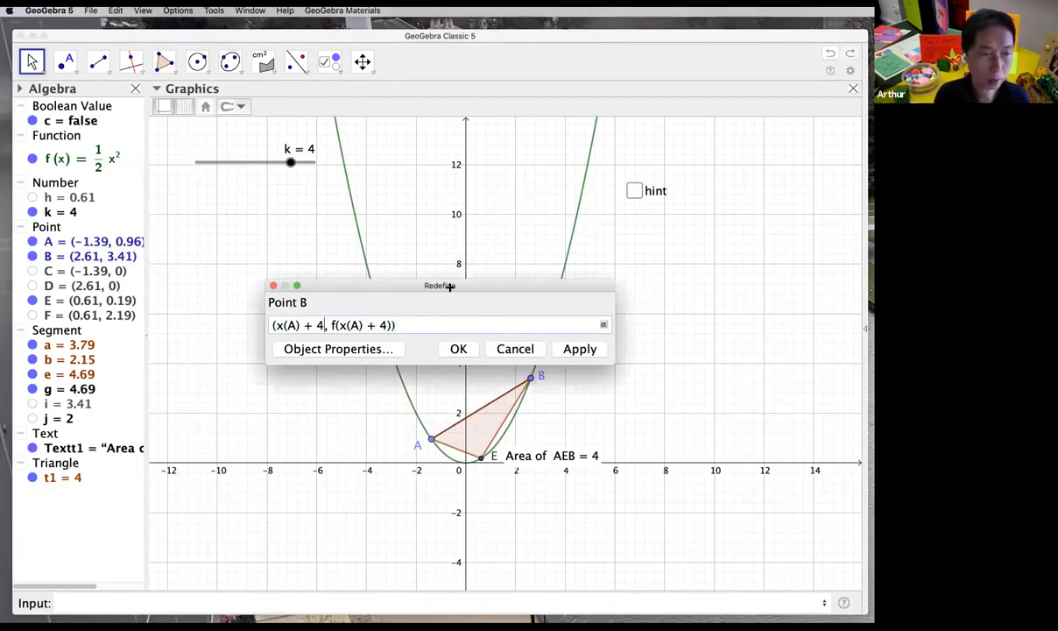
{"action": "key", "text": "BackSpace"}
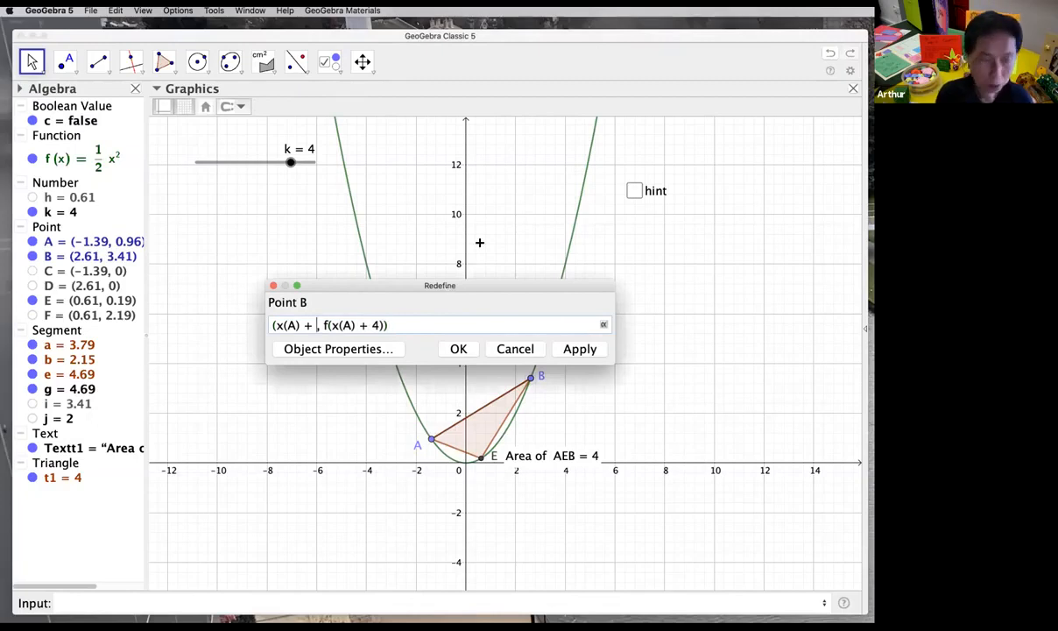
{"action": "type", "text": "k"}
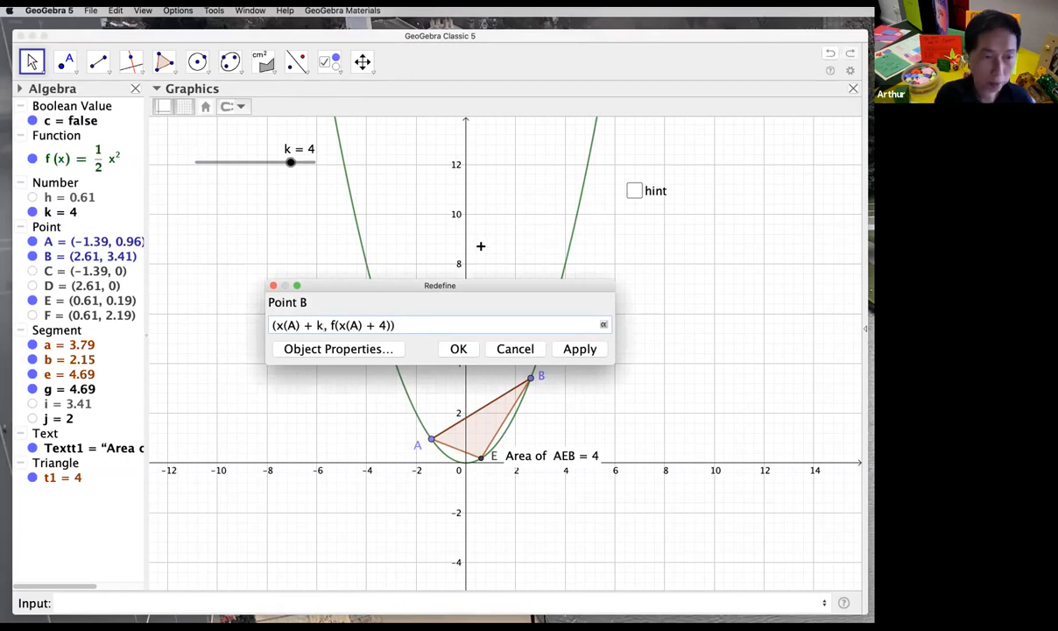
{"action": "left_click", "coordinate": [386, 324]}
{"action": "key", "text": "BackSpace"}
{"action": "type", "text": "k"}
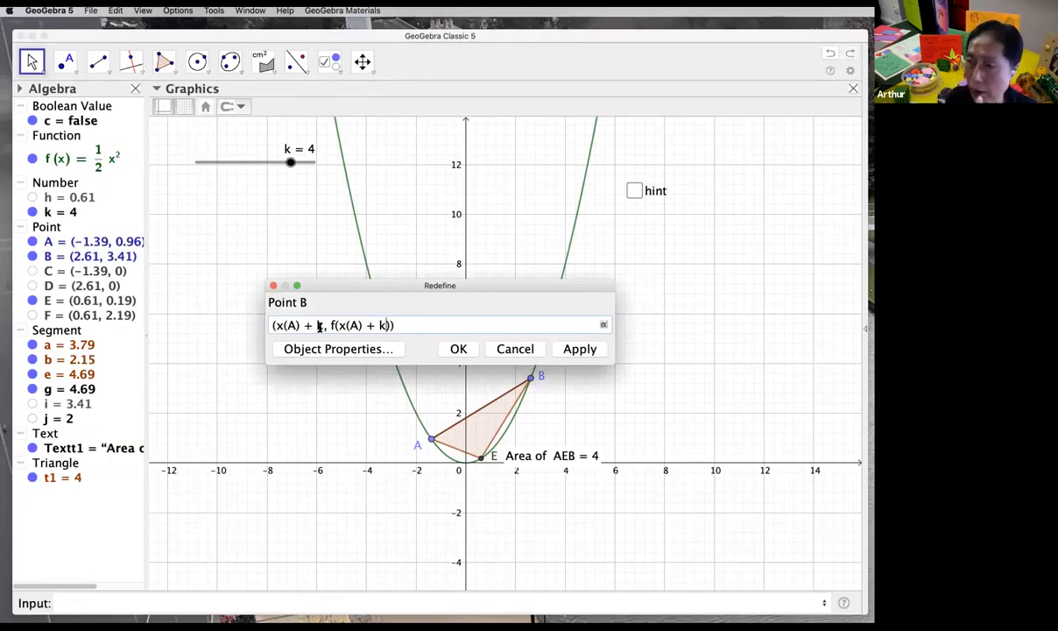
{"action": "left_click", "coordinate": [577, 351]}
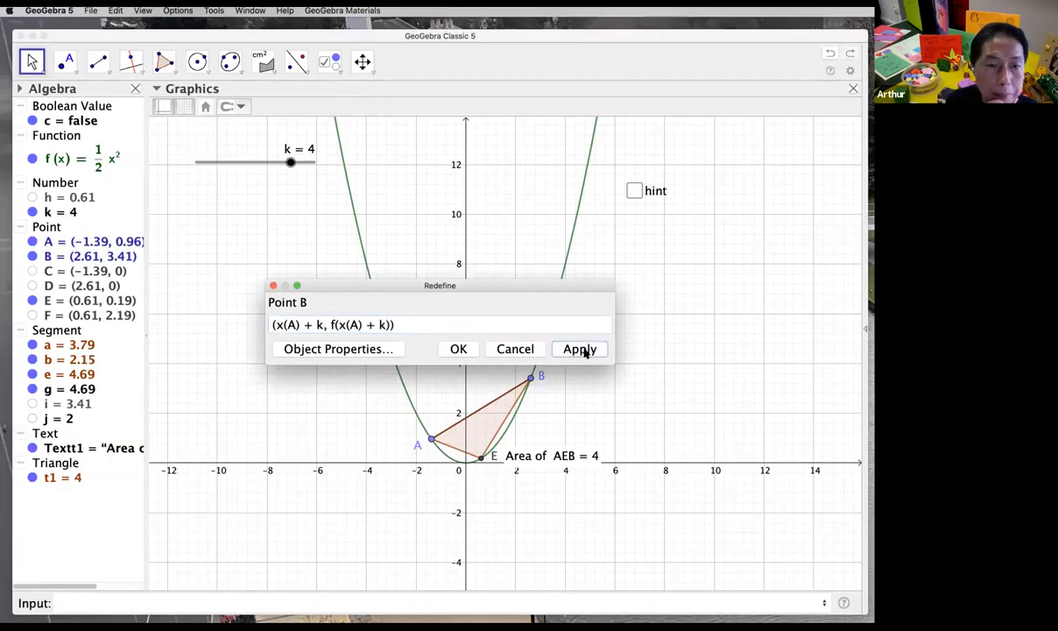
Step: Set slider k to 3 and move the area text farther from the triangle
{"action": "left_click_drag", "start_coordinate": [294, 169], "coordinate": [271, 163]}
{"action": "left_click", "coordinate": [411, 369]}
{"action": "left_click_drag", "start_coordinate": [550, 473], "coordinate": [626, 462]}
Step: Move point A along the parabola to about (-0.7, 0.25)
{"action": "left_click_drag", "start_coordinate": [431, 443], "coordinate": [454, 449]}
{"action": "left_click", "coordinate": [659, 383]}
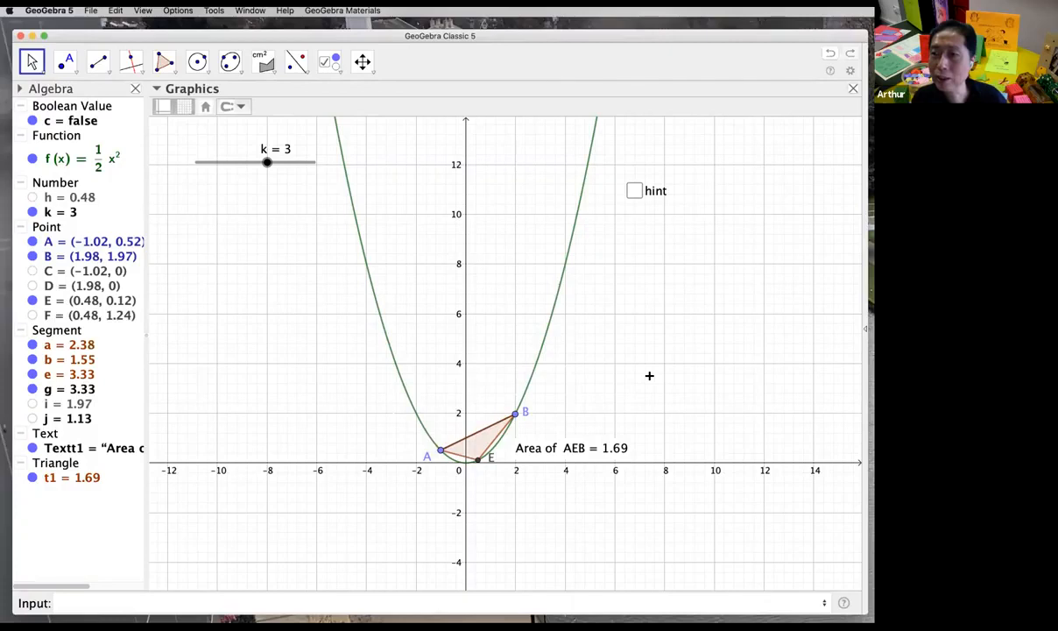
{"action": "mouse_move", "coordinate": [439, 449]}
{"action": "left_mouse_down"}
{"action": "mouse_move", "coordinate": [390, 367]}
{"action": "mouse_move", "coordinate": [448, 455]}
{"action": "left_mouse_up"}
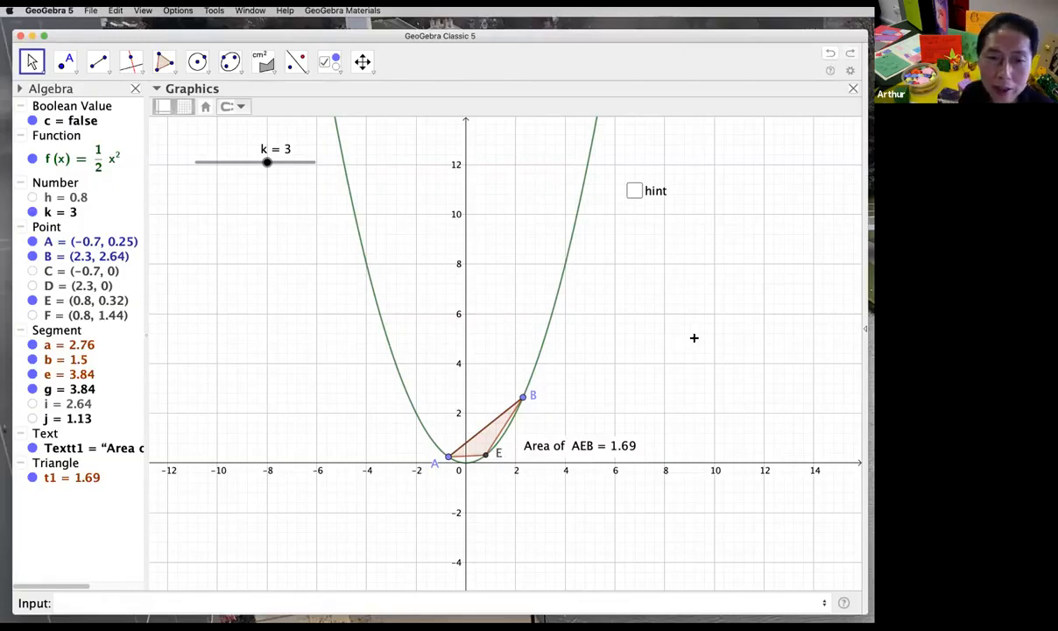
Step: Turn on the hint to display point F and the segment joining it to E
{"action": "scroll", "coordinate": [634, 190], "scroll_direction": "down", "scroll_amount": 2}
{"action": "left_click", "coordinate": [635, 191]}
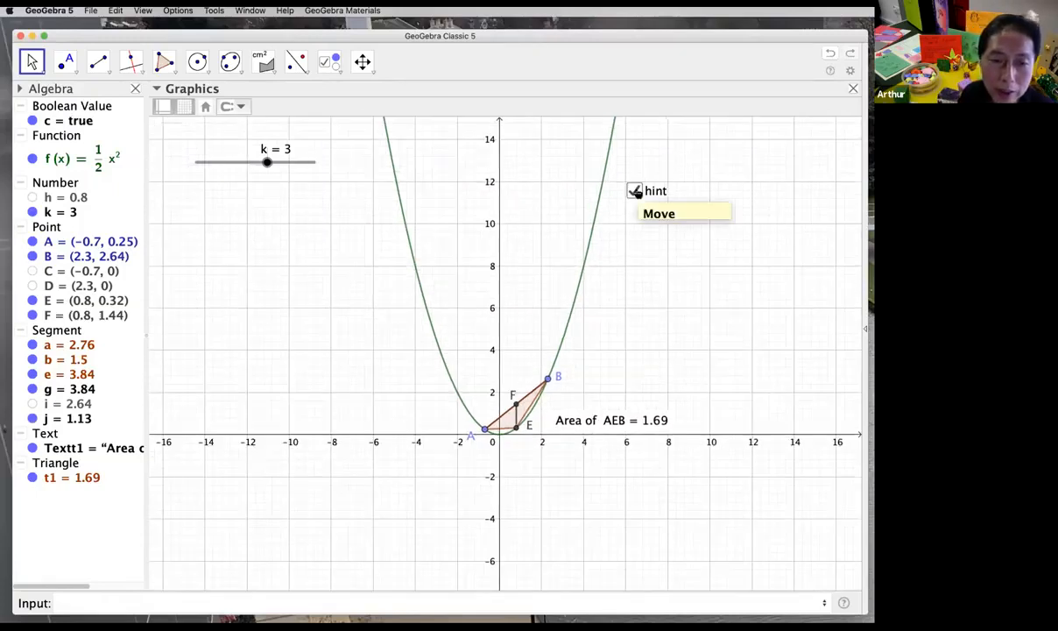
{"action": "left_click", "coordinate": [634, 191]}
{"action": "left_click", "coordinate": [635, 191]}
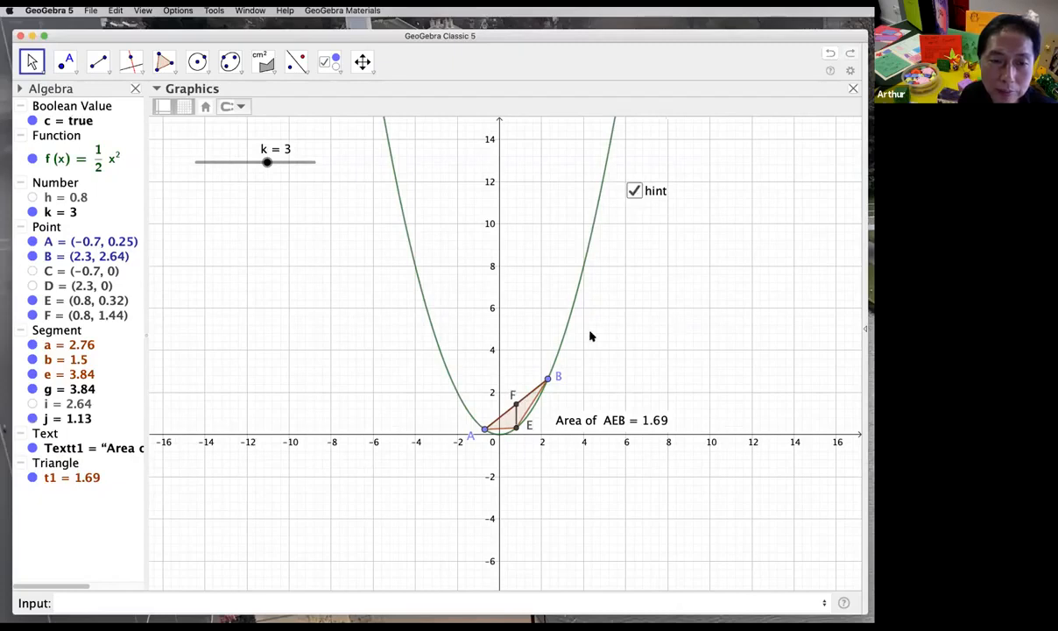
{"action": "scroll", "coordinate": [631, 311], "scroll_direction": "right", "scroll_amount": 3}
{"action": "scroll", "coordinate": [660, 313], "scroll_direction": "left", "scroll_amount": 3}
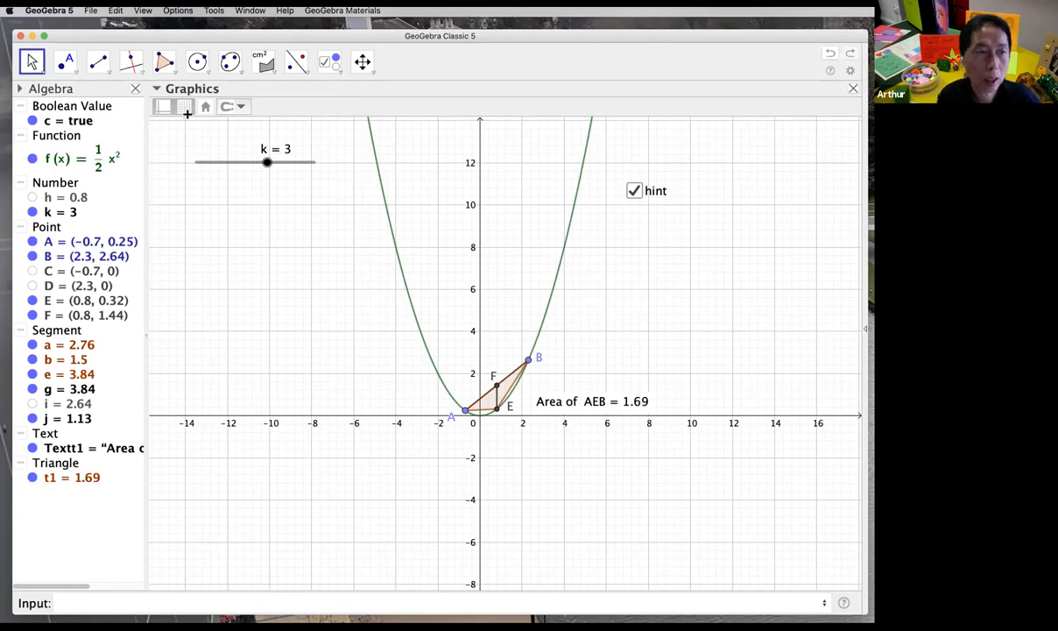
Step: Hide the grid and the axes in the graphics view and show both again
{"action": "left_click", "coordinate": [156, 89]}
{"action": "left_click", "coordinate": [156, 89]}
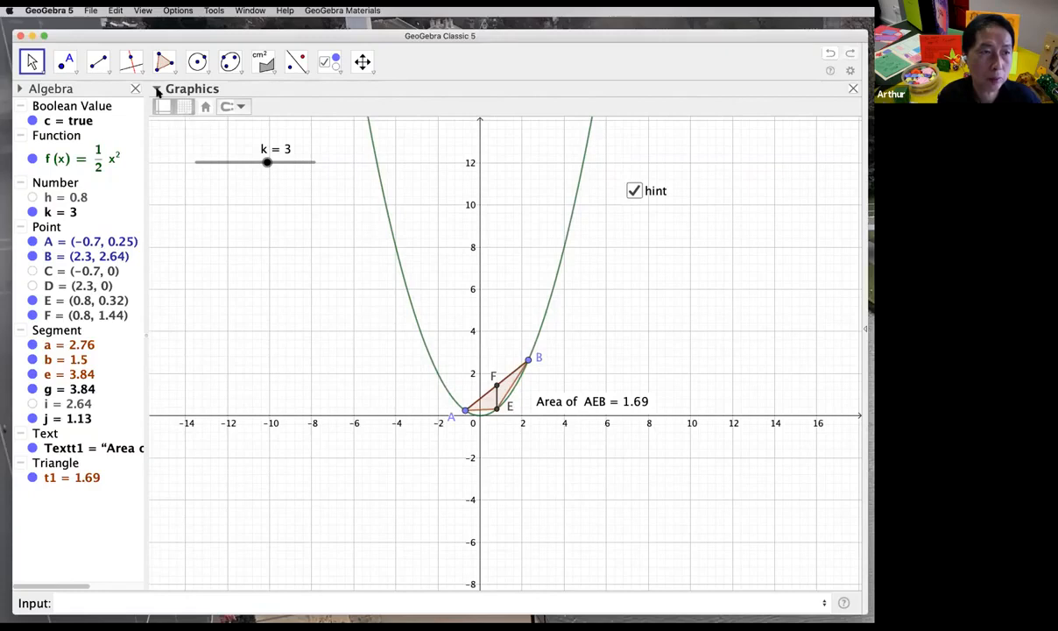
{"action": "left_click", "coordinate": [157, 91]}
{"action": "left_click", "coordinate": [158, 91]}
{"action": "left_click", "coordinate": [184, 108]}
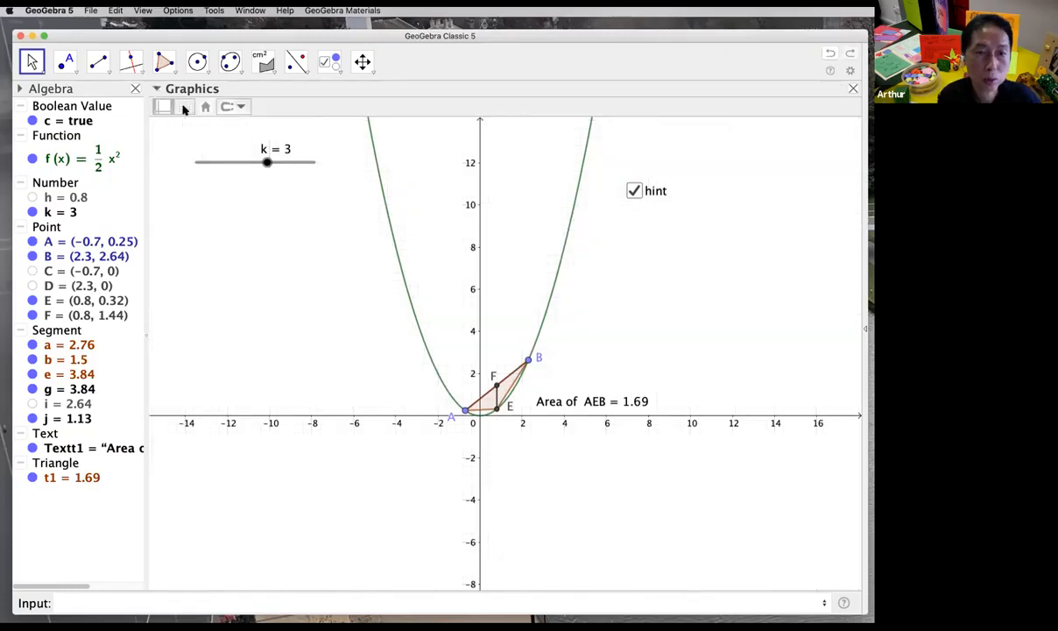
{"action": "left_click", "coordinate": [184, 107]}
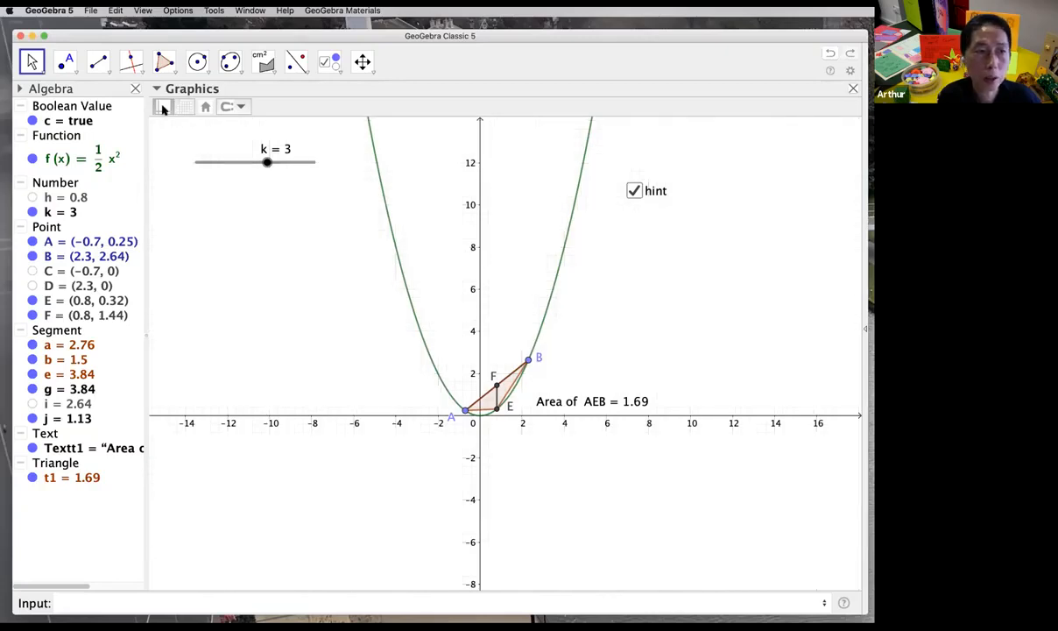
{"action": "left_click", "coordinate": [162, 108]}
{"action": "left_click", "coordinate": [162, 109]}
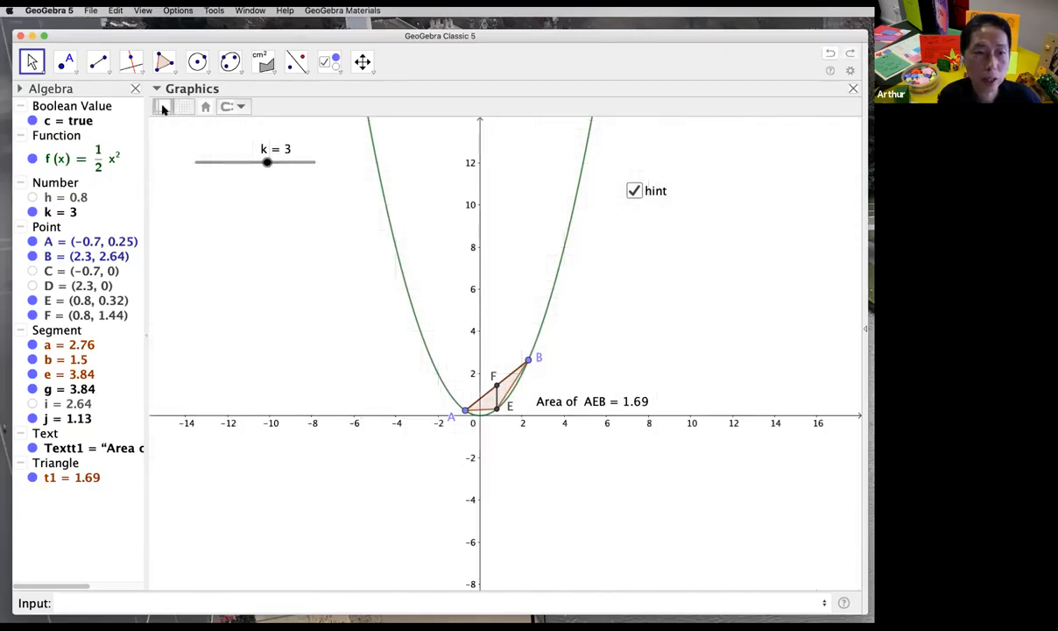
{"action": "left_click", "coordinate": [162, 108]}
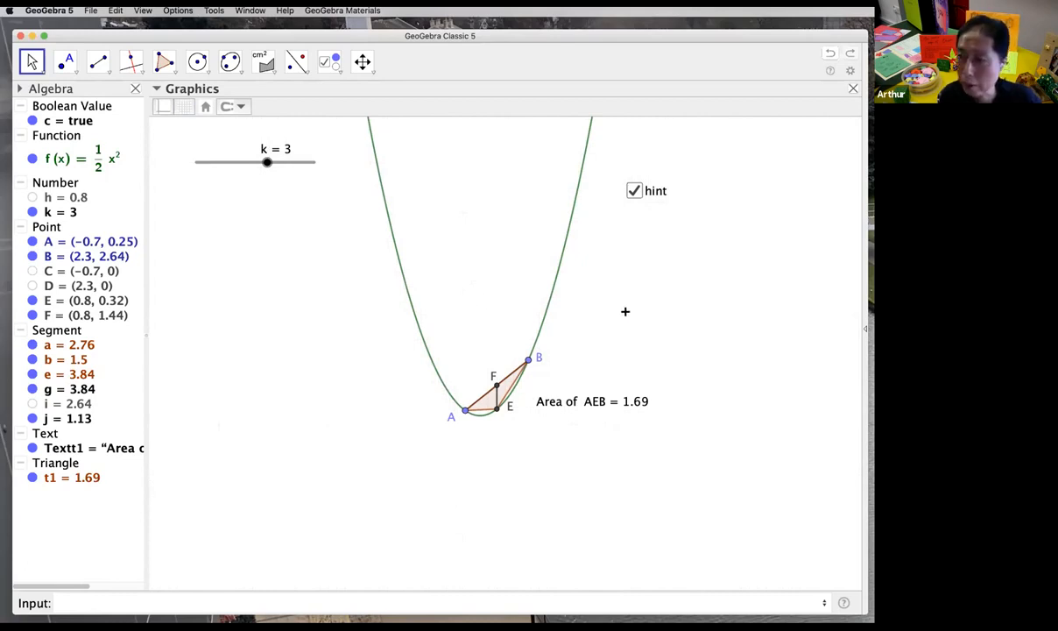
{"action": "left_click", "coordinate": [164, 106]}
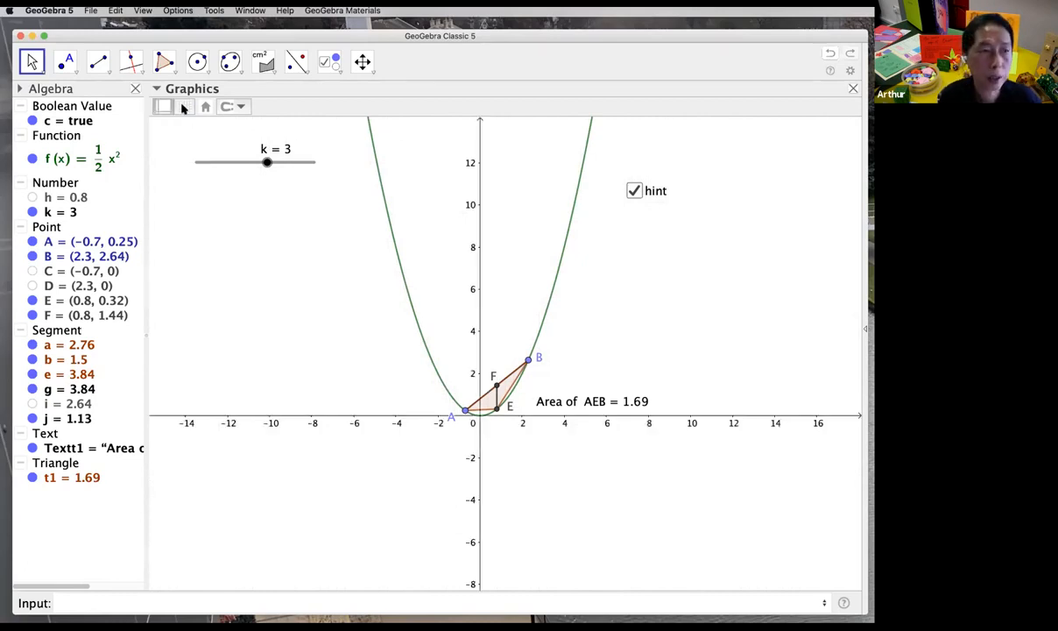
{"action": "left_click", "coordinate": [183, 107]}
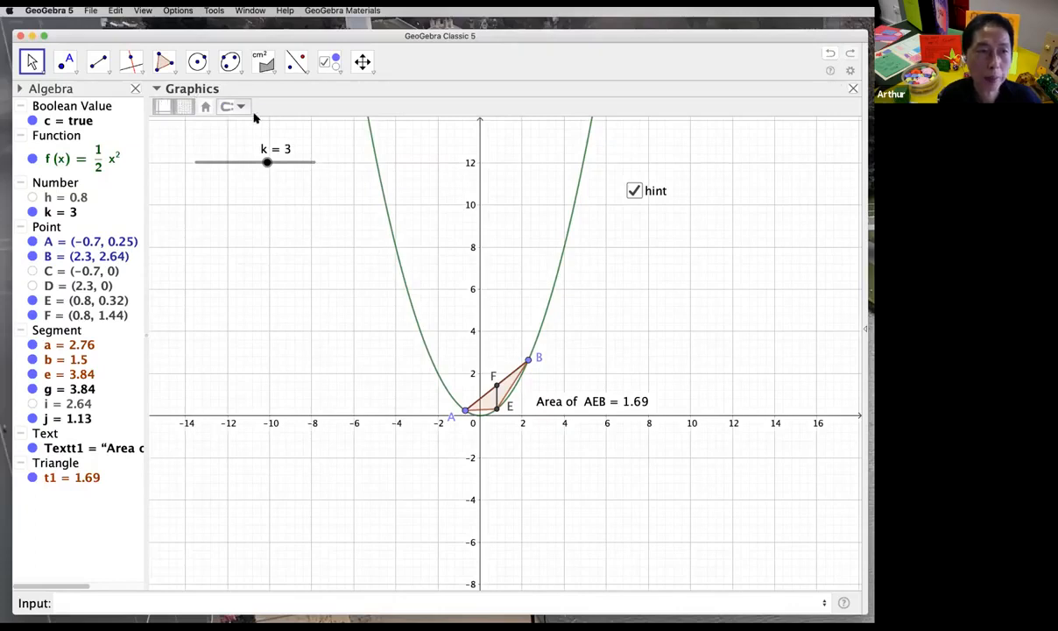
Step: Examine the graphics view preferences for the grid, the x and y axes and the basic dimensions, and close them
{"action": "right_click", "coordinate": [614, 255]}
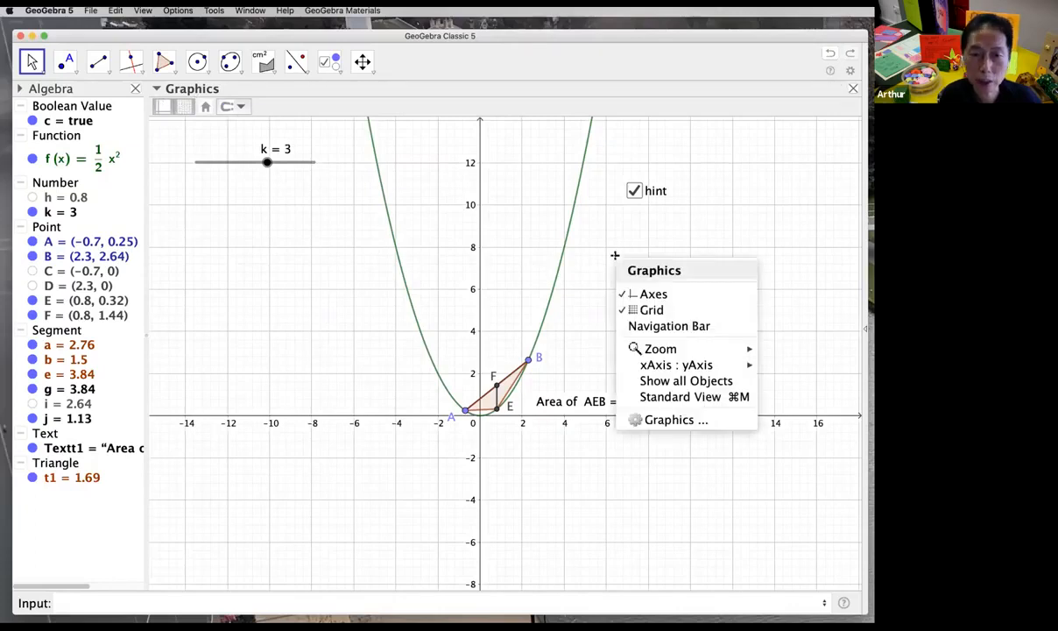
{"action": "left_click", "coordinate": [598, 241]}
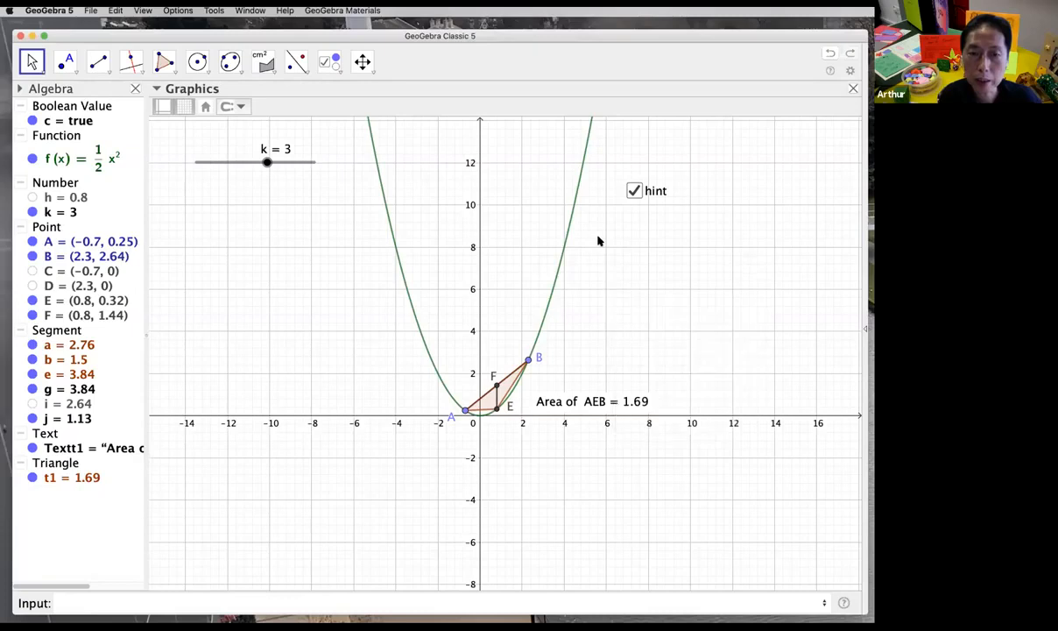
{"action": "right_click", "coordinate": [619, 243]}
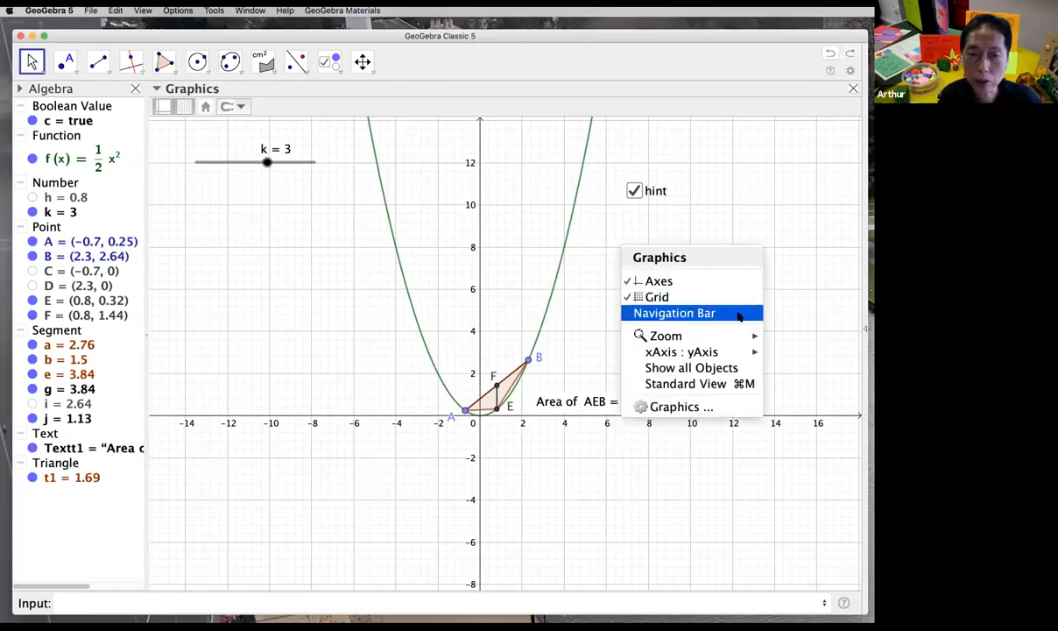
{"action": "left_click", "coordinate": [681, 408]}
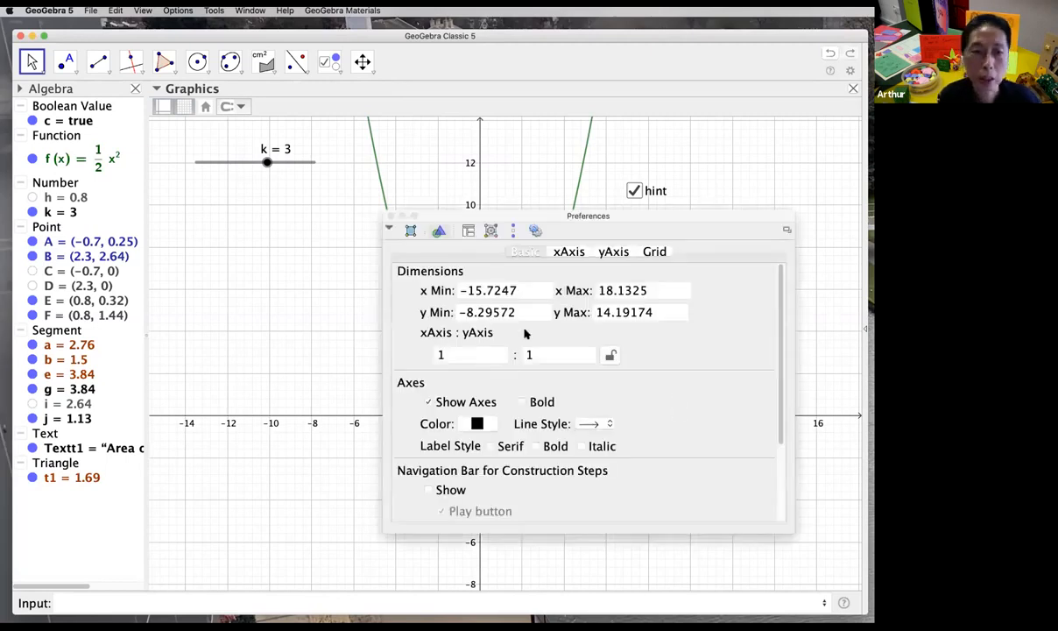
{"action": "left_click", "coordinate": [659, 253]}
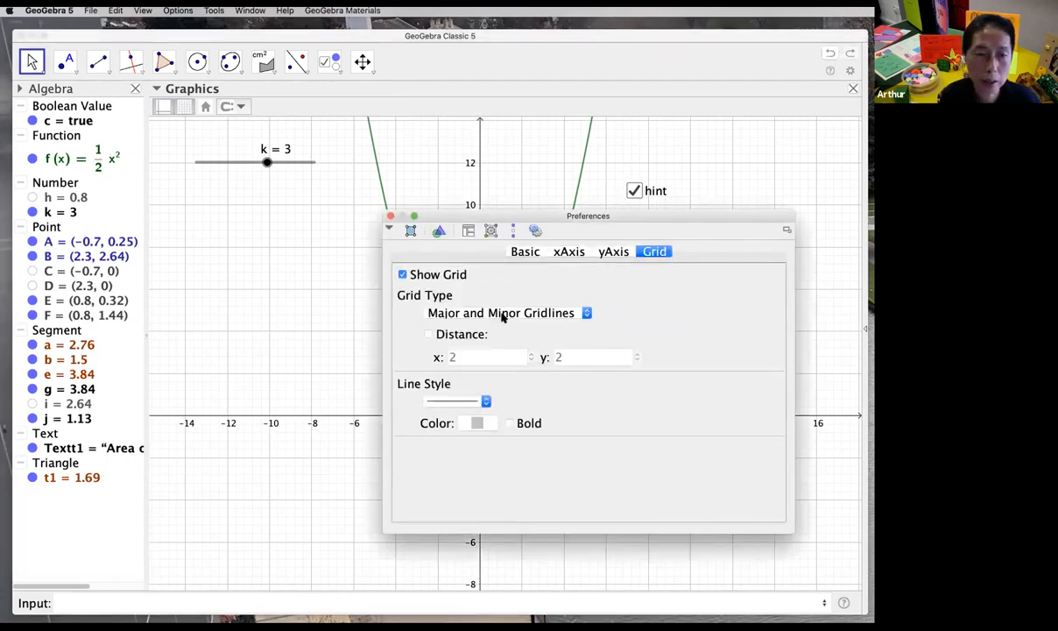
{"action": "left_click", "coordinate": [500, 312]}
{"action": "left_click", "coordinate": [648, 321]}
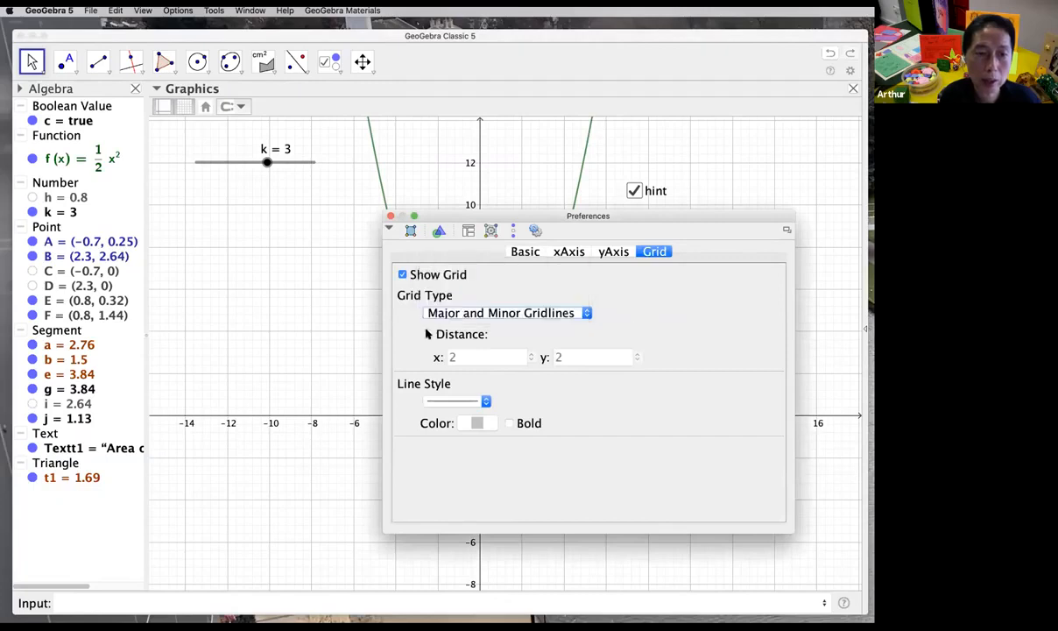
{"action": "left_click", "coordinate": [569, 252]}
{"action": "left_click", "coordinate": [617, 251]}
{"action": "left_click", "coordinate": [569, 251]}
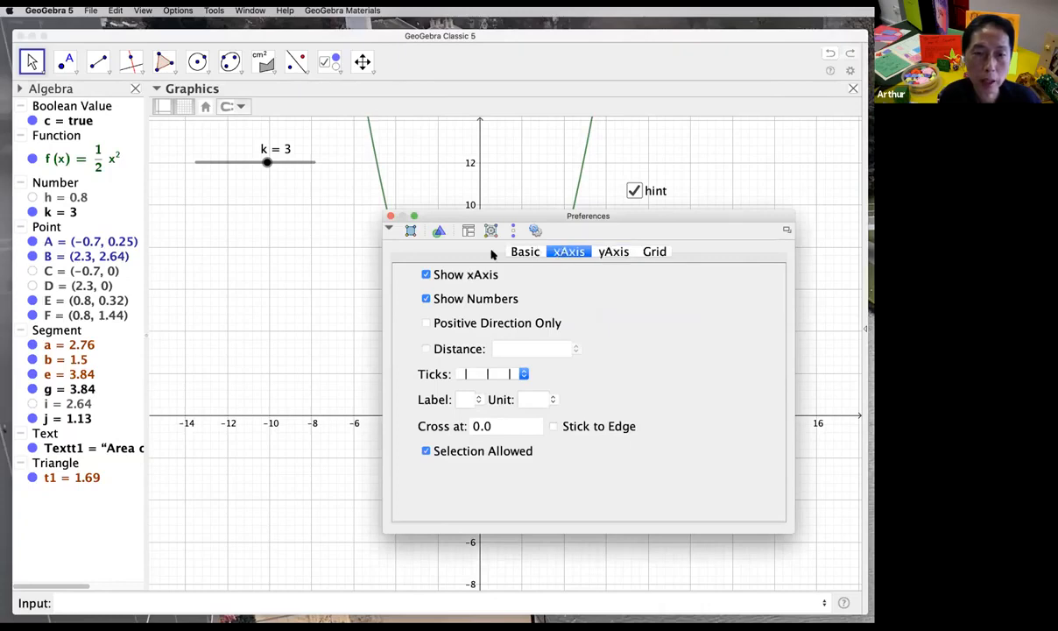
{"action": "left_click", "coordinate": [524, 252]}
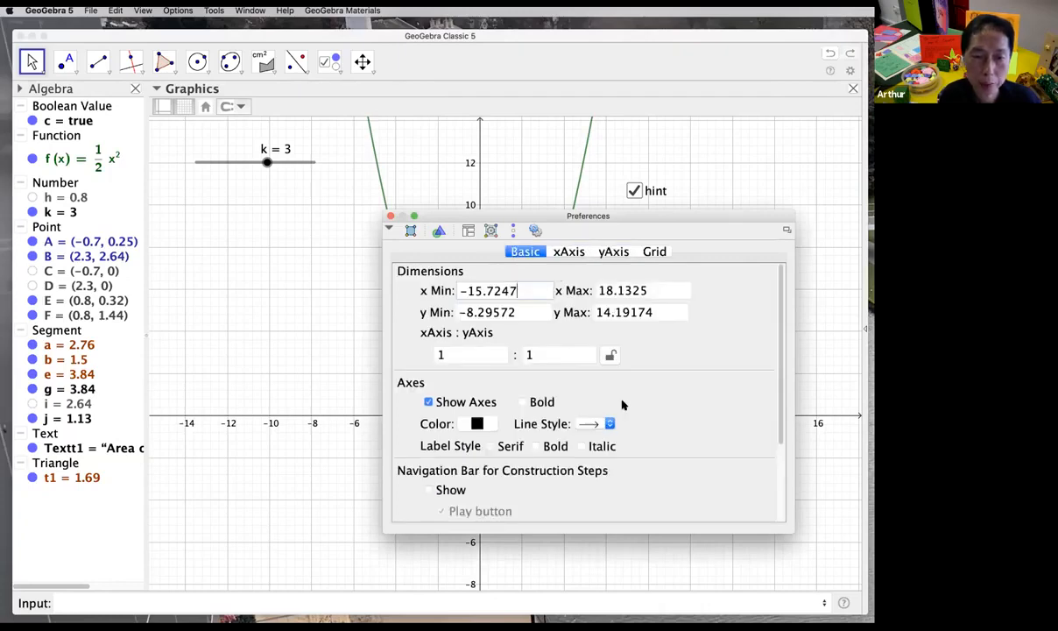
{"action": "left_click", "coordinate": [390, 215]}
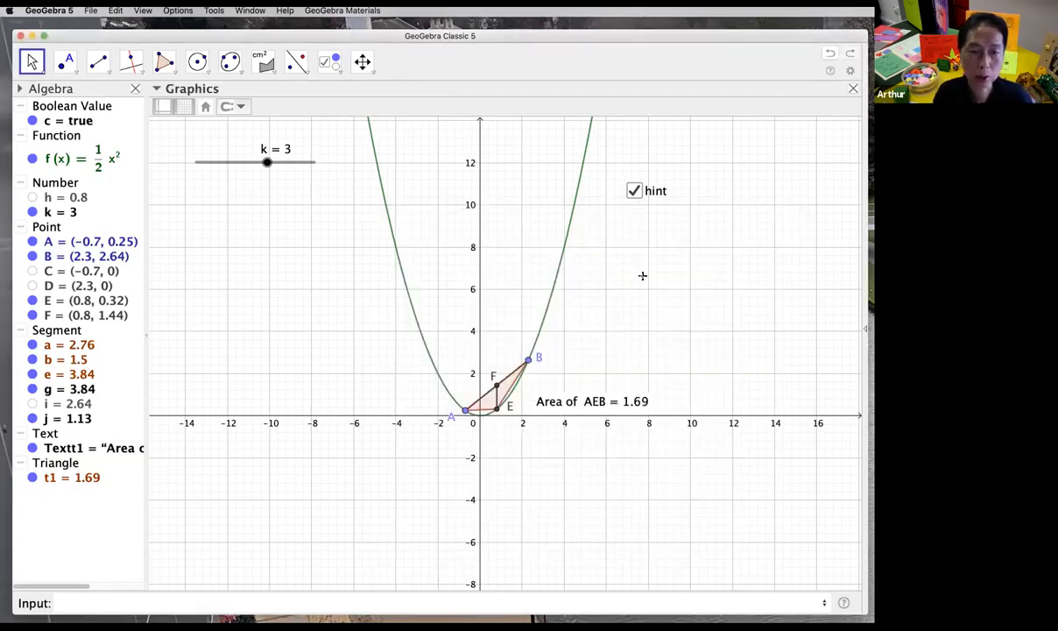
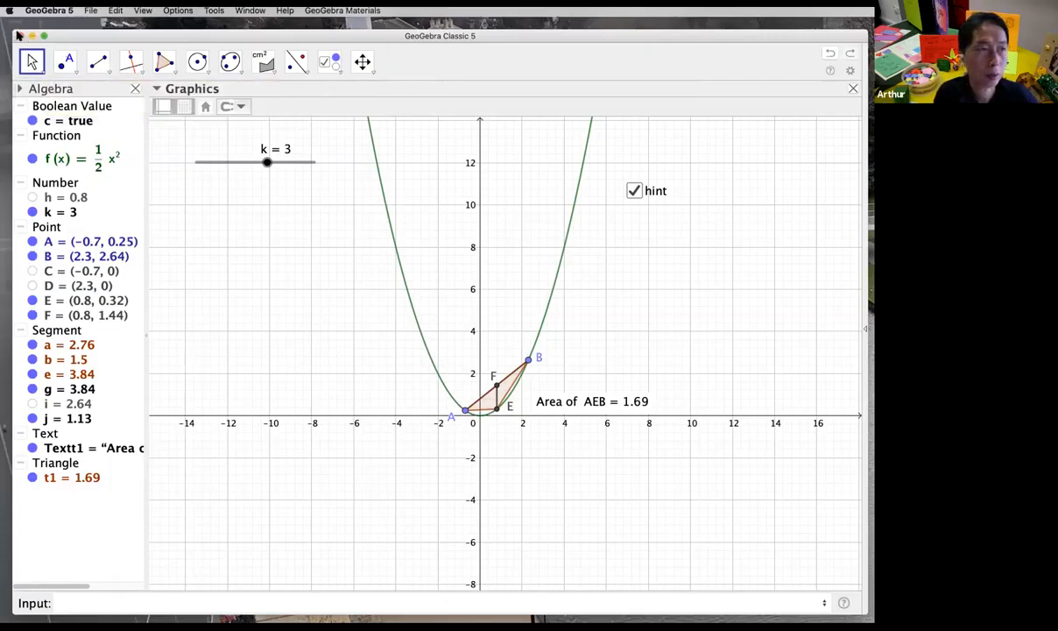
Step: Close the parabola construction and start a new GeoGebra Classic 5 window
{"action": "left_click", "coordinate": [20, 37]}
{"action": "left_click", "coordinate": [440, 353]}
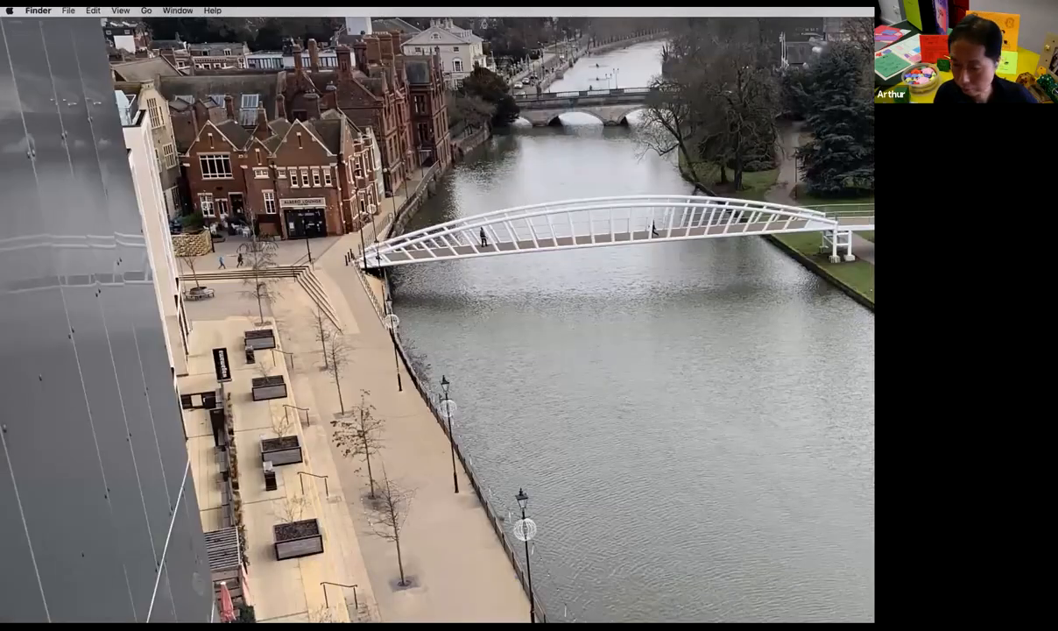
{"action": "left_click", "coordinate": [859, 602]}
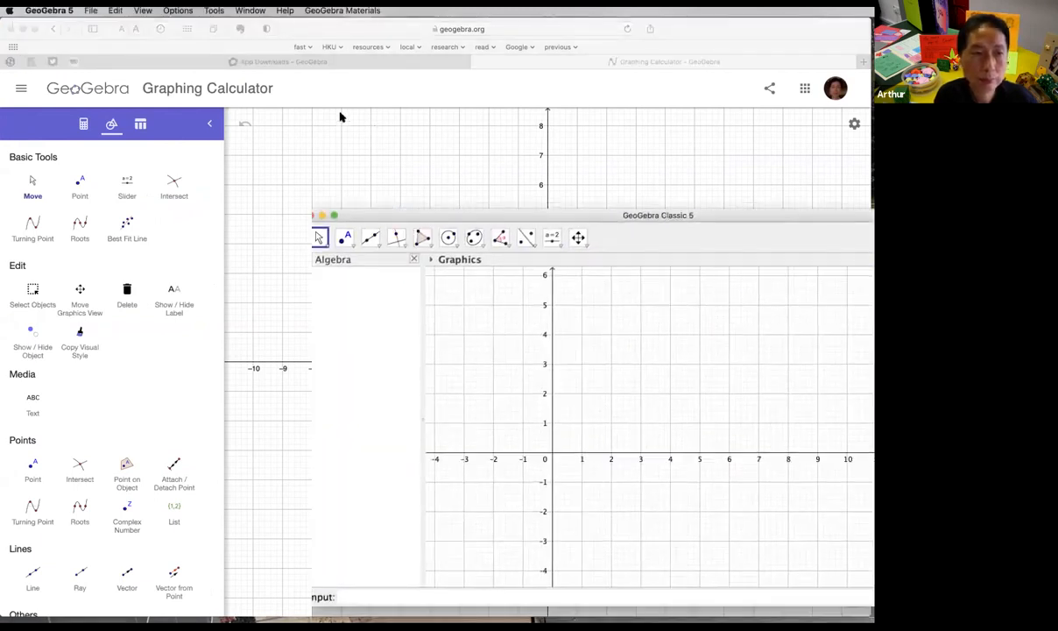
Step: Reposition and enlarge the new empty window to about 1302×901 and show the graphics view's style bar
{"action": "left_click_drag", "start_coordinate": [756, 483], "coordinate": [760, 579]}
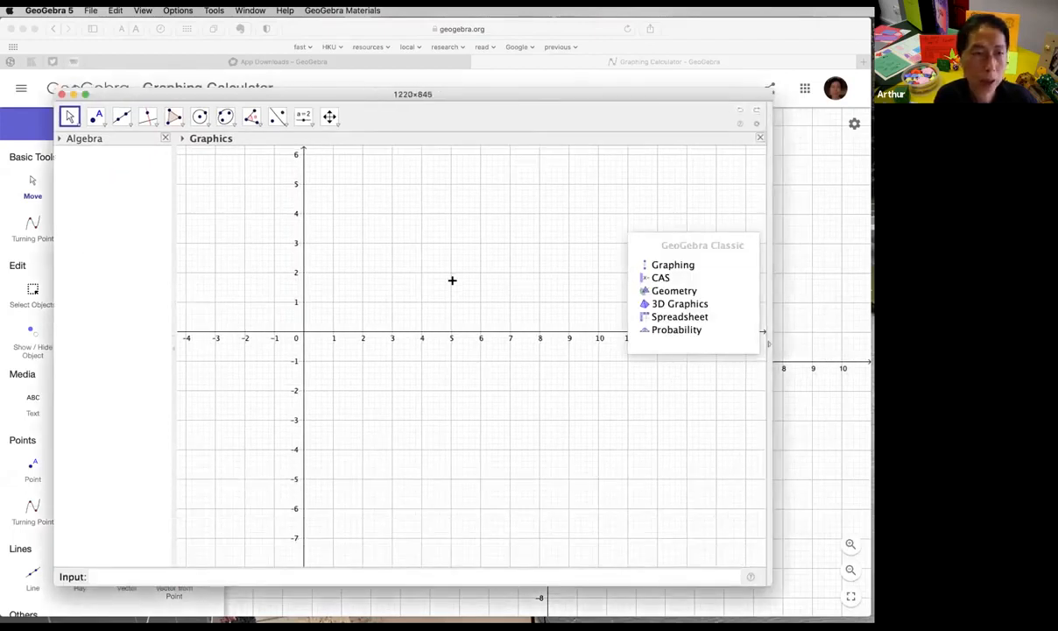
{"action": "left_click", "coordinate": [429, 266]}
{"action": "left_click_drag", "start_coordinate": [252, 96], "coordinate": [185, 53]}
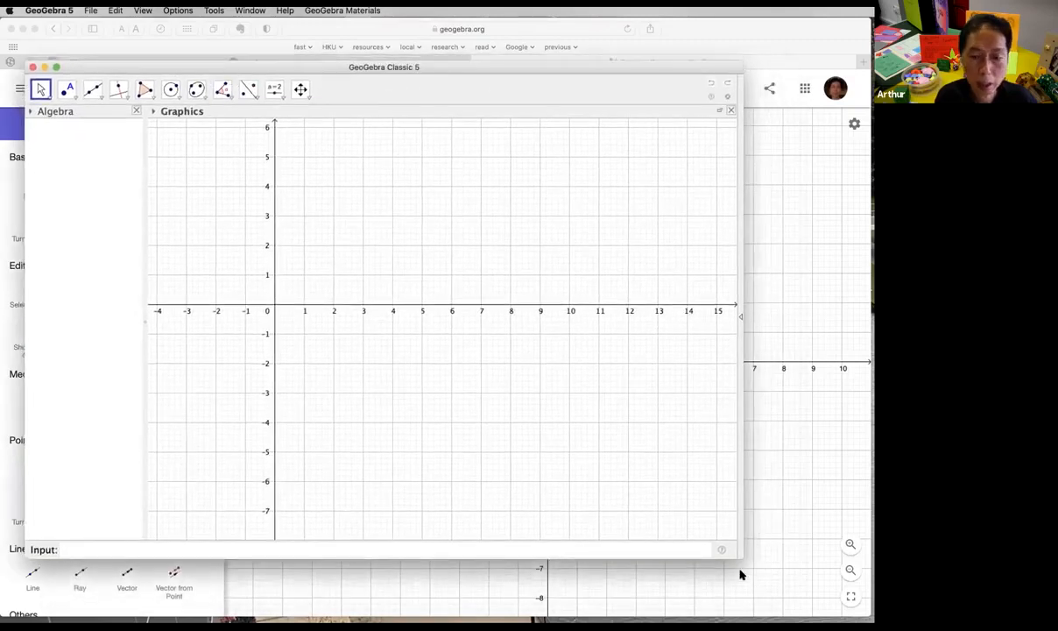
{"action": "left_click_drag", "start_coordinate": [736, 559], "coordinate": [790, 591]}
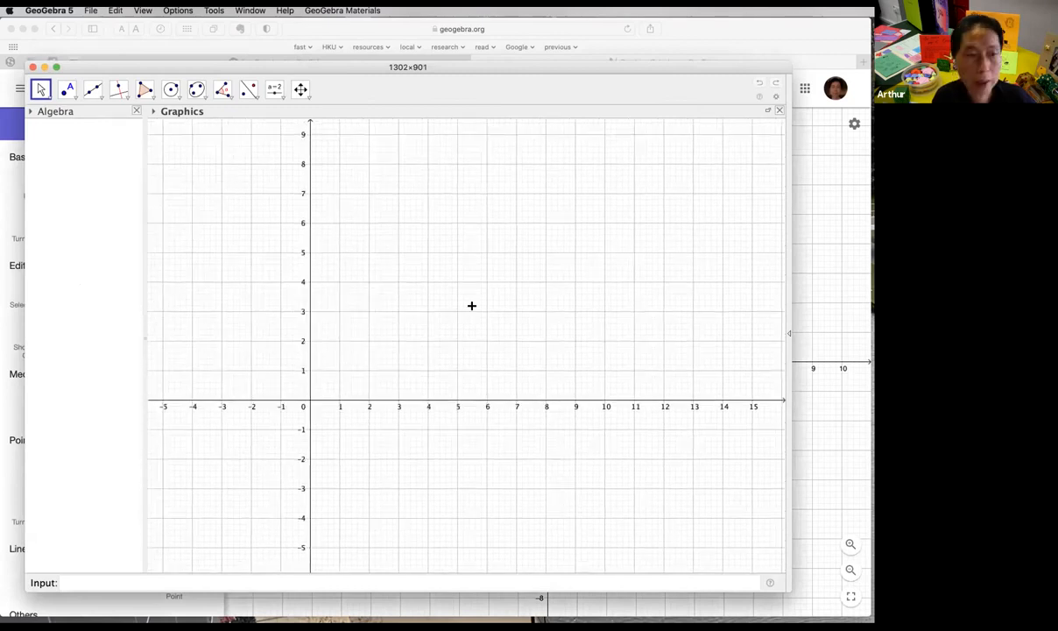
{"action": "left_click", "coordinate": [153, 111]}
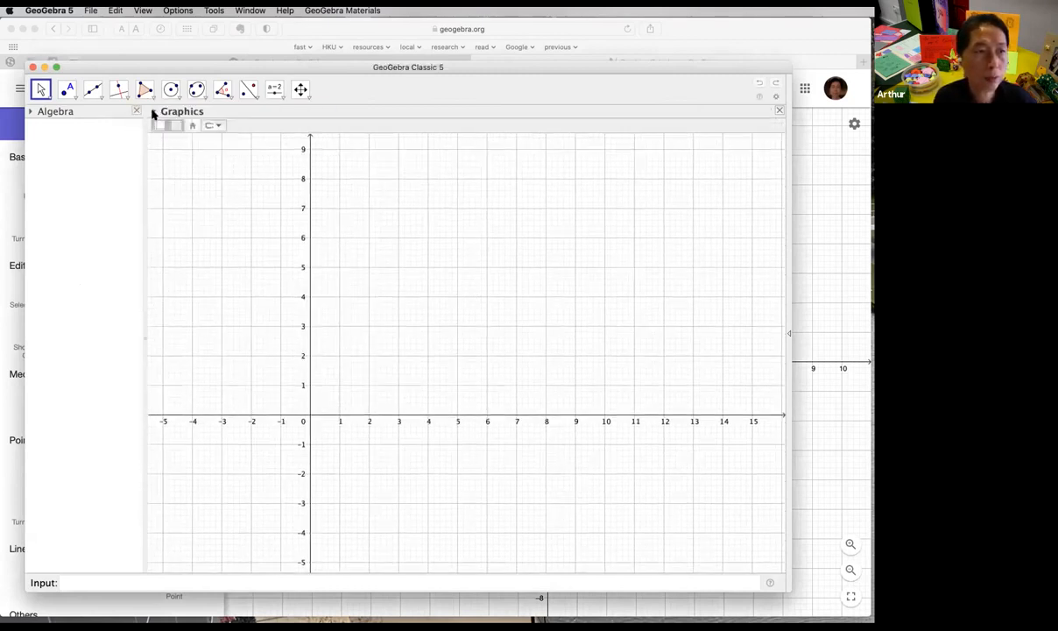
Step: Hide the axes and the grid in the graphics view of the new file
{"action": "left_click", "coordinate": [165, 126]}
{"action": "left_click", "coordinate": [159, 126]}
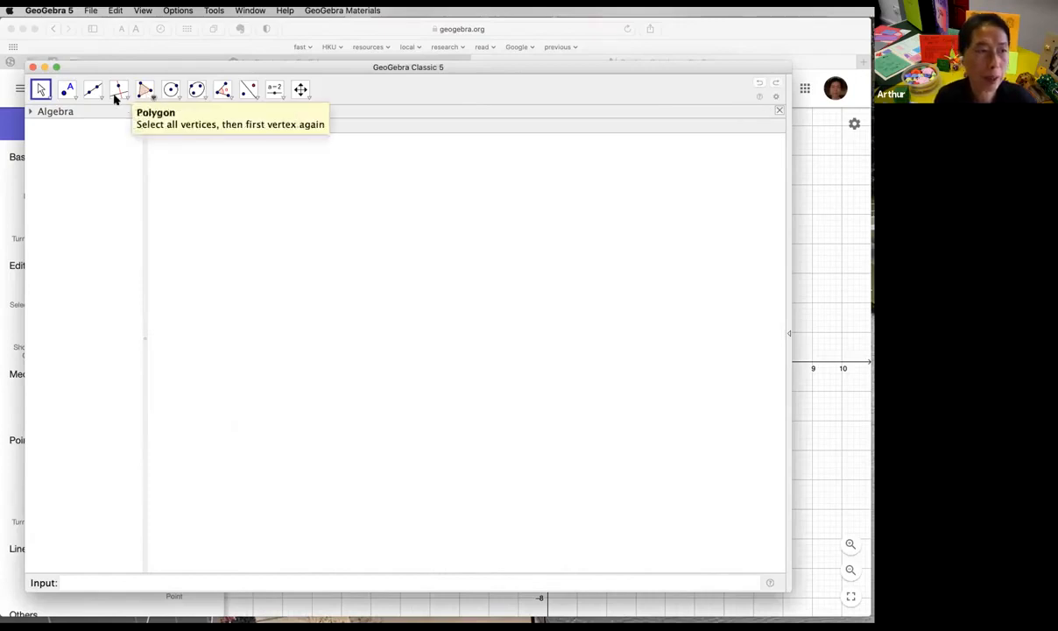
{"action": "left_click", "coordinate": [122, 578]}
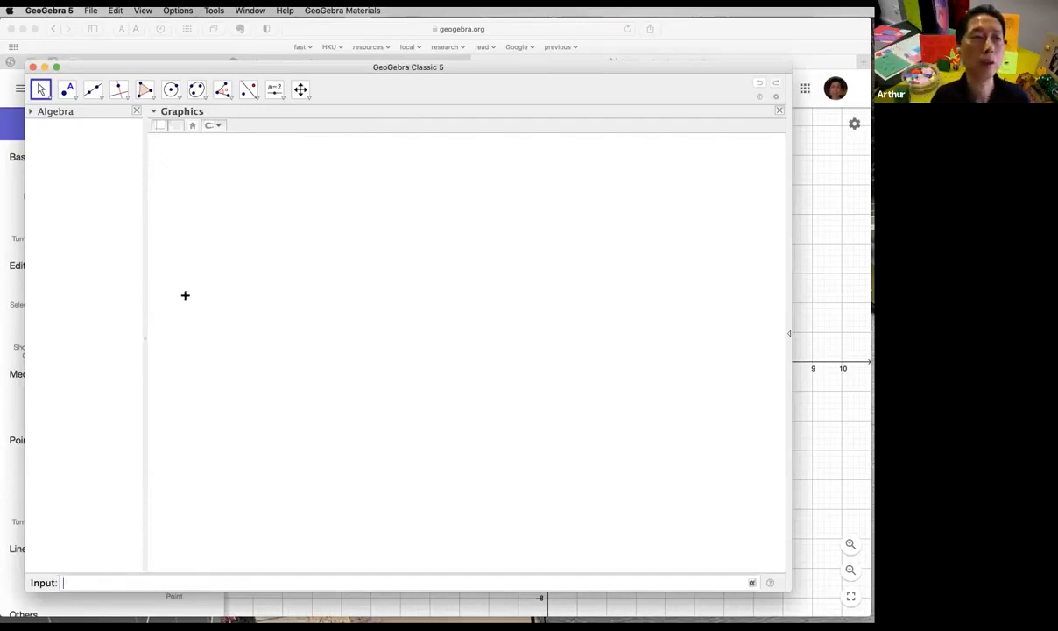
Step: Draw a triangle ABC from three segments, with vertices at about (4.62, 6.48), (1.36, 0.34) and (9.72, 0.88)
{"action": "left_click", "coordinate": [70, 96]}
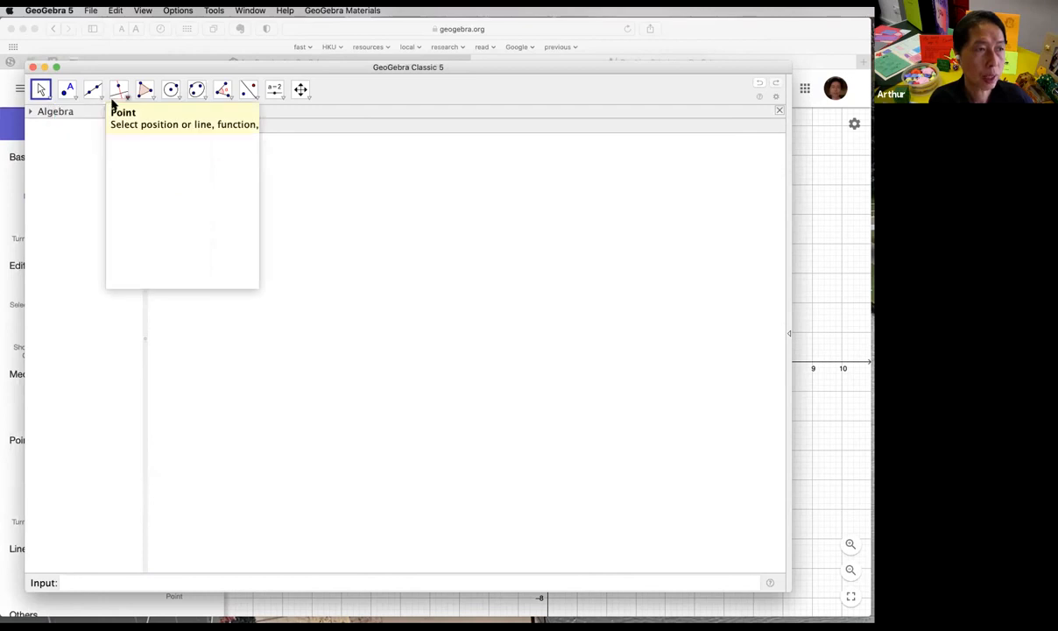
{"action": "mouse_move", "coordinate": [101, 99]}
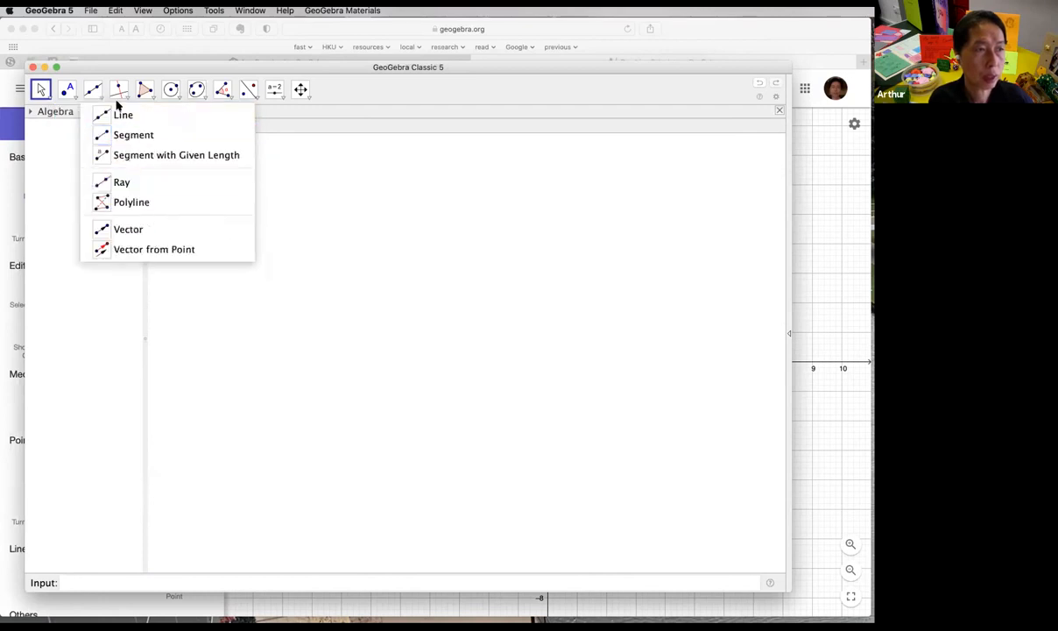
{"action": "left_click", "coordinate": [140, 141]}
{"action": "left_click", "coordinate": [446, 223]}
{"action": "left_click", "coordinate": [350, 406]}
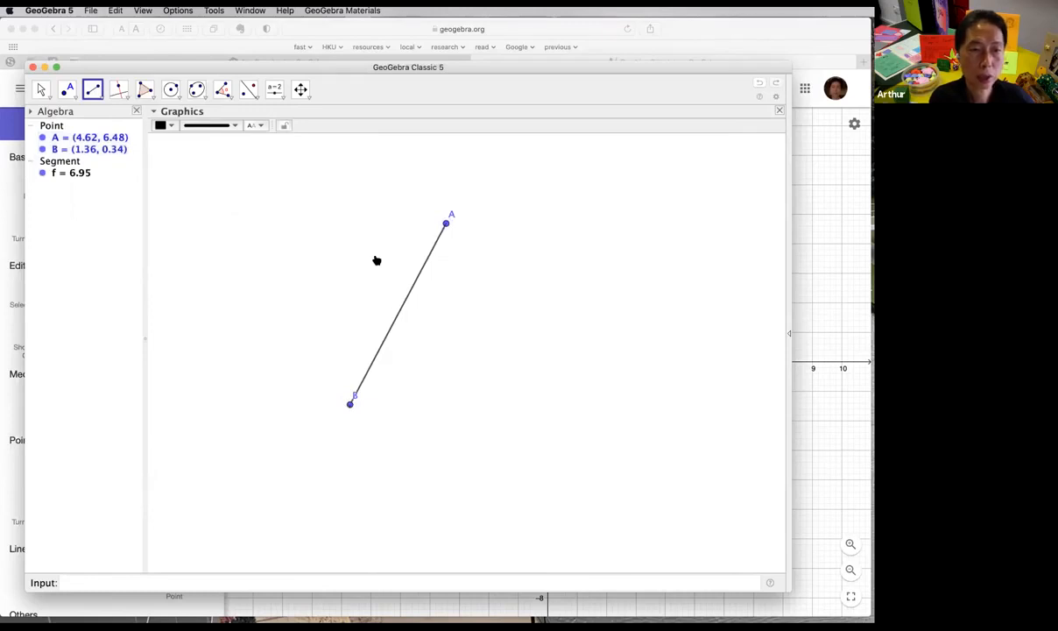
{"action": "left_click", "coordinate": [350, 403]}
{"action": "left_click", "coordinate": [597, 389]}
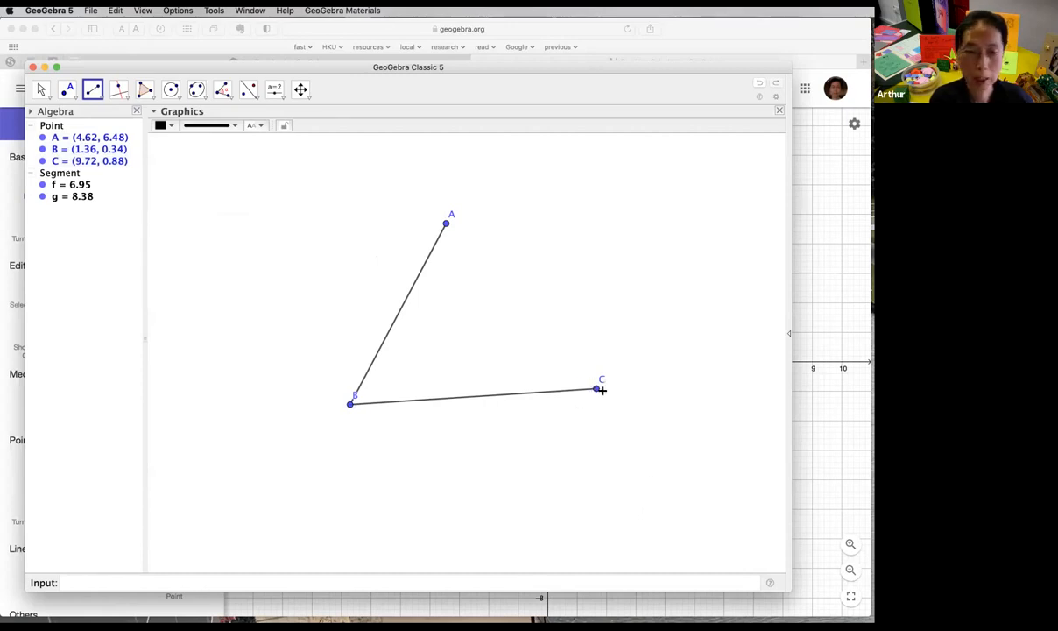
{"action": "left_click", "coordinate": [596, 389]}
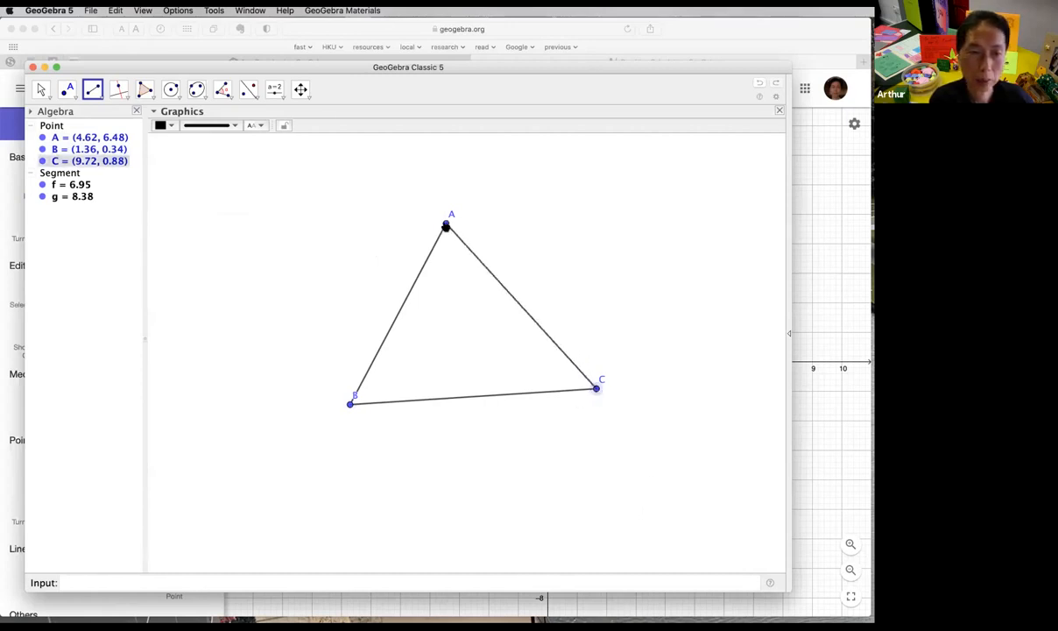
{"action": "left_click", "coordinate": [445, 225]}
Step: Move the triangle's vertices to about A (5.34, 7.28), B (0.96, −0.82) and C (9.78, 1.2)
{"action": "left_click", "coordinate": [41, 89]}
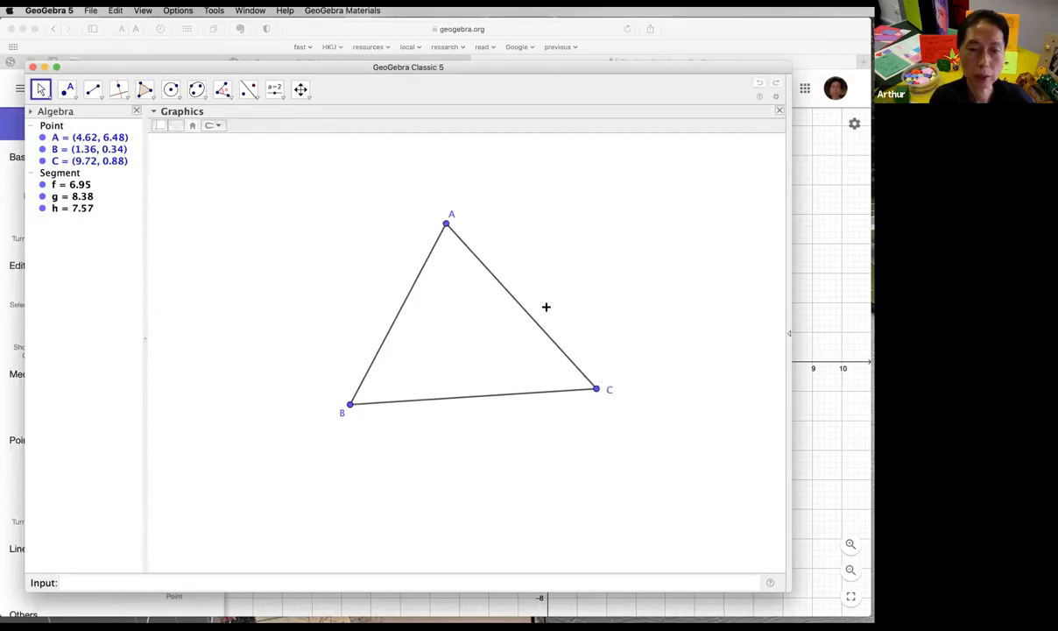
{"action": "mouse_move", "coordinate": [446, 225]}
{"action": "left_mouse_down"}
{"action": "mouse_move", "coordinate": [353, 254]}
{"action": "mouse_move", "coordinate": [465, 224]}
{"action": "left_mouse_up"}
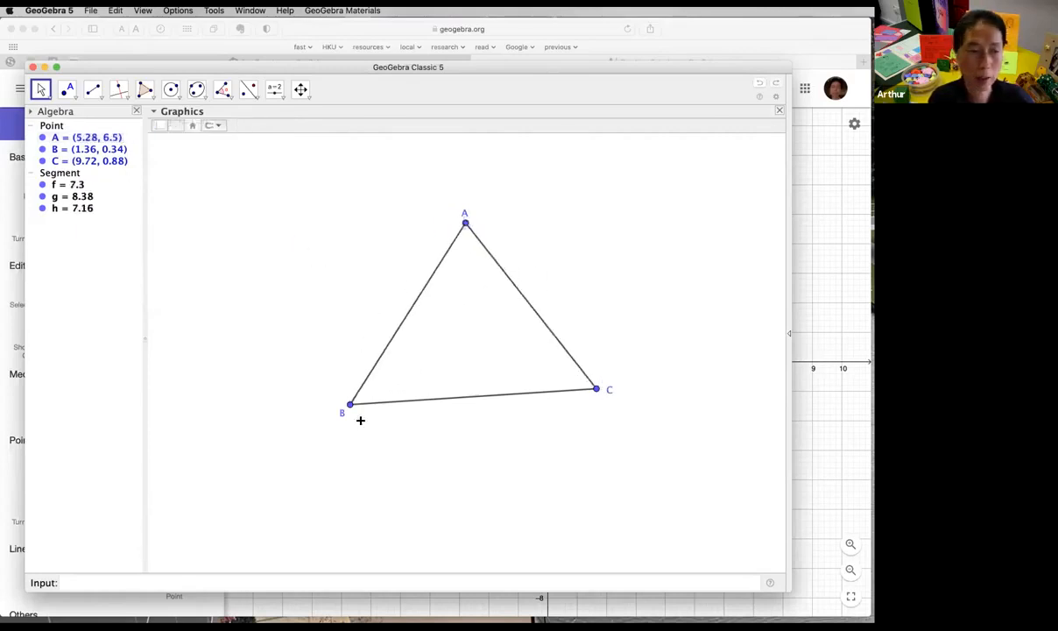
{"action": "left_click_drag", "start_coordinate": [350, 404], "coordinate": [338, 439]}
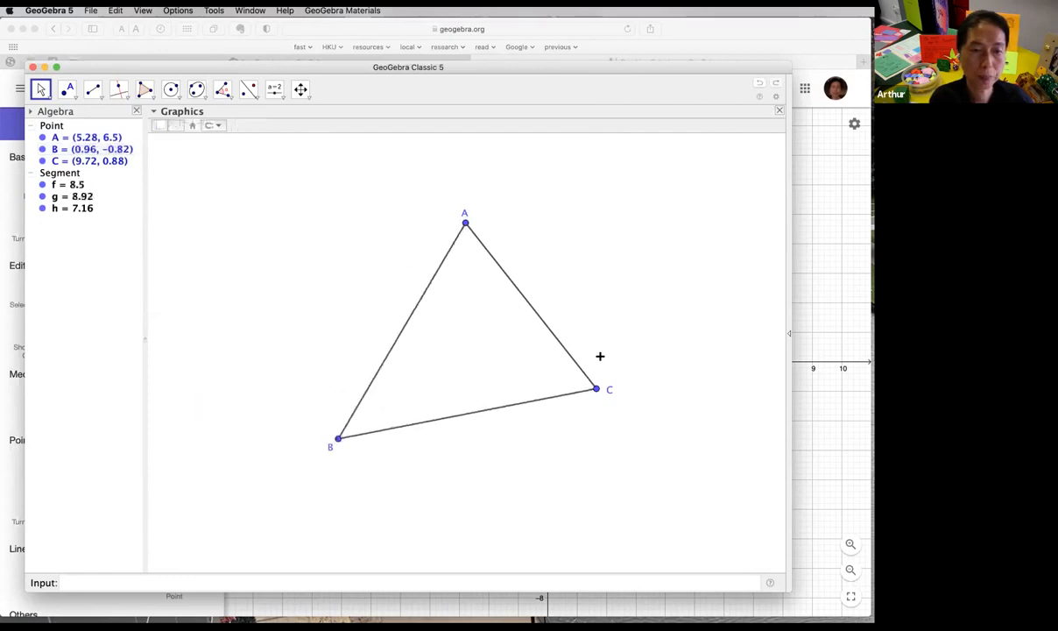
{"action": "mouse_move", "coordinate": [595, 388]}
{"action": "left_mouse_down"}
{"action": "mouse_move", "coordinate": [378, 326]}
{"action": "mouse_move", "coordinate": [598, 379]}
{"action": "left_mouse_up"}
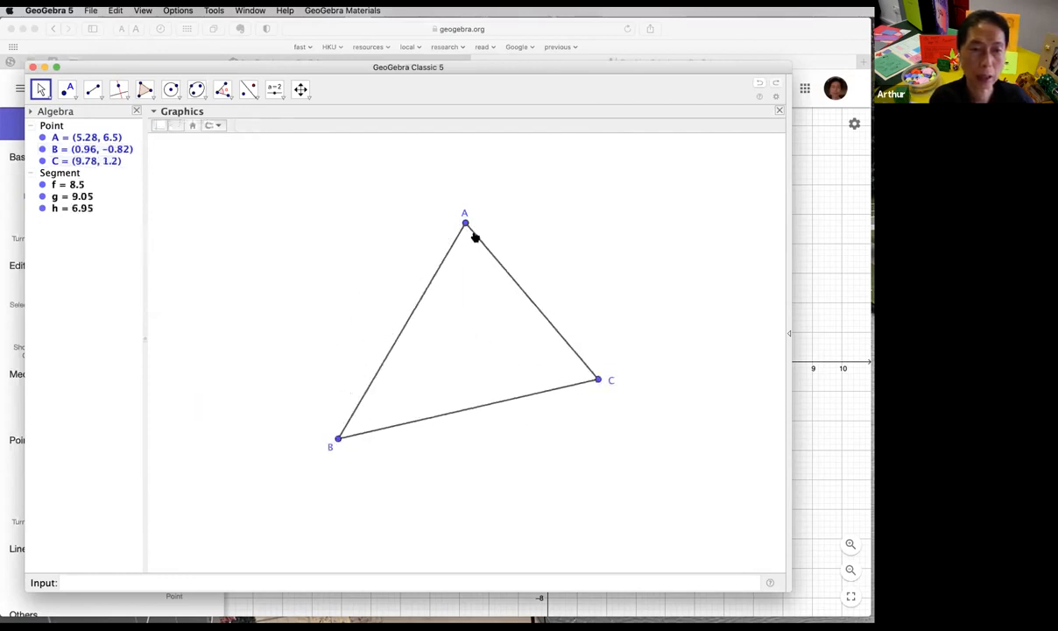
{"action": "left_click_drag", "start_coordinate": [465, 223], "coordinate": [467, 200]}
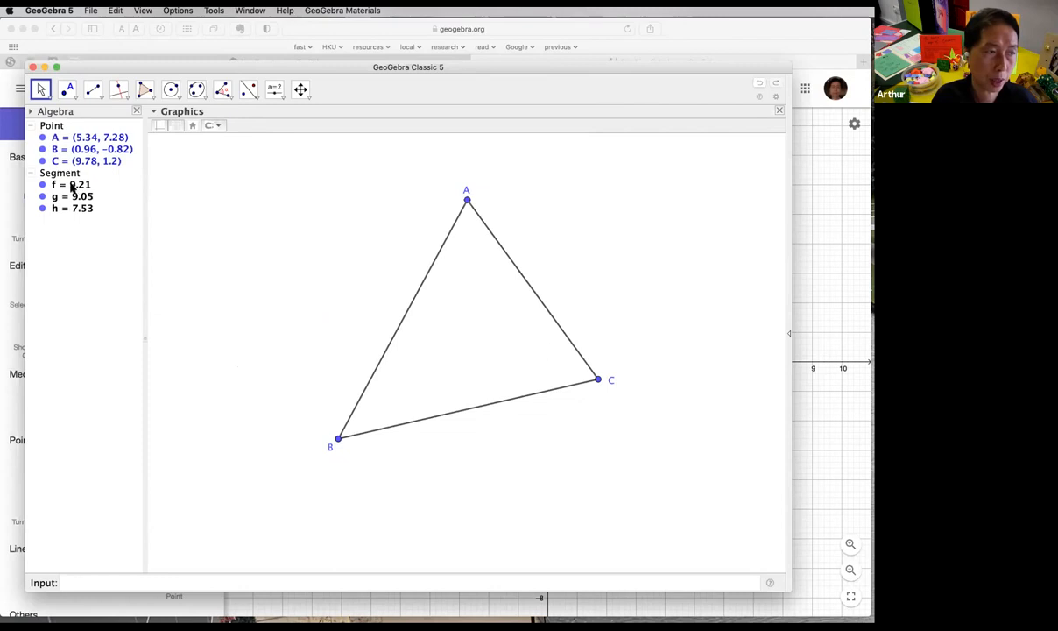
Step: Show the label of segment AB and move vertex A to about (5.78, 6.3)
{"action": "left_click", "coordinate": [422, 282]}
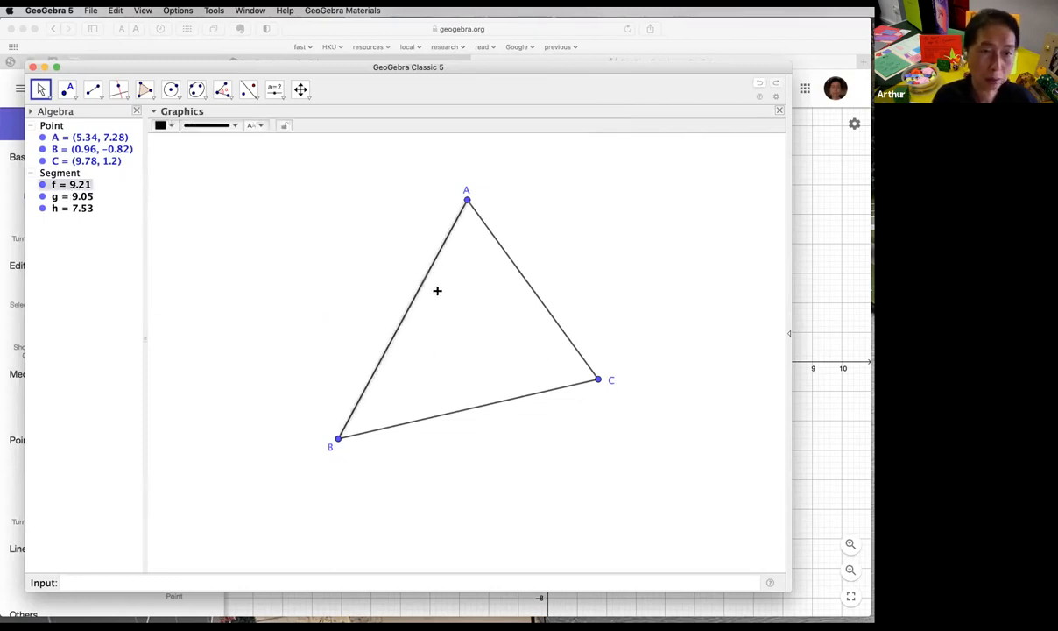
{"action": "left_click", "coordinate": [466, 304]}
{"action": "left_click", "coordinate": [420, 287]}
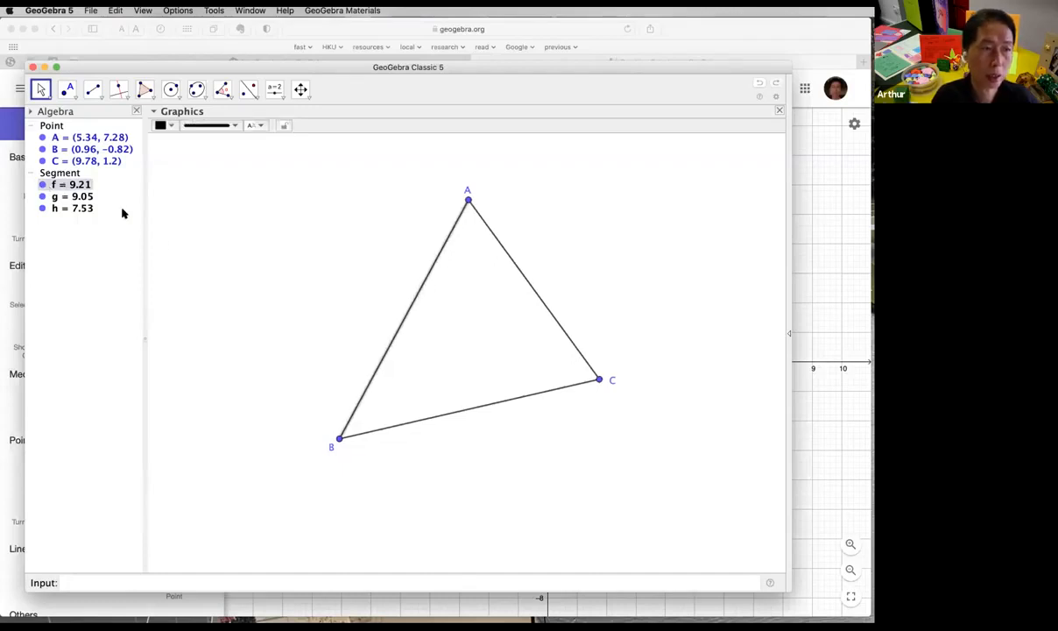
{"action": "right_click", "coordinate": [410, 313]}
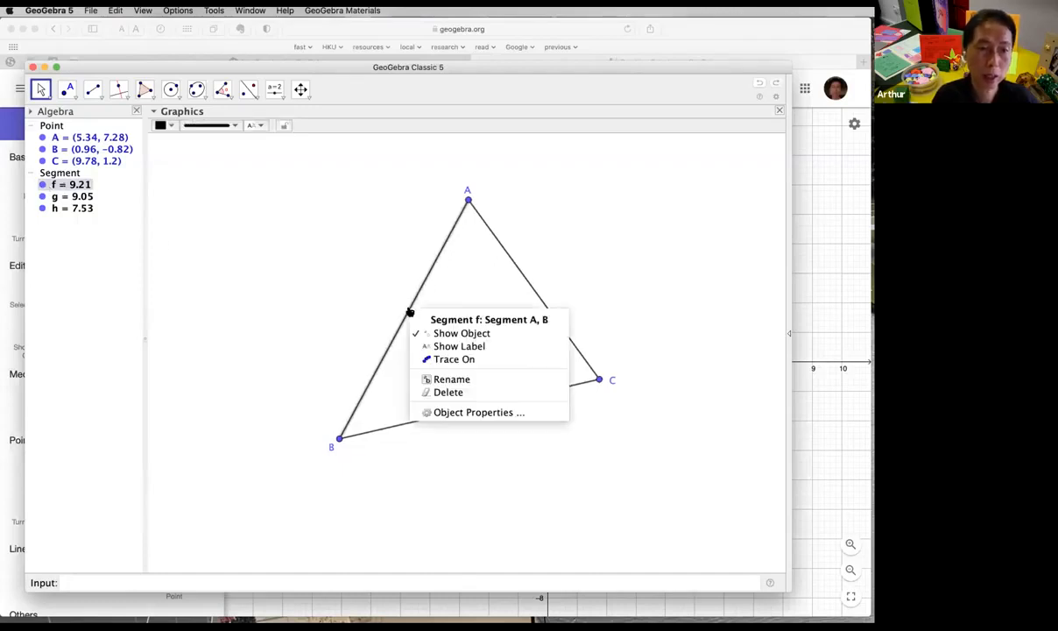
{"action": "left_click", "coordinate": [487, 350]}
{"action": "left_click", "coordinate": [431, 313]}
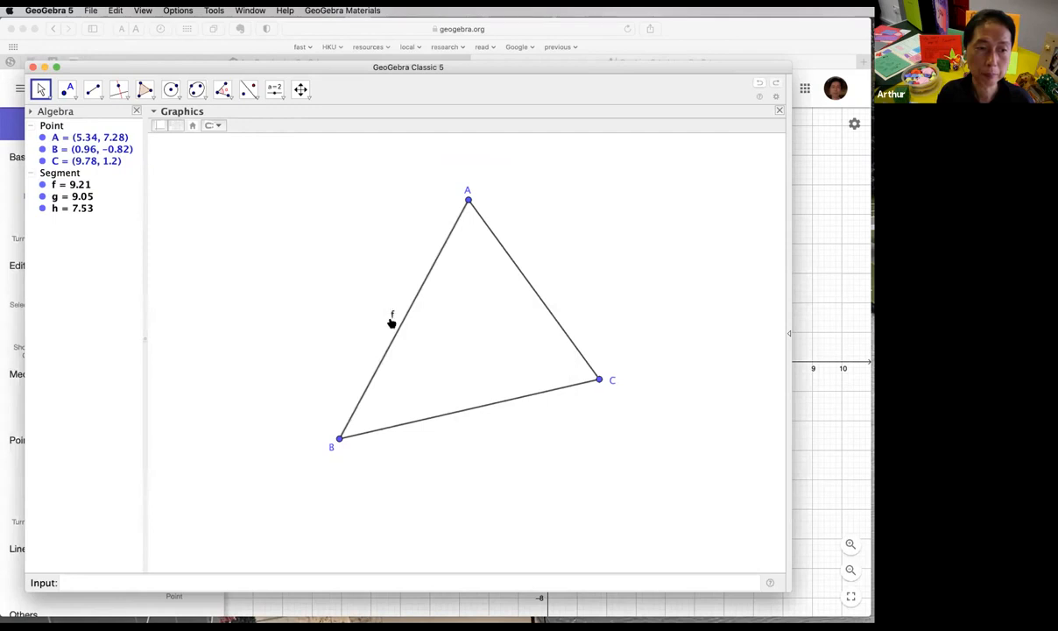
{"action": "left_click_drag", "start_coordinate": [469, 201], "coordinate": [481, 228]}
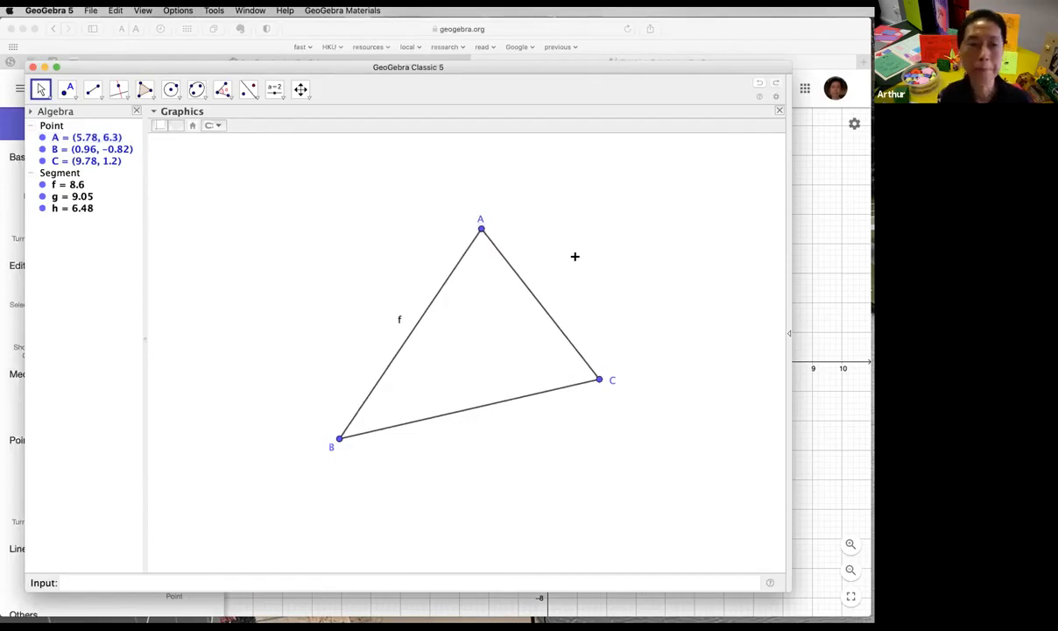
Step: Set the label of segment AB to Value in its object properties and close the preferences
{"action": "left_click", "coordinate": [417, 319]}
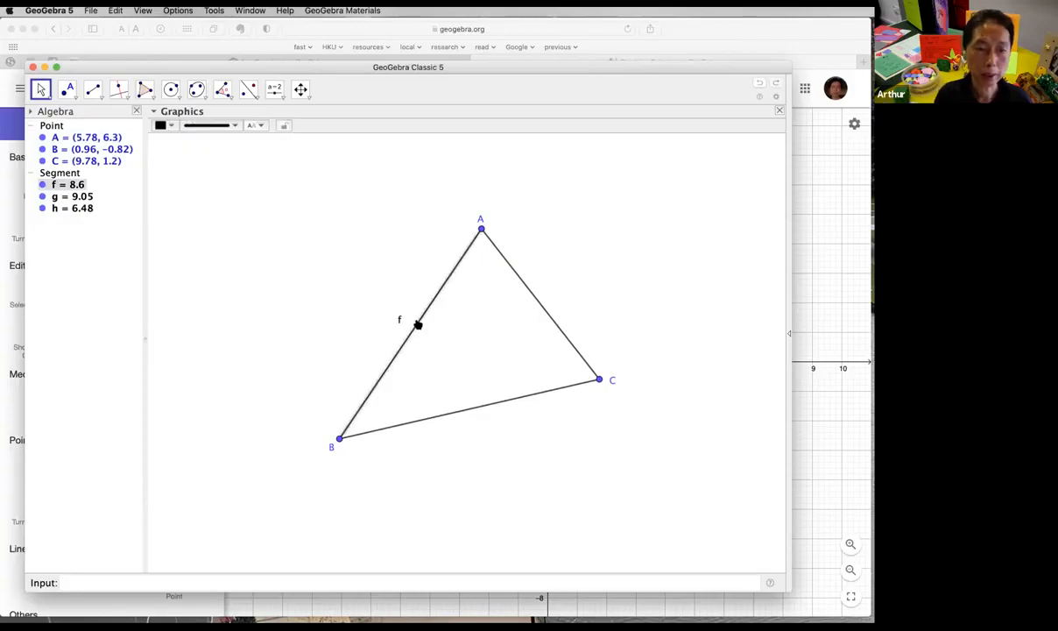
{"action": "double_click", "coordinate": [417, 323]}
{"action": "left_click_drag", "start_coordinate": [430, 300], "coordinate": [573, 146]}
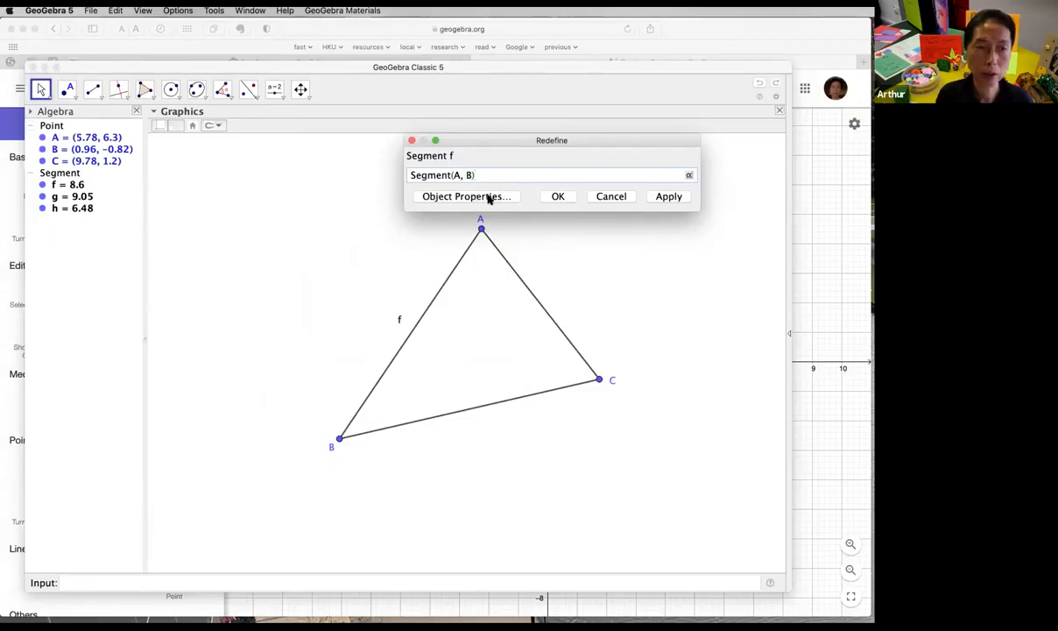
{"action": "left_click", "coordinate": [488, 198]}
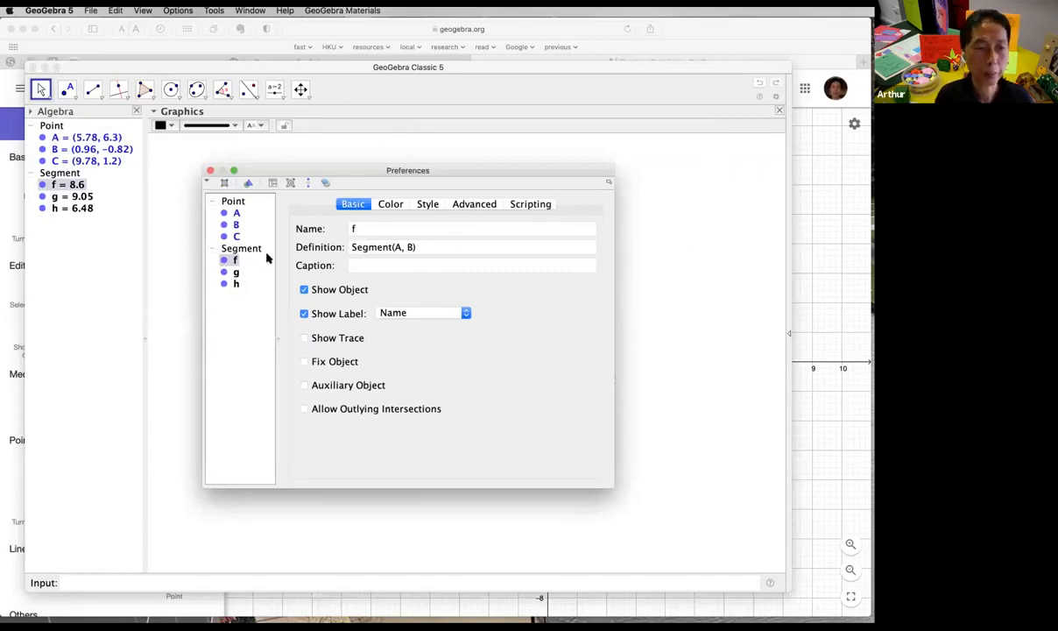
{"action": "left_click", "coordinate": [464, 311]}
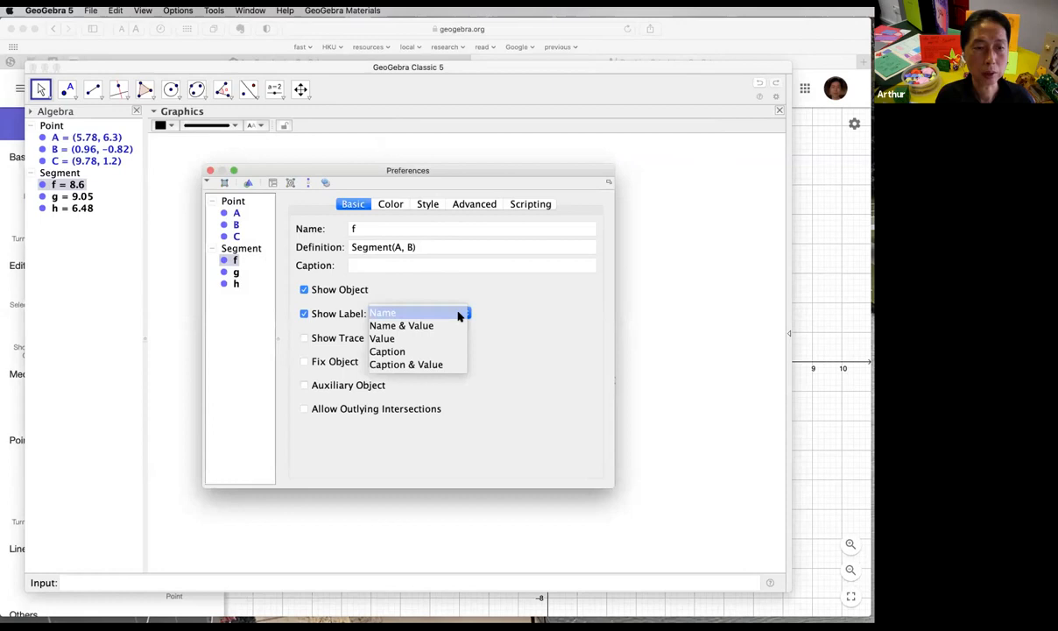
{"action": "left_click", "coordinate": [405, 339]}
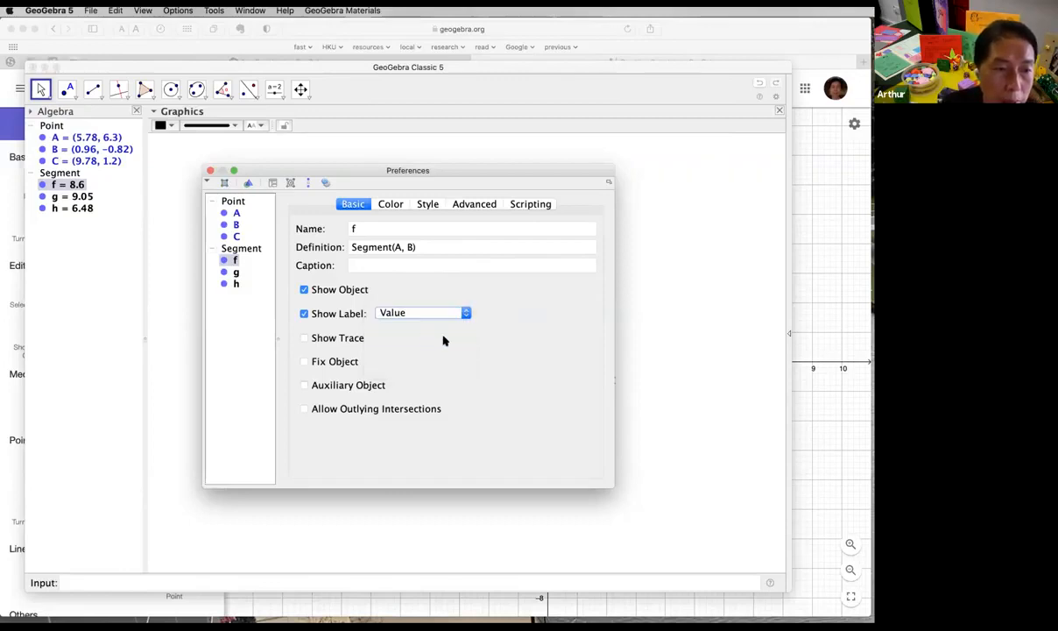
{"action": "left_click", "coordinate": [210, 170]}
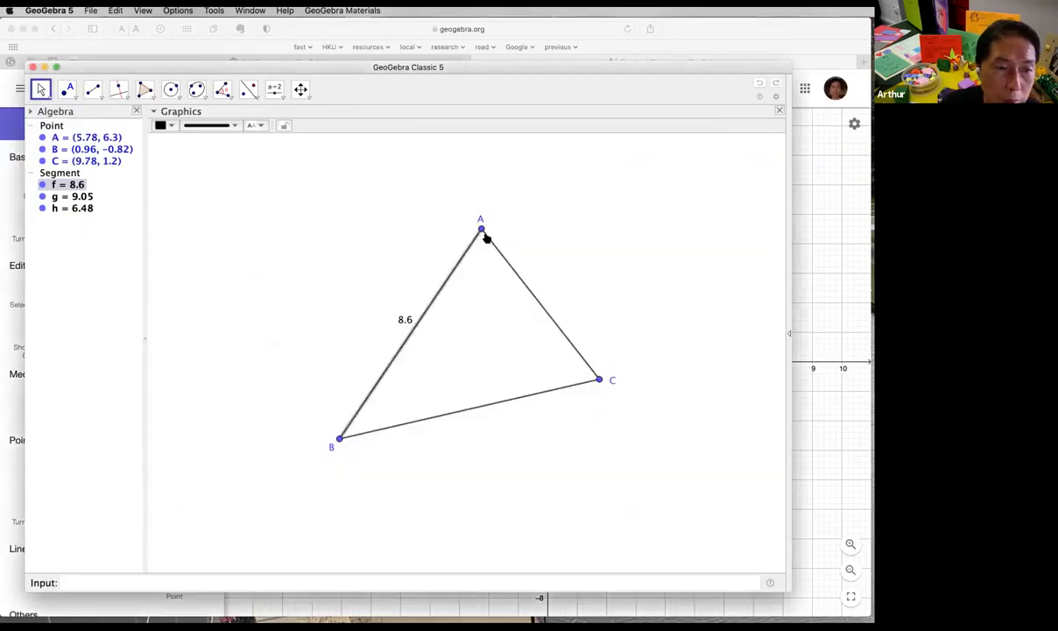
Step: Move vertex A to about (4.12, 5.5) and vertex B to about (−0.18, −0.36)
{"action": "left_click_drag", "start_coordinate": [481, 230], "coordinate": [432, 253]}
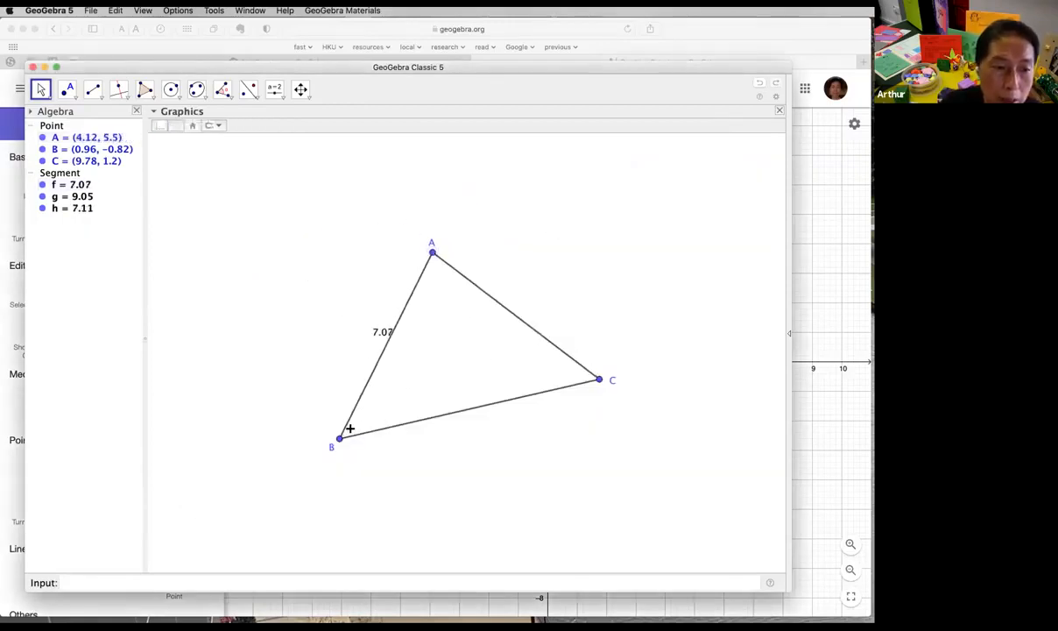
{"action": "left_click_drag", "start_coordinate": [339, 438], "coordinate": [274, 422]}
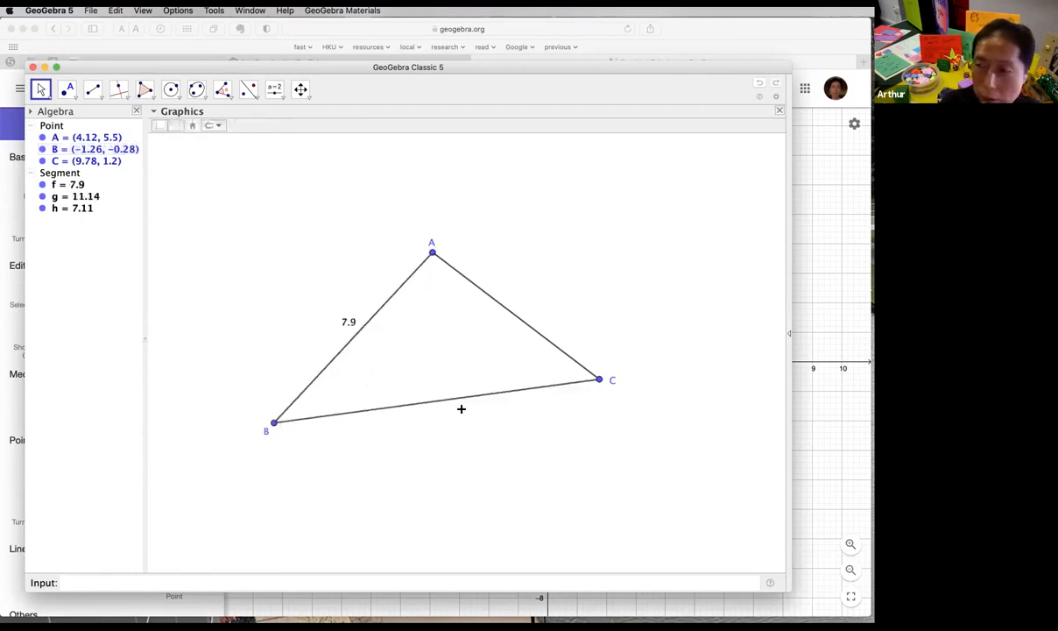
{"action": "left_click_drag", "start_coordinate": [274, 423], "coordinate": [306, 425]}
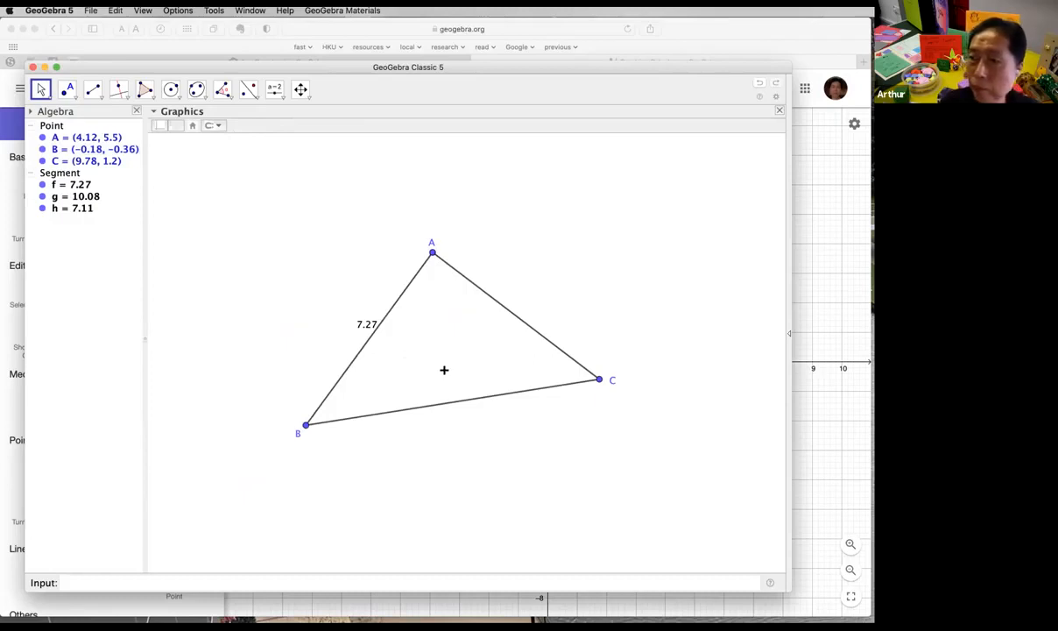
Step: Hide the label of segment AB, and move vertex A to about (4.76, 5.66) and C to about (10.5, 1.78)
{"action": "left_click", "coordinate": [366, 342]}
{"action": "right_click", "coordinate": [366, 342]}
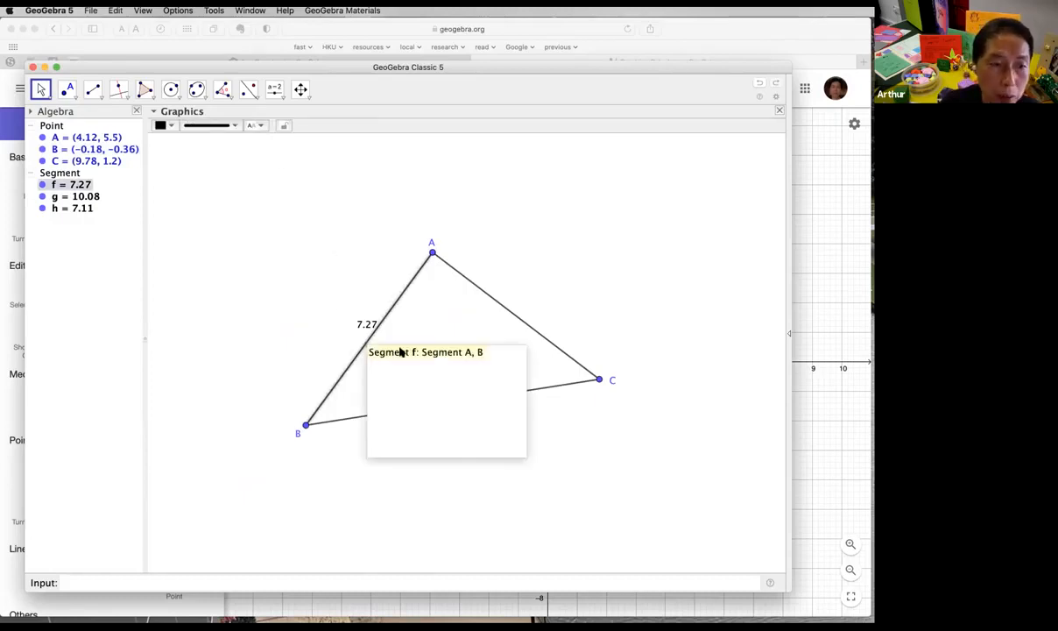
{"action": "left_click", "coordinate": [445, 386]}
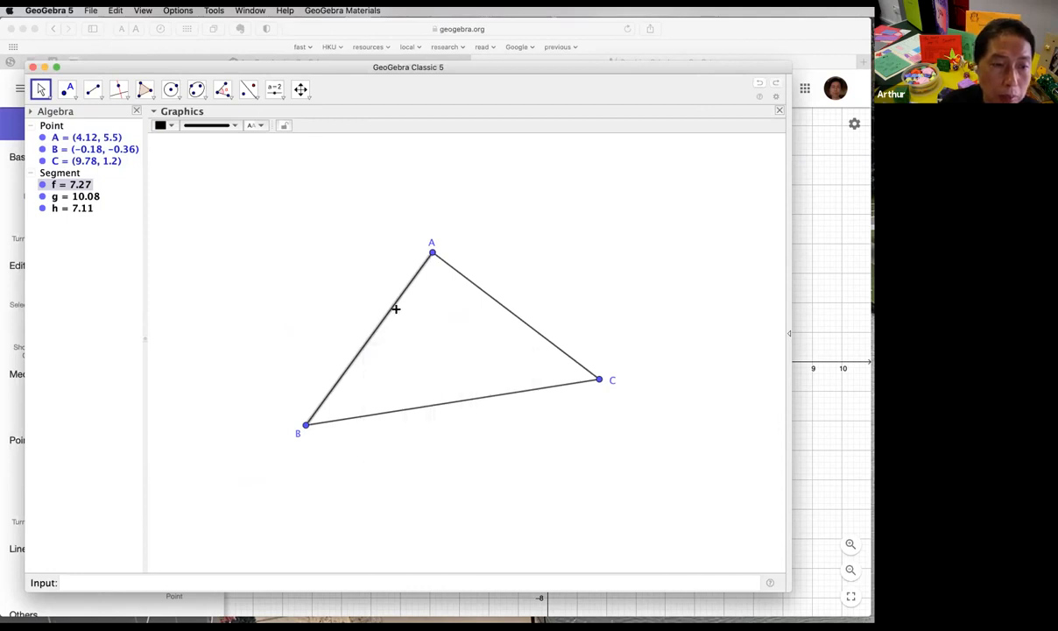
{"action": "mouse_move", "coordinate": [432, 252]}
{"action": "left_mouse_down"}
{"action": "mouse_move", "coordinate": [248, 220]}
{"action": "mouse_move", "coordinate": [467, 237]}
{"action": "mouse_move", "coordinate": [326, 234]}
{"action": "mouse_move", "coordinate": [451, 248]}
{"action": "left_mouse_up"}
{"action": "left_click_drag", "start_coordinate": [599, 381], "coordinate": [619, 407]}
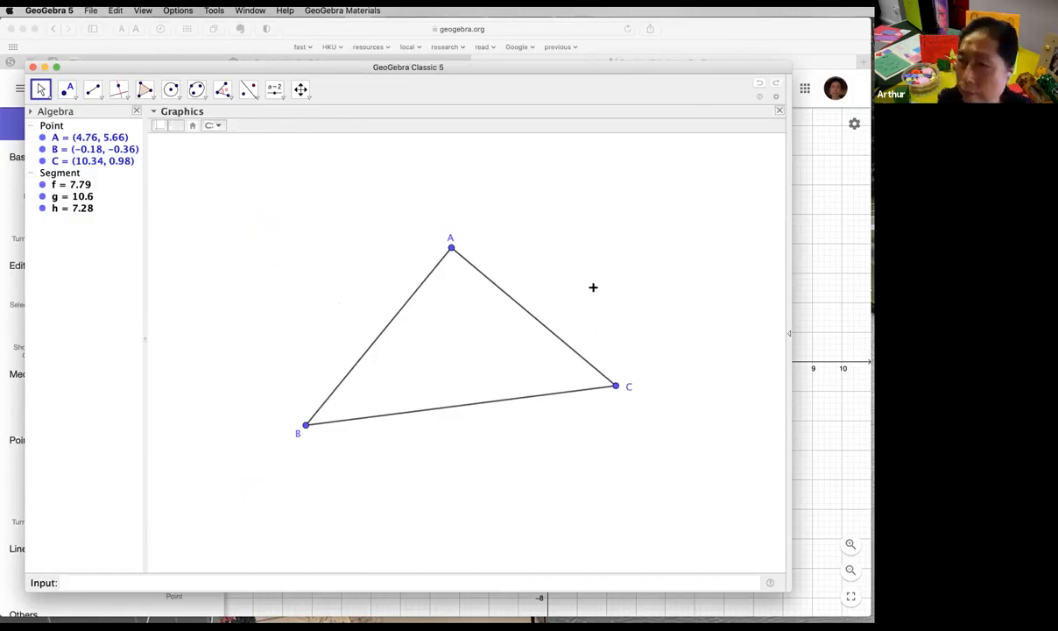
{"action": "left_click_drag", "start_coordinate": [616, 385], "coordinate": [621, 361]}
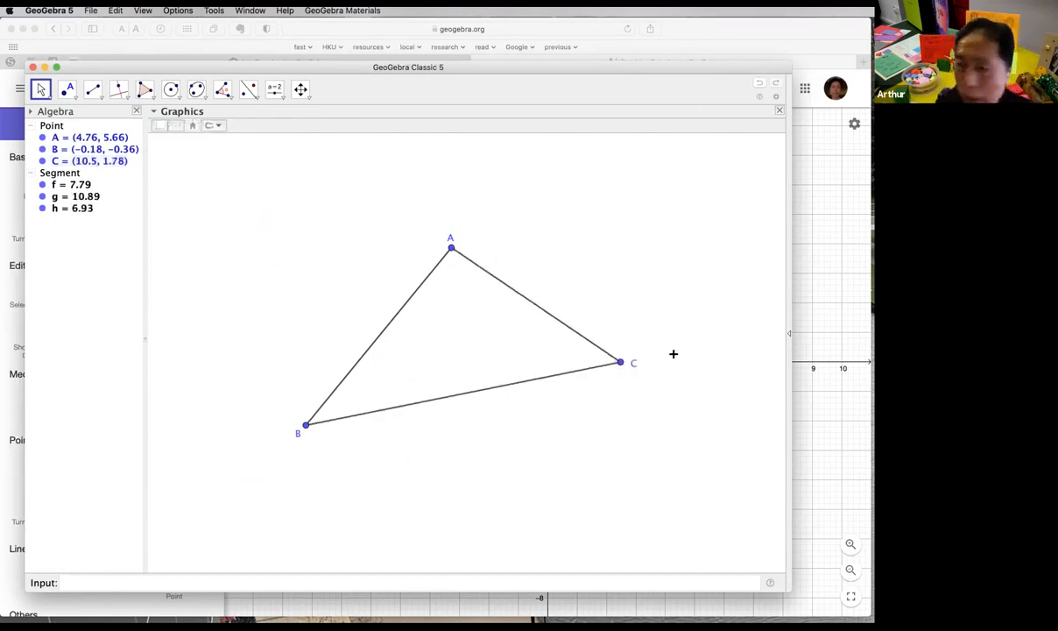
Step: Construct a line through vertex A parallel to segment BC with the Parallel Line tool
{"action": "left_click", "coordinate": [127, 96]}
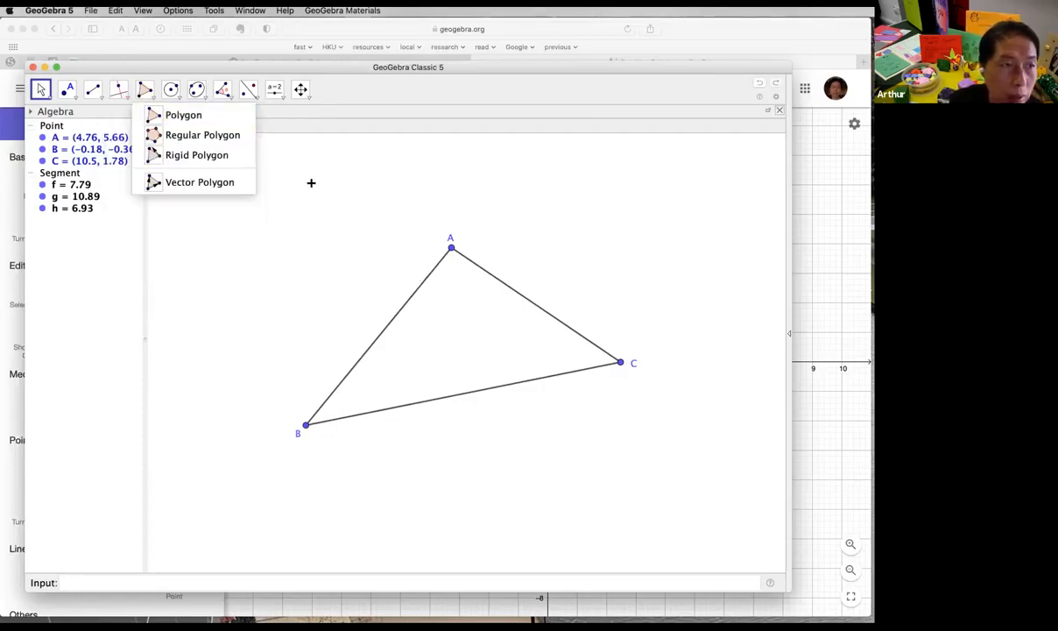
{"action": "left_click", "coordinate": [344, 183]}
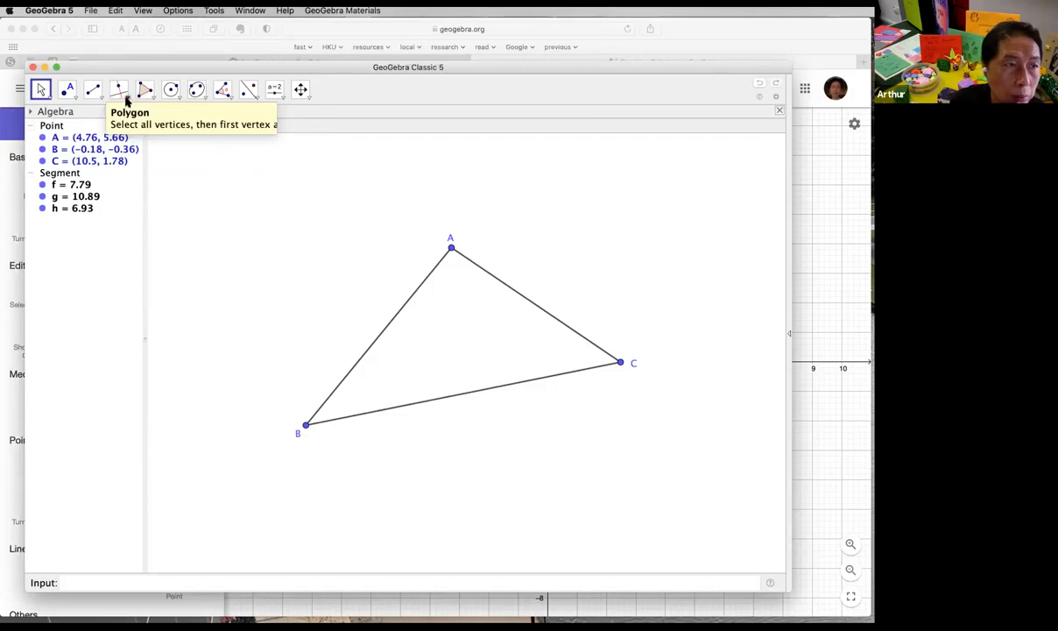
{"action": "left_click", "coordinate": [124, 98]}
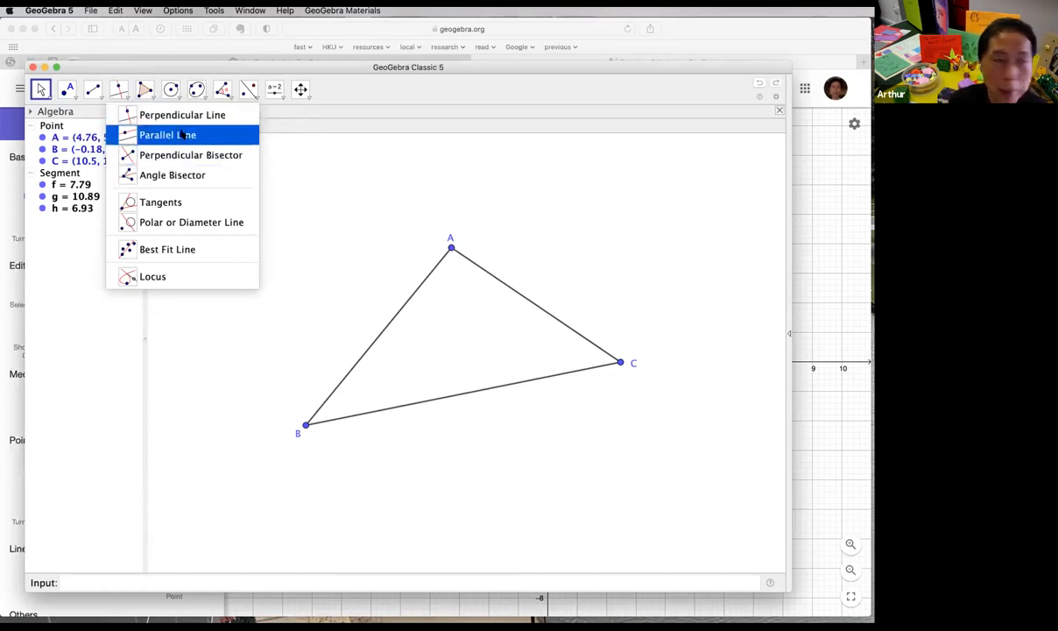
{"action": "left_click", "coordinate": [209, 136]}
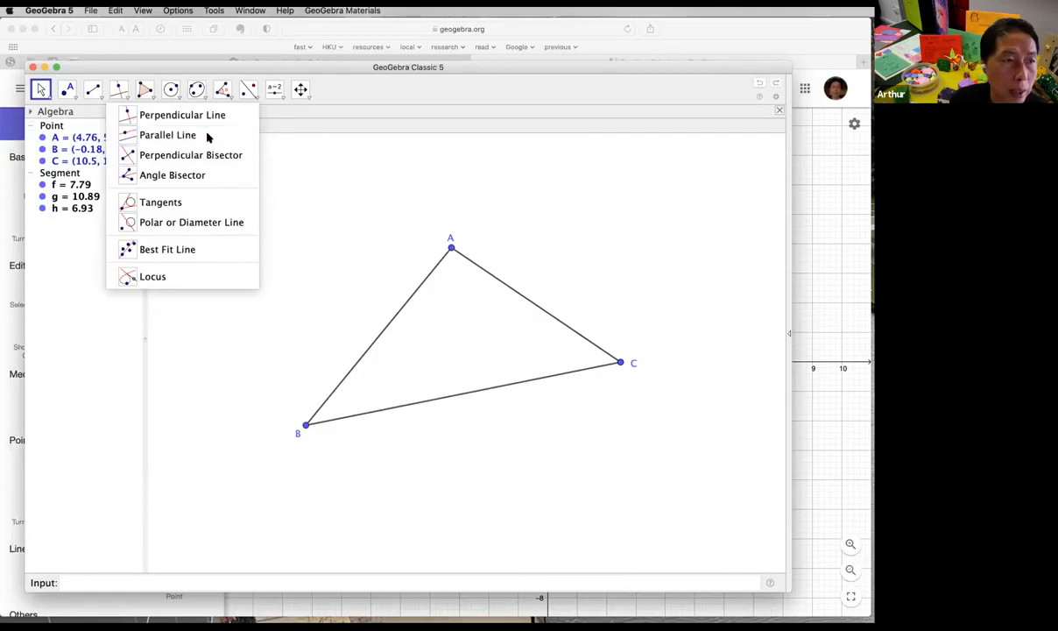
{"action": "left_click", "coordinate": [460, 393]}
{"action": "left_click", "coordinate": [452, 249]}
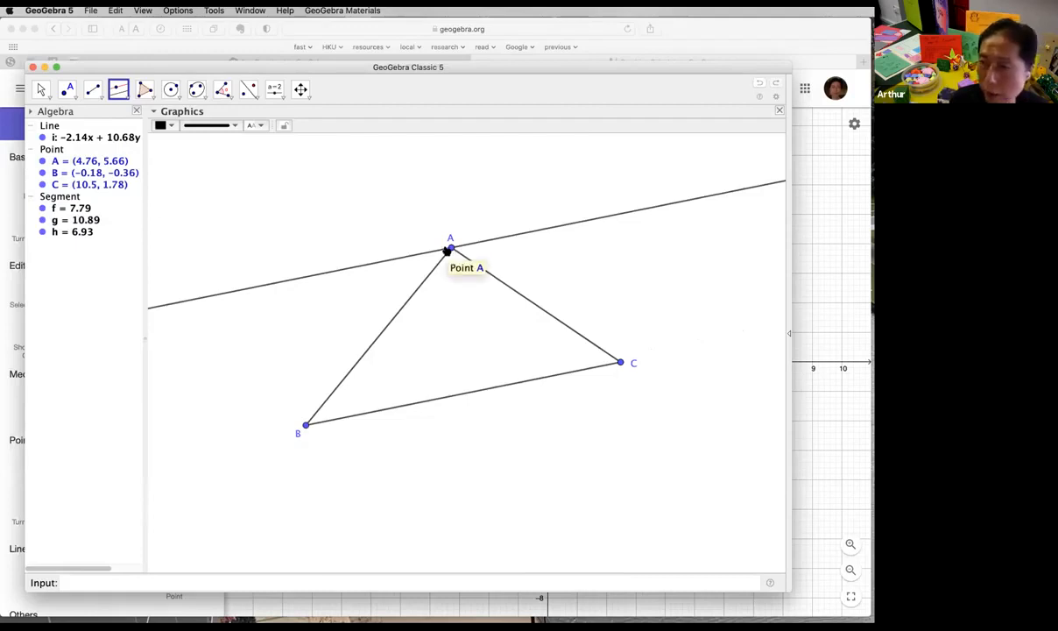
Step: Move vertex A to about (6.1, 5.54) and vertex C to about (10.2, 1.48)
{"action": "left_click", "coordinate": [40, 89]}
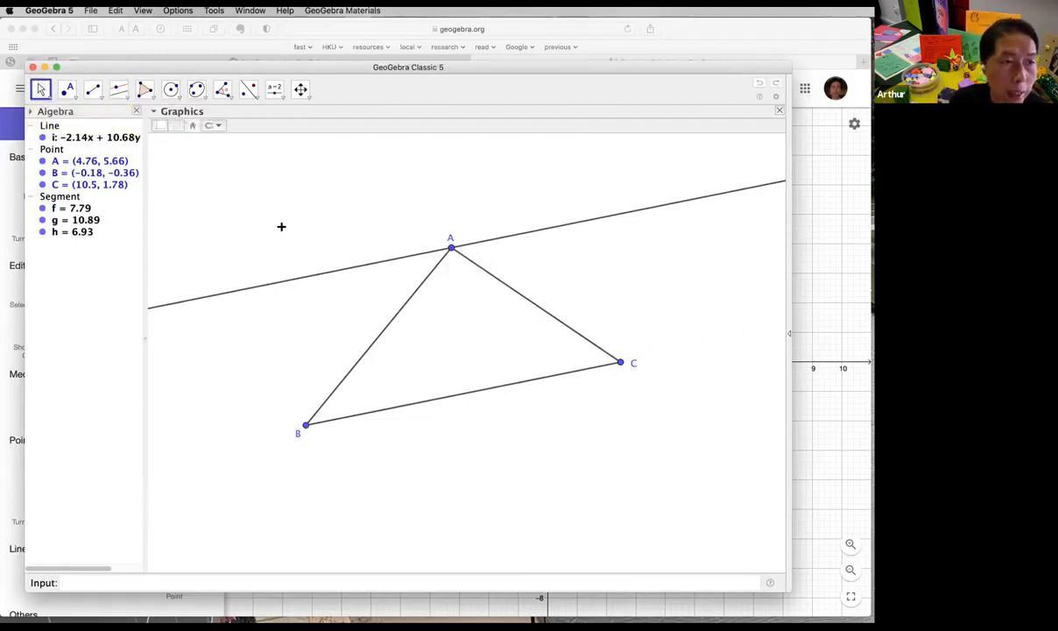
{"action": "left_click_drag", "start_coordinate": [450, 249], "coordinate": [488, 237]}
{"action": "mouse_move", "coordinate": [620, 361]}
{"action": "left_mouse_down"}
{"action": "mouse_move", "coordinate": [519, 571]}
{"action": "mouse_move", "coordinate": [586, 326]}
{"action": "mouse_move", "coordinate": [612, 371]}
{"action": "left_mouse_up"}
{"action": "left_click_drag", "start_coordinate": [529, 231], "coordinate": [490, 252]}
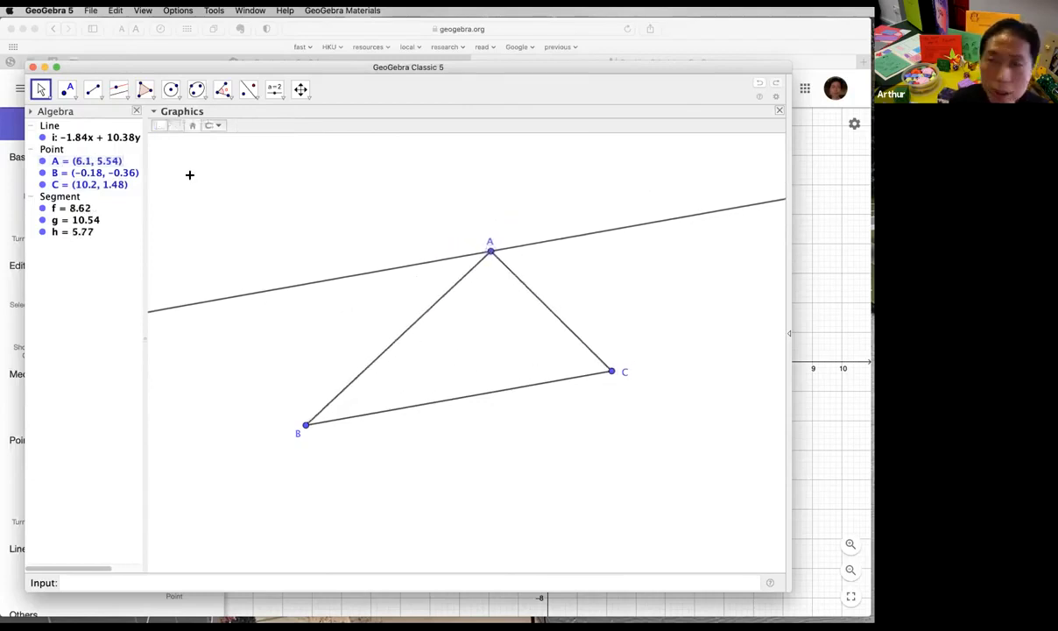
Step: Construct a line through vertex A perpendicular to segment BC with the Perpendicular Line tool
{"action": "left_click", "coordinate": [121, 92]}
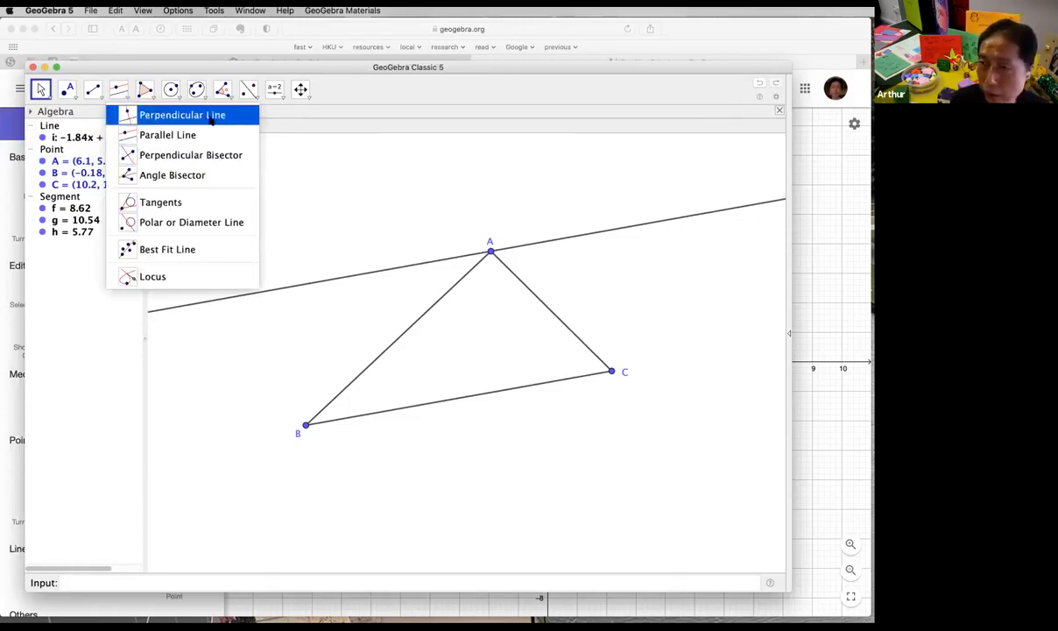
{"action": "left_click", "coordinate": [211, 121]}
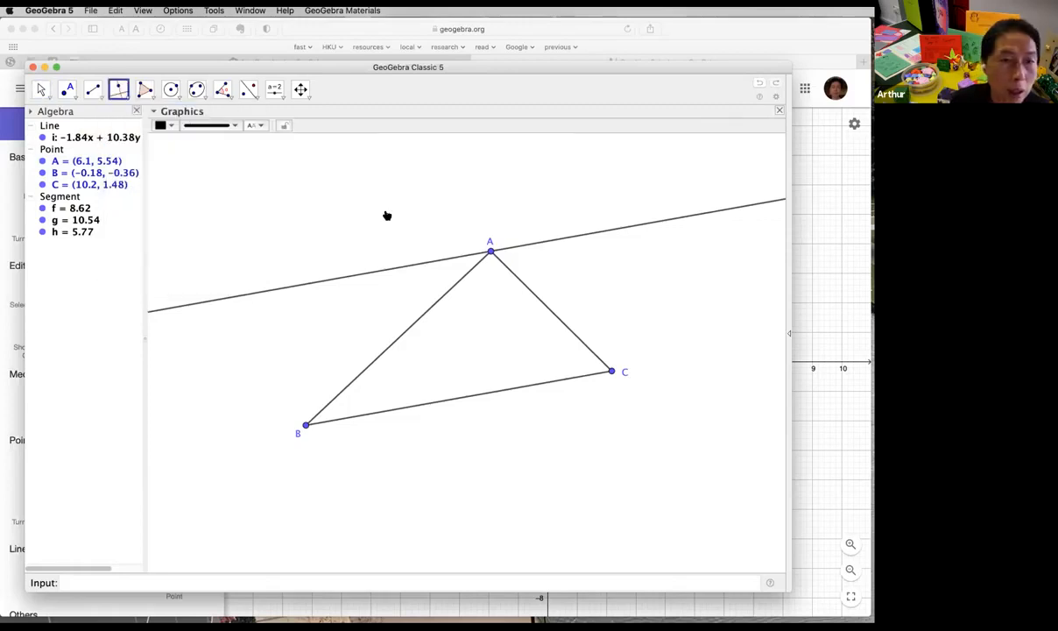
{"action": "left_click", "coordinate": [530, 385]}
{"action": "left_click", "coordinate": [492, 252]}
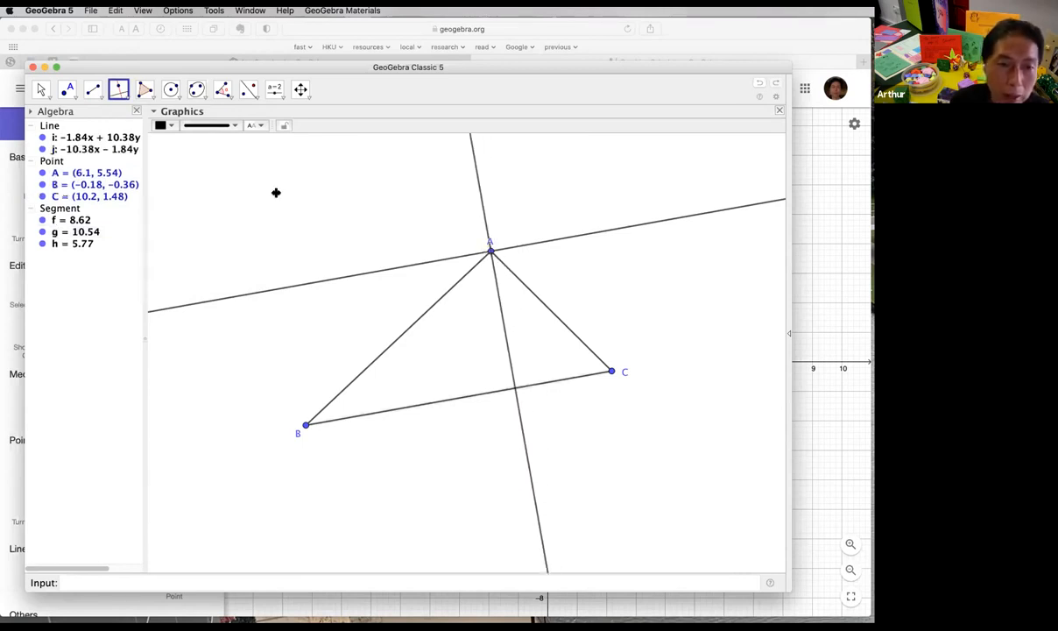
Step: Move vertex C to about (9.7, −1.96) and vertex A to about (3.62, 4.62)
{"action": "left_click", "coordinate": [41, 88]}
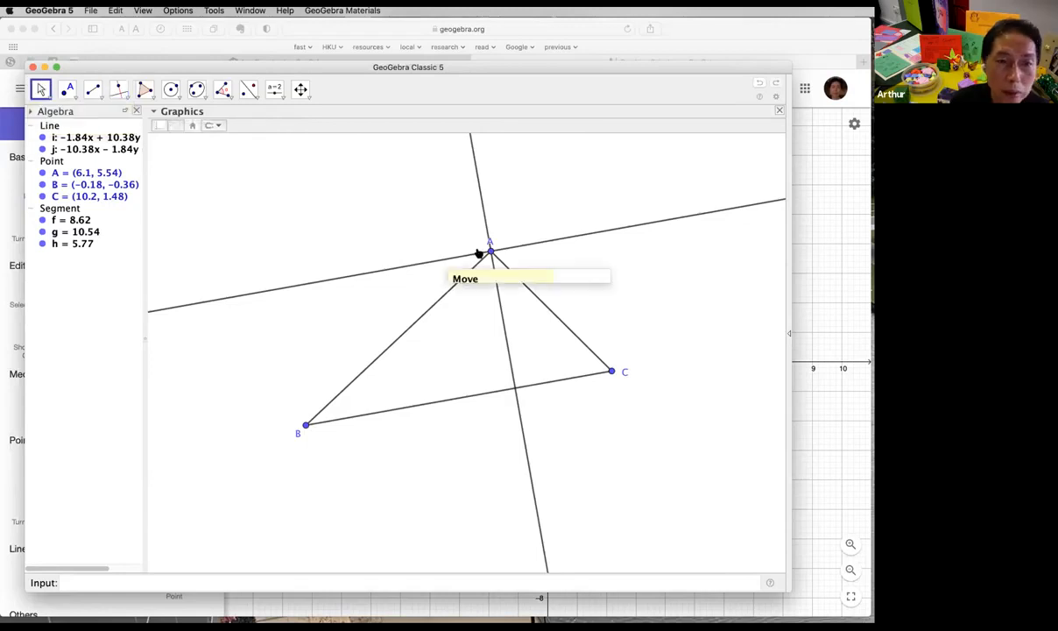
{"action": "left_click_drag", "start_coordinate": [487, 251], "coordinate": [229, 260]}
{"action": "left_click_drag", "start_coordinate": [303, 265], "coordinate": [434, 284]}
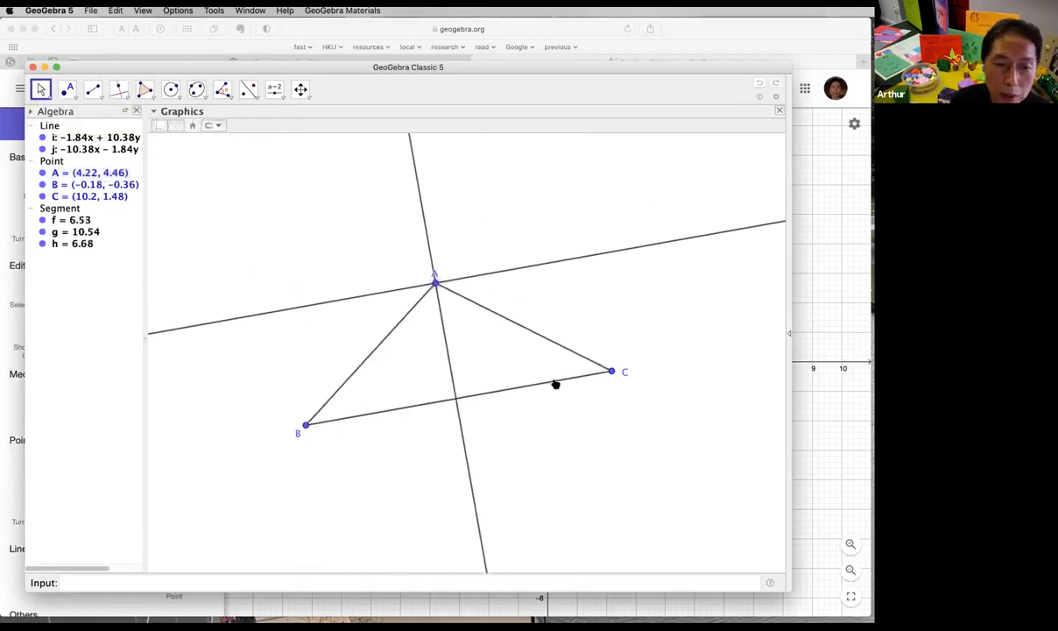
{"action": "left_click_drag", "start_coordinate": [613, 372], "coordinate": [597, 474]}
{"action": "left_click", "coordinate": [635, 448]}
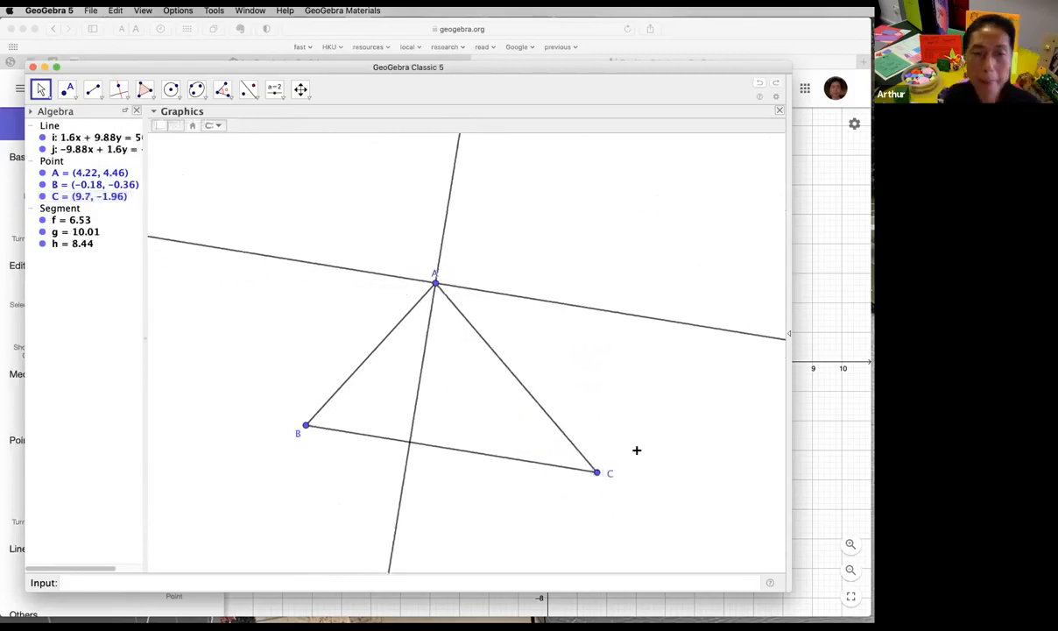
{"action": "mouse_move", "coordinate": [435, 282]}
{"action": "left_mouse_down"}
{"action": "mouse_move", "coordinate": [319, 268]}
{"action": "mouse_move", "coordinate": [550, 319]}
{"action": "mouse_move", "coordinate": [247, 244]}
{"action": "mouse_move", "coordinate": [387, 236]}
{"action": "mouse_move", "coordinate": [496, 279]}
{"action": "mouse_move", "coordinate": [418, 279]}
{"action": "left_mouse_up"}
{"action": "left_click", "coordinate": [549, 267]}
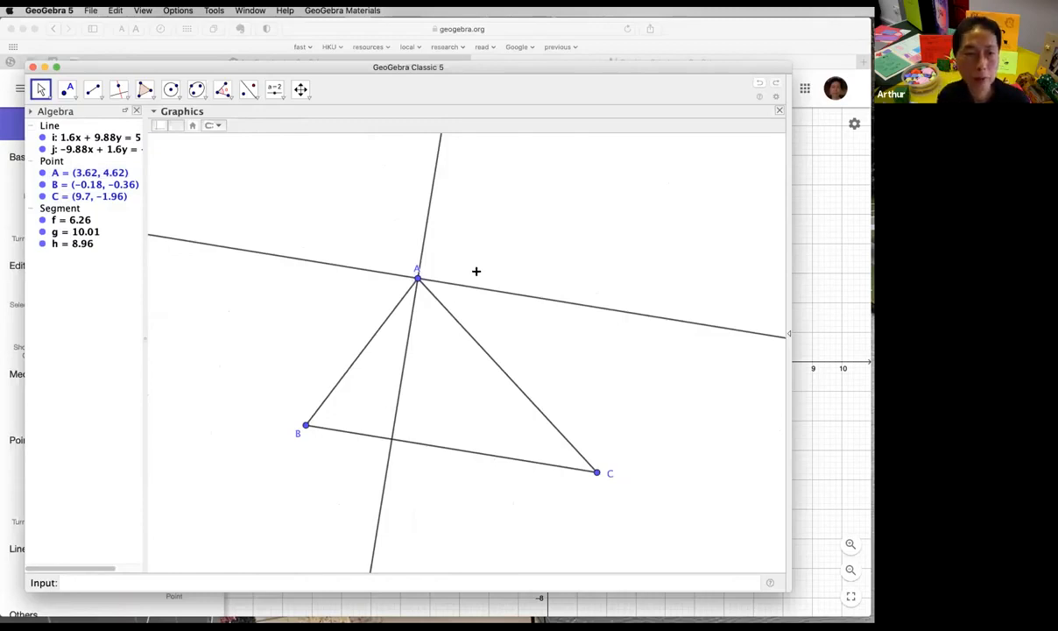
Step: Delete the parallel line and the perpendicular line through vertex A
{"action": "left_click", "coordinate": [513, 291]}
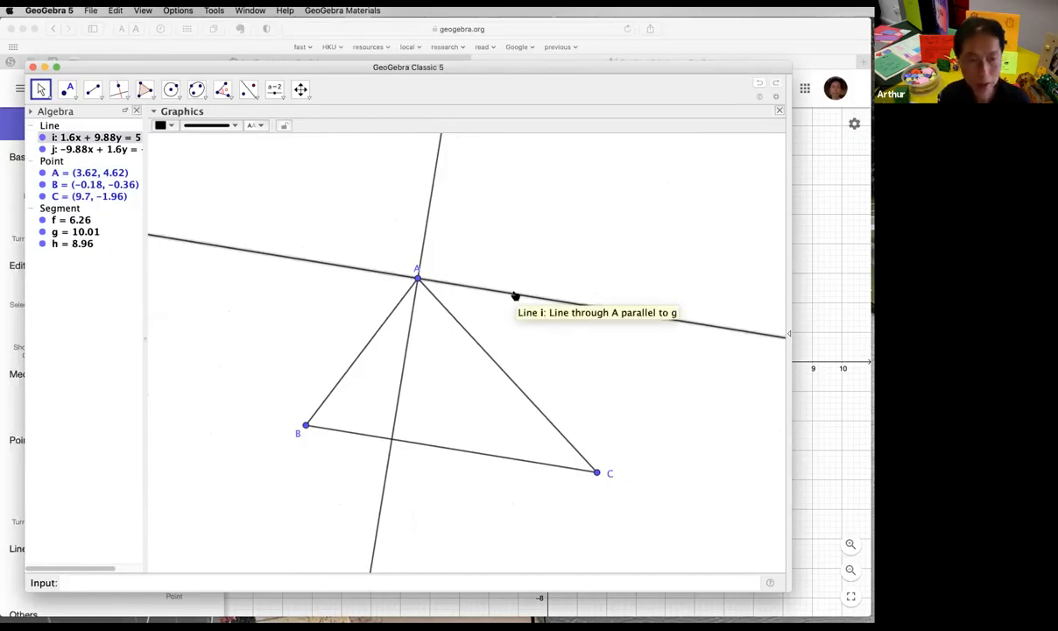
{"action": "key", "text": "Delete"}
{"action": "left_click", "coordinate": [426, 239]}
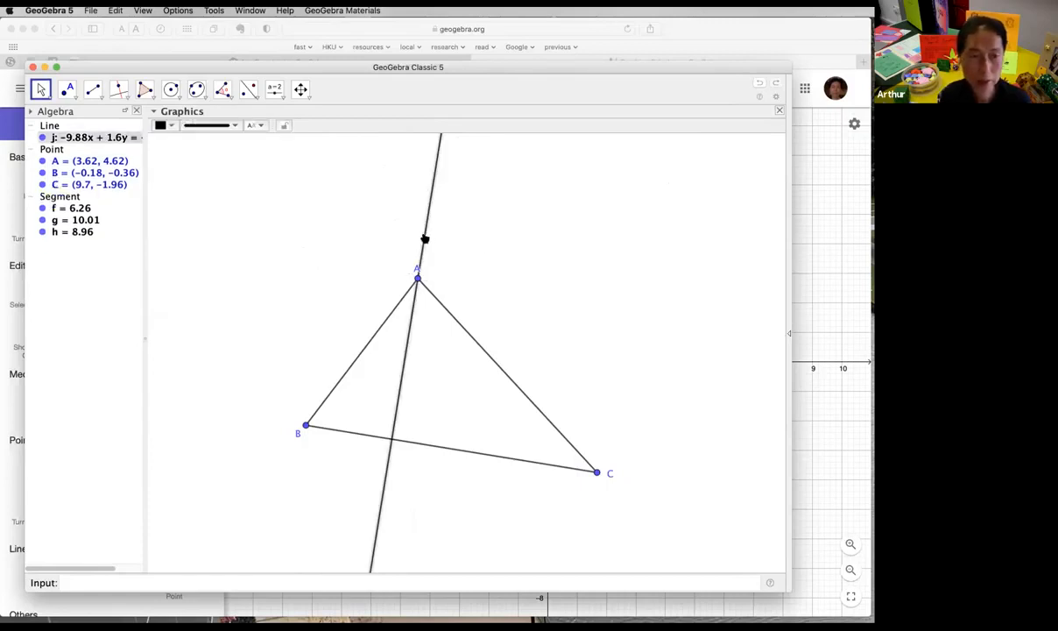
{"action": "key", "text": "Delete"}
Step: Move vertex A to about (3.6, 5.04) and vertex C to about (10.64, −1.52)
{"action": "mouse_move", "coordinate": [418, 279]}
{"action": "left_mouse_down"}
{"action": "mouse_move", "coordinate": [377, 251]}
{"action": "mouse_move", "coordinate": [508, 246]}
{"action": "mouse_move", "coordinate": [417, 266]}
{"action": "left_mouse_up"}
{"action": "left_click_drag", "start_coordinate": [597, 472], "coordinate": [624, 460]}
{"action": "left_click", "coordinate": [600, 340]}
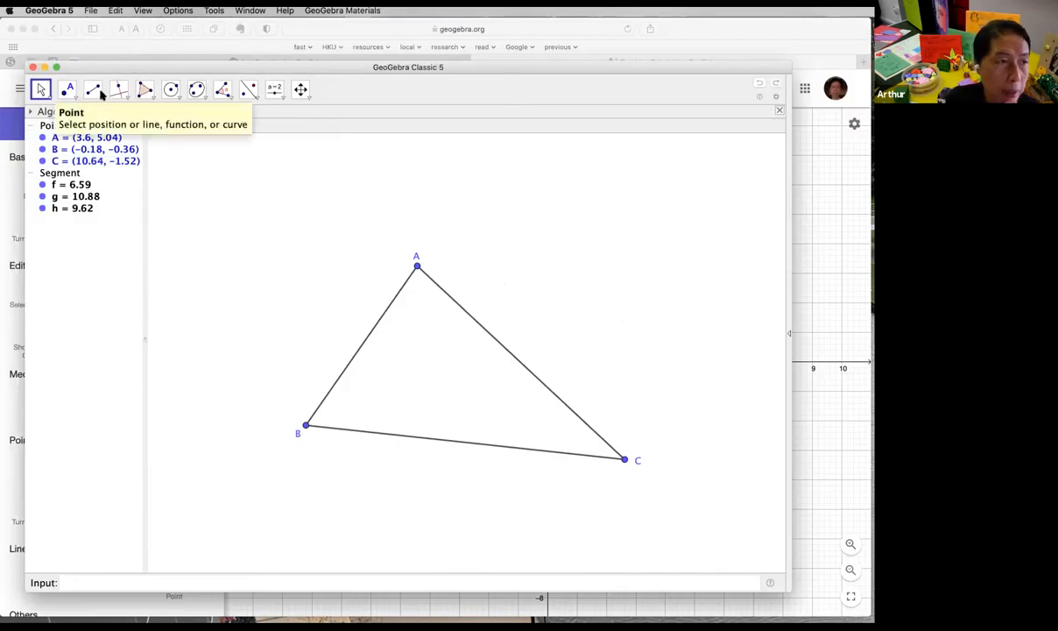
Step: Construct the perpendicular bisector of segment AB, and move vertex A to about (6.2, 5.7)
{"action": "left_click", "coordinate": [123, 98]}
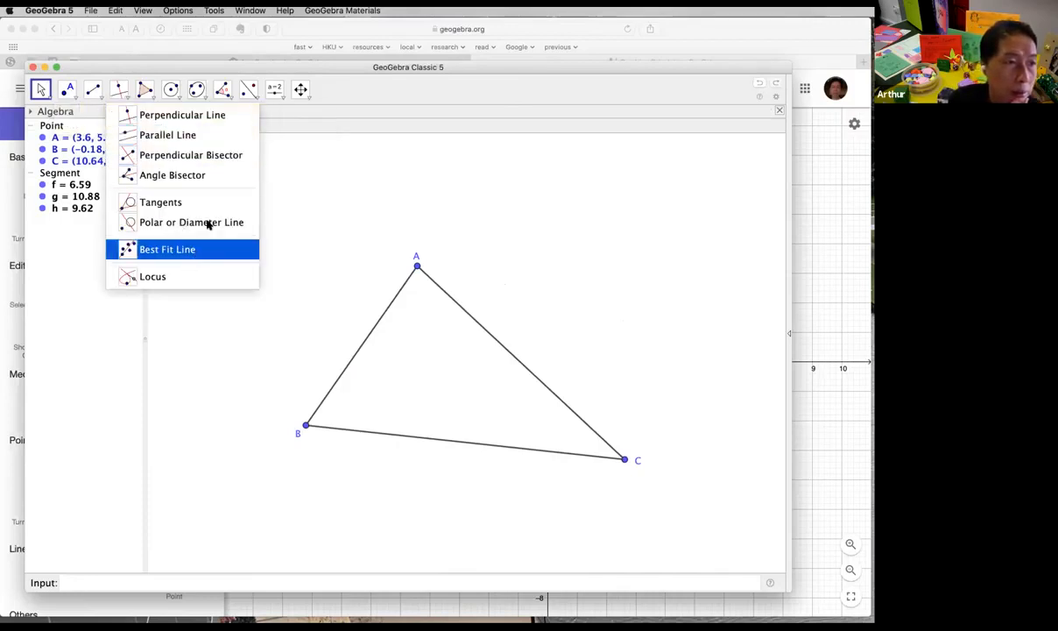
{"action": "left_click", "coordinate": [233, 159]}
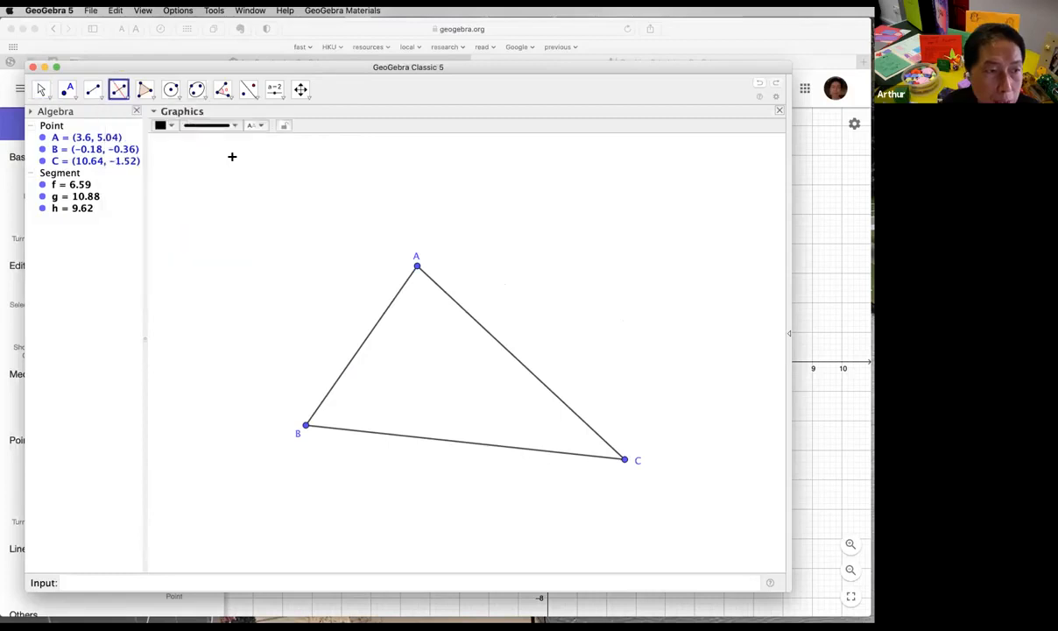
{"action": "left_click", "coordinate": [366, 342]}
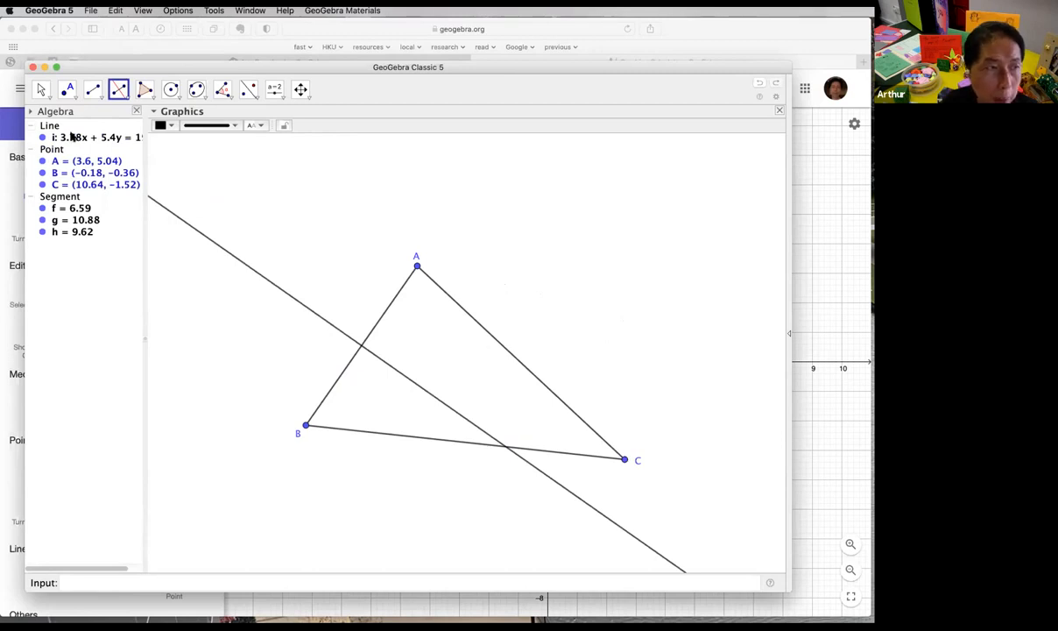
{"action": "left_click", "coordinate": [42, 87]}
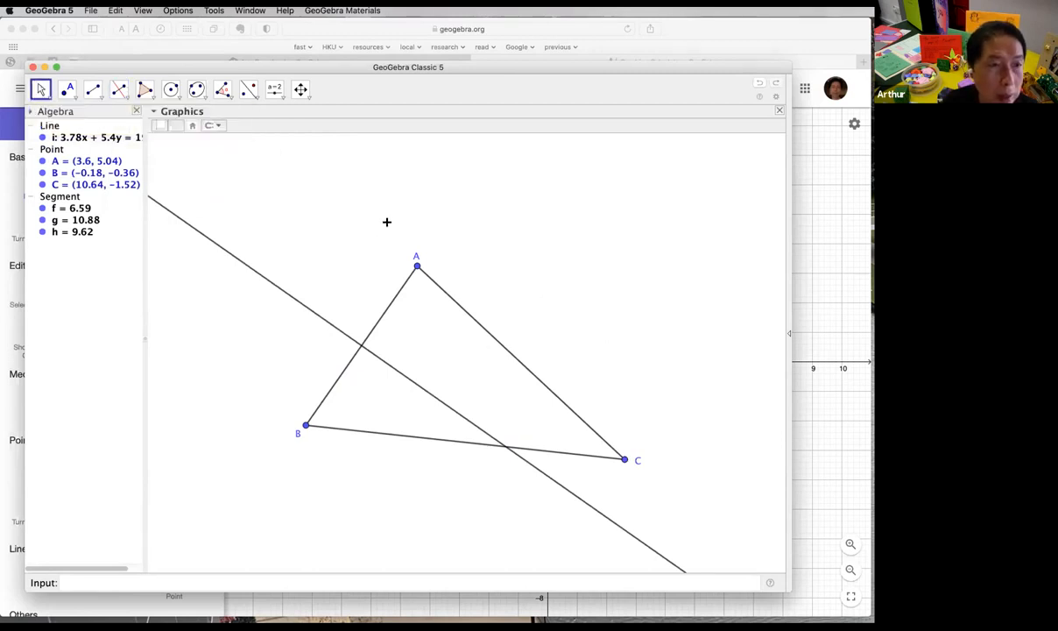
{"action": "left_click_drag", "start_coordinate": [416, 266], "coordinate": [481, 249]}
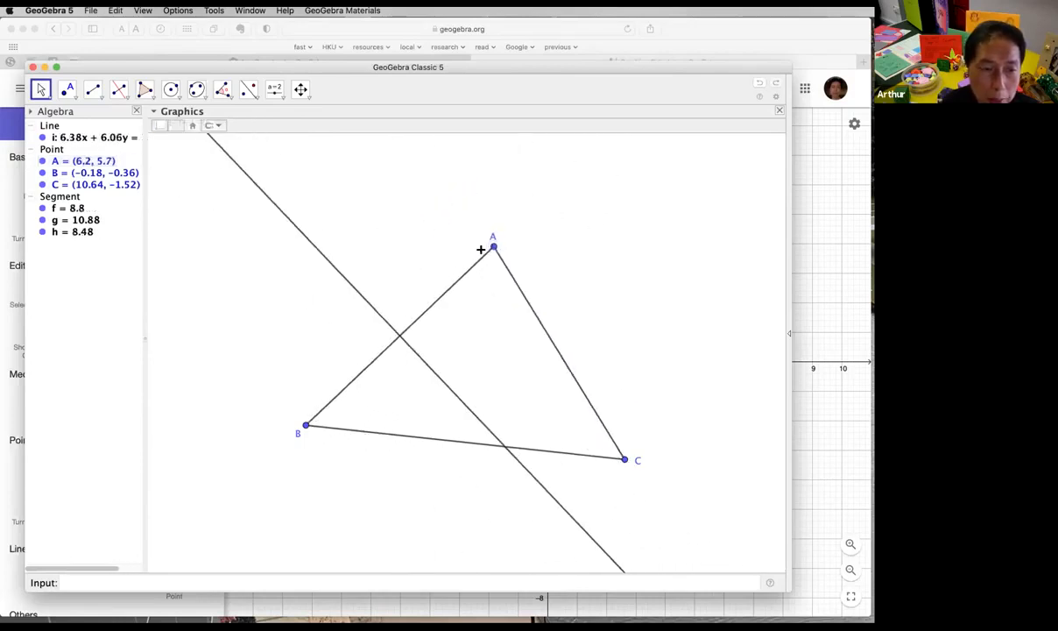
Step: Colour the perpendicular bisector of AB violet, and move vertex A to about (5.8, 6.3)
{"action": "left_click", "coordinate": [423, 365]}
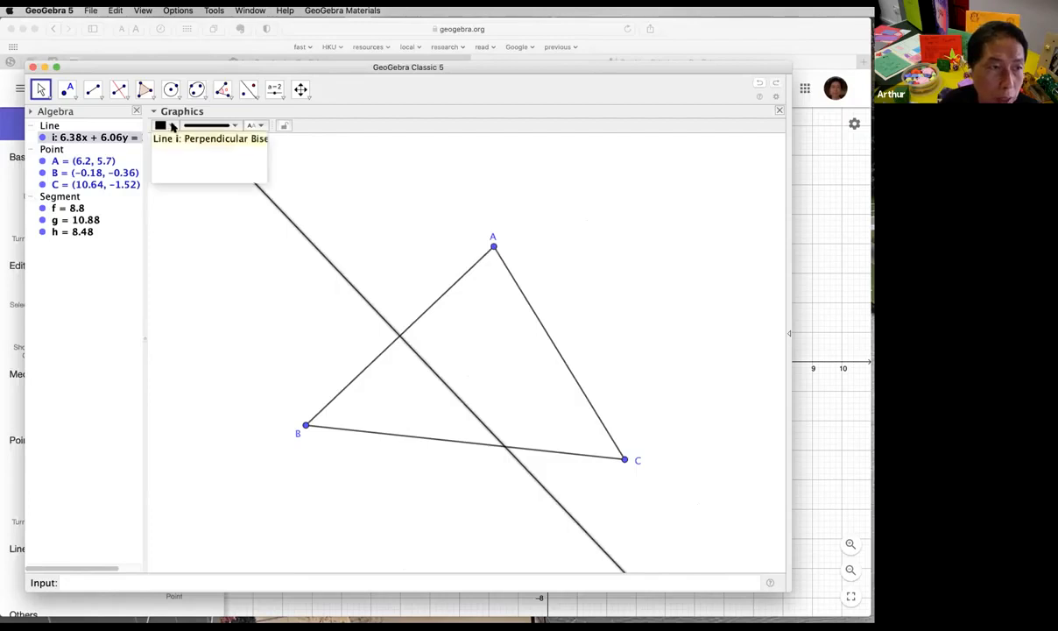
{"action": "left_click", "coordinate": [171, 125]}
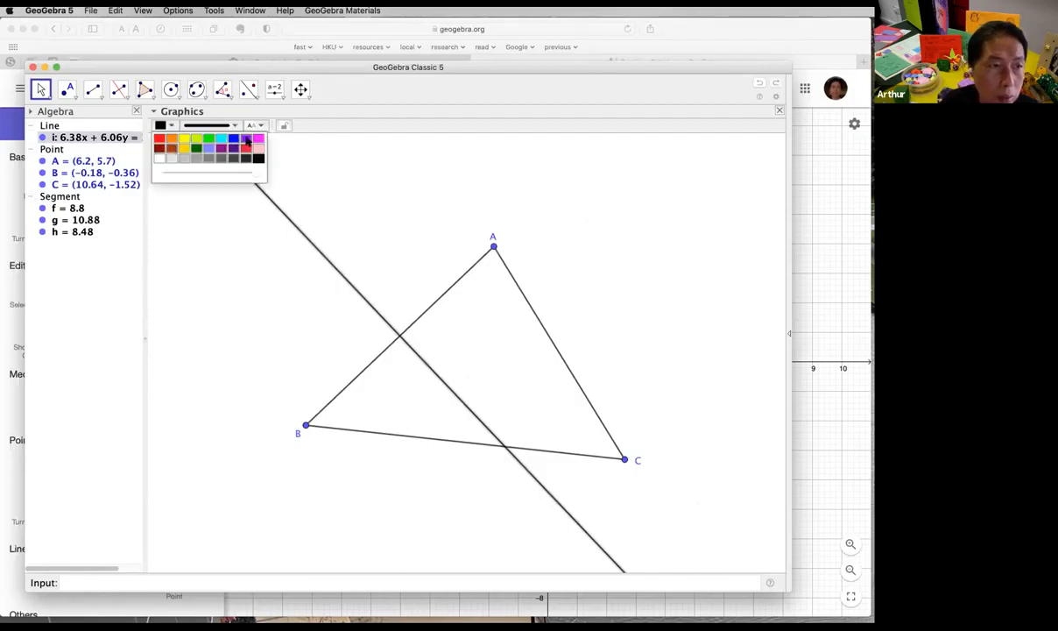
{"action": "left_click", "coordinate": [209, 147]}
{"action": "left_click_drag", "start_coordinate": [496, 248], "coordinate": [481, 230]}
{"action": "left_click", "coordinate": [577, 239]}
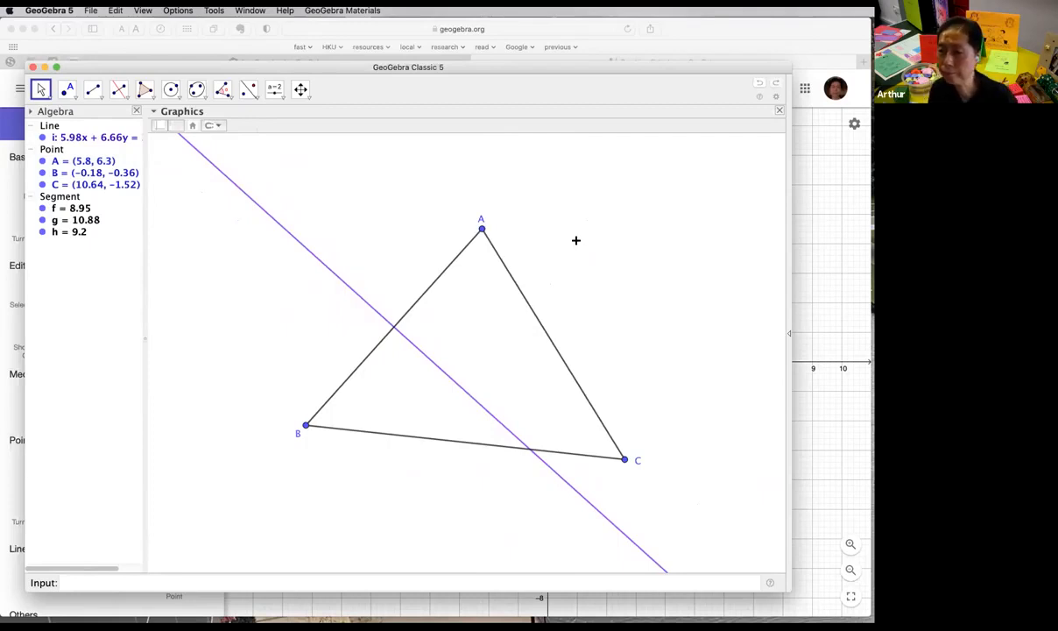
Step: Construct the perpendicular bisector of segment AC with the Perpendicular Bisector tool
{"action": "left_click", "coordinate": [535, 315]}
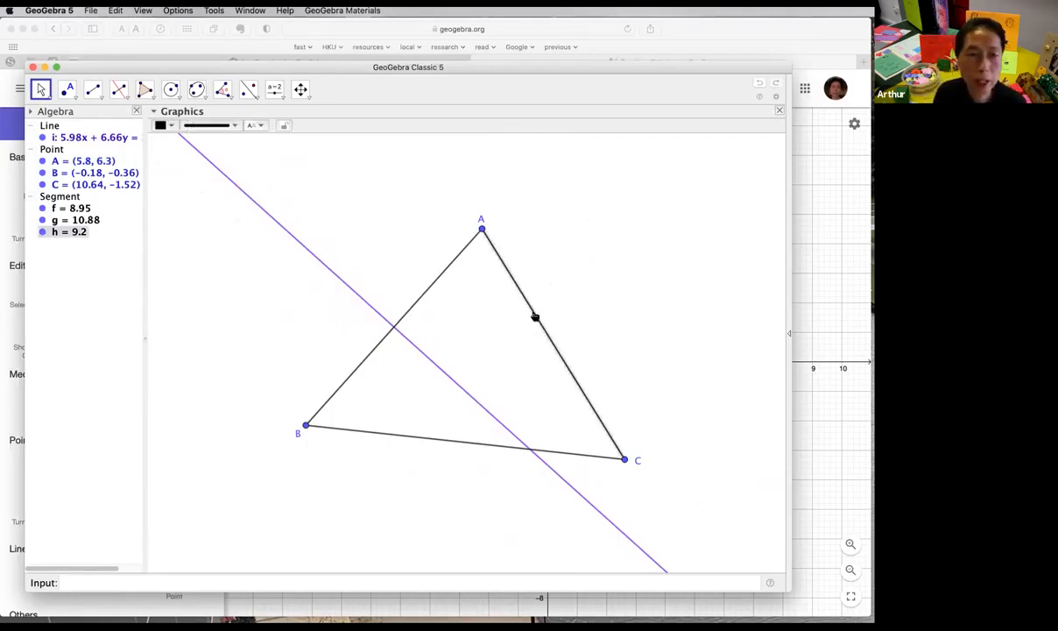
{"action": "left_click", "coordinate": [552, 303]}
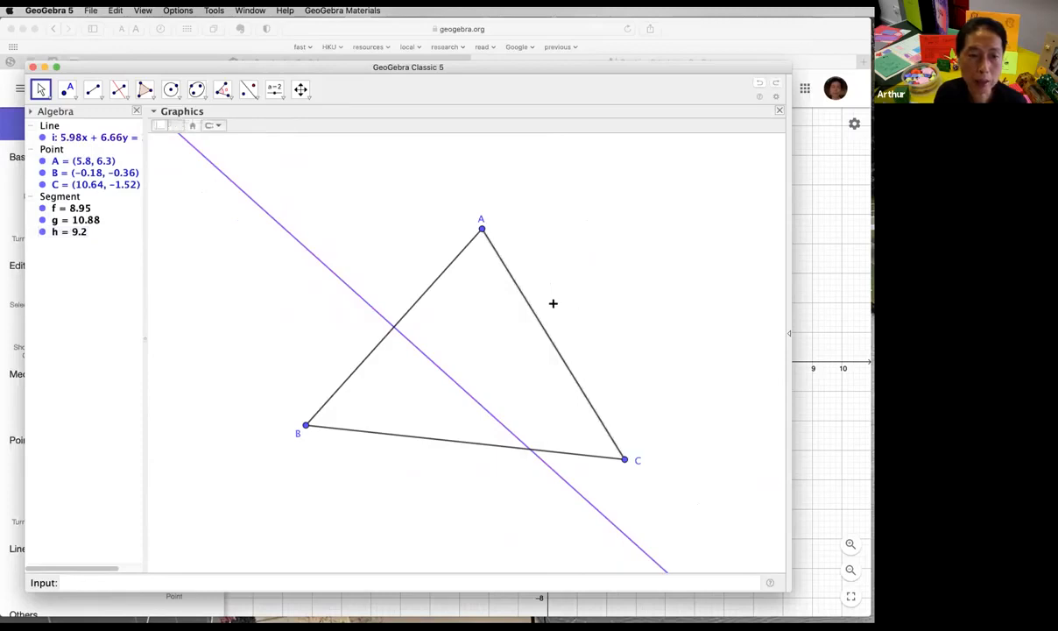
{"action": "left_click", "coordinate": [120, 94]}
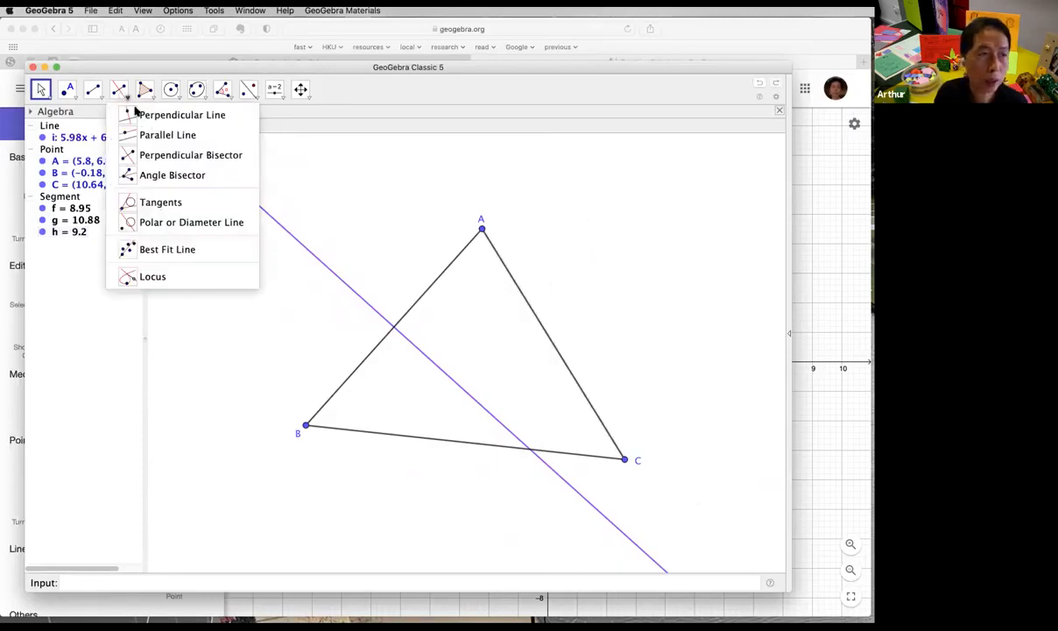
{"action": "left_click", "coordinate": [193, 156]}
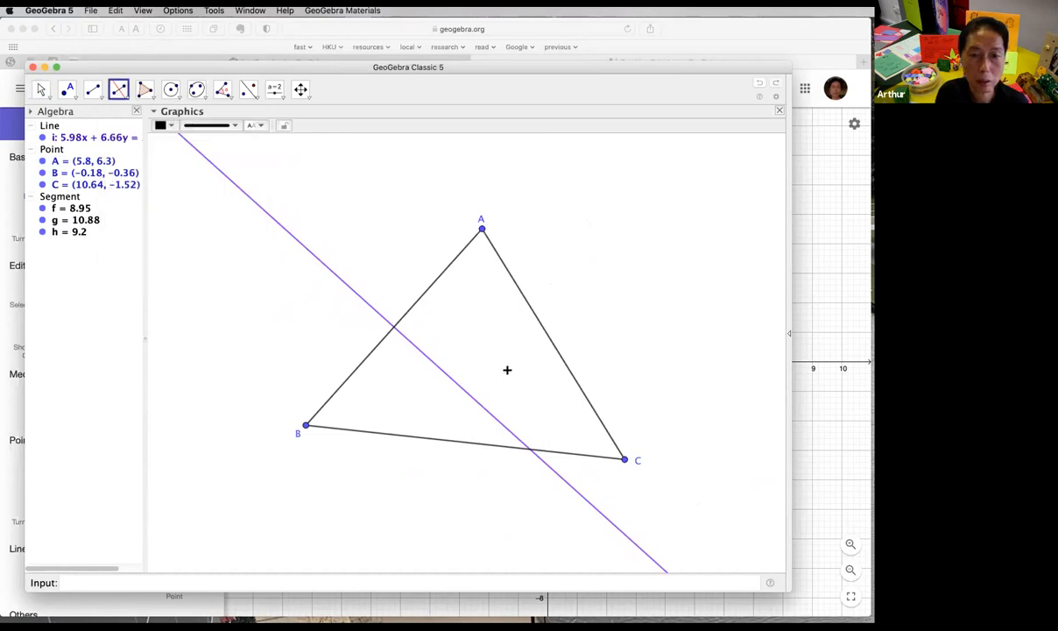
{"action": "left_click", "coordinate": [560, 358]}
Step: Colour the perpendicular bisector of AC violet to match the bisector of AB
{"action": "left_click", "coordinate": [41, 89]}
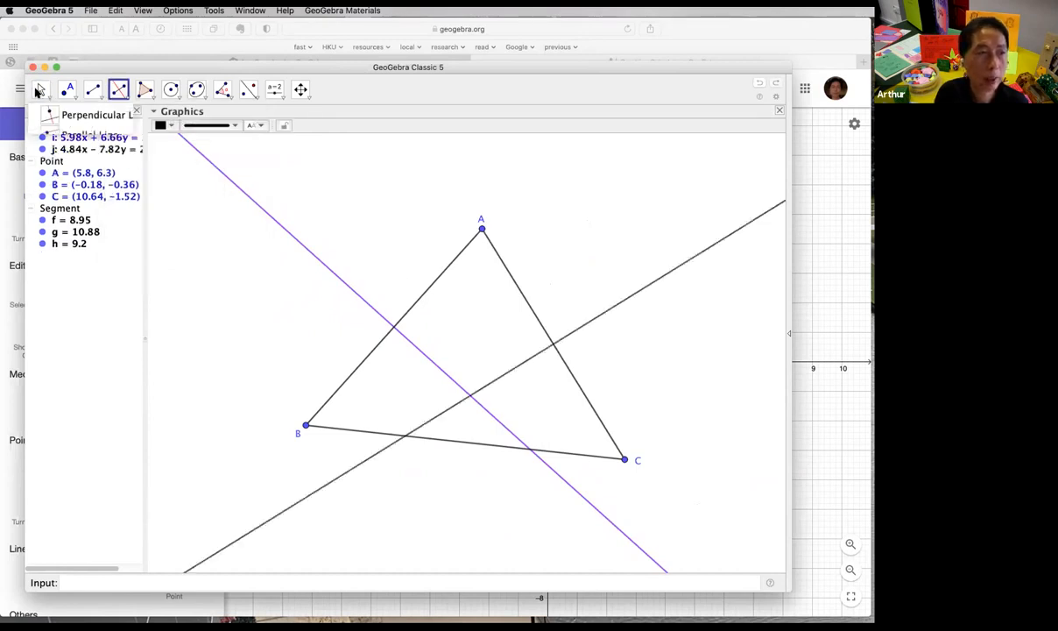
{"action": "left_click", "coordinate": [602, 314]}
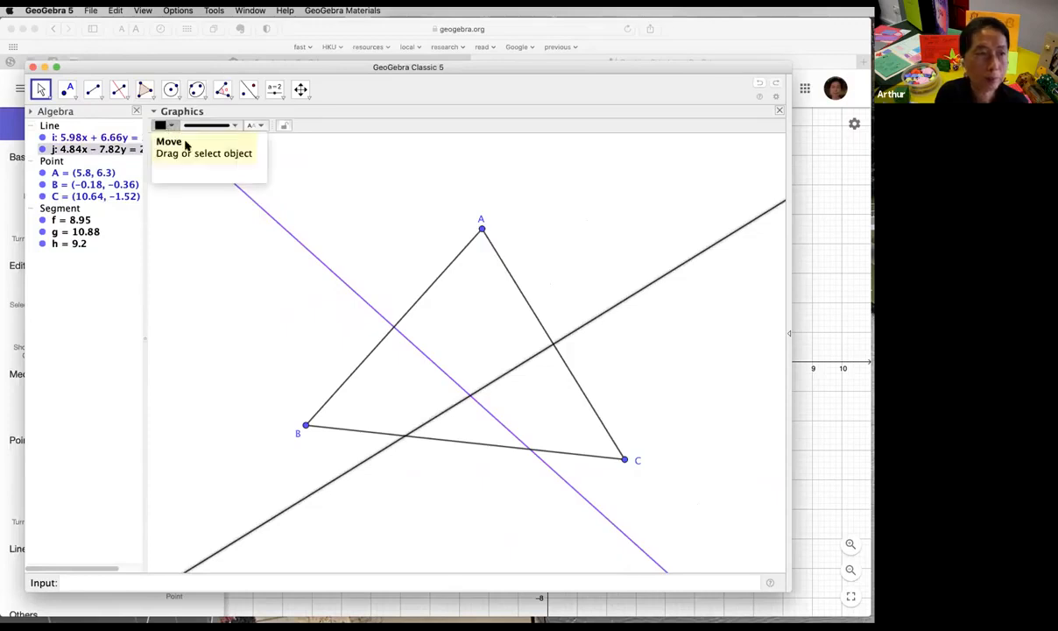
{"action": "left_click", "coordinate": [161, 126]}
{"action": "left_click", "coordinate": [248, 146]}
Step: Move vertex A to about (7.5, 6.12), B to about (−0.5, −1.48) and C to about (10.6, −1.52)
{"action": "left_click_drag", "start_coordinate": [481, 230], "coordinate": [225, 284]}
{"action": "left_click_drag", "start_coordinate": [296, 277], "coordinate": [472, 235]}
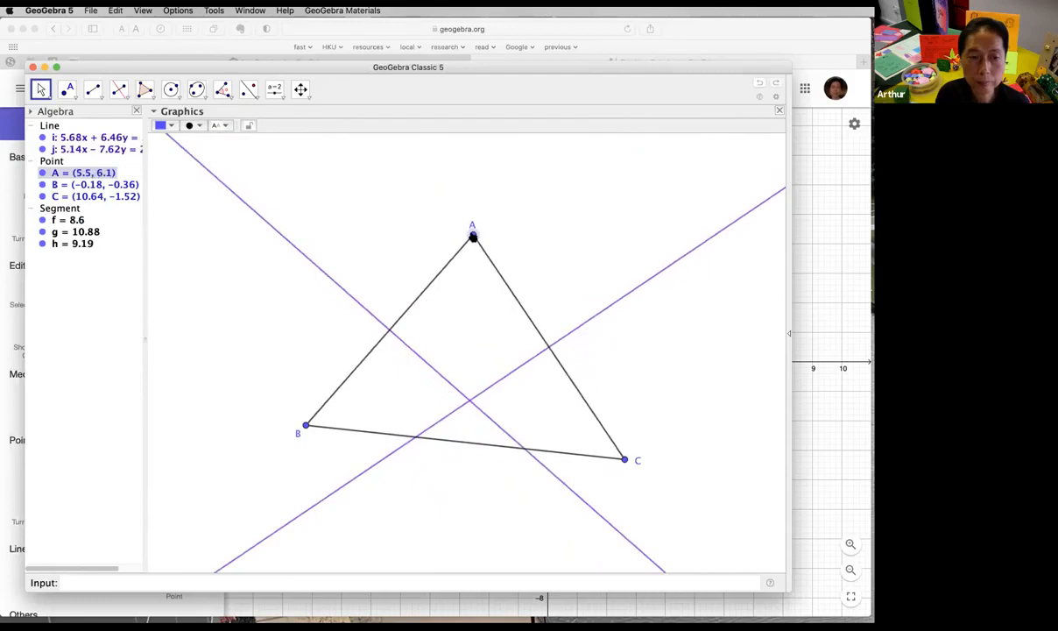
{"action": "left_click_drag", "start_coordinate": [305, 426], "coordinate": [299, 455]}
{"action": "mouse_move", "coordinate": [624, 459]}
{"action": "left_mouse_down"}
{"action": "mouse_move", "coordinate": [602, 455]}
{"action": "mouse_move", "coordinate": [624, 459]}
{"action": "left_mouse_up"}
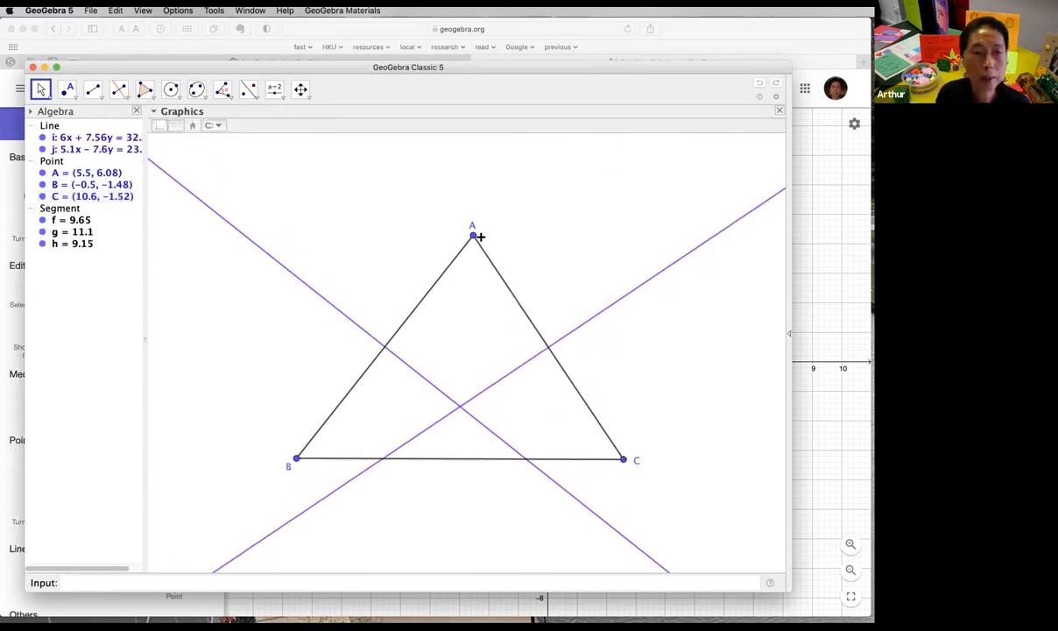
{"action": "left_click_drag", "start_coordinate": [470, 234], "coordinate": [530, 232]}
Step: Place a point where the two perpendicular bisectors intersect, and move vertex A to about (7.32, 7.1)
{"action": "left_click", "coordinate": [74, 98]}
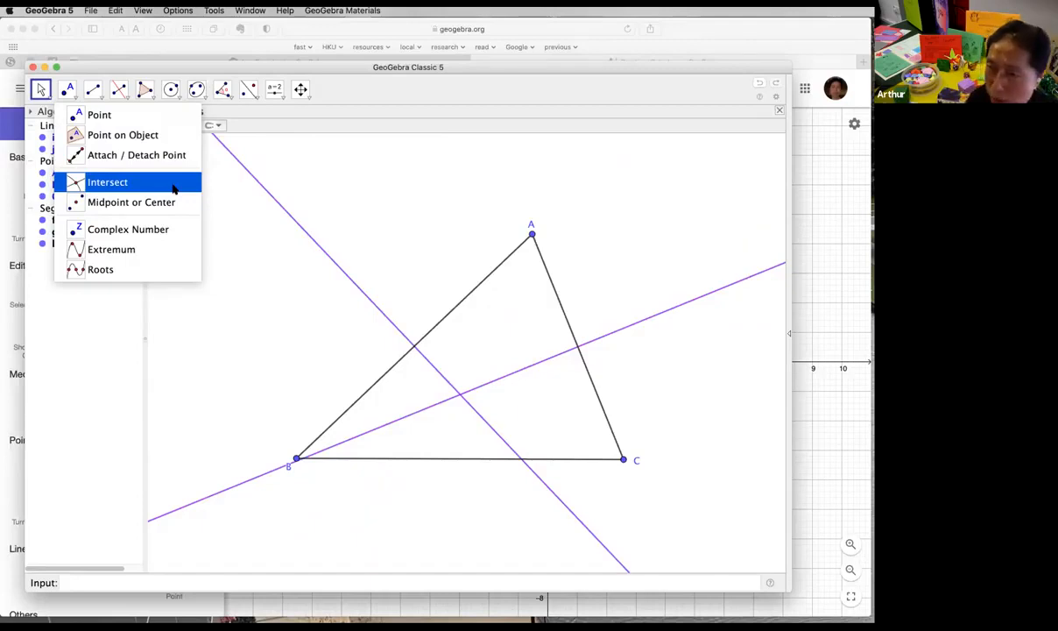
{"action": "left_click", "coordinate": [112, 119]}
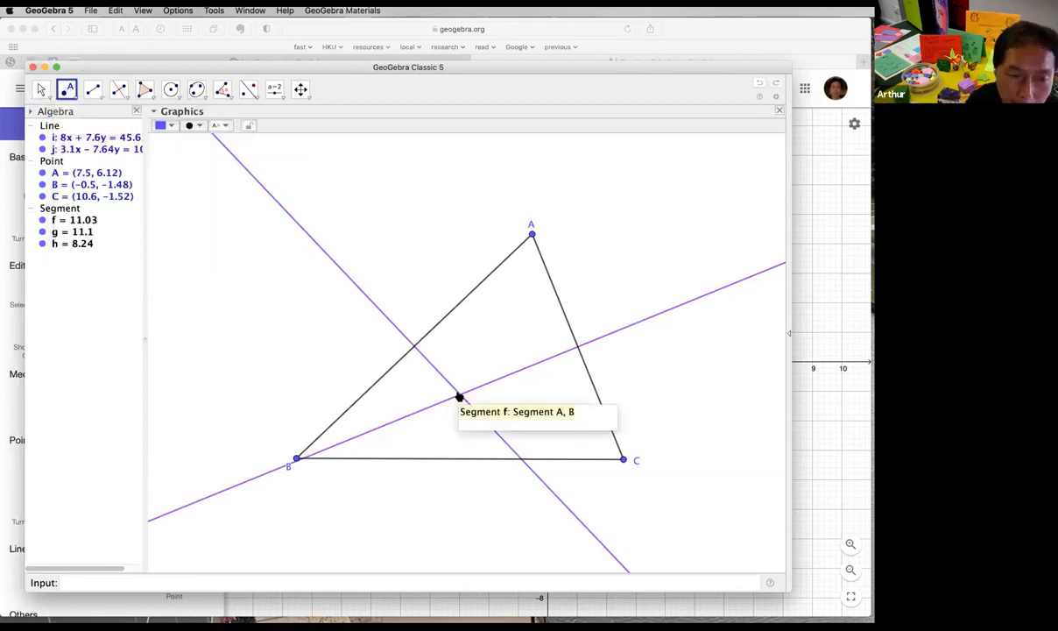
{"action": "left_click", "coordinate": [460, 395]}
{"action": "left_click", "coordinate": [41, 89]}
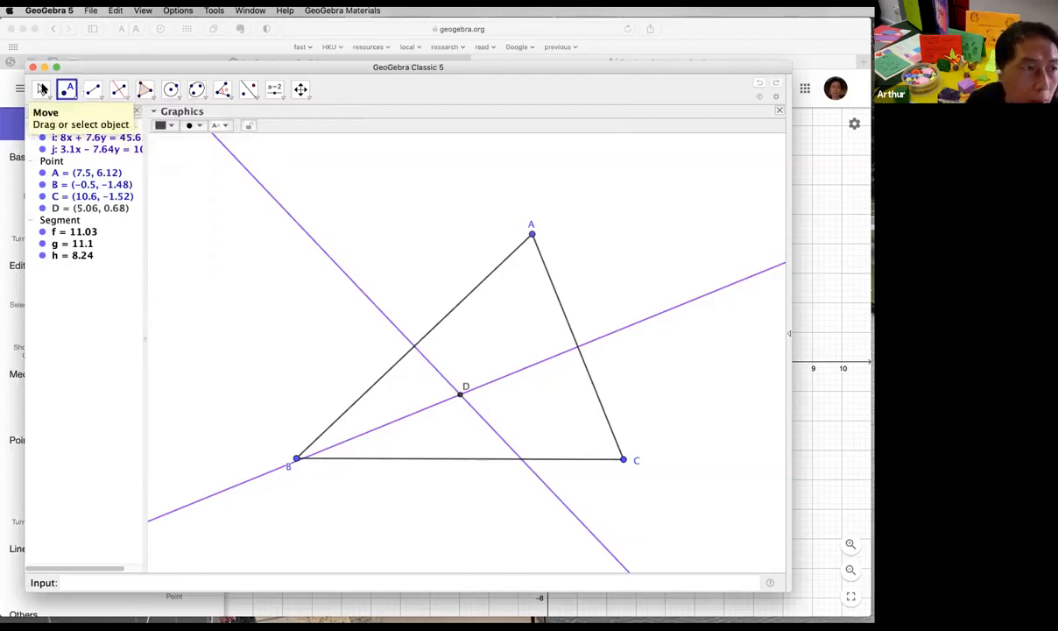
{"action": "left_click_drag", "start_coordinate": [532, 233], "coordinate": [526, 206]}
{"action": "left_click", "coordinate": [460, 375]}
{"action": "double_click", "coordinate": [461, 375]}
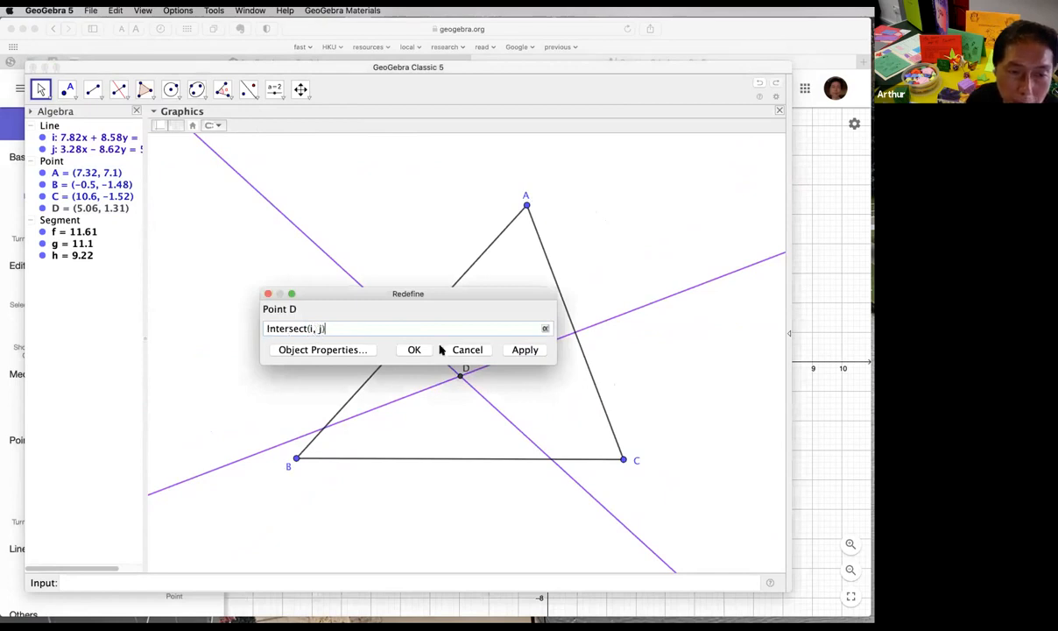
{"action": "left_click", "coordinate": [527, 350]}
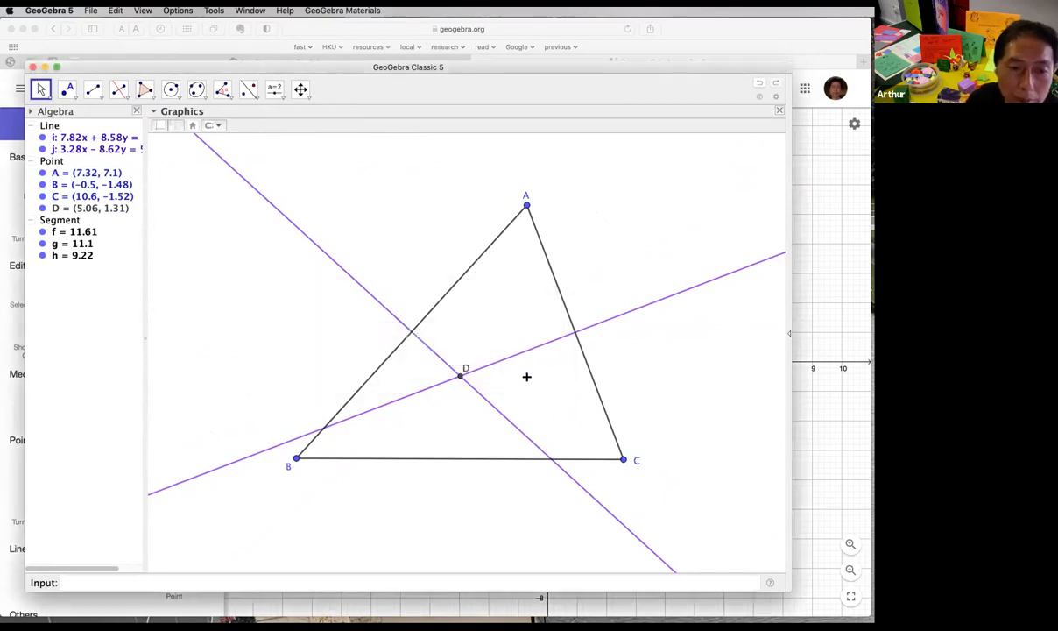
Step: Colour the intersection point D of the two bisectors red
{"action": "left_click", "coordinate": [461, 376]}
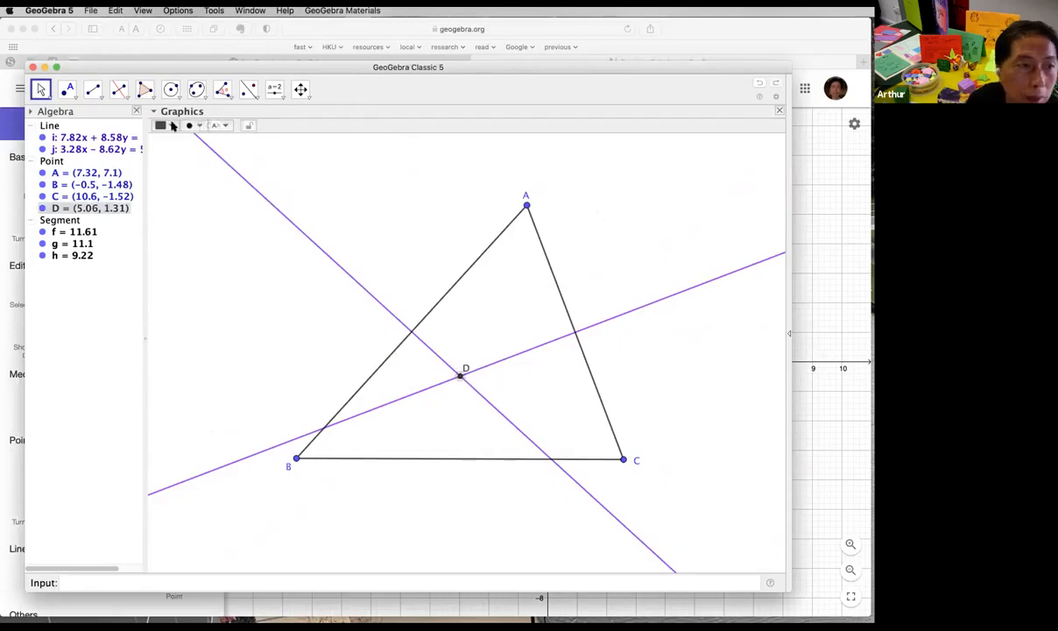
{"action": "left_click", "coordinate": [171, 128]}
{"action": "left_click", "coordinate": [150, 132]}
{"action": "left_click", "coordinate": [321, 177]}
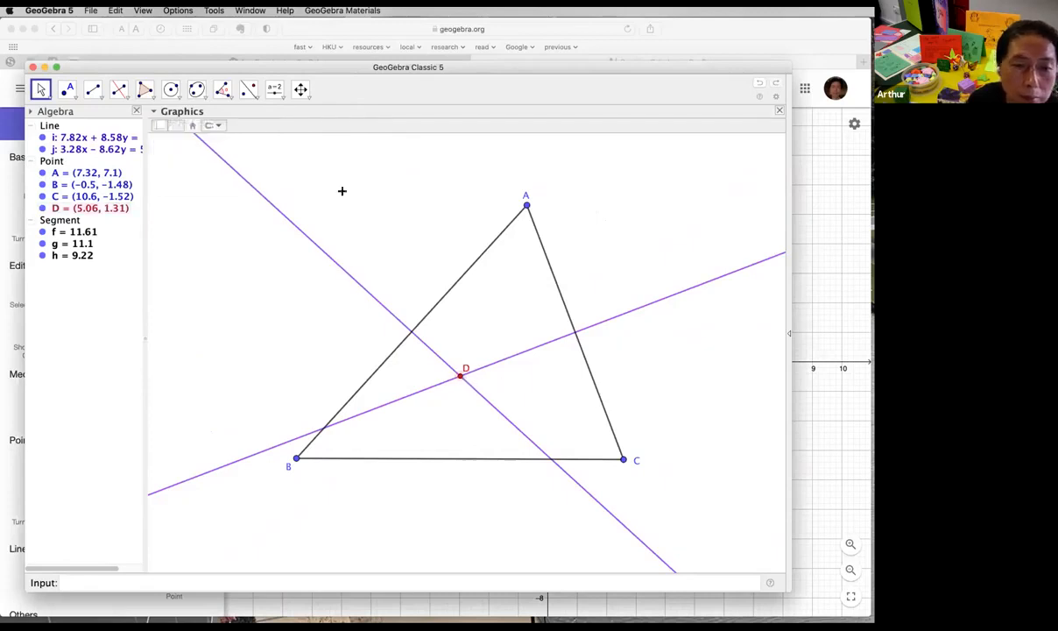
Step: Move vertex A through several positions around the triangle, ending at about (7.26, 6.74)
{"action": "left_click_drag", "start_coordinate": [526, 203], "coordinate": [490, 191]}
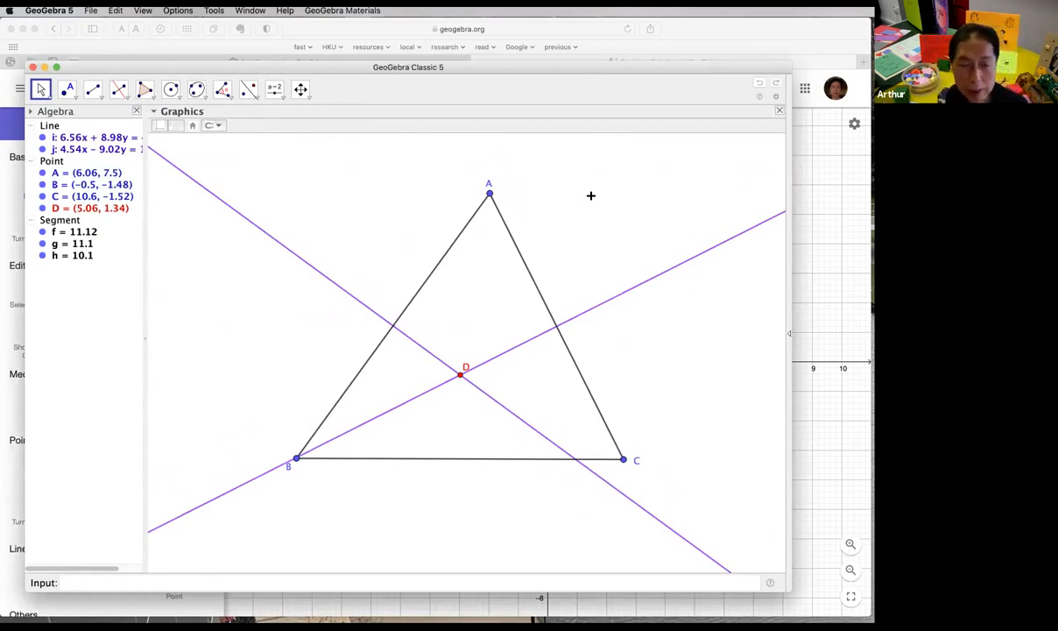
{"action": "left_click_drag", "start_coordinate": [488, 193], "coordinate": [211, 500]}
{"action": "left_click_drag", "start_coordinate": [239, 543], "coordinate": [529, 176]}
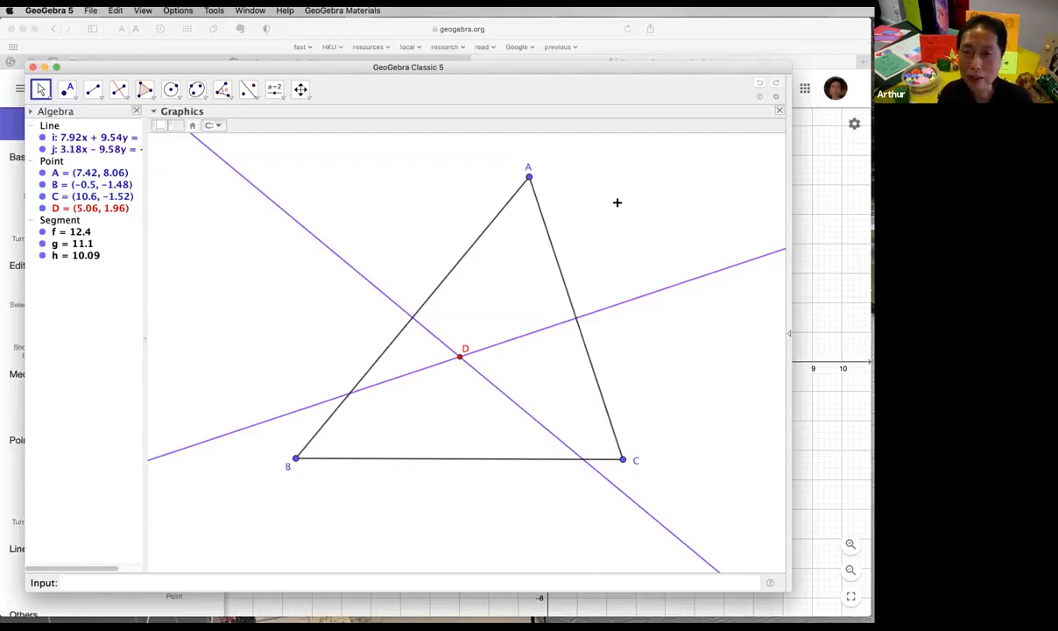
{"action": "left_click_drag", "start_coordinate": [530, 181], "coordinate": [524, 216]}
{"action": "left_click", "coordinate": [587, 217]}
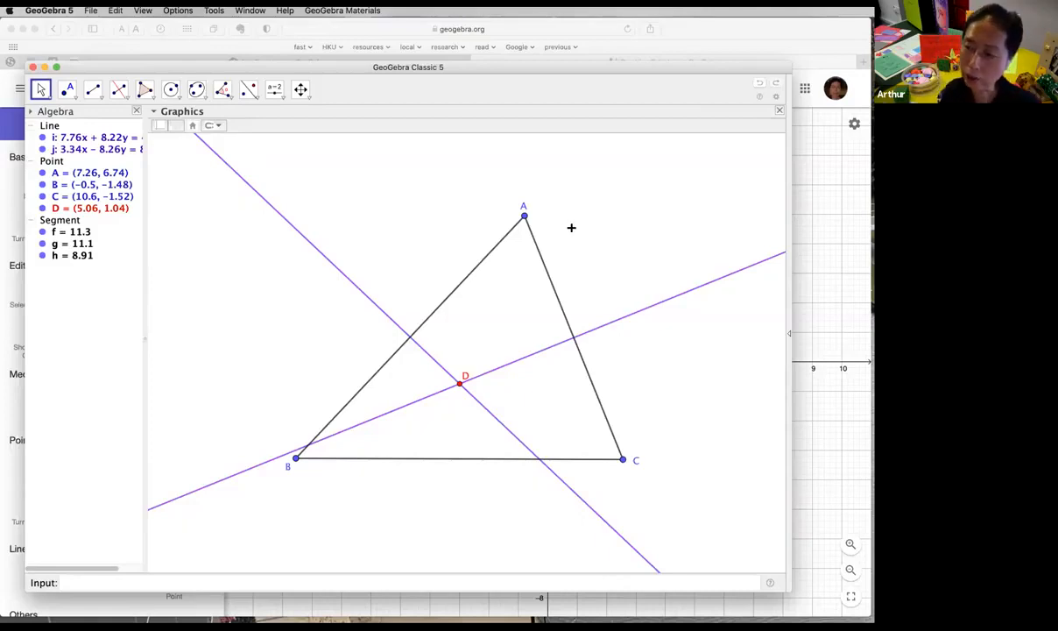
{"action": "left_click", "coordinate": [525, 216]}
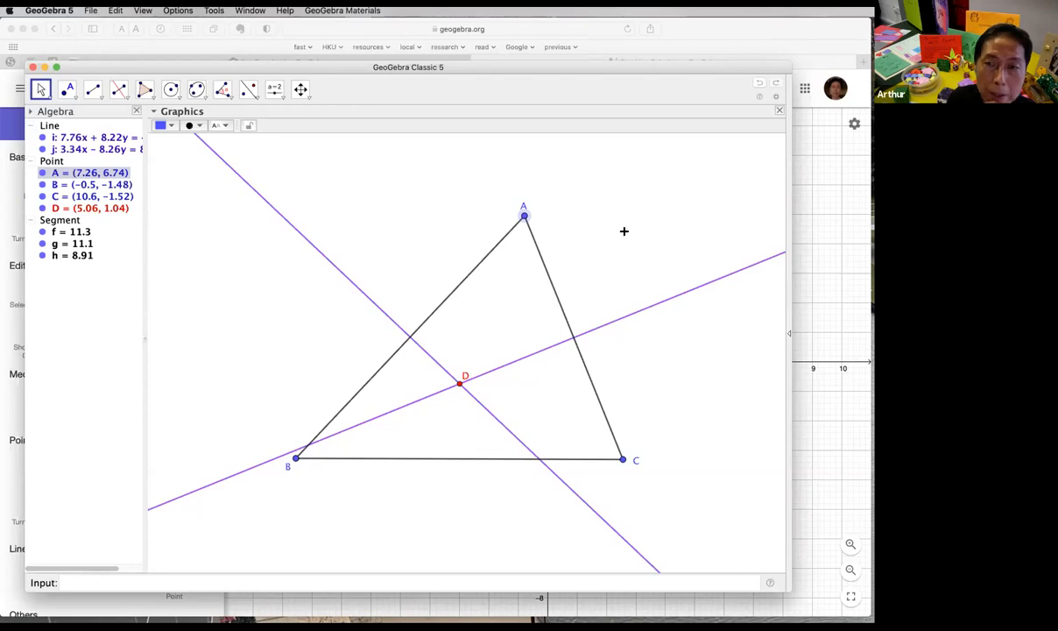
{"action": "left_click", "coordinate": [560, 228]}
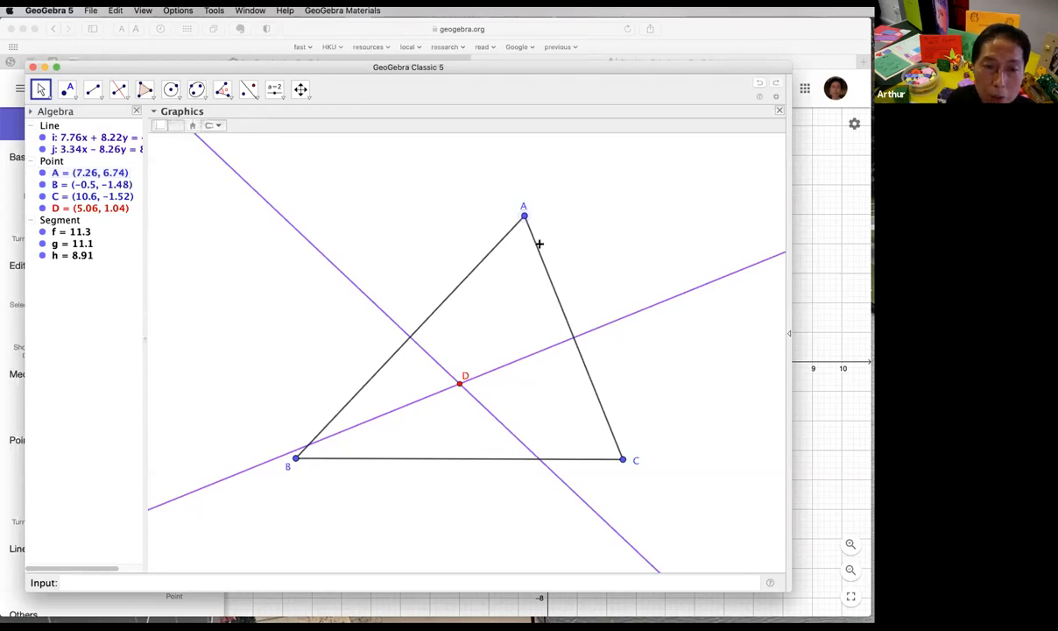
{"action": "left_click", "coordinate": [460, 385]}
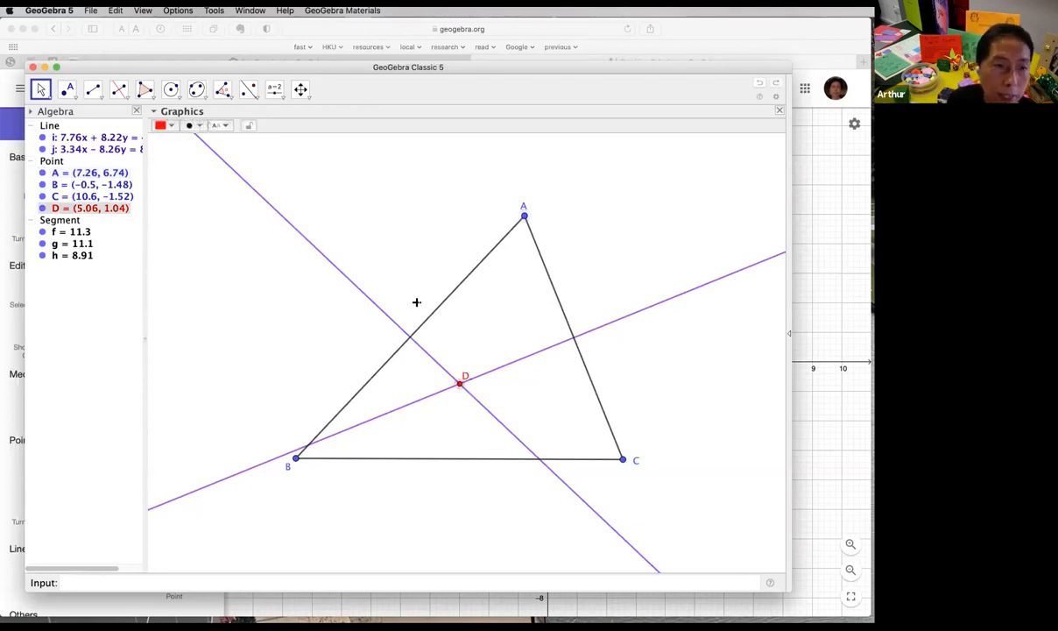
{"action": "left_click", "coordinate": [471, 292]}
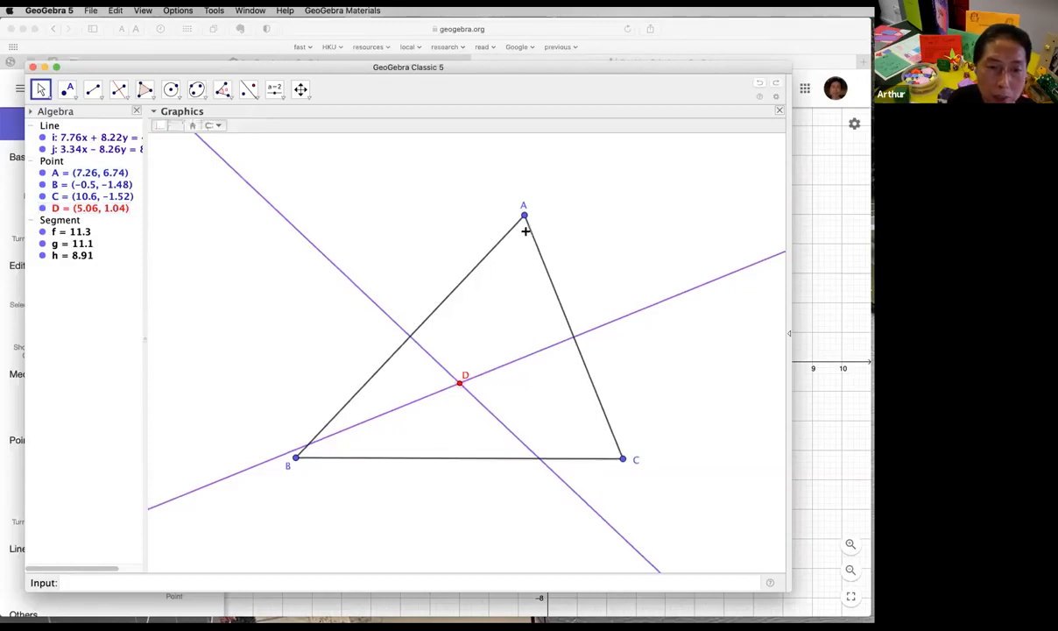
Step: Move vertex A out to about (12.14, 6.54) and back to about (9.58, 6.5)
{"action": "left_click_drag", "start_coordinate": [525, 218], "coordinate": [667, 223]}
{"action": "left_click", "coordinate": [721, 224]}
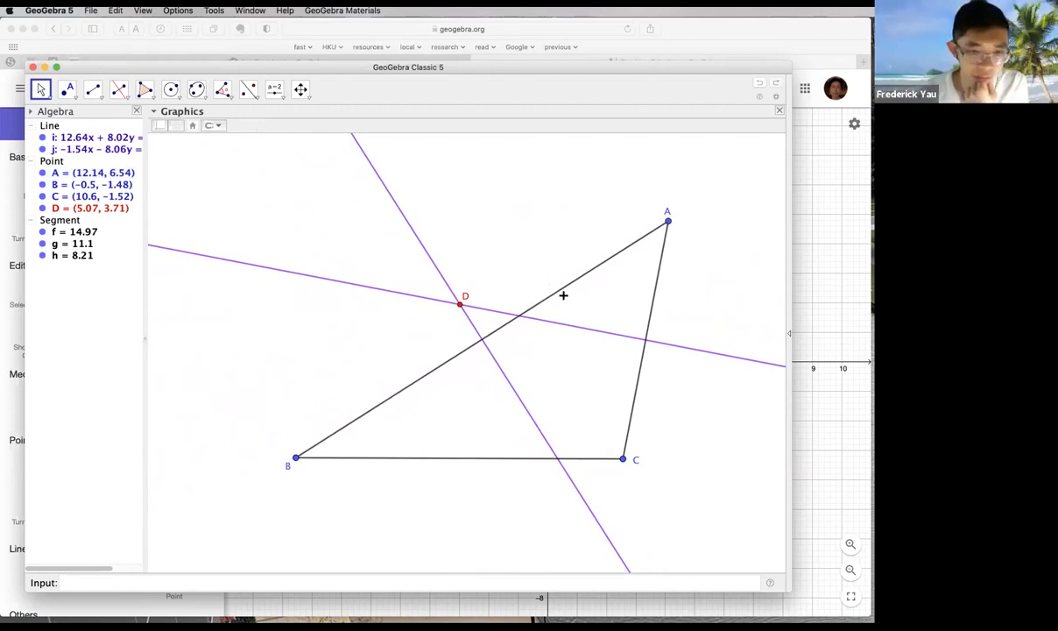
{"action": "left_click_drag", "start_coordinate": [668, 220], "coordinate": [593, 223]}
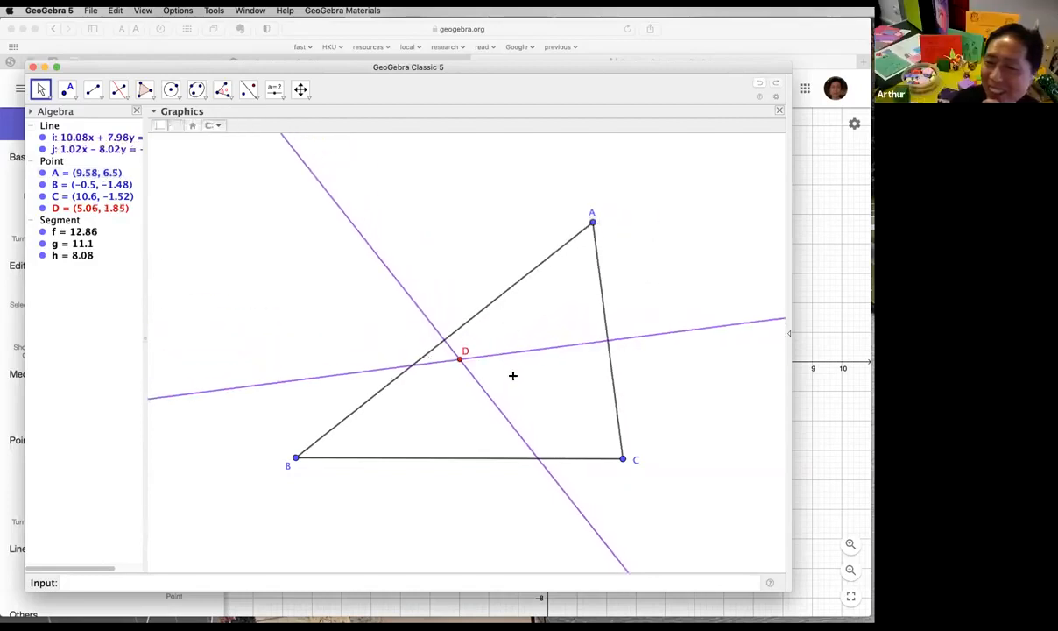
Step: Turn on the trace for point D and draw its path by moving vertex A around, ending at about (9.32, 6.16)
{"action": "left_click", "coordinate": [460, 361]}
{"action": "right_click", "coordinate": [461, 362]}
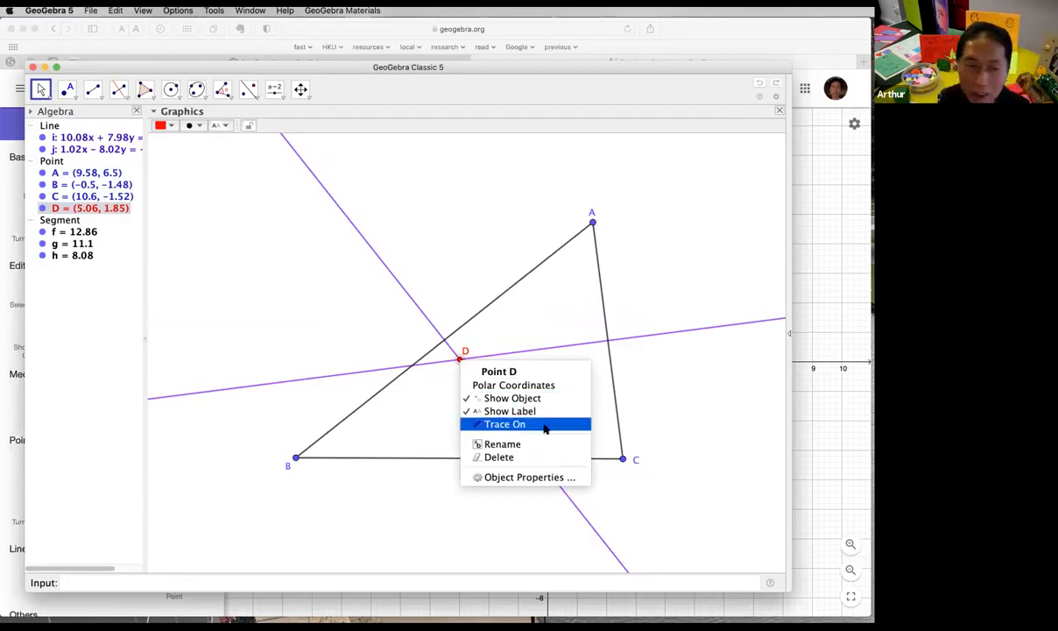
{"action": "left_click", "coordinate": [543, 426]}
{"action": "left_click", "coordinate": [571, 250]}
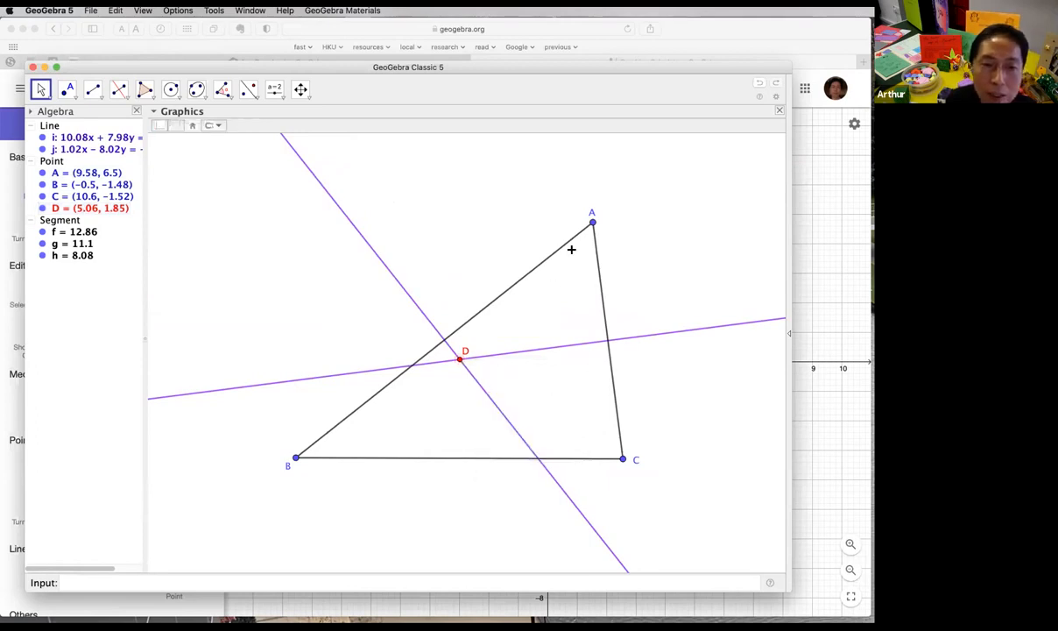
{"action": "mouse_move", "coordinate": [590, 224]}
{"action": "left_mouse_down"}
{"action": "mouse_move", "coordinate": [560, 224]}
{"action": "mouse_move", "coordinate": [633, 247]}
{"action": "mouse_move", "coordinate": [549, 238]}
{"action": "mouse_move", "coordinate": [727, 338]}
{"action": "mouse_move", "coordinate": [475, 217]}
{"action": "mouse_move", "coordinate": [226, 204]}
{"action": "mouse_move", "coordinate": [651, 509]}
{"action": "mouse_move", "coordinate": [460, 186]}
{"action": "mouse_move", "coordinate": [418, 421]}
{"action": "mouse_move", "coordinate": [637, 371]}
{"action": "mouse_move", "coordinate": [146, 565]}
{"action": "mouse_move", "coordinate": [239, 135]}
{"action": "mouse_move", "coordinate": [614, 253]}
{"action": "mouse_move", "coordinate": [652, 158]}
{"action": "mouse_move", "coordinate": [635, 228]}
{"action": "left_mouse_up"}
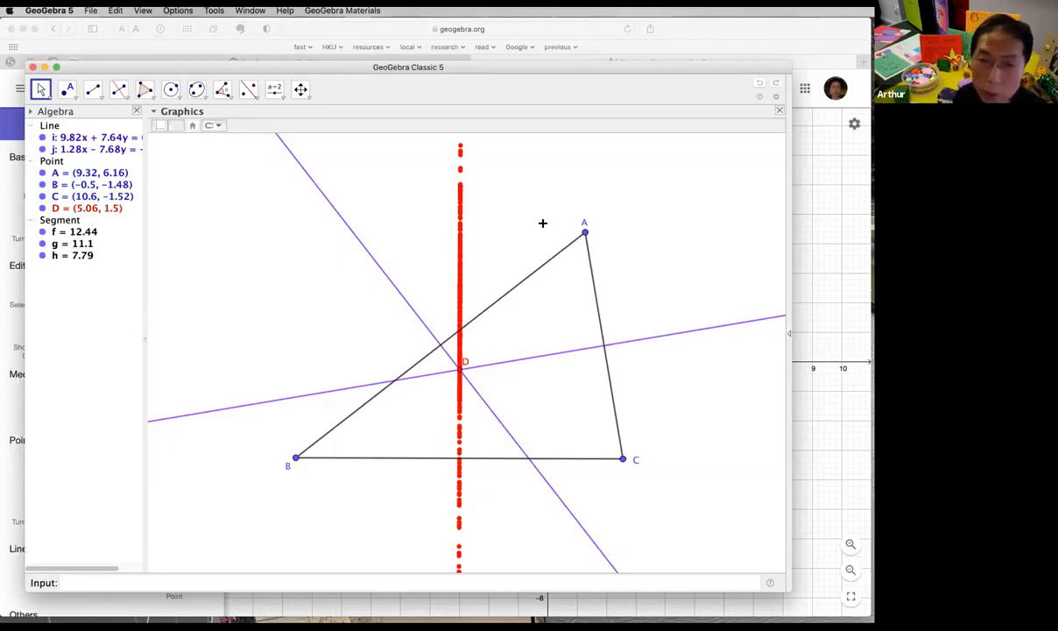
Step: Redraw point D's trace by moving vertex A to about (8.55, 6.29), clearing the trace before and after
{"action": "scroll", "coordinate": [542, 226], "scroll_direction": "up", "scroll_amount": 2}
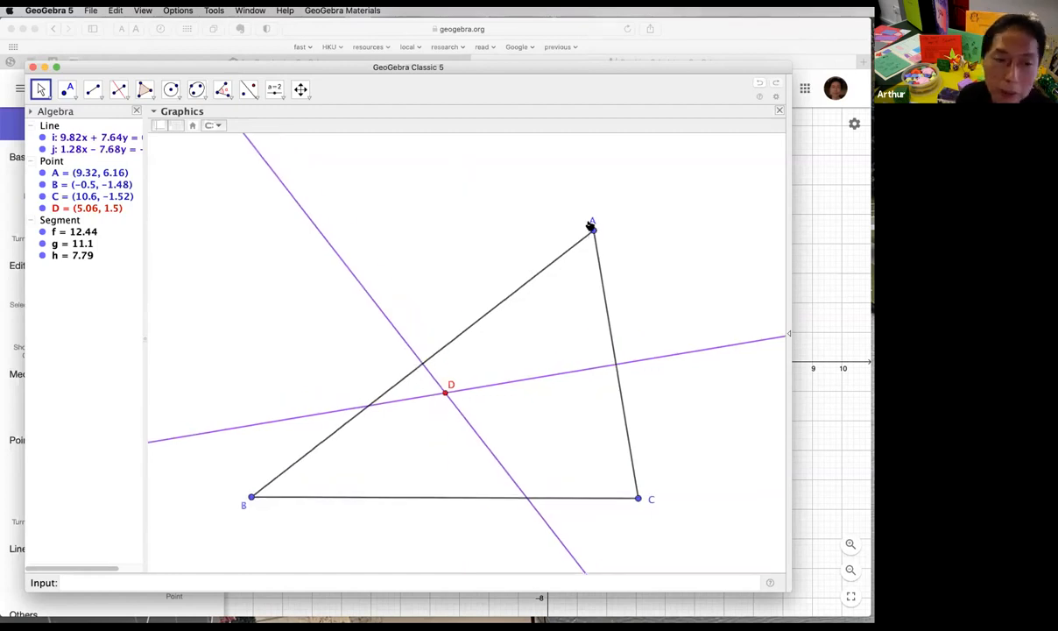
{"action": "scroll", "coordinate": [591, 226], "scroll_direction": "down", "scroll_amount": 2}
{"action": "mouse_move", "coordinate": [595, 223]}
{"action": "left_mouse_down"}
{"action": "mouse_move", "coordinate": [540, 305]}
{"action": "mouse_move", "coordinate": [518, 381]}
{"action": "mouse_move", "coordinate": [607, 213]}
{"action": "mouse_move", "coordinate": [622, 336]}
{"action": "mouse_move", "coordinate": [546, 324]}
{"action": "mouse_move", "coordinate": [317, 203]}
{"action": "mouse_move", "coordinate": [550, 215]}
{"action": "mouse_move", "coordinate": [515, 265]}
{"action": "mouse_move", "coordinate": [302, 207]}
{"action": "mouse_move", "coordinate": [556, 187]}
{"action": "mouse_move", "coordinate": [557, 203]}
{"action": "mouse_move", "coordinate": [542, 167]}
{"action": "mouse_move", "coordinate": [425, 225]}
{"action": "mouse_move", "coordinate": [586, 227]}
{"action": "mouse_move", "coordinate": [576, 227]}
{"action": "left_mouse_up"}
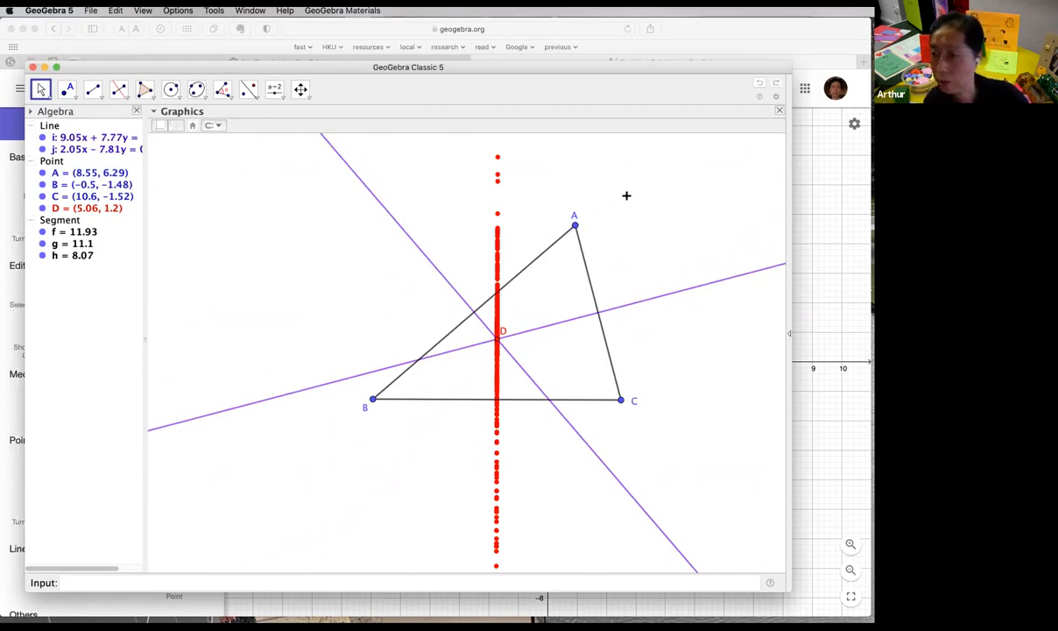
{"action": "scroll", "coordinate": [629, 256], "scroll_direction": "down", "scroll_amount": 2}
{"action": "scroll", "coordinate": [605, 281], "scroll_direction": "up", "scroll_amount": 1}
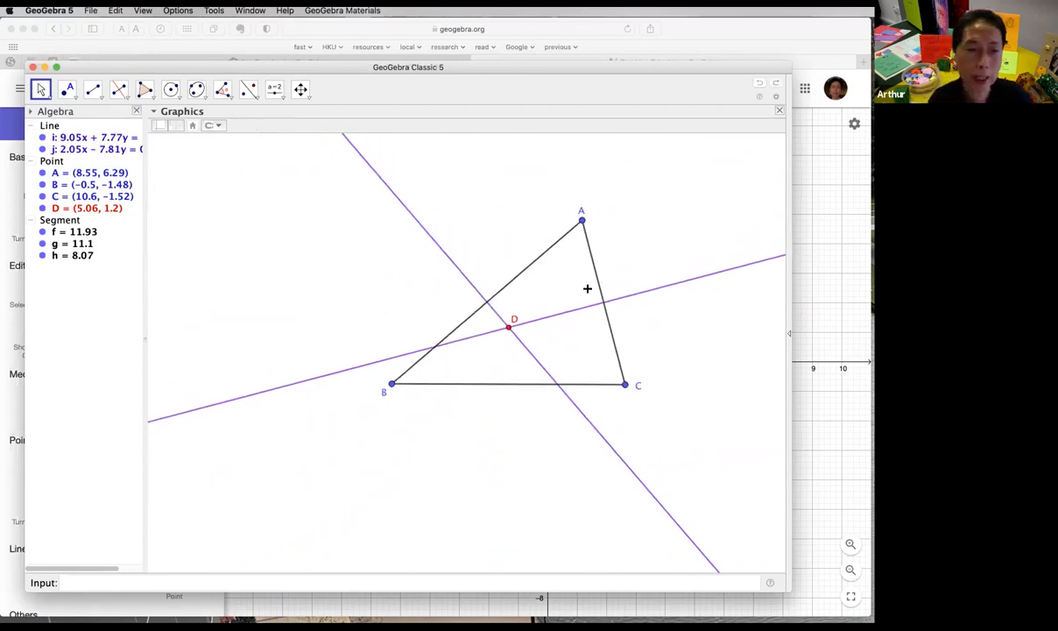
Step: Delete point D and both perpendicular bisectors, and move vertex A to about (7.94, 6.56)
{"action": "left_click", "coordinate": [509, 330]}
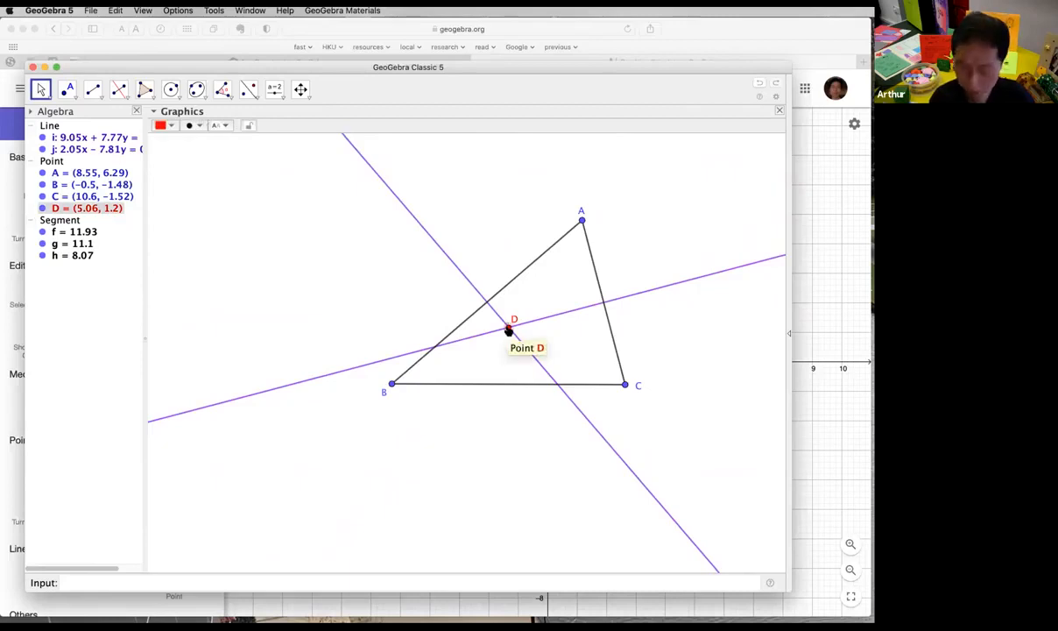
{"action": "key", "text": "Delete"}
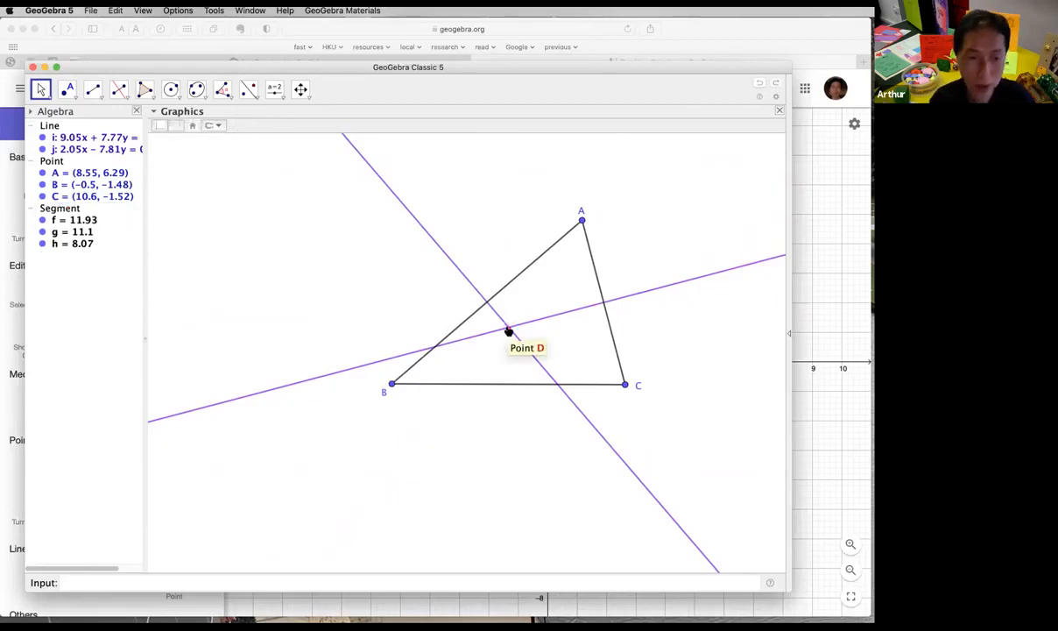
{"action": "left_click", "coordinate": [435, 245]}
{"action": "key", "text": "Delete"}
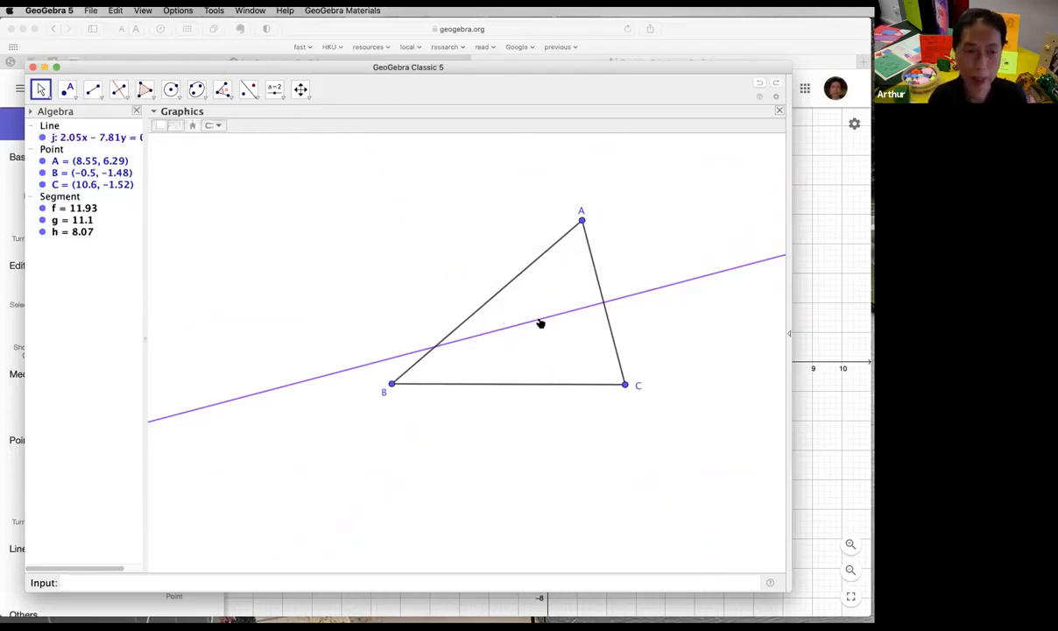
{"action": "left_click", "coordinate": [541, 316]}
{"action": "key", "text": "Delete"}
{"action": "mouse_move", "coordinate": [581, 220]}
{"action": "left_mouse_down"}
{"action": "mouse_move", "coordinate": [292, 238]}
{"action": "mouse_move", "coordinate": [567, 215]}
{"action": "left_mouse_up"}
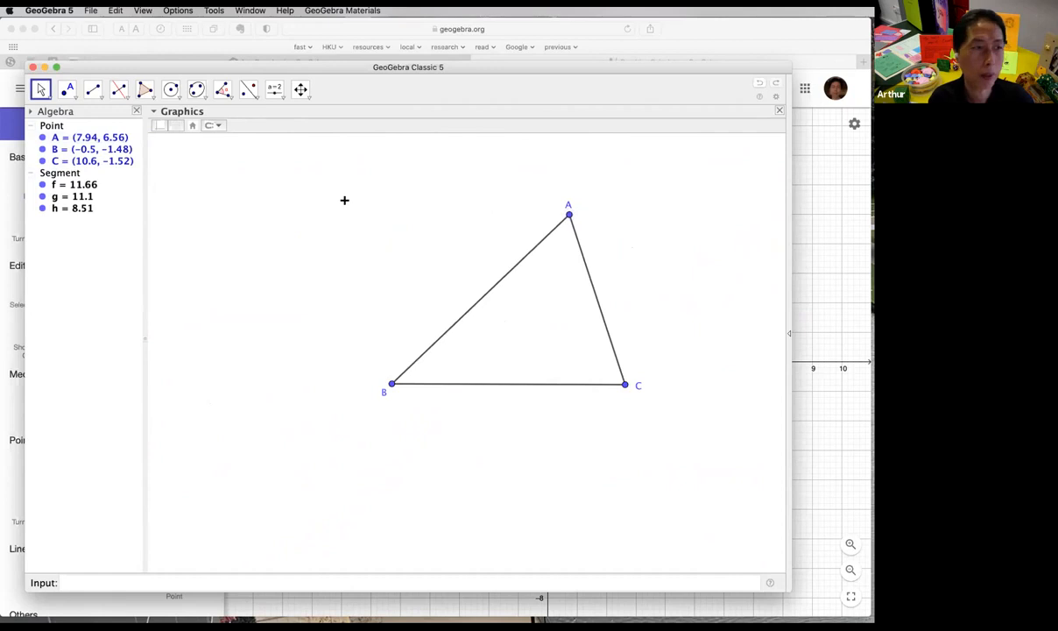
{"action": "left_click", "coordinate": [97, 93]}
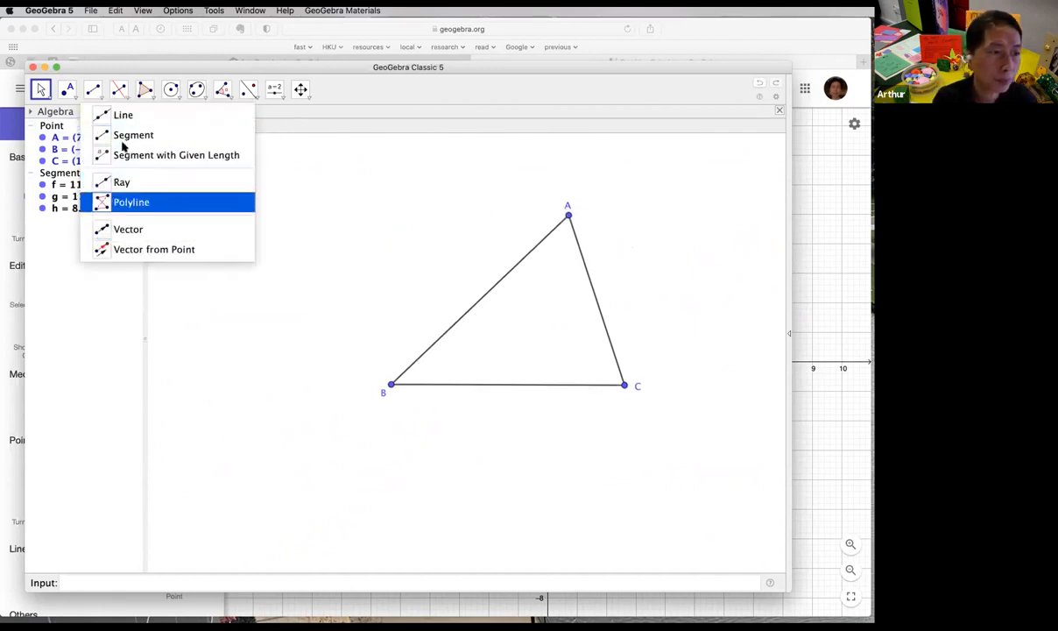
{"action": "left_click", "coordinate": [127, 100]}
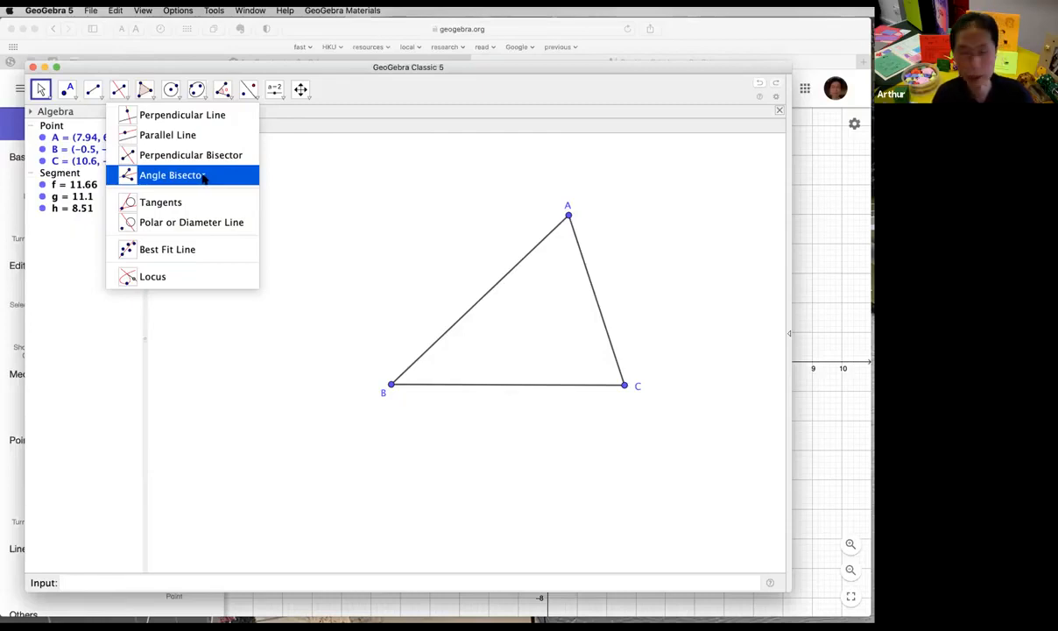
{"action": "left_click", "coordinate": [43, 89]}
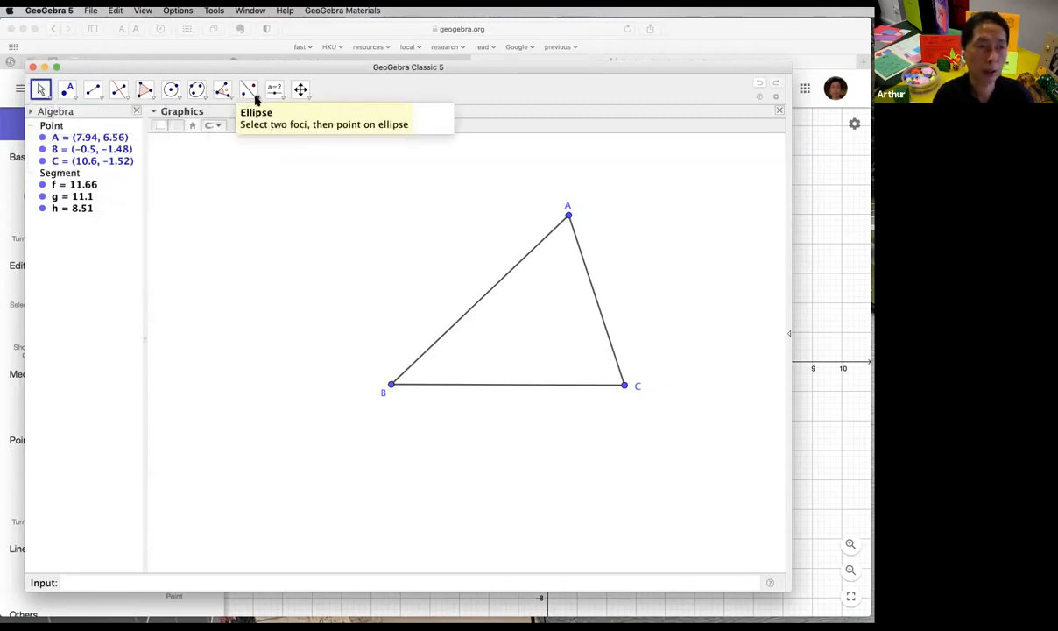
Step: Add an angle measurement at vertex A from points B, A and C with the Angle tool
{"action": "left_click", "coordinate": [224, 92]}
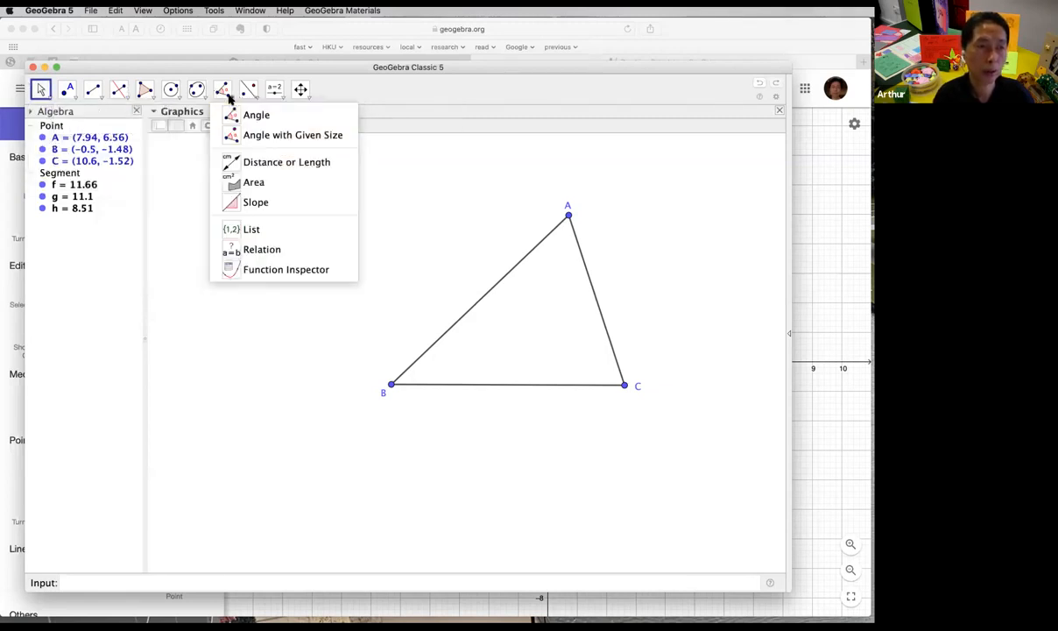
{"action": "left_click", "coordinate": [294, 118]}
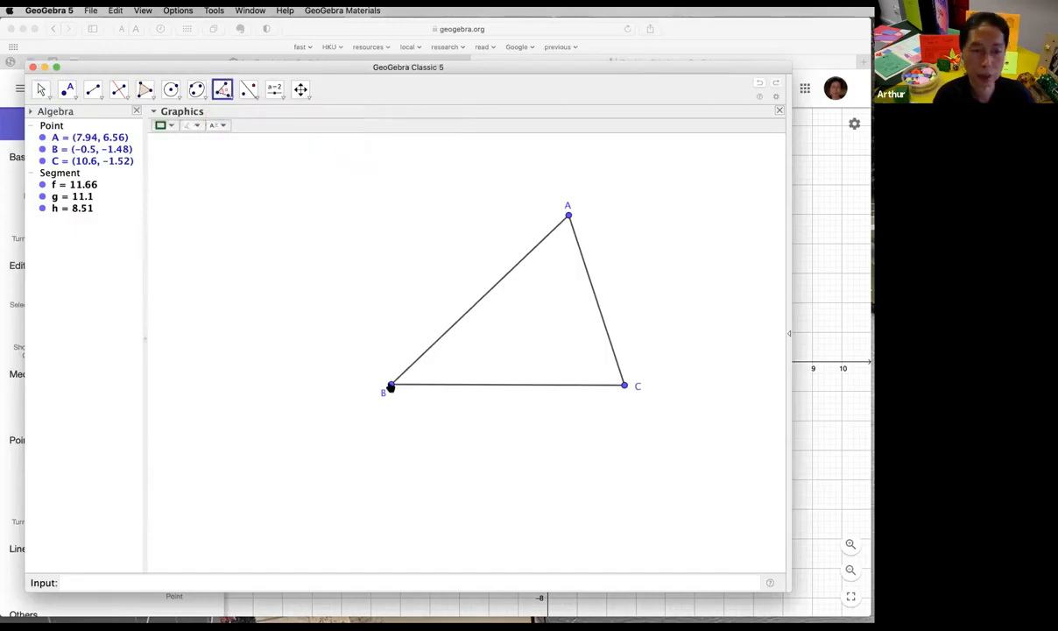
{"action": "left_click", "coordinate": [390, 387]}
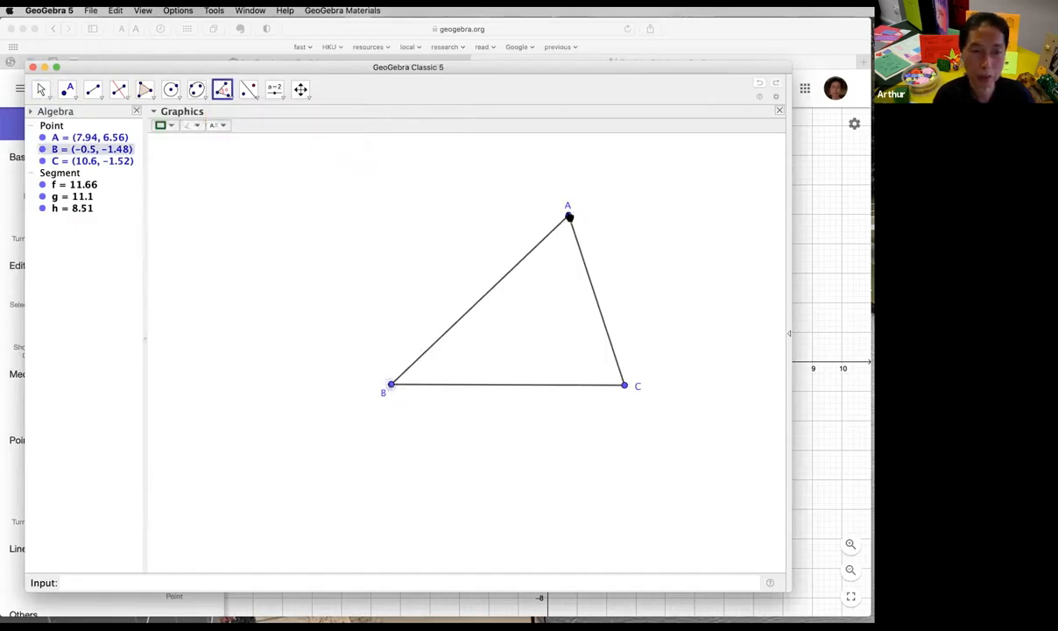
{"action": "left_click", "coordinate": [568, 213]}
{"action": "left_click", "coordinate": [624, 386]}
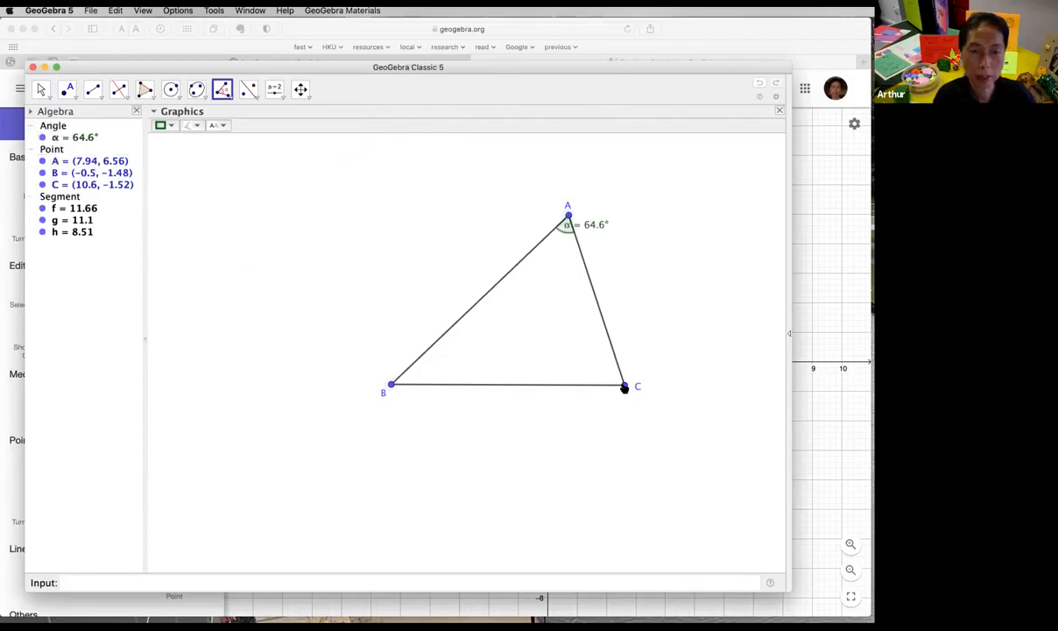
Step: Reposition the label of the angle at vertex A just below its arc
{"action": "left_click", "coordinate": [40, 89]}
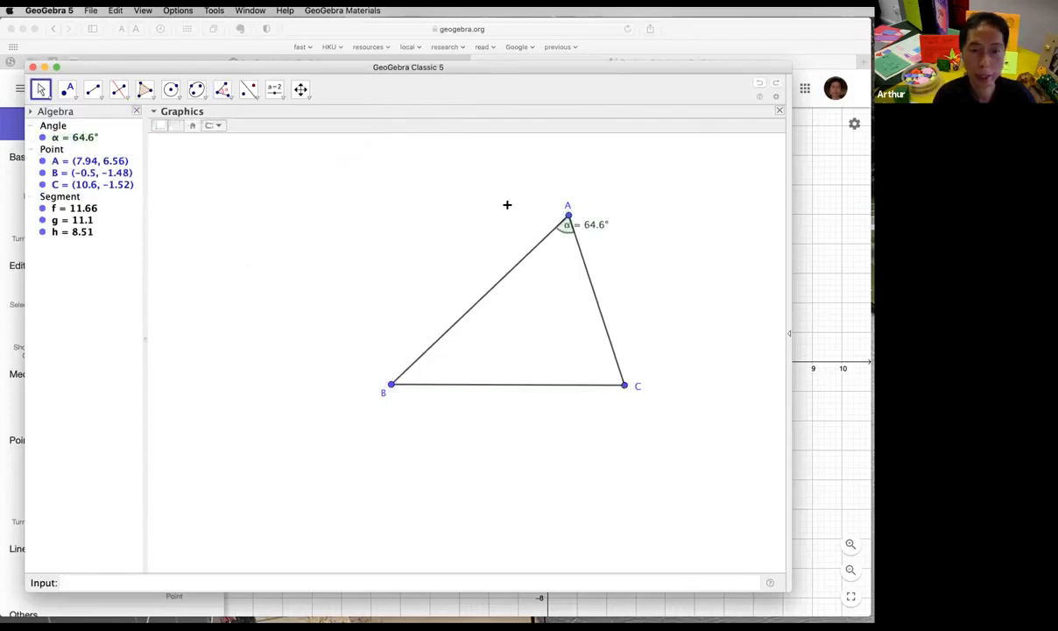
{"action": "left_click_drag", "start_coordinate": [589, 226], "coordinate": [567, 252]}
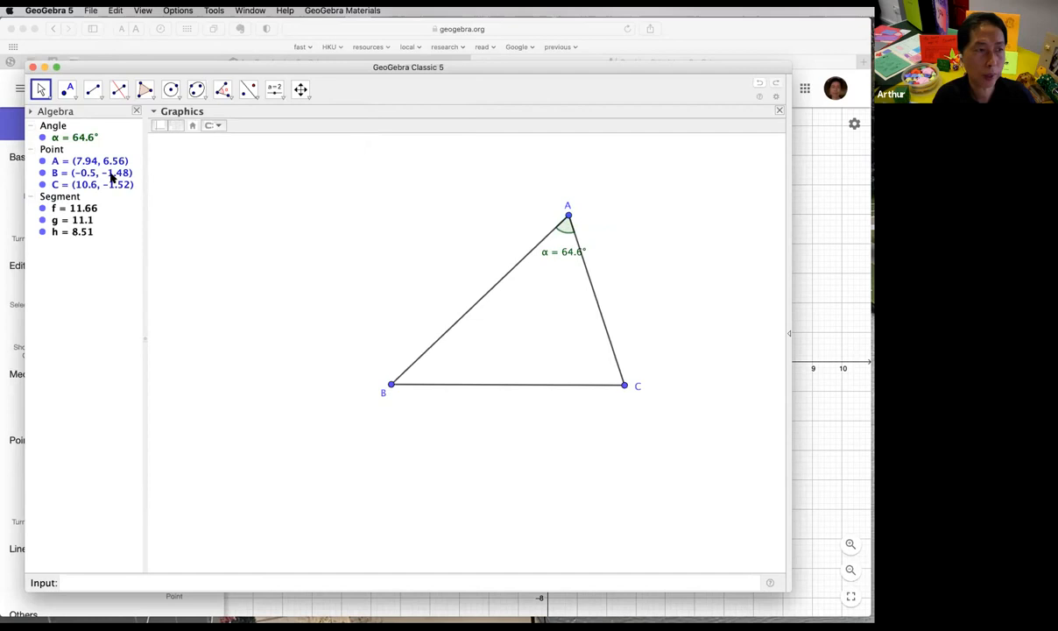
{"action": "left_click", "coordinate": [85, 139]}
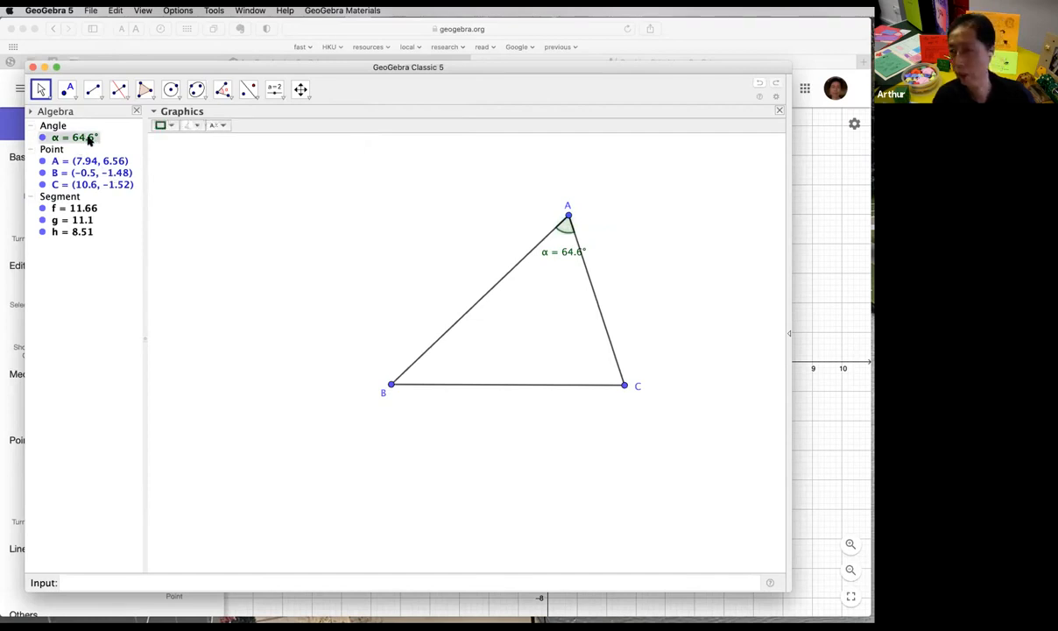
{"action": "left_click_drag", "start_coordinate": [559, 252], "coordinate": [555, 253]}
{"action": "left_click", "coordinate": [548, 253]}
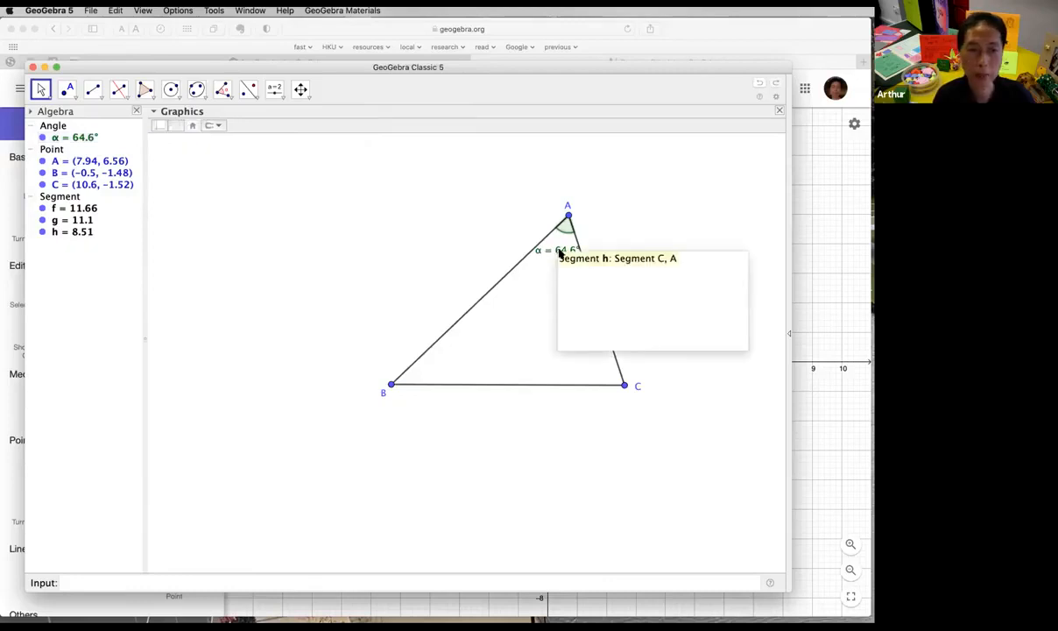
Step: Set the label of the angle at vertex A to show Value only, and move the Preferences window clear of the angle
{"action": "right_click", "coordinate": [555, 252]}
{"action": "left_click", "coordinate": [639, 344]}
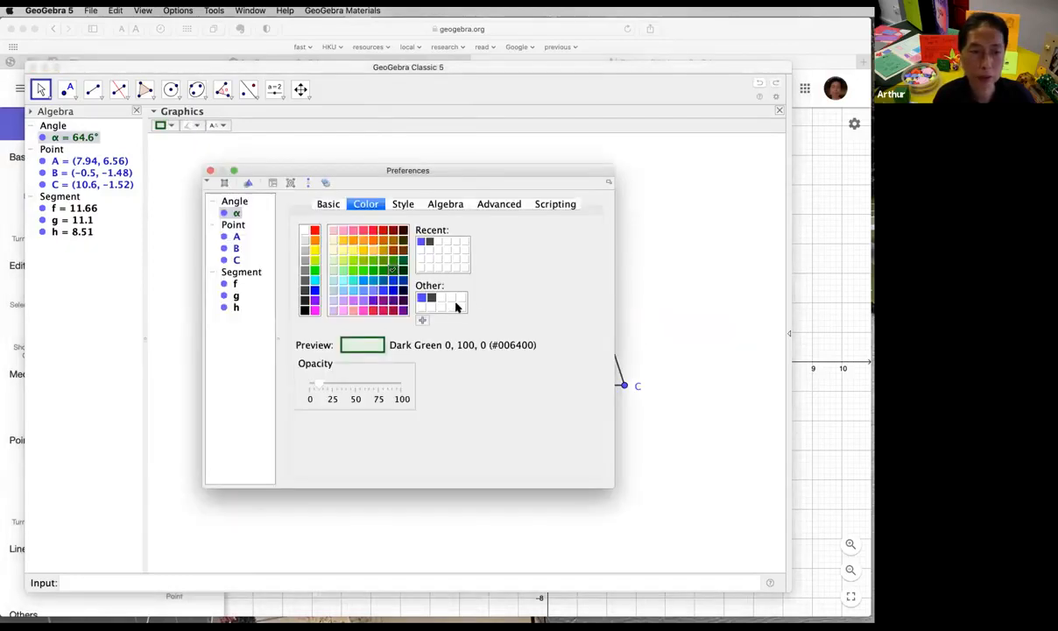
{"action": "left_click", "coordinate": [328, 203]}
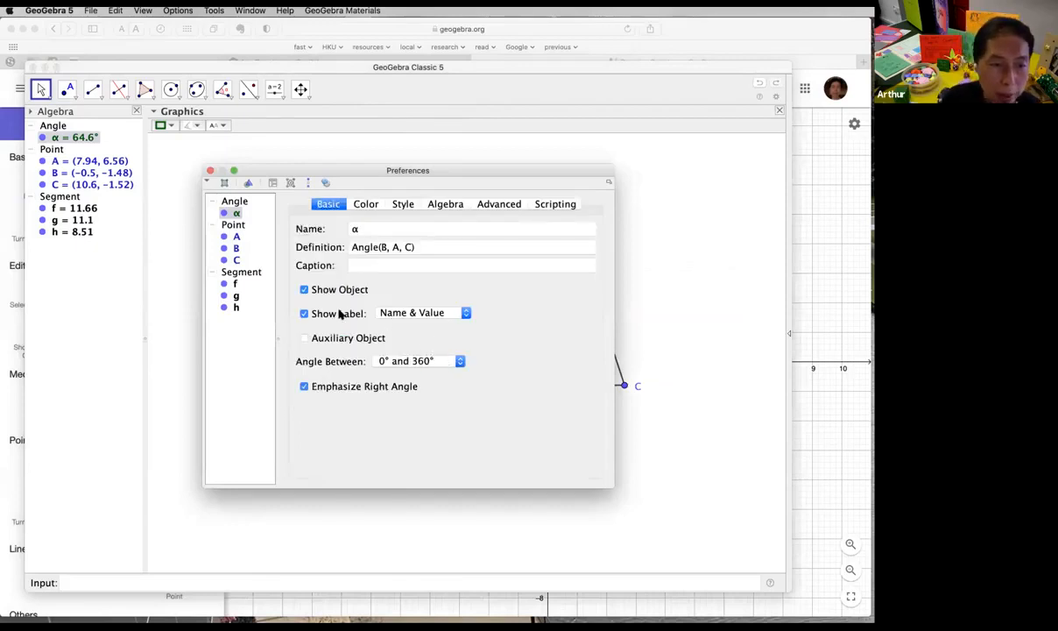
{"action": "left_click", "coordinate": [416, 313]}
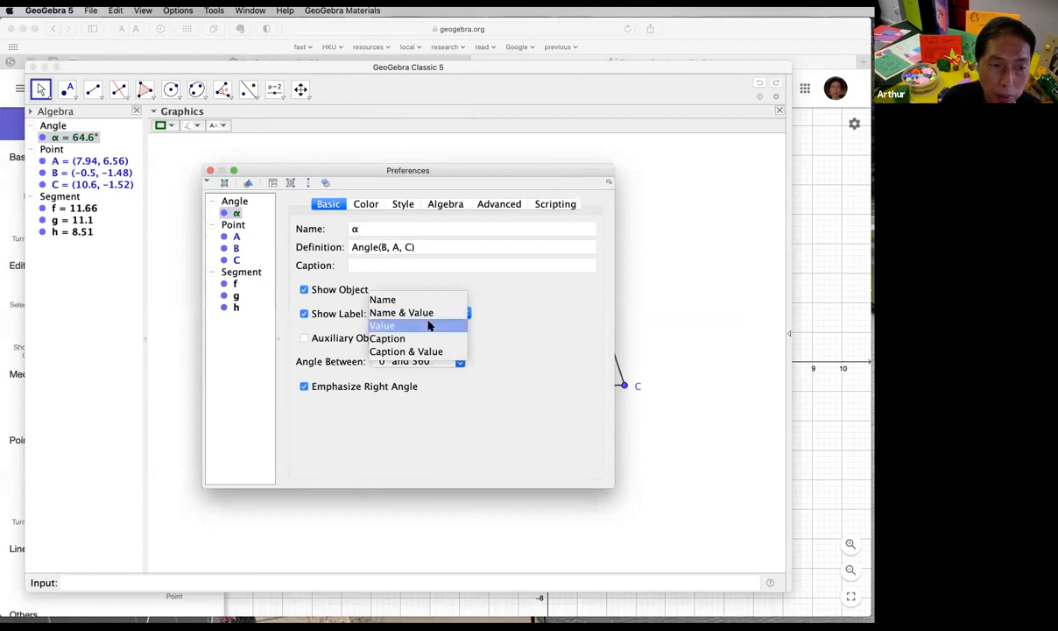
{"action": "left_click", "coordinate": [429, 325]}
{"action": "left_click_drag", "start_coordinate": [499, 170], "coordinate": [326, 107]}
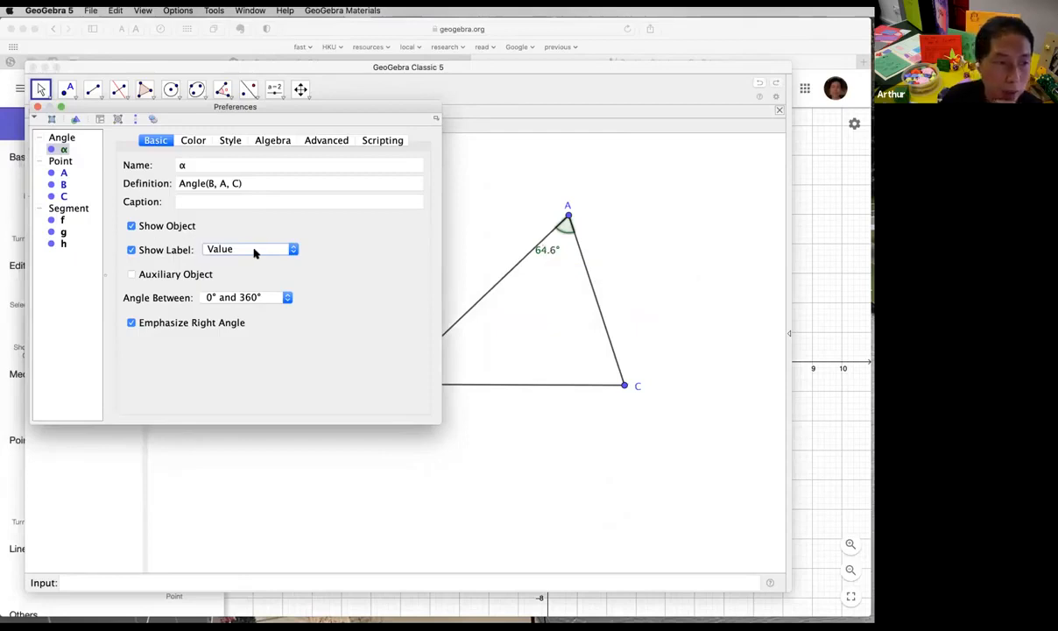
{"action": "left_click_drag", "start_coordinate": [278, 107], "coordinate": [320, 174]}
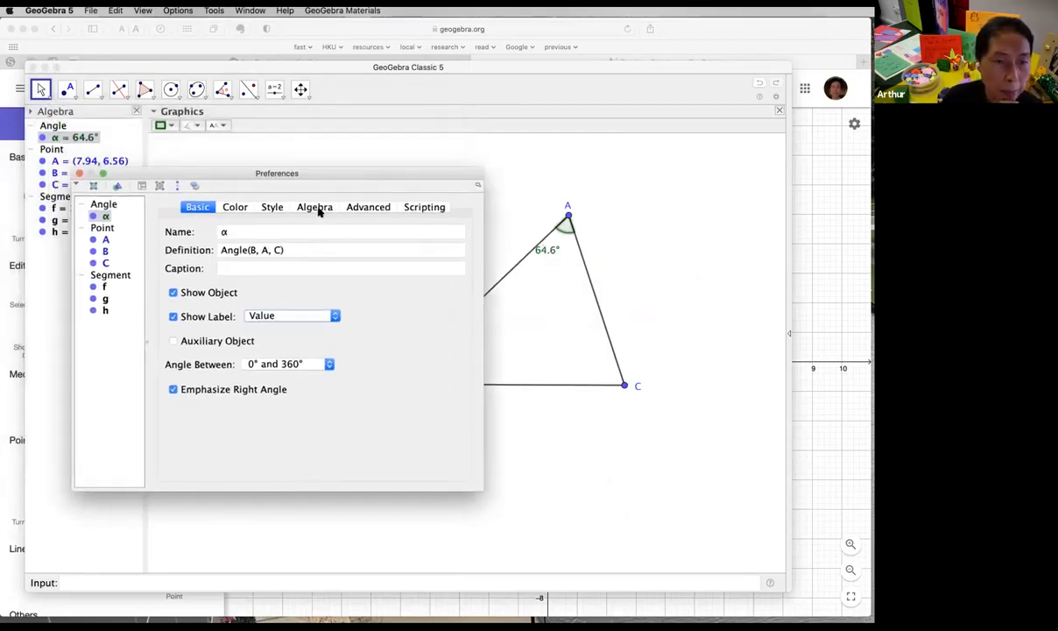
Step: Limit the angle at vertex A to between 0° and 180°, and move A to about (7.75, 6.67)
{"action": "left_click", "coordinate": [303, 368]}
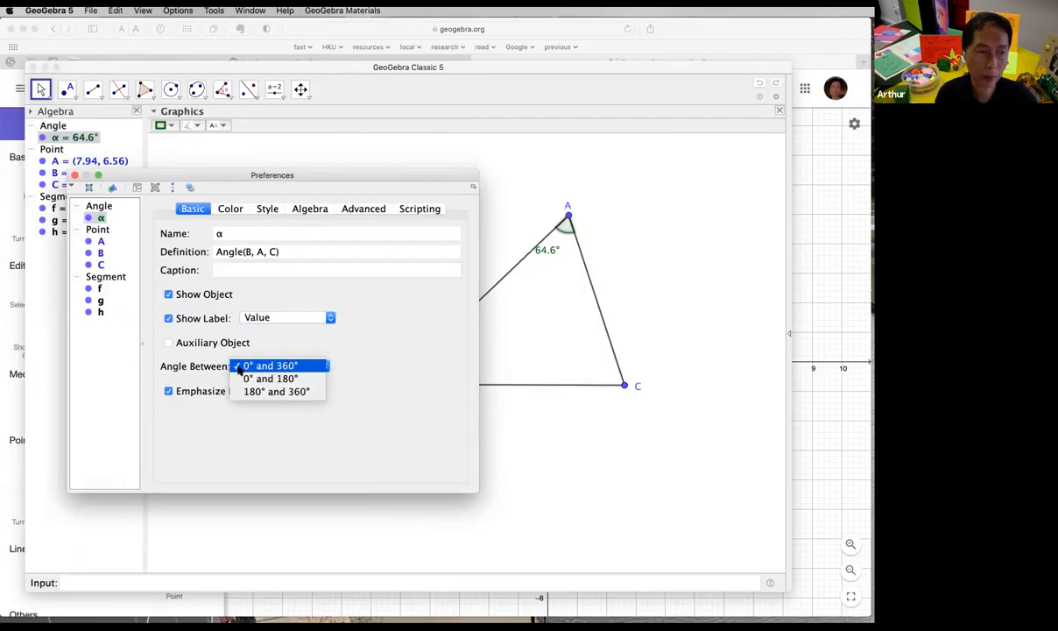
{"action": "left_click", "coordinate": [310, 381]}
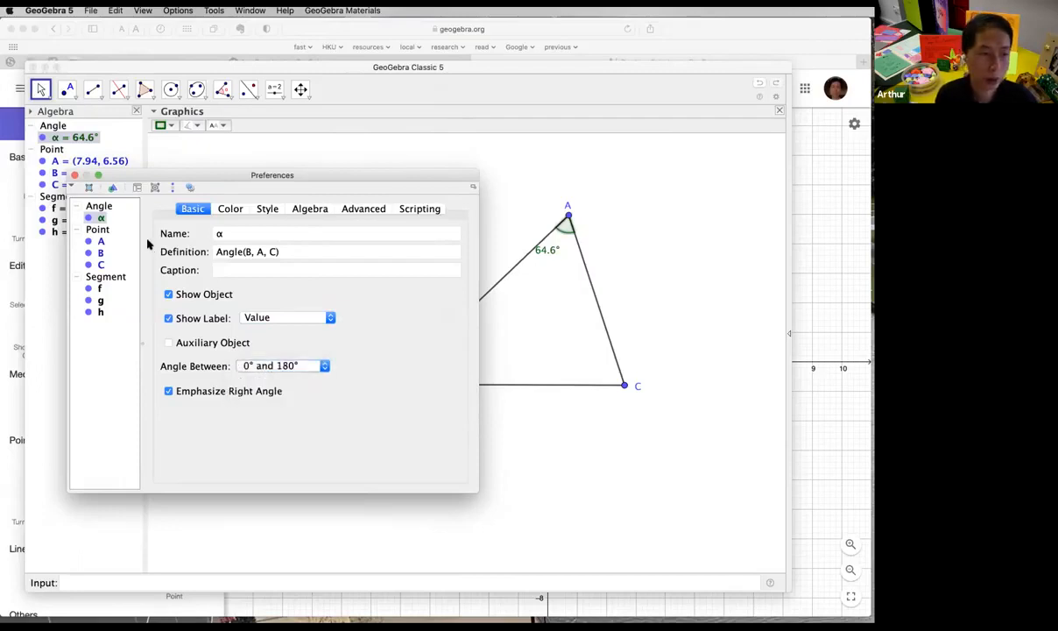
{"action": "left_click", "coordinate": [74, 175]}
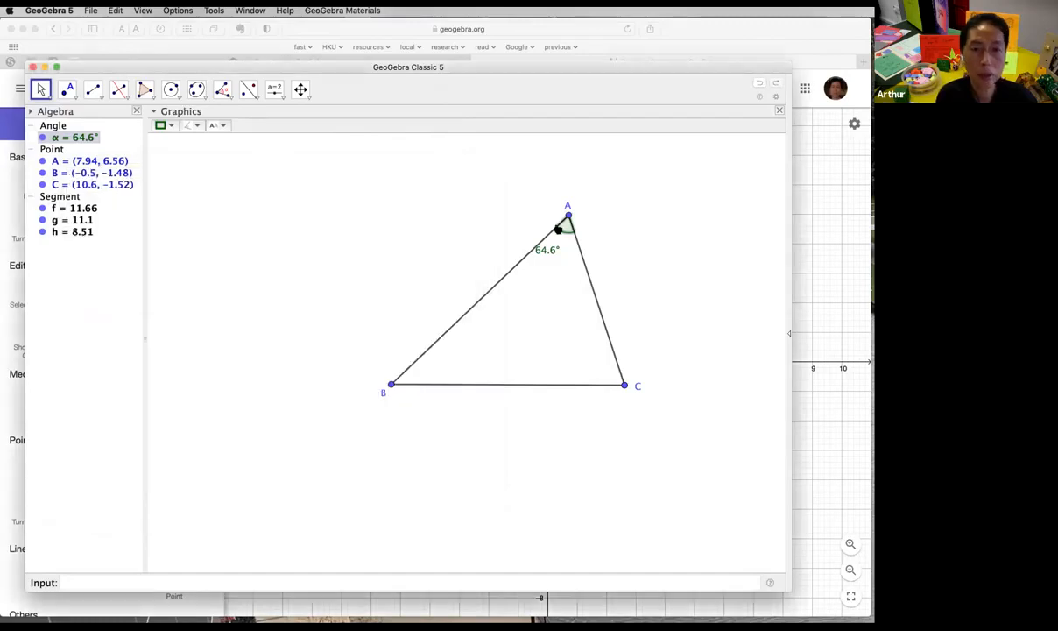
{"action": "left_click_drag", "start_coordinate": [569, 216], "coordinate": [509, 253]}
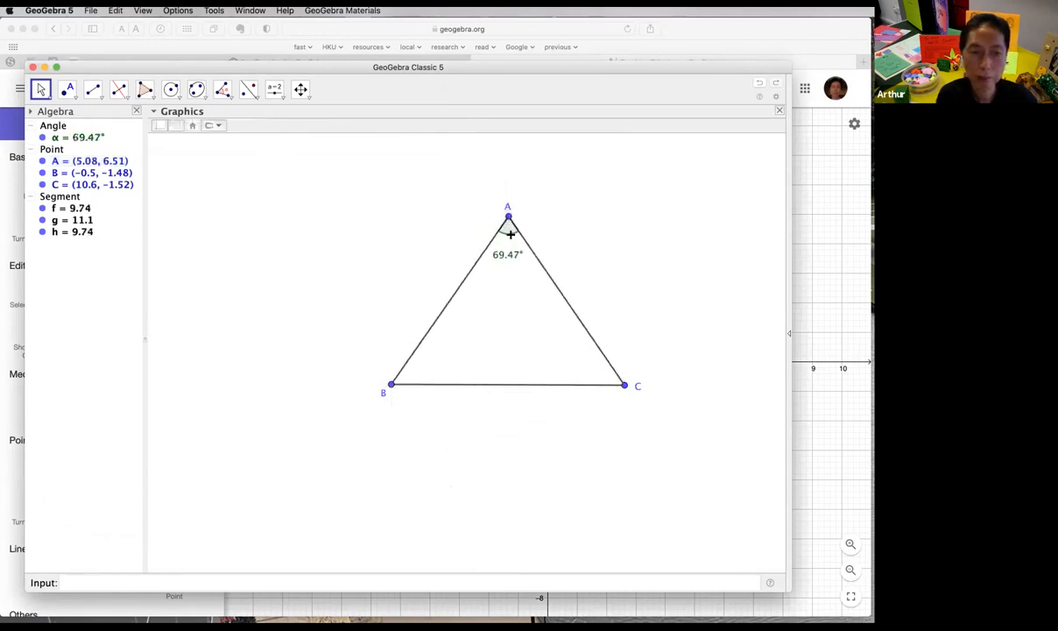
{"action": "left_click_drag", "start_coordinate": [517, 214], "coordinate": [564, 213]}
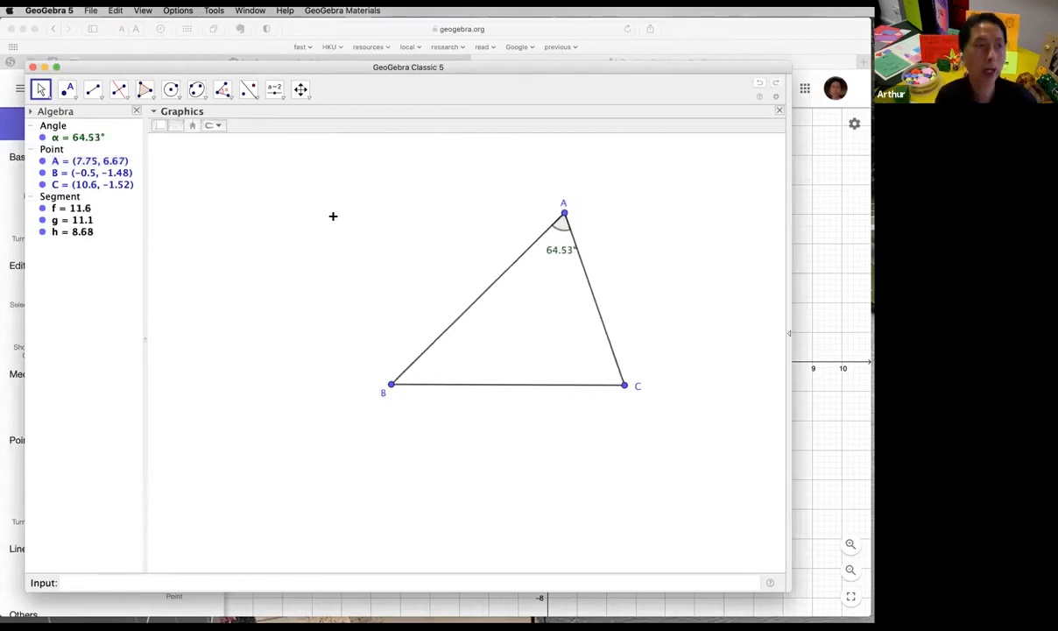
Step: Construct the angle bisector at vertex A from points B, A and C with the Angle Bisector tool
{"action": "left_click", "coordinate": [126, 100]}
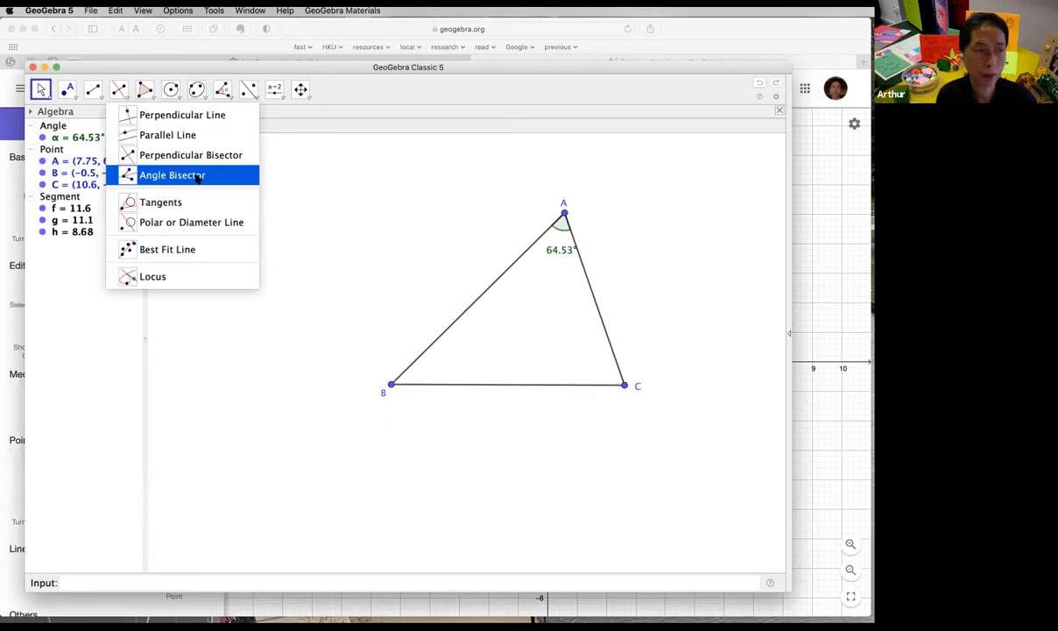
{"action": "left_click", "coordinate": [198, 176]}
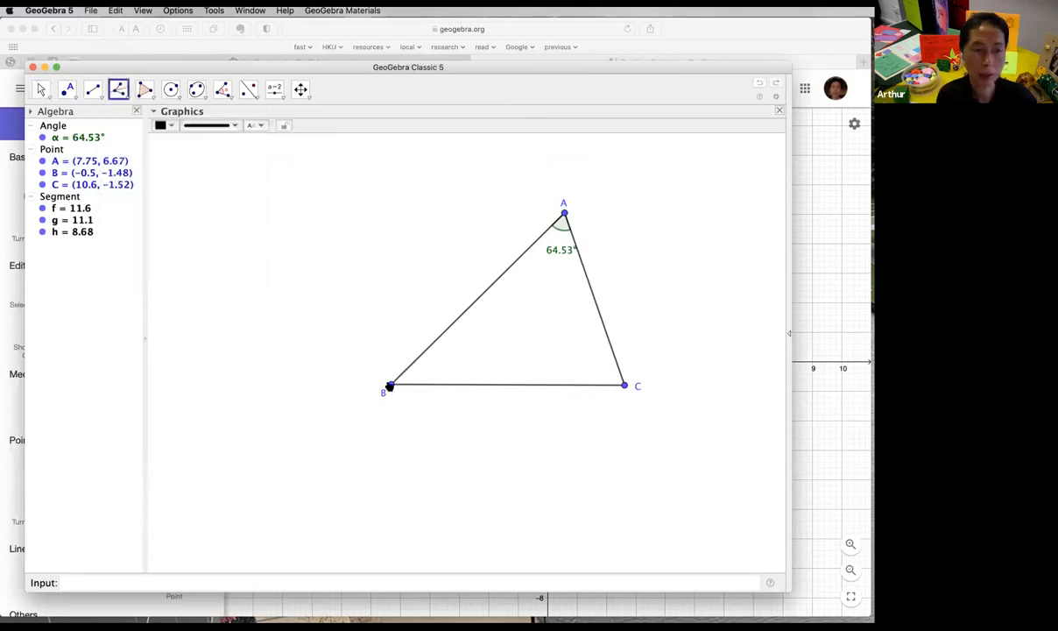
{"action": "left_click", "coordinate": [392, 384]}
{"action": "left_click", "coordinate": [564, 213]}
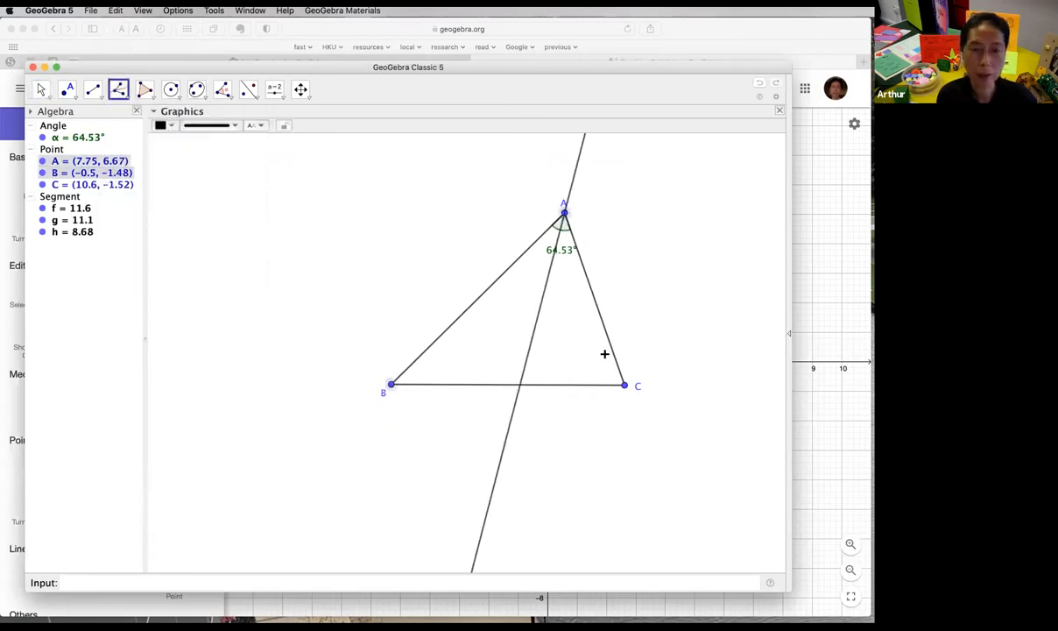
{"action": "left_click", "coordinate": [626, 387]}
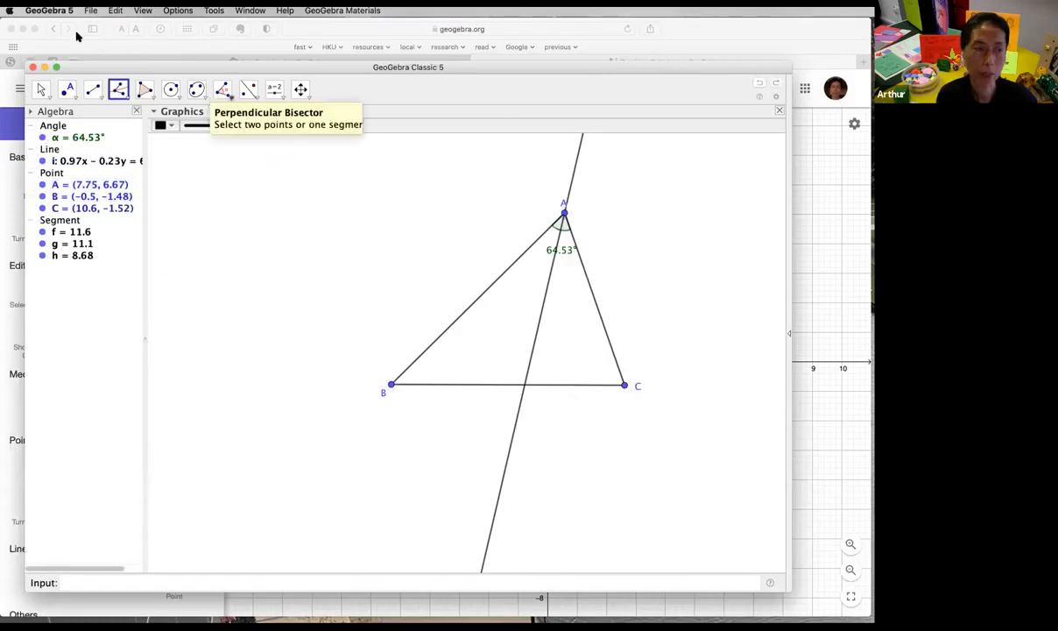
Step: Move vertex A outward above C and back to about (7.83, 6.9) to test the angle bisector
{"action": "left_click", "coordinate": [41, 89]}
{"action": "left_click_drag", "start_coordinate": [563, 214], "coordinate": [615, 178]}
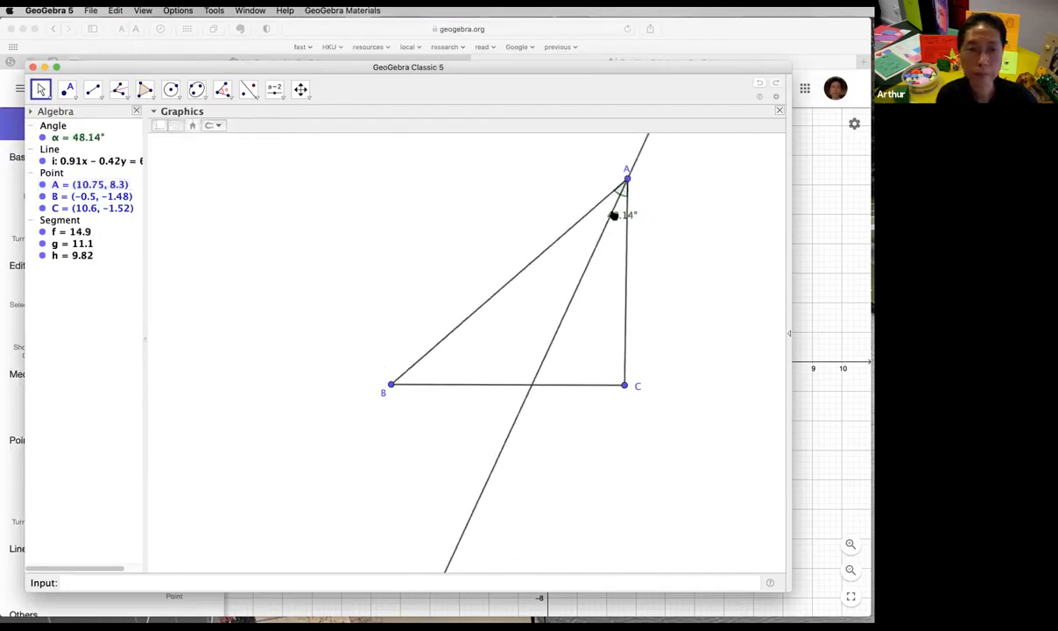
{"action": "left_click_drag", "start_coordinate": [627, 179], "coordinate": [566, 208]}
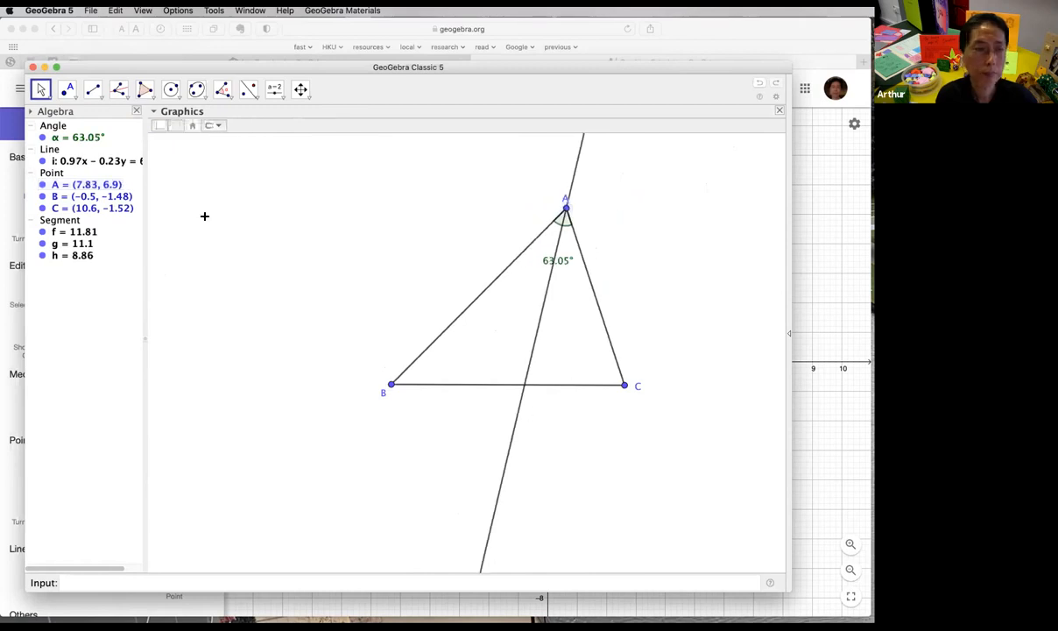
Step: Add a point where the angle bisector crosses side BC, and move vertex A to about (9.2, 6.2)
{"action": "left_click", "coordinate": [67, 88]}
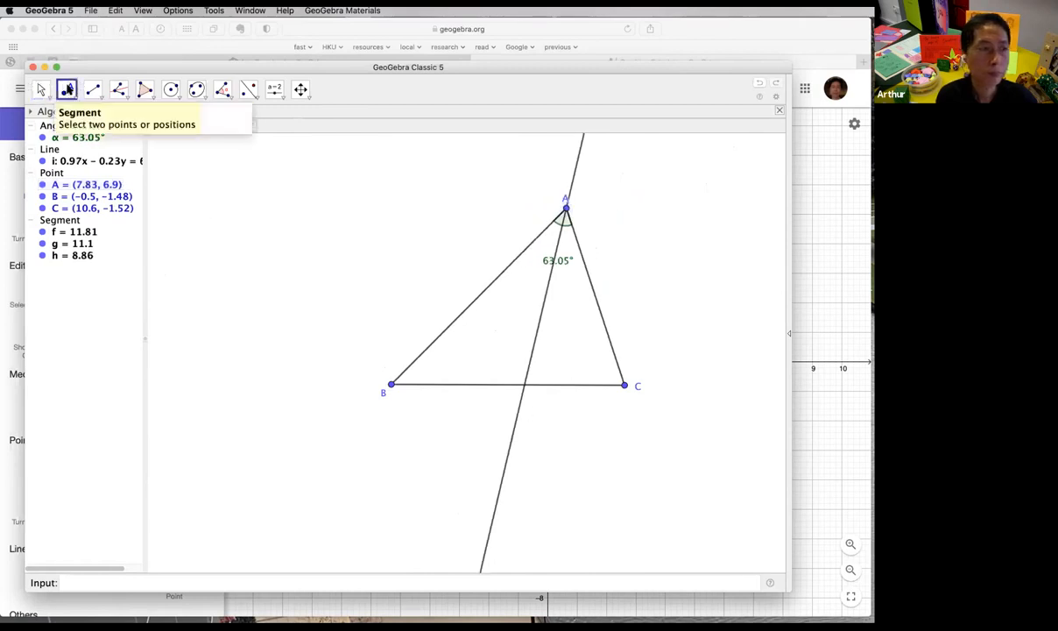
{"action": "left_click", "coordinate": [525, 385]}
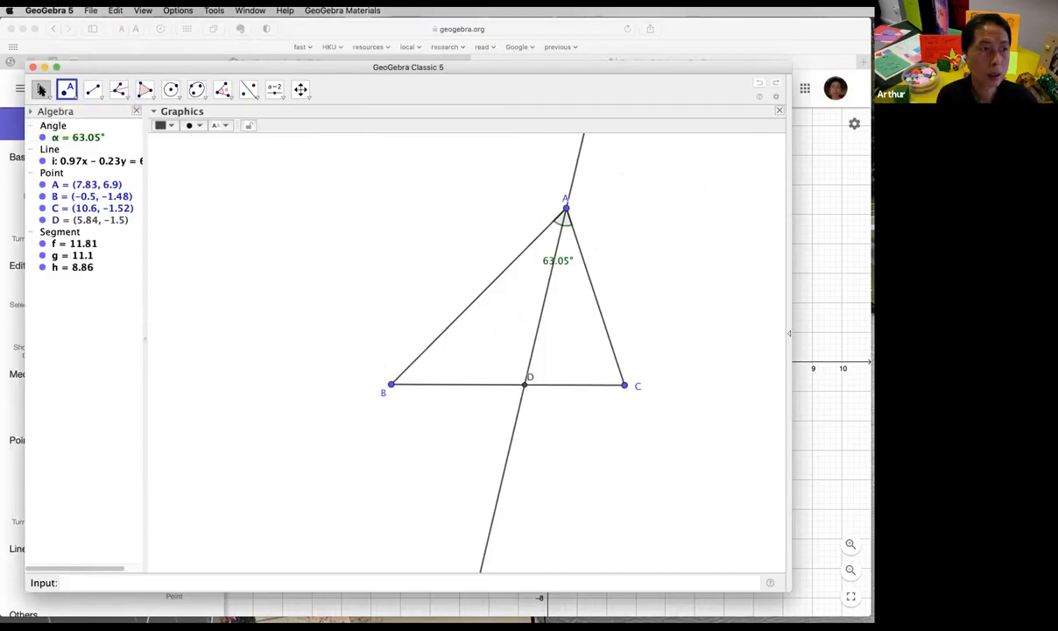
{"action": "left_click", "coordinate": [41, 89]}
{"action": "left_click_drag", "start_coordinate": [567, 209], "coordinate": [596, 225]}
{"action": "mouse_move", "coordinate": [603, 286]}
{"action": "left_mouse_down"}
{"action": "mouse_move", "coordinate": [588, 276]}
{"action": "mouse_move", "coordinate": [570, 285]}
{"action": "mouse_move", "coordinate": [582, 286]}
{"action": "left_mouse_up"}
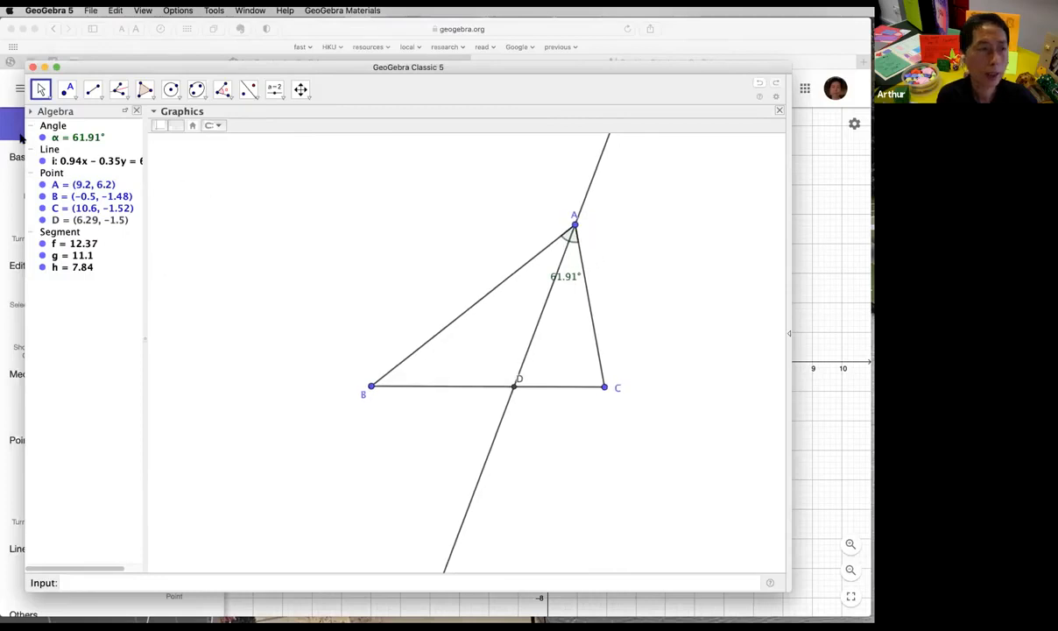
Step: Hide the full angle BAC at vertex A
{"action": "left_click", "coordinate": [45, 138]}
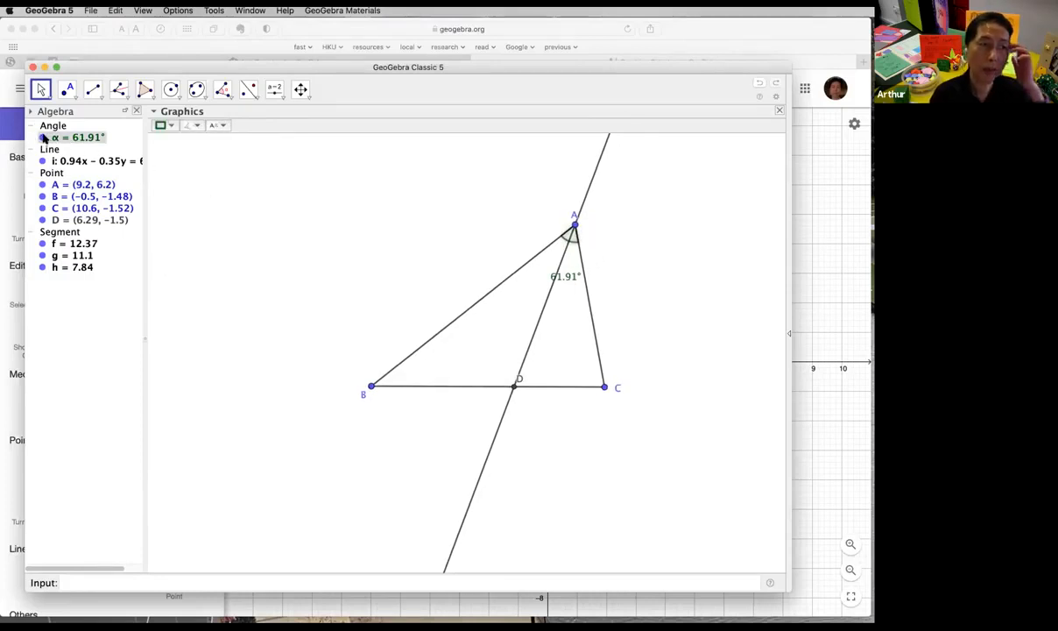
{"action": "left_click", "coordinate": [42, 138]}
{"action": "left_click", "coordinate": [334, 215]}
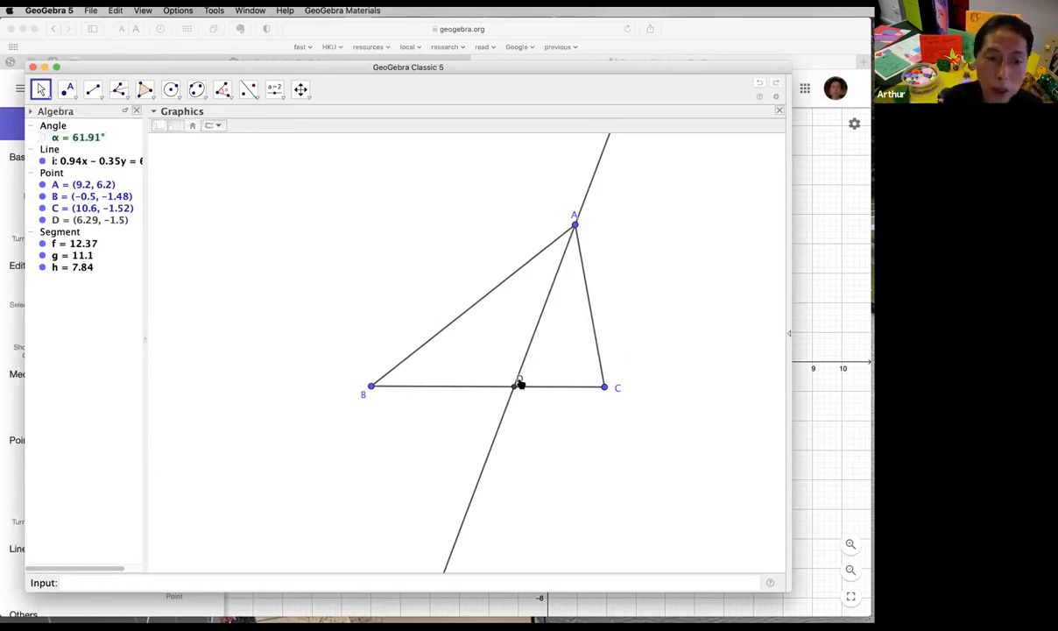
Step: Reposition the labels of points D and C below side BC, and the label of A to the upper left of its vertex
{"action": "left_click_drag", "start_coordinate": [520, 381], "coordinate": [519, 401]}
{"action": "left_click_drag", "start_coordinate": [576, 216], "coordinate": [566, 214]}
{"action": "left_click_drag", "start_coordinate": [618, 389], "coordinate": [610, 396]}
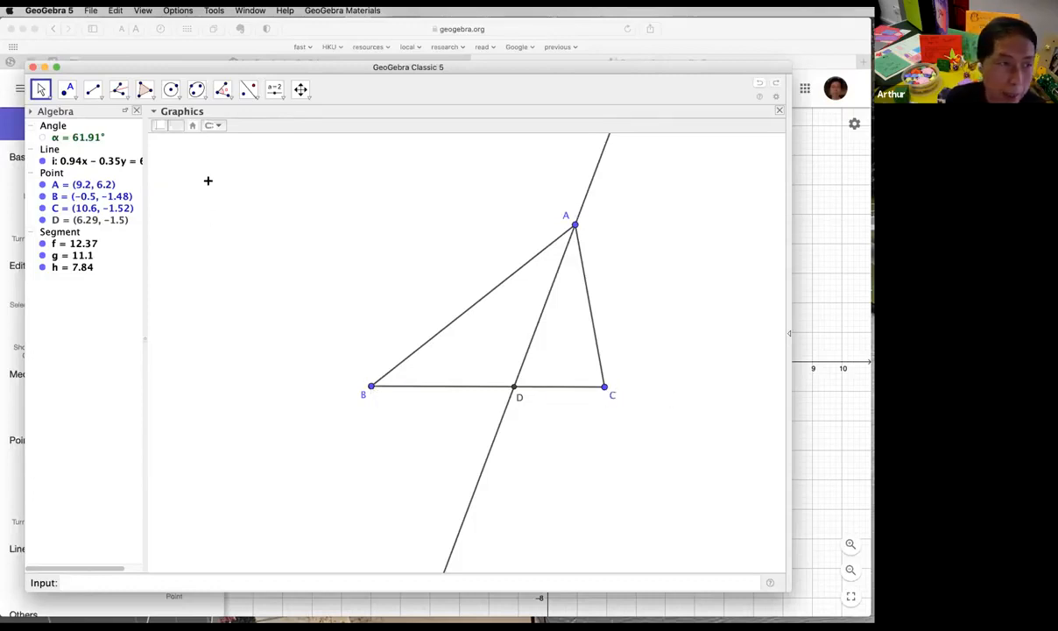
Step: Measure the two half angles BAD and DAC at vertex A with the Angle tool
{"action": "left_click", "coordinate": [224, 91]}
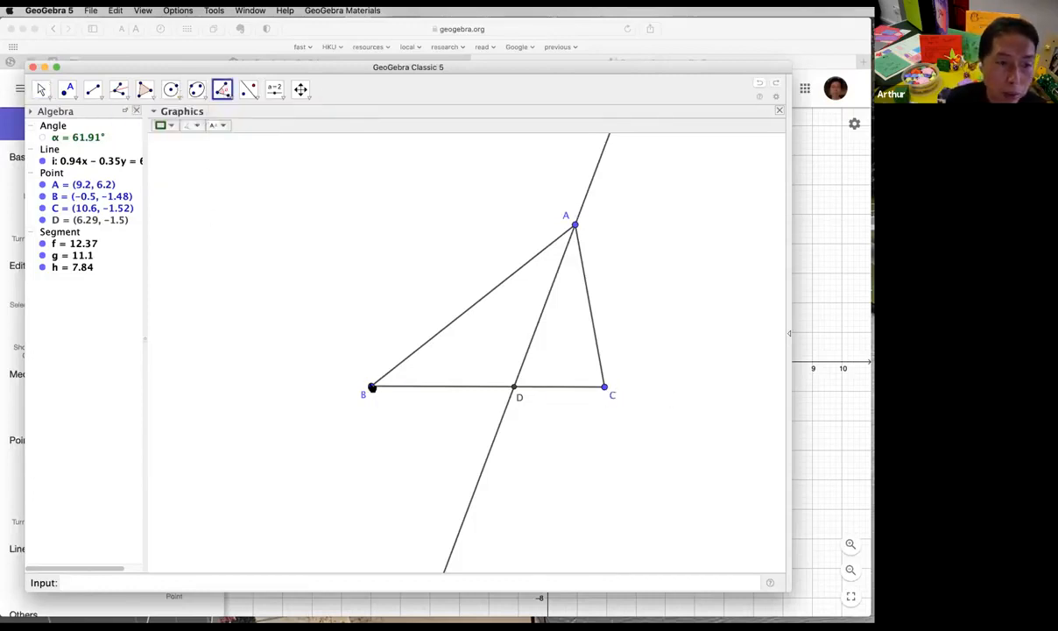
{"action": "left_click", "coordinate": [371, 386]}
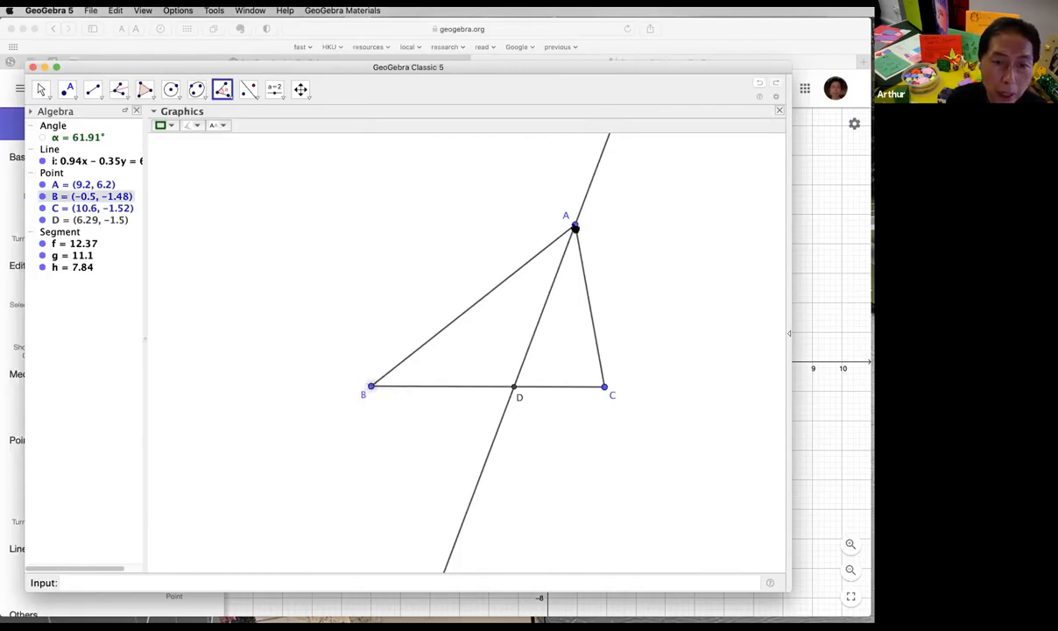
{"action": "left_click", "coordinate": [575, 226]}
{"action": "left_click", "coordinate": [513, 387]}
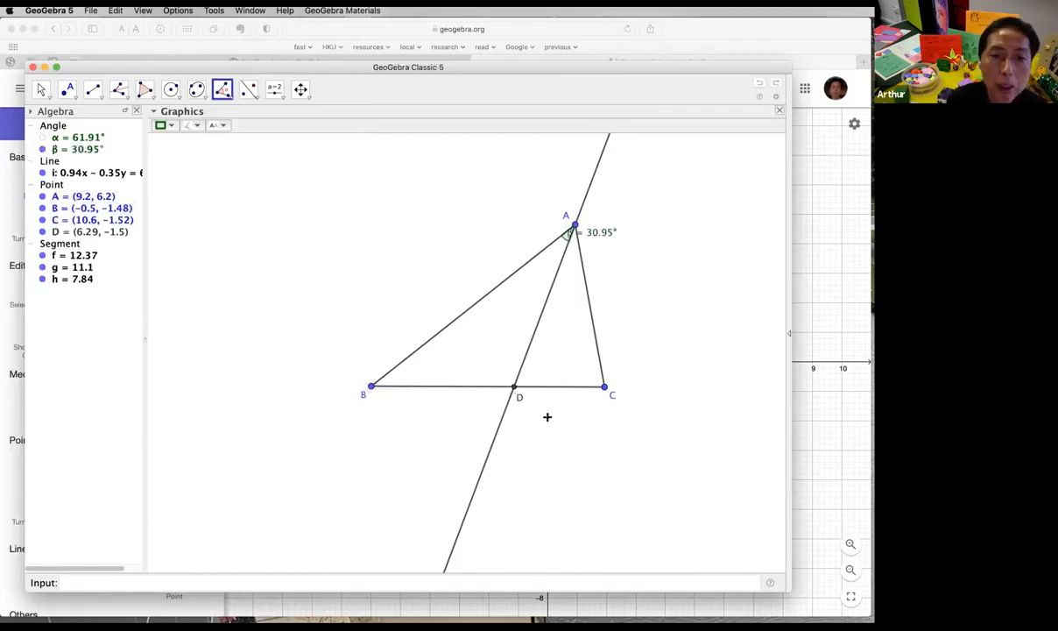
{"action": "left_click", "coordinate": [514, 389]}
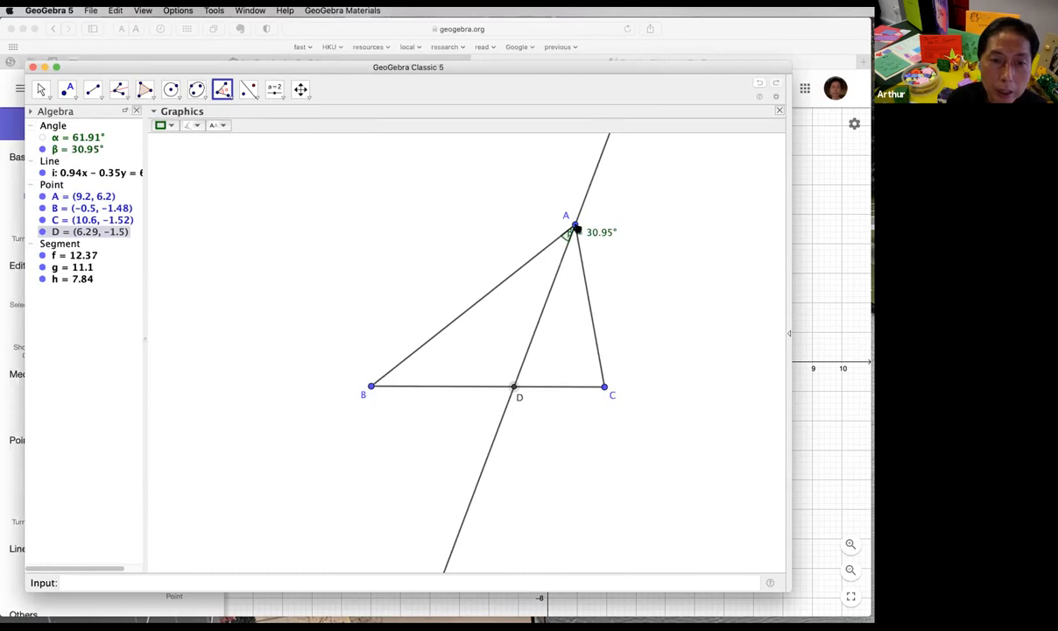
{"action": "left_click", "coordinate": [574, 227]}
{"action": "left_click", "coordinate": [604, 385]}
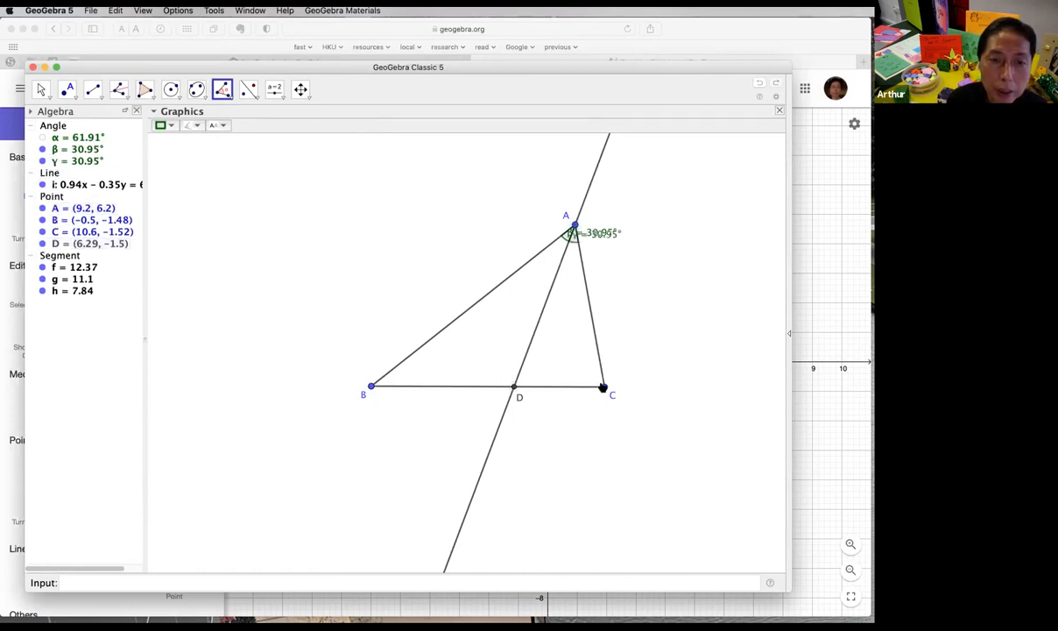
Step: Set the labels of all three angles to show Value only, and separate the two half-angle labels below their arcs
{"action": "left_click", "coordinate": [40, 92]}
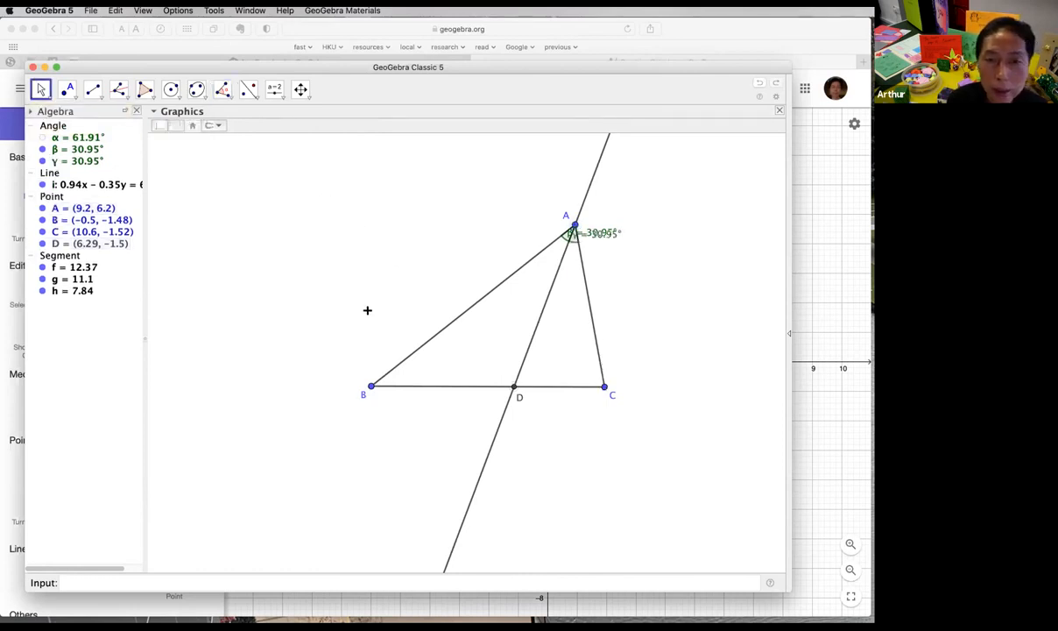
{"action": "left_click", "coordinate": [52, 126]}
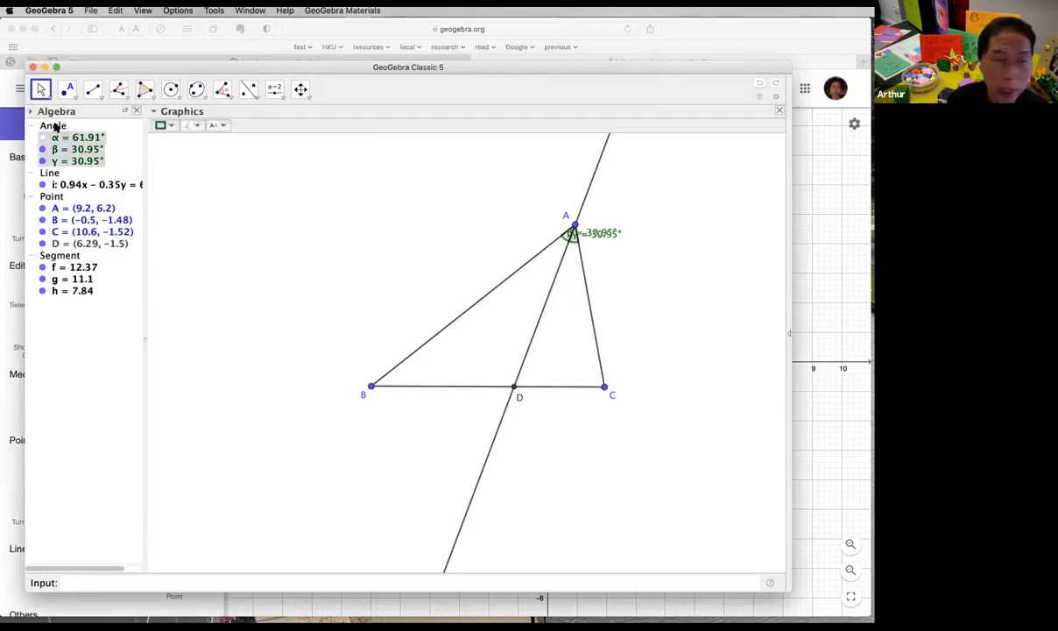
{"action": "right_click", "coordinate": [54, 127]}
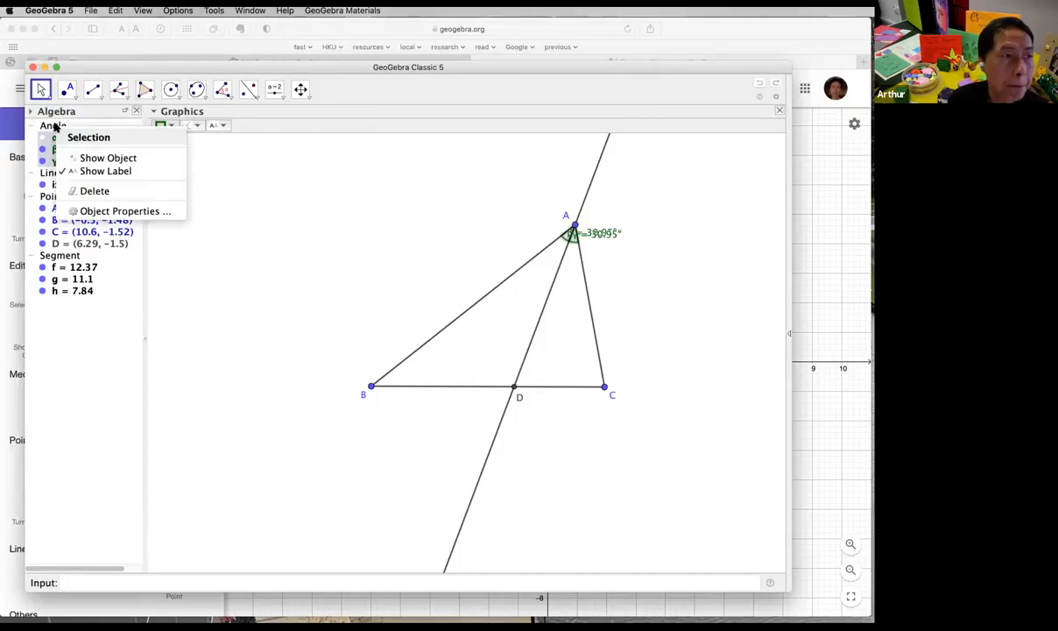
{"action": "left_click", "coordinate": [150, 214]}
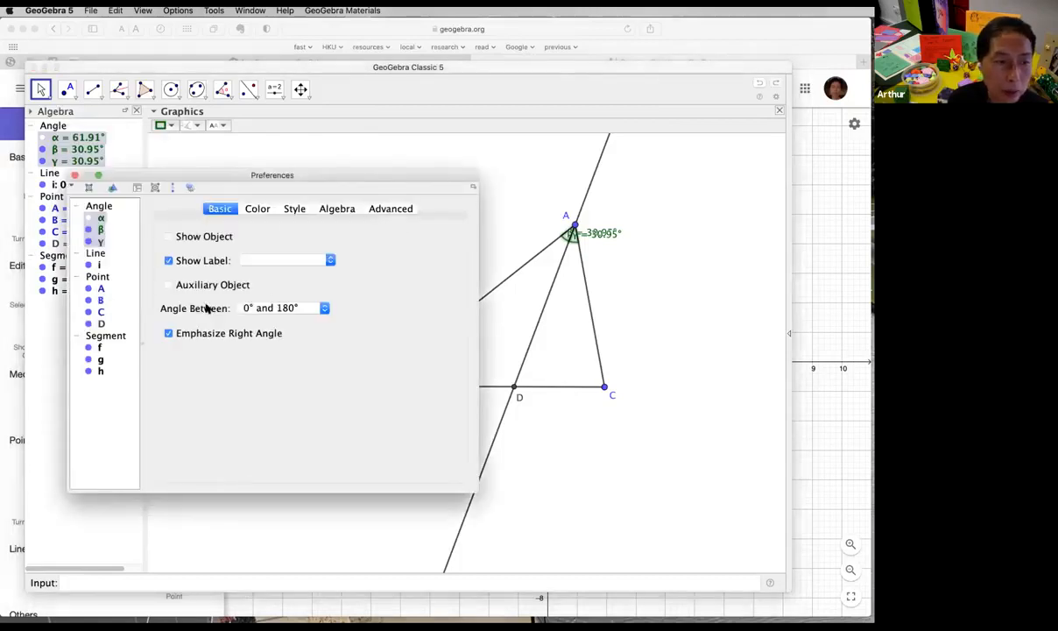
{"action": "left_click", "coordinate": [308, 310]}
{"action": "left_click", "coordinate": [308, 308]}
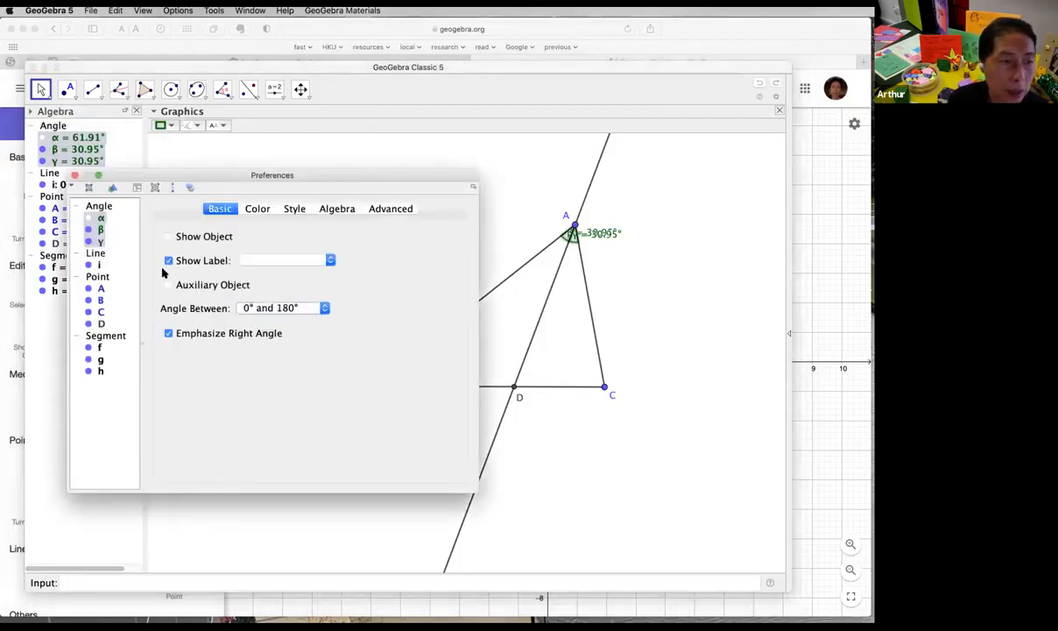
{"action": "left_click", "coordinate": [319, 260]}
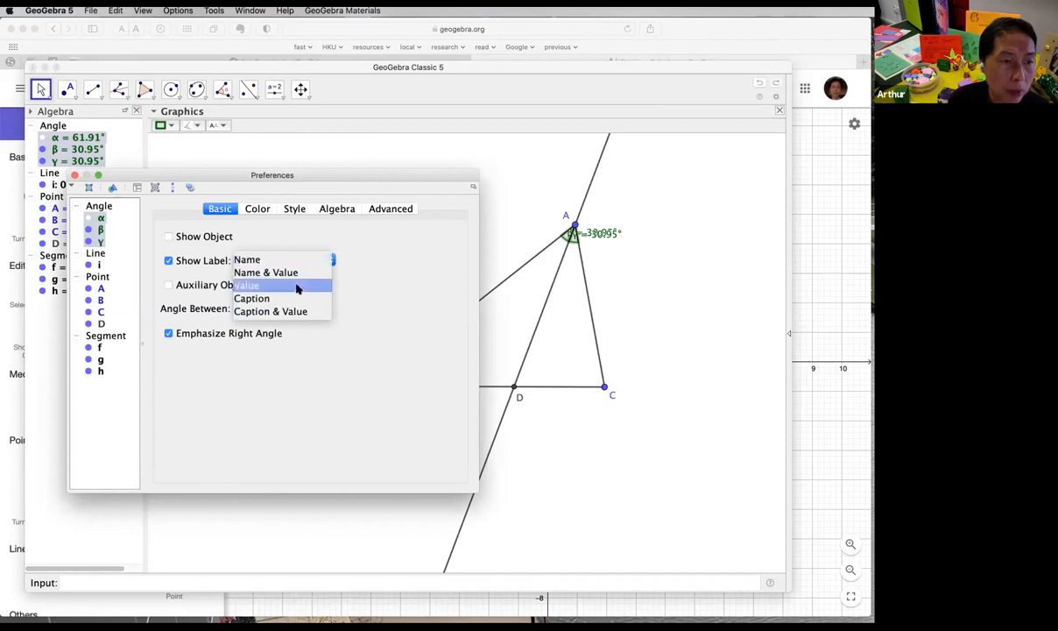
{"action": "left_click", "coordinate": [297, 286]}
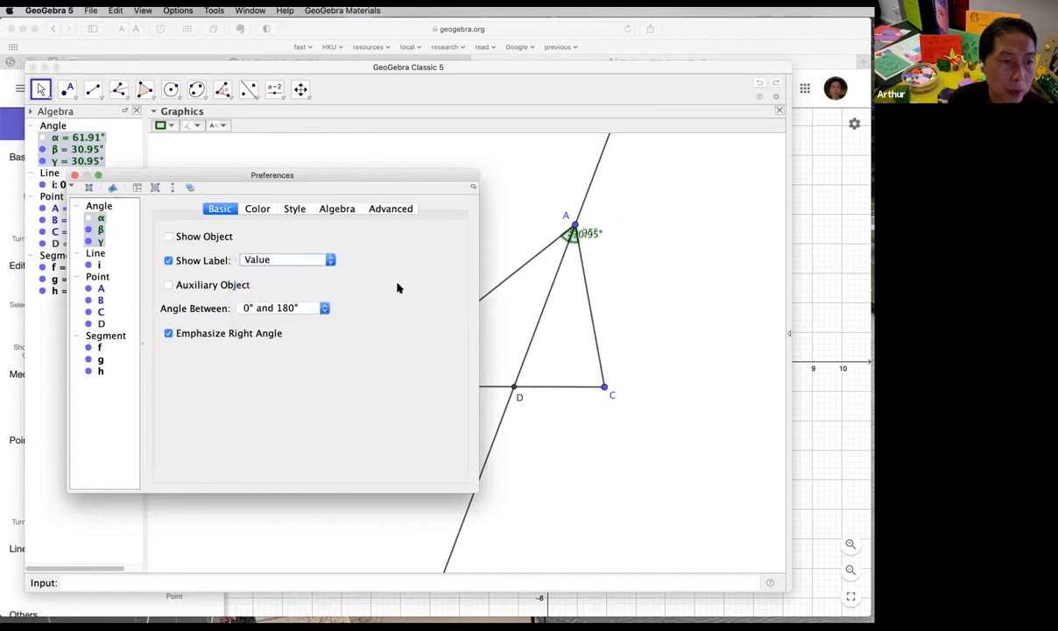
{"action": "left_click", "coordinate": [75, 175]}
{"action": "left_click_drag", "start_coordinate": [592, 240], "coordinate": [547, 253]}
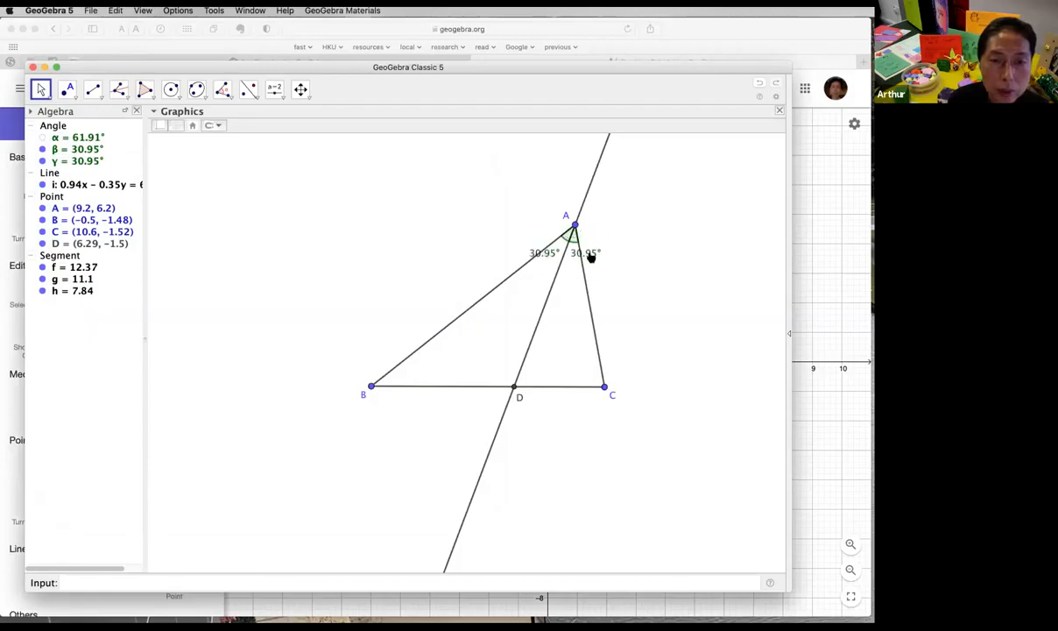
Step: Recolour the angle DAC orange
{"action": "left_click", "coordinate": [575, 237]}
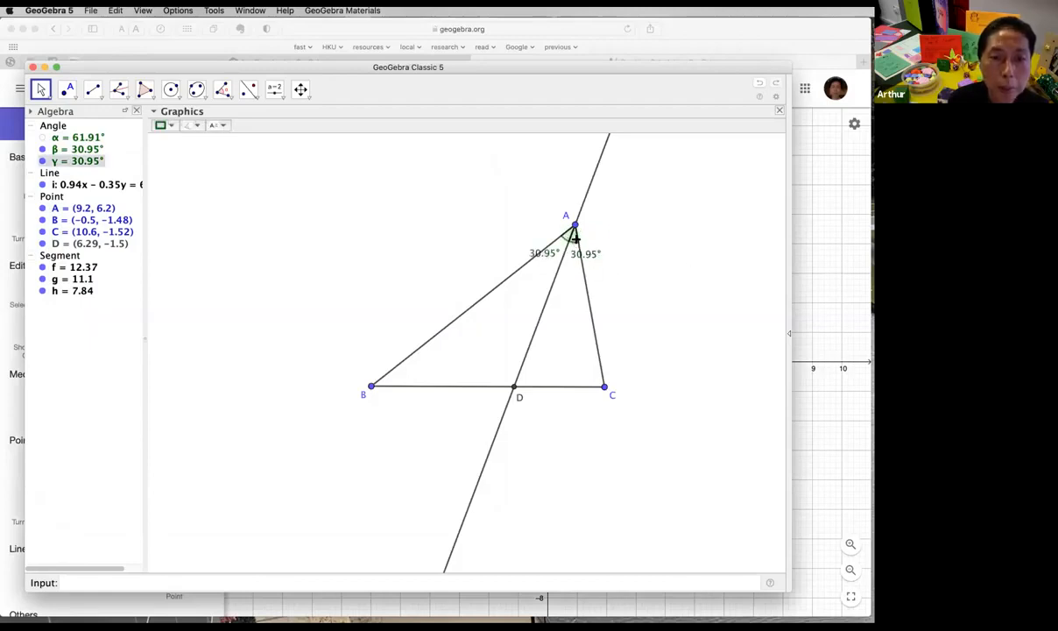
{"action": "left_click", "coordinate": [161, 125]}
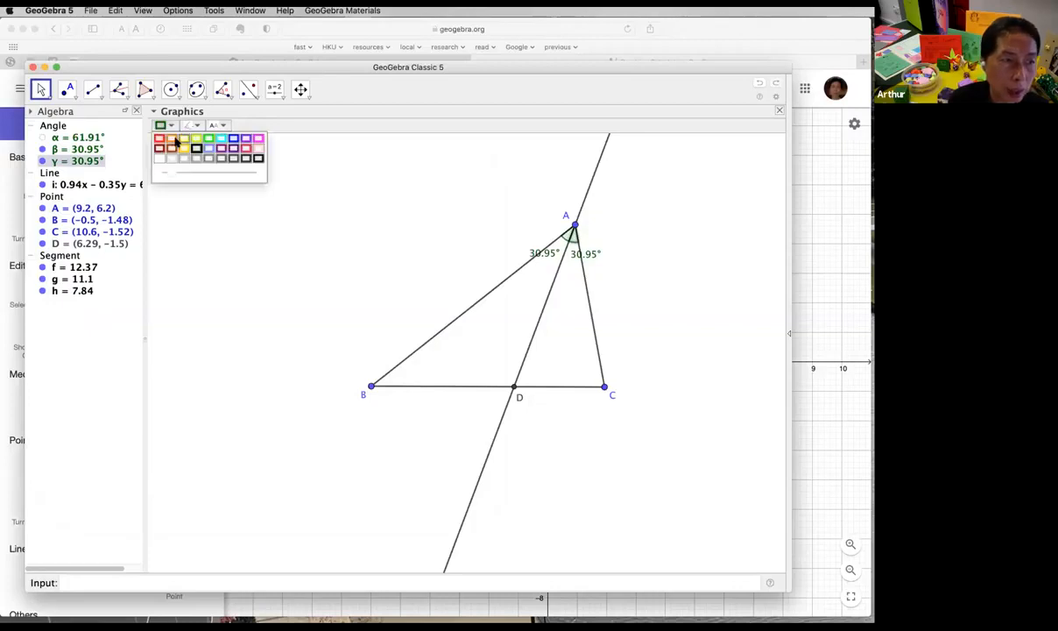
{"action": "left_click", "coordinate": [171, 140]}
Step: Move vertex A through several positions to compare the two half angles, ending at about (7.49, 6.73)
{"action": "left_click_drag", "start_coordinate": [572, 225], "coordinate": [537, 243]}
{"action": "left_click_drag", "start_coordinate": [635, 241], "coordinate": [571, 169]}
{"action": "left_click", "coordinate": [629, 202]}
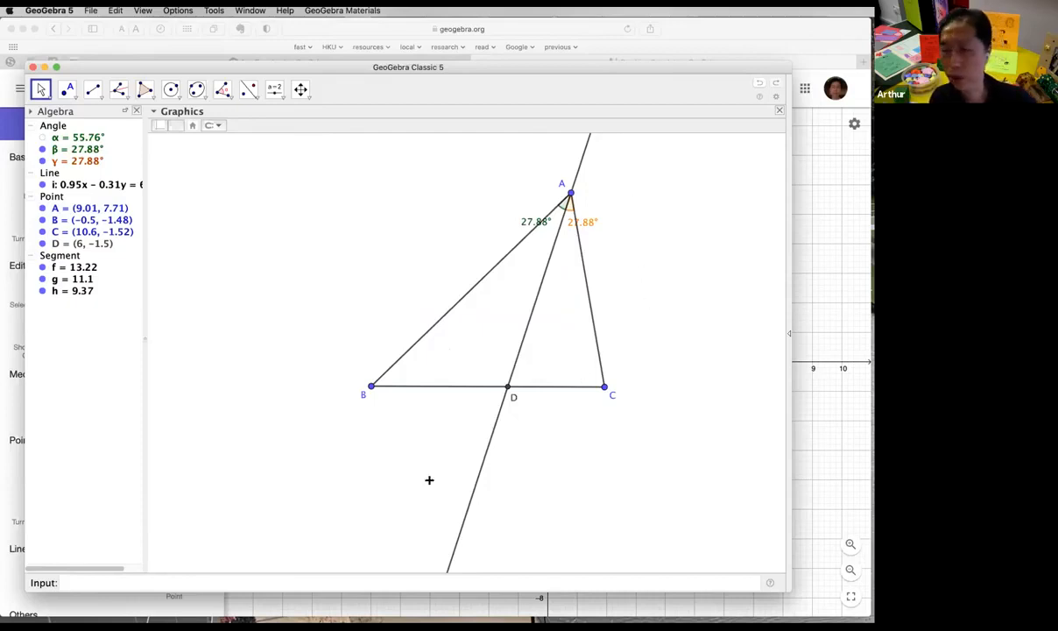
{"action": "left_click_drag", "start_coordinate": [568, 198], "coordinate": [539, 214]}
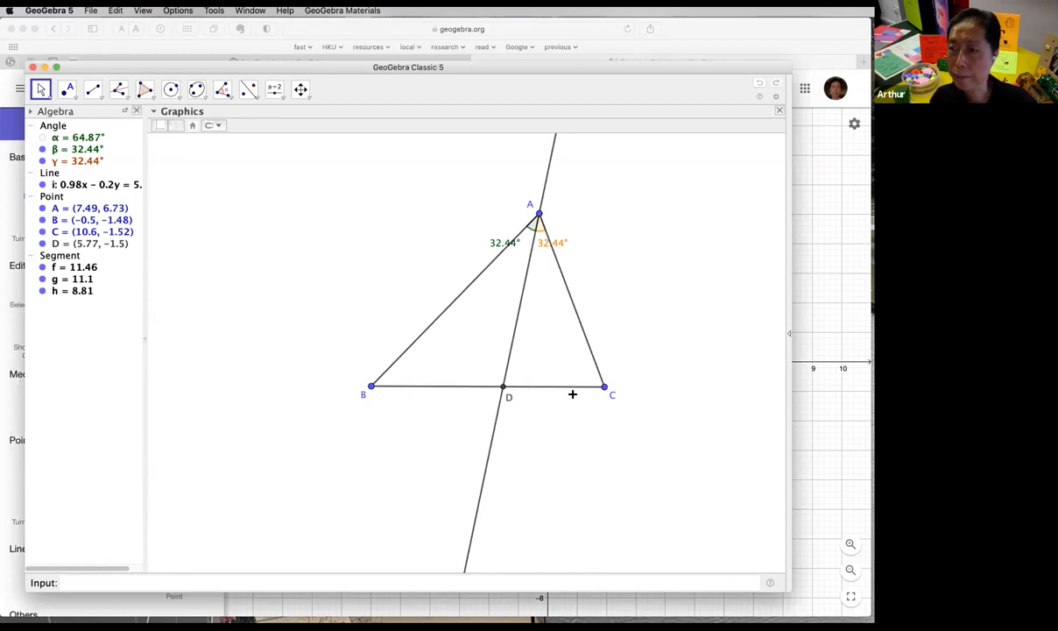
Step: Move vertex C to about (8.7, -6) and vertex A to about (11, 6.11) to vary the bisected triangle
{"action": "left_click_drag", "start_coordinate": [604, 386], "coordinate": [554, 396]}
{"action": "left_click_drag", "start_coordinate": [489, 420], "coordinate": [564, 480]}
{"action": "left_click_drag", "start_coordinate": [539, 214], "coordinate": [612, 226]}
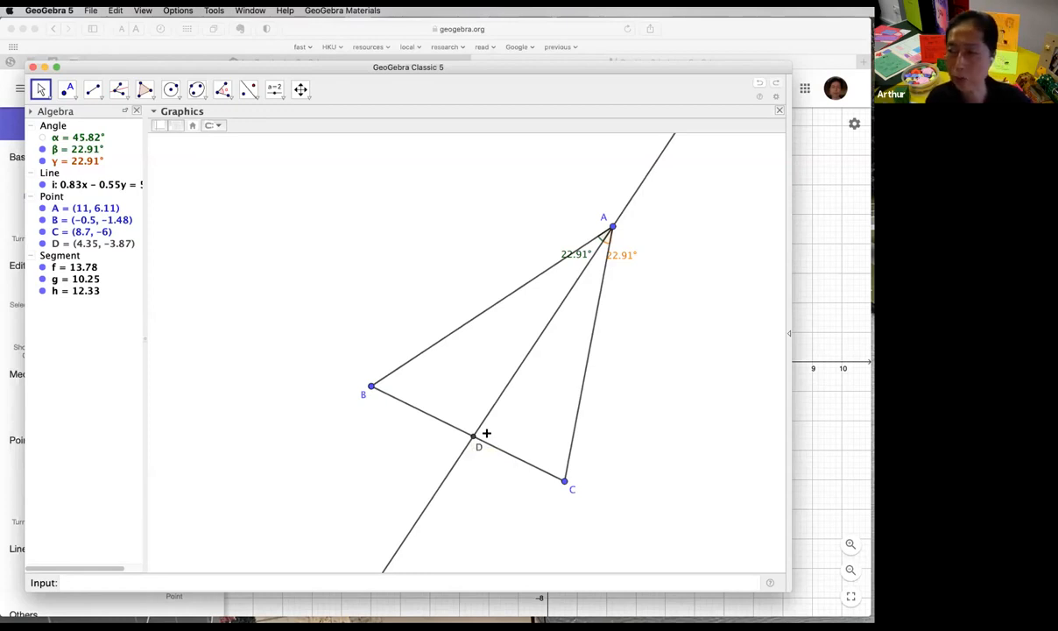
Step: Move vertex A to about (10.61, 5.97) and measure the lengths of BD and DC with the Distance or Length tool
{"action": "mouse_move", "coordinate": [611, 227]}
{"action": "left_mouse_down"}
{"action": "mouse_move", "coordinate": [594, 225]}
{"action": "mouse_move", "coordinate": [680, 240]}
{"action": "mouse_move", "coordinate": [604, 229]}
{"action": "left_mouse_up"}
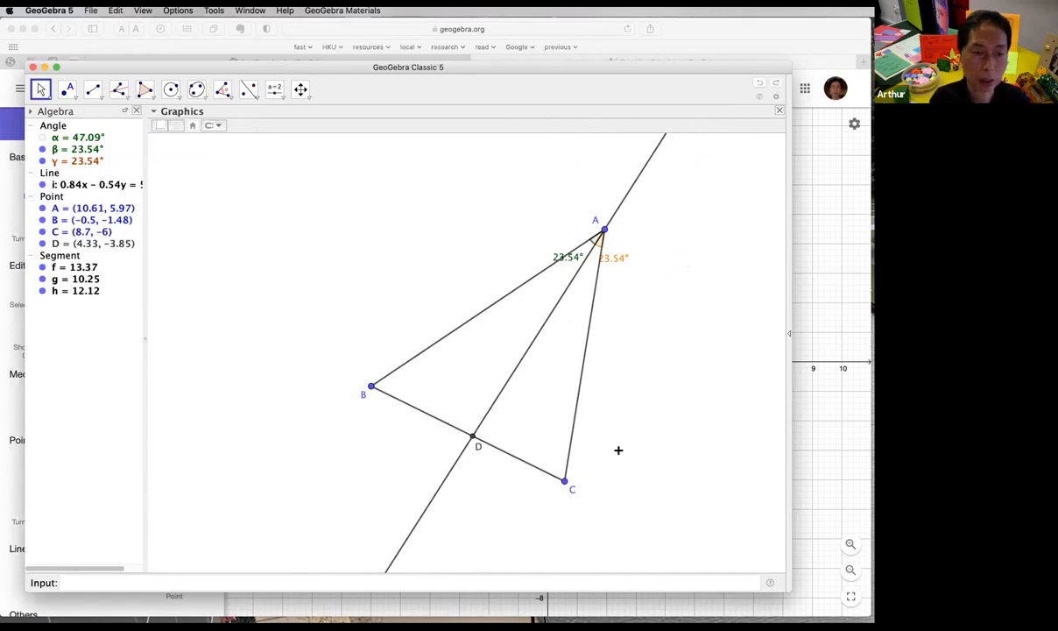
{"action": "left_click", "coordinate": [250, 91]}
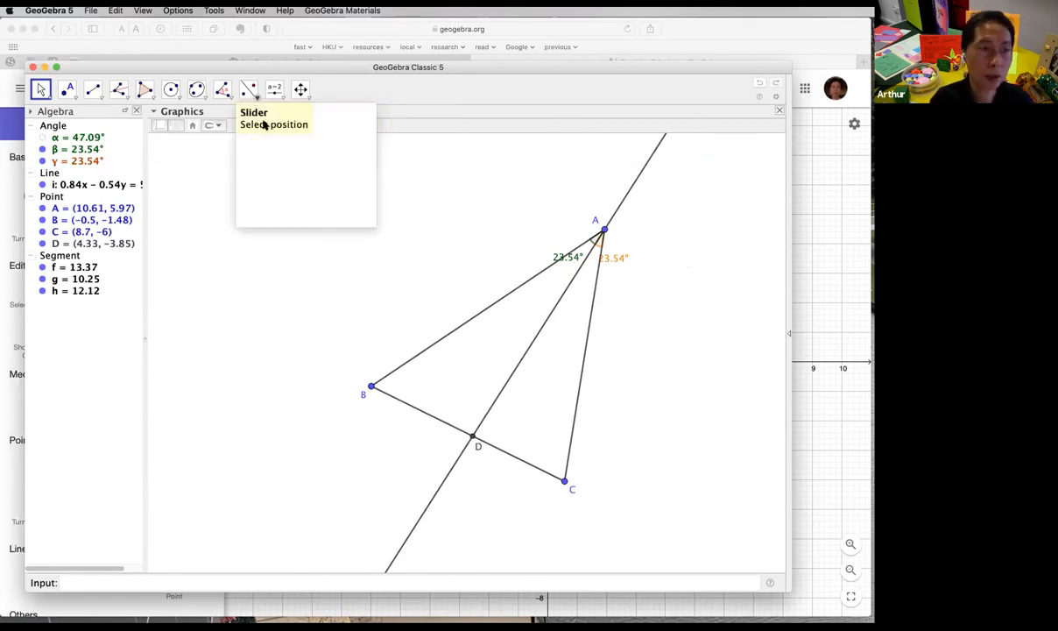
{"action": "left_click", "coordinate": [274, 91]}
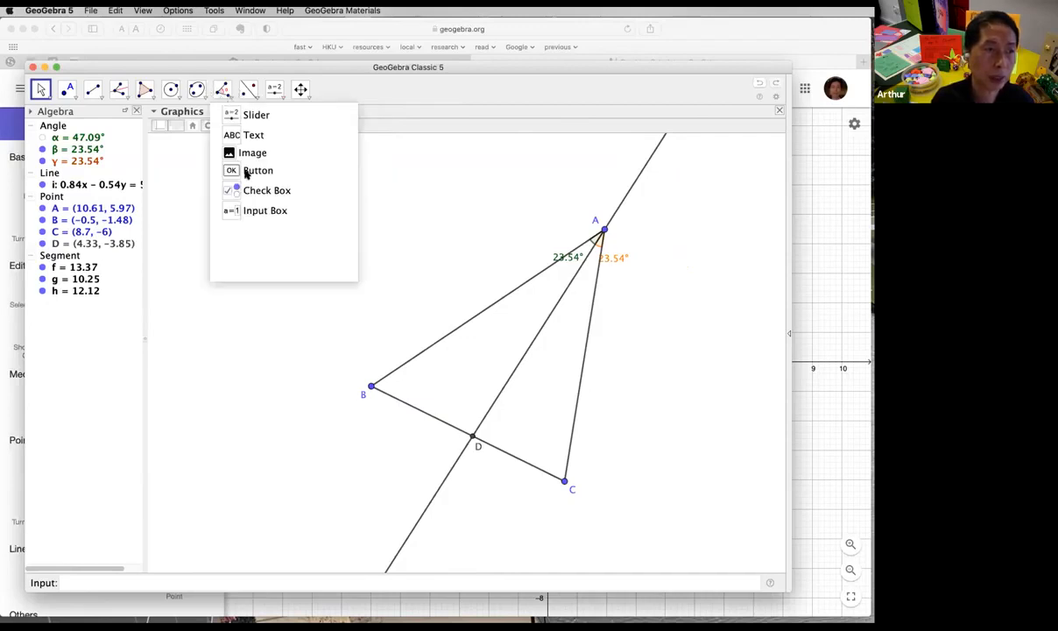
{"action": "mouse_move", "coordinate": [221, 92]}
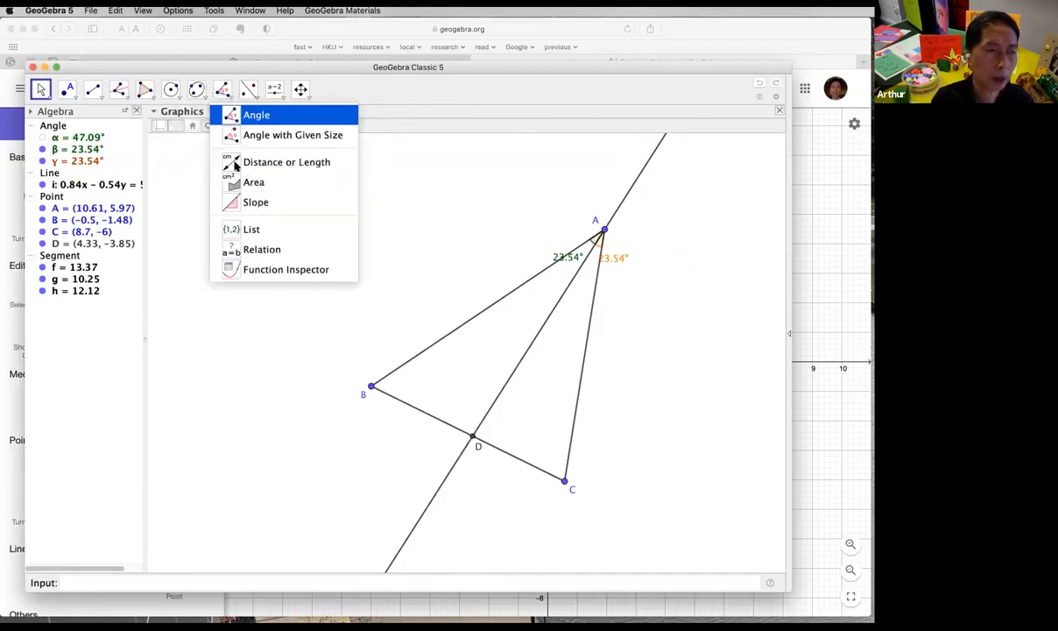
{"action": "left_click", "coordinate": [294, 168]}
{"action": "left_click", "coordinate": [371, 387]}
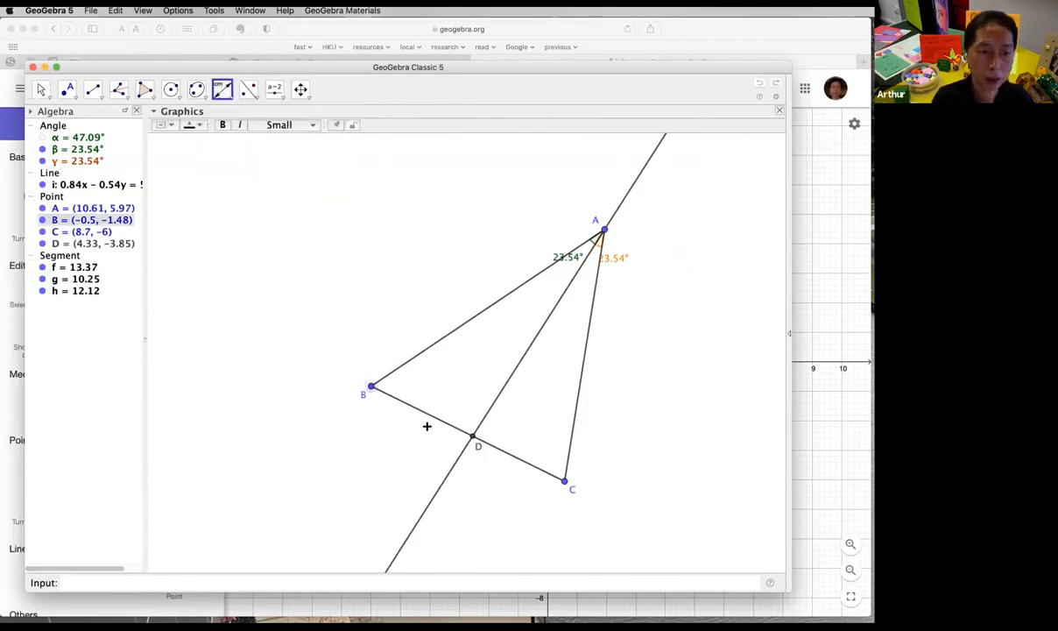
{"action": "left_click", "coordinate": [471, 440]}
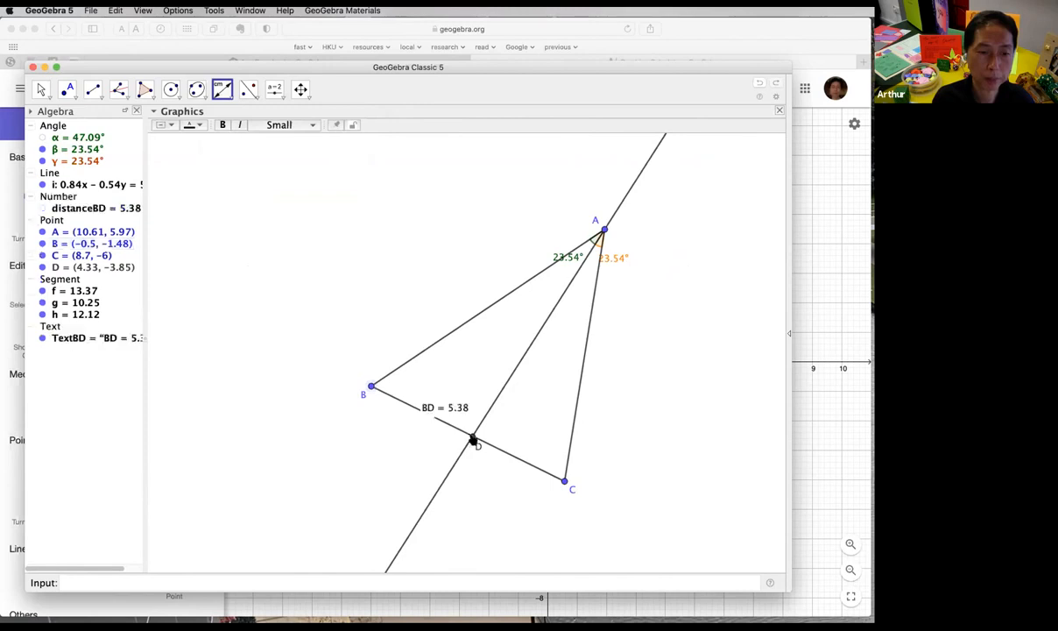
{"action": "left_click", "coordinate": [566, 484]}
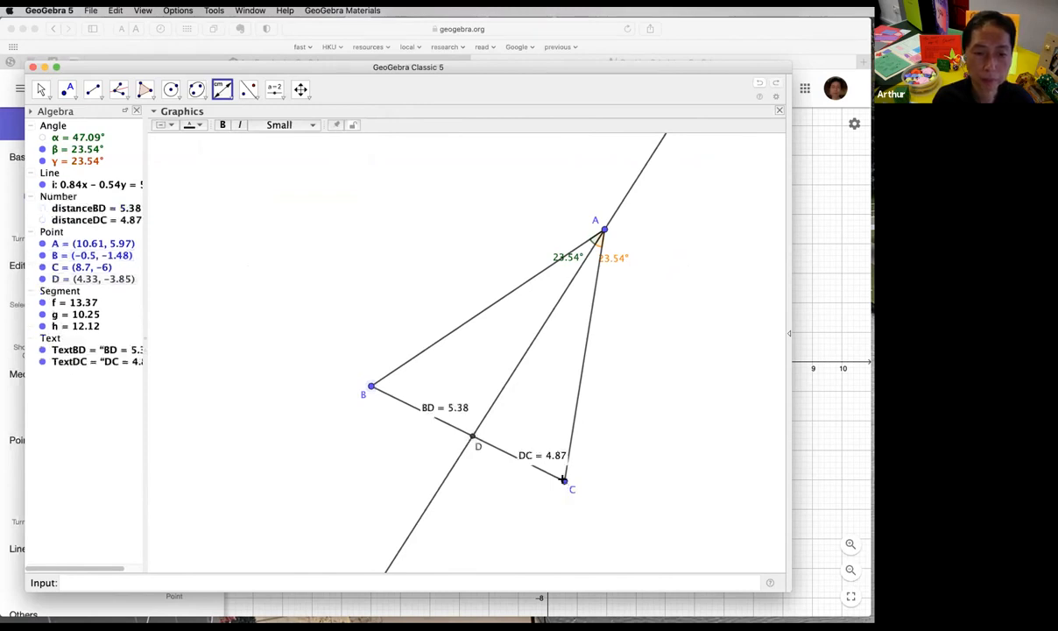
Step: Vary the triangle to compare BD and DC, ending with A at about (8.87, 5.86) and C at about (9.48, -5.22)
{"action": "left_click", "coordinate": [40, 90]}
{"action": "left_click_drag", "start_coordinate": [604, 230], "coordinate": [562, 244]}
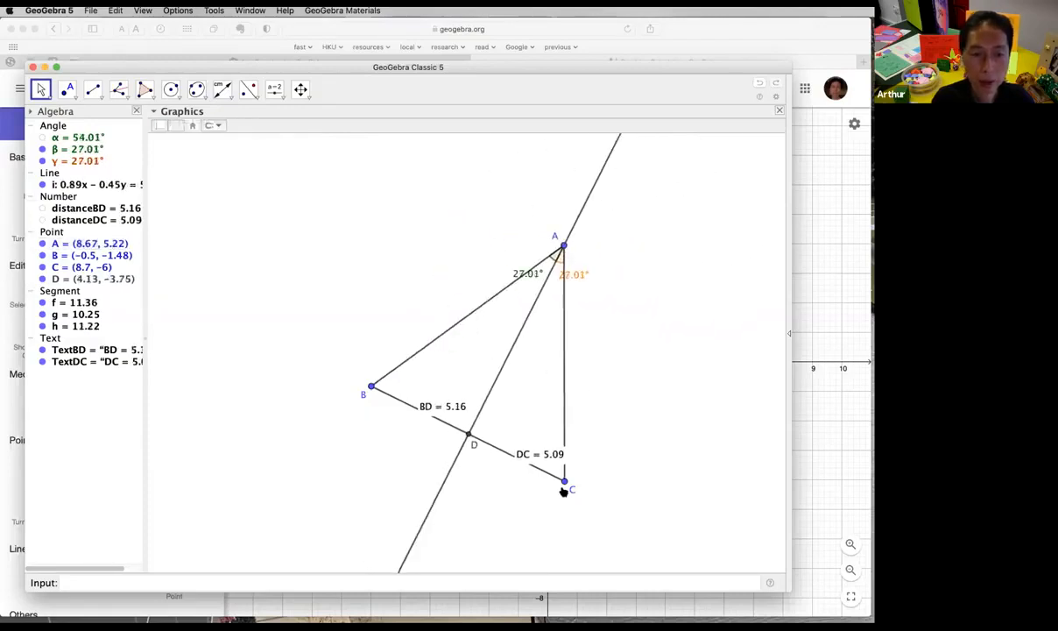
{"action": "left_click_drag", "start_coordinate": [564, 481], "coordinate": [580, 465]}
{"action": "mouse_move", "coordinate": [562, 247]}
{"action": "left_mouse_down"}
{"action": "mouse_move", "coordinate": [413, 224]}
{"action": "mouse_move", "coordinate": [571, 232]}
{"action": "left_mouse_up"}
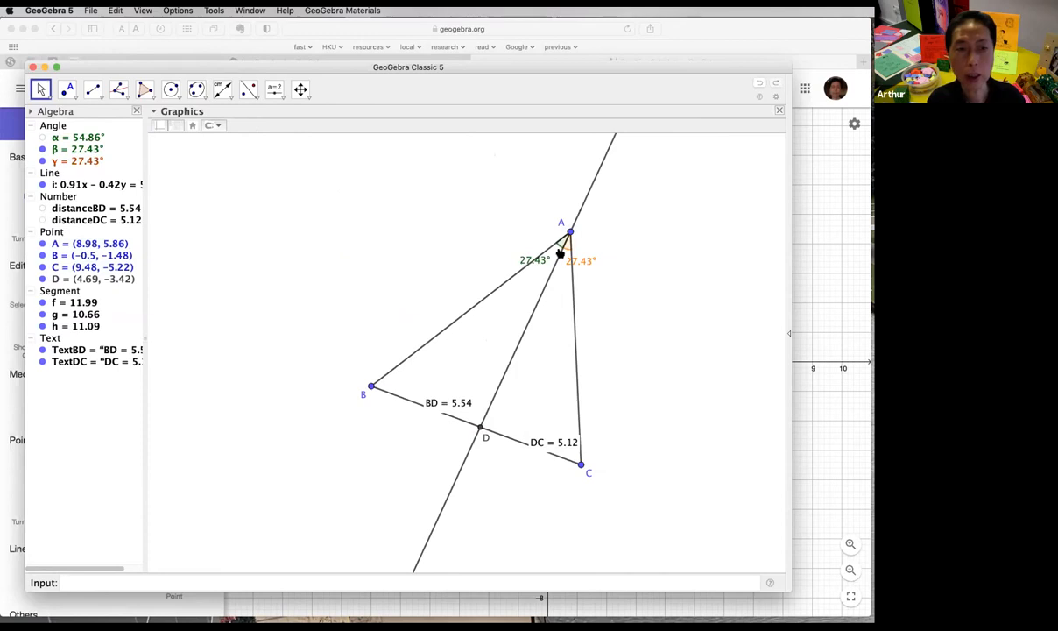
{"action": "mouse_move", "coordinate": [572, 232]}
{"action": "left_mouse_down"}
{"action": "mouse_move", "coordinate": [670, 237]}
{"action": "mouse_move", "coordinate": [511, 230]}
{"action": "mouse_move", "coordinate": [618, 234]}
{"action": "mouse_move", "coordinate": [568, 235]}
{"action": "left_mouse_up"}
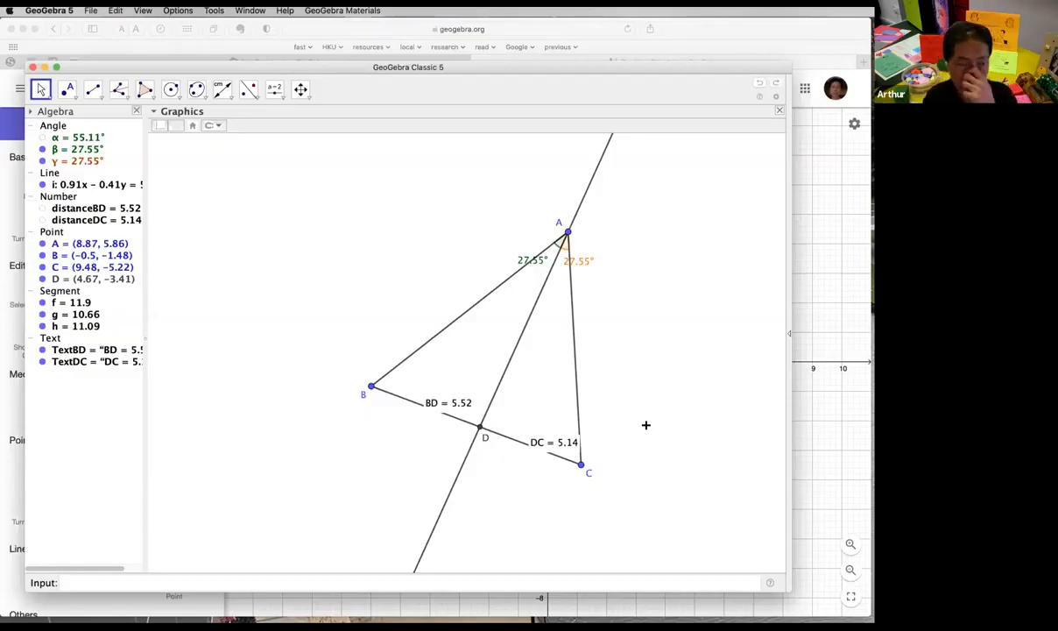
Step: Measure angle ADC at point D and move its label below the side BC
{"action": "scroll", "coordinate": [566, 293], "scroll_direction": "down", "scroll_amount": 2}
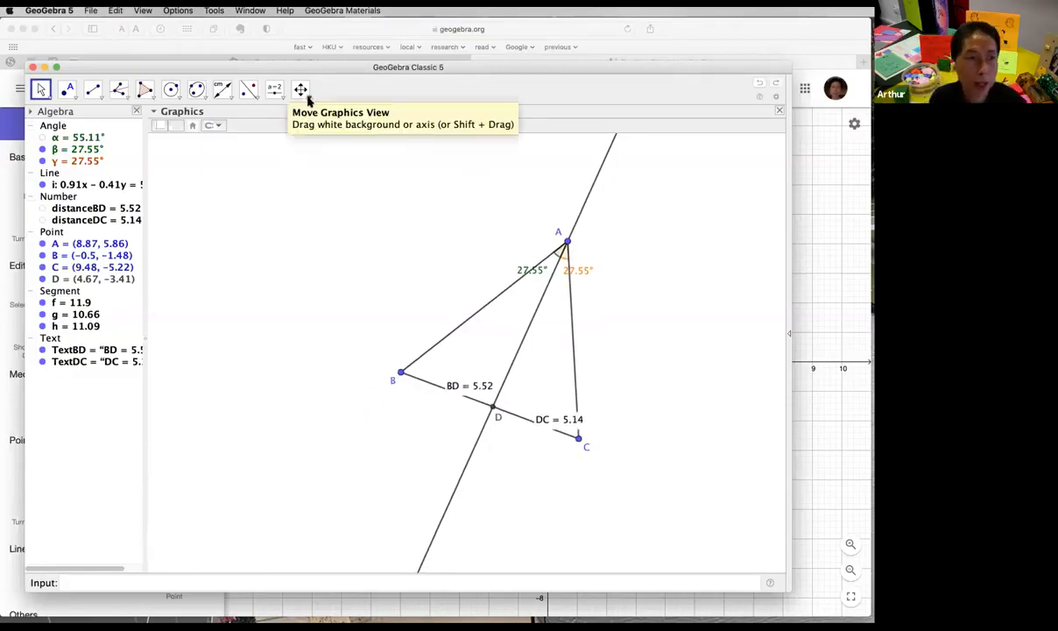
{"action": "left_click", "coordinate": [226, 97]}
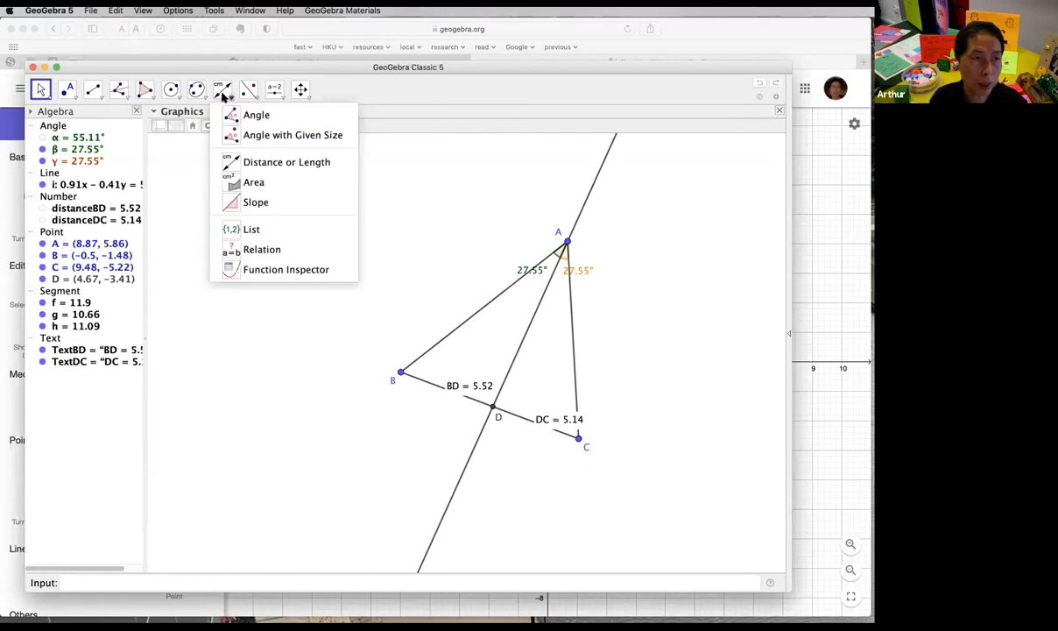
{"action": "left_click", "coordinate": [230, 114]}
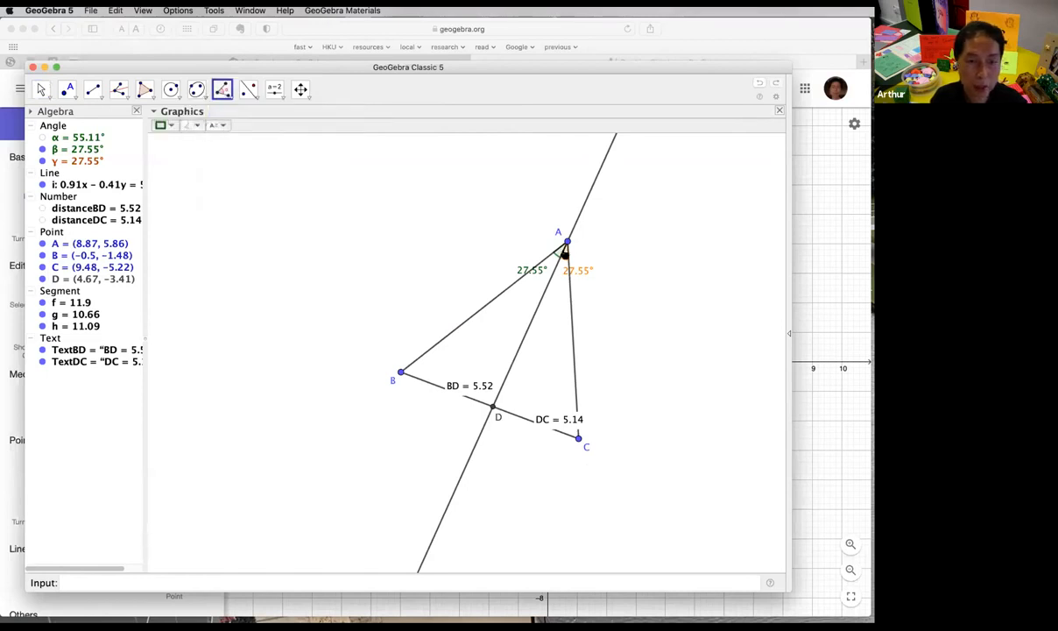
{"action": "left_click", "coordinate": [567, 244]}
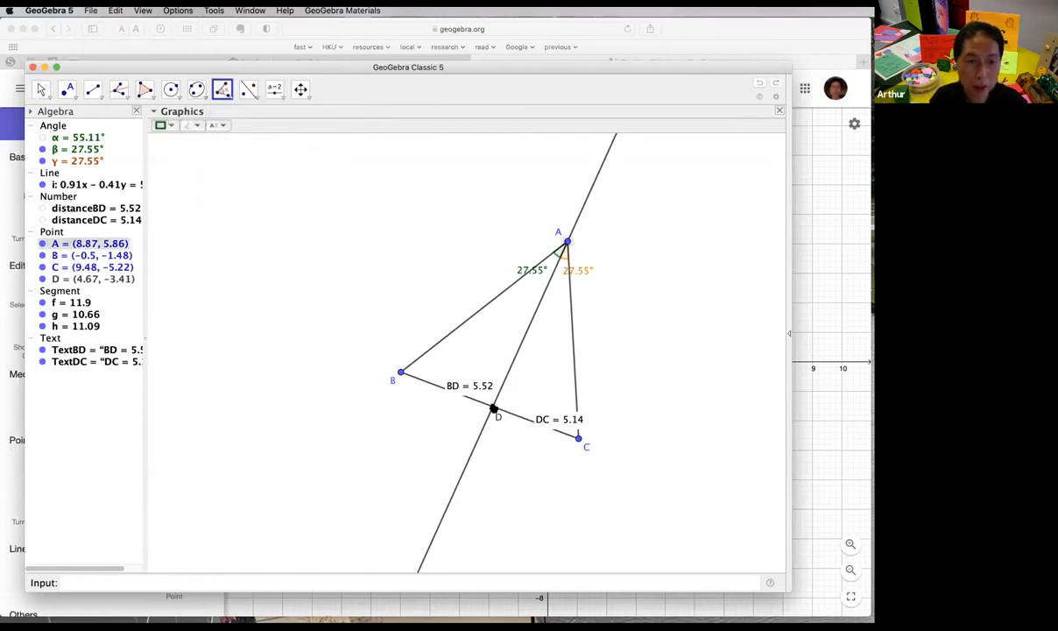
{"action": "left_click", "coordinate": [493, 406]}
{"action": "left_click", "coordinate": [578, 439]}
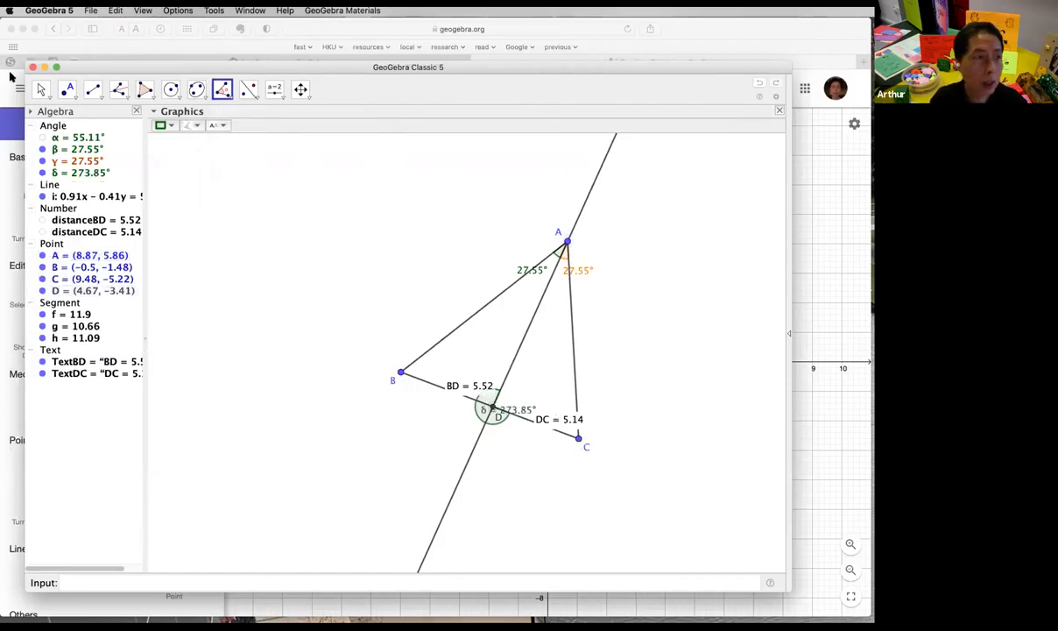
{"action": "left_click", "coordinate": [40, 89]}
{"action": "left_click_drag", "start_coordinate": [515, 414], "coordinate": [460, 433]}
Step: Restrict the angle at D to between 0° and 180° in its object properties
{"action": "left_click", "coordinate": [82, 173]}
{"action": "double_click", "coordinate": [82, 172]}
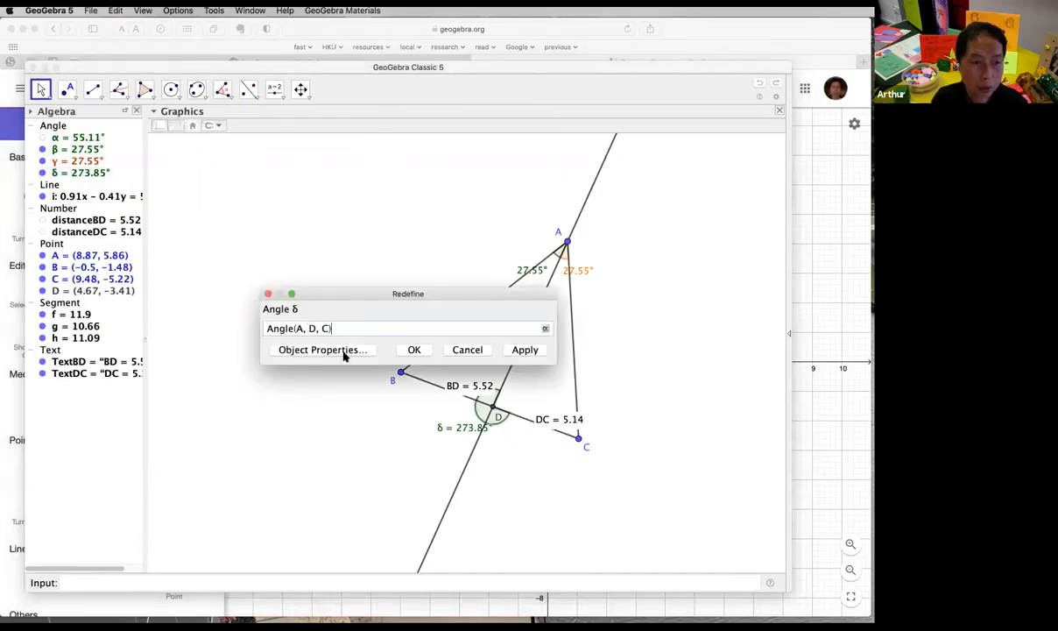
{"action": "left_click", "coordinate": [344, 350]}
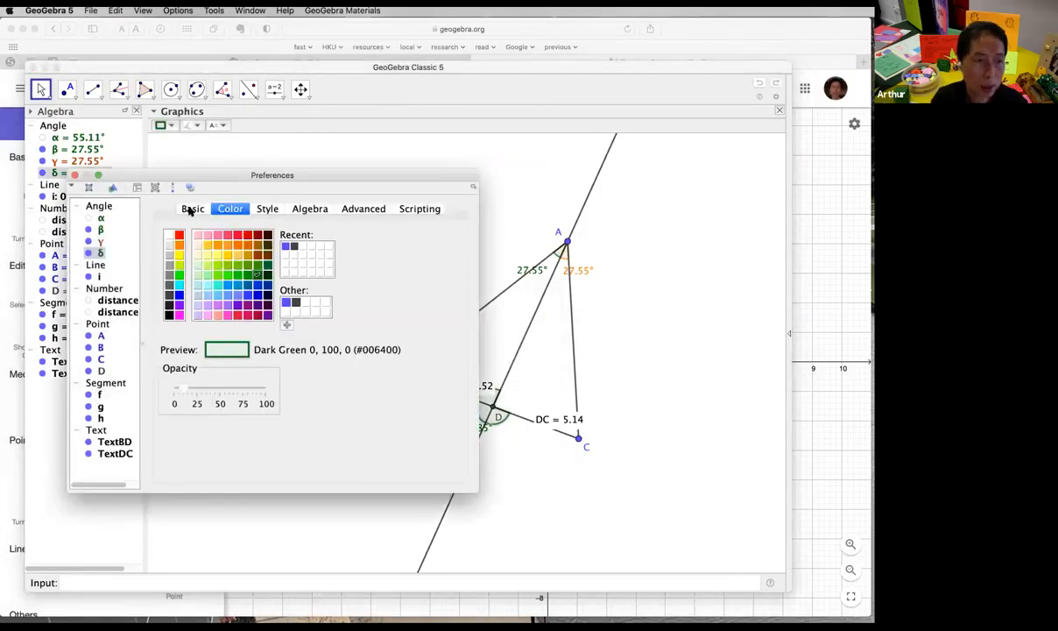
{"action": "left_click", "coordinate": [191, 210]}
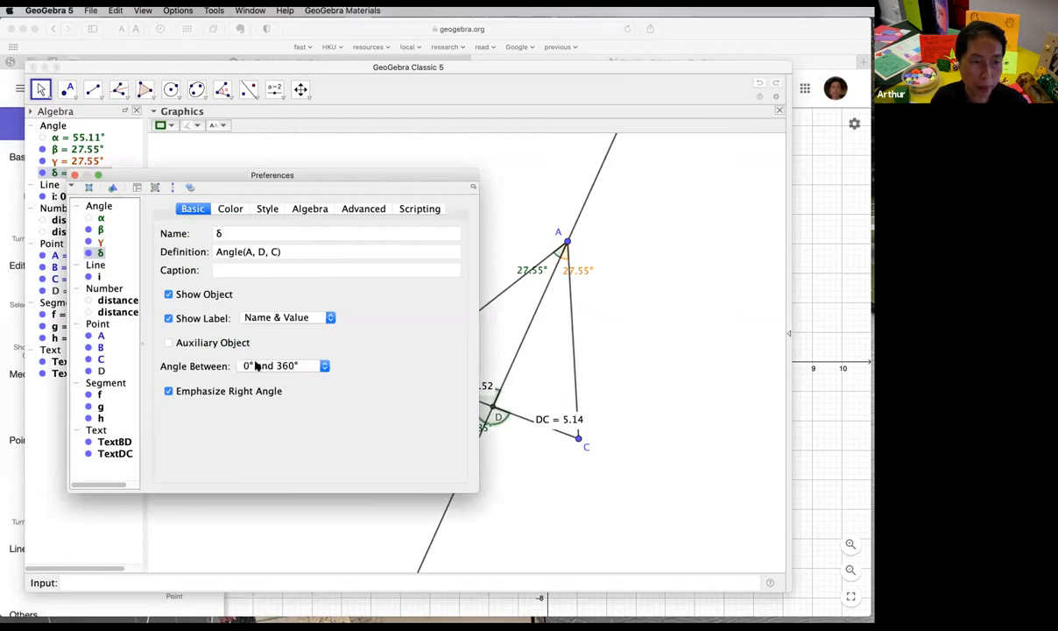
{"action": "left_click", "coordinate": [309, 369]}
{"action": "left_click", "coordinate": [306, 379]}
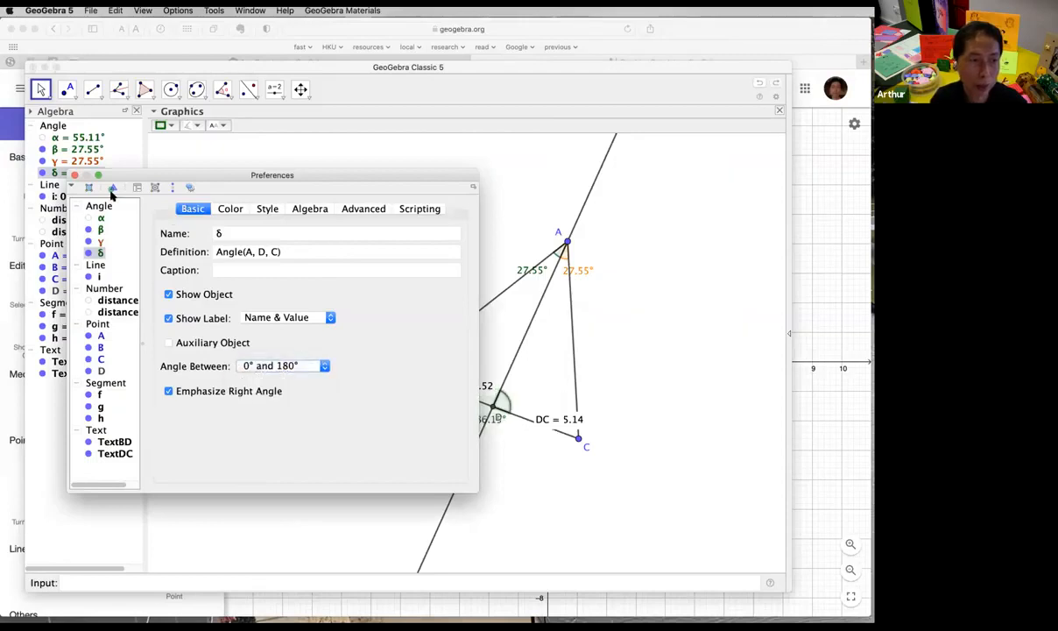
{"action": "left_click", "coordinate": [75, 175]}
Step: Move vertex A to about (9.56, 6.1) and spread the angle and length labels apart around D
{"action": "left_click_drag", "start_coordinate": [564, 236], "coordinate": [578, 261]}
{"action": "left_click_drag", "start_coordinate": [493, 420], "coordinate": [551, 429]}
{"action": "left_click_drag", "start_coordinate": [452, 386], "coordinate": [420, 394]}
{"action": "mouse_move", "coordinate": [576, 259]}
{"action": "left_mouse_down"}
{"action": "mouse_move", "coordinate": [519, 231]}
{"action": "mouse_move", "coordinate": [579, 238]}
{"action": "left_mouse_up"}
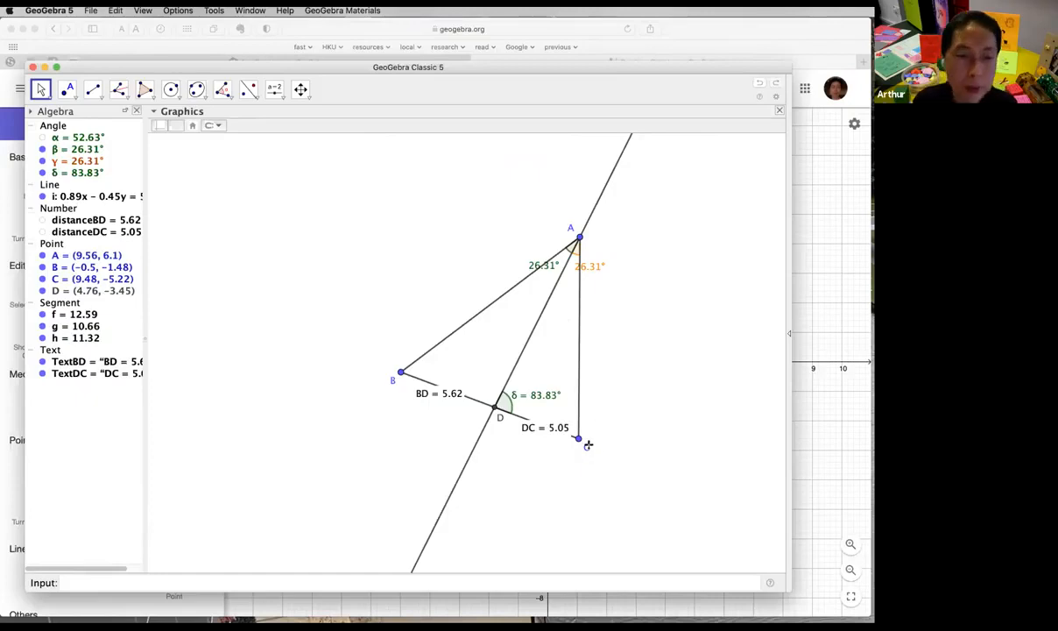
Step: Move vertex C to about (10.58, -4.92) and reposition the BD and DC labels beside their segments
{"action": "left_click_drag", "start_coordinate": [588, 445], "coordinate": [550, 405]}
{"action": "left_click_drag", "start_coordinate": [454, 400], "coordinate": [460, 396]}
{"action": "left_click_drag", "start_coordinate": [571, 417], "coordinate": [567, 415]}
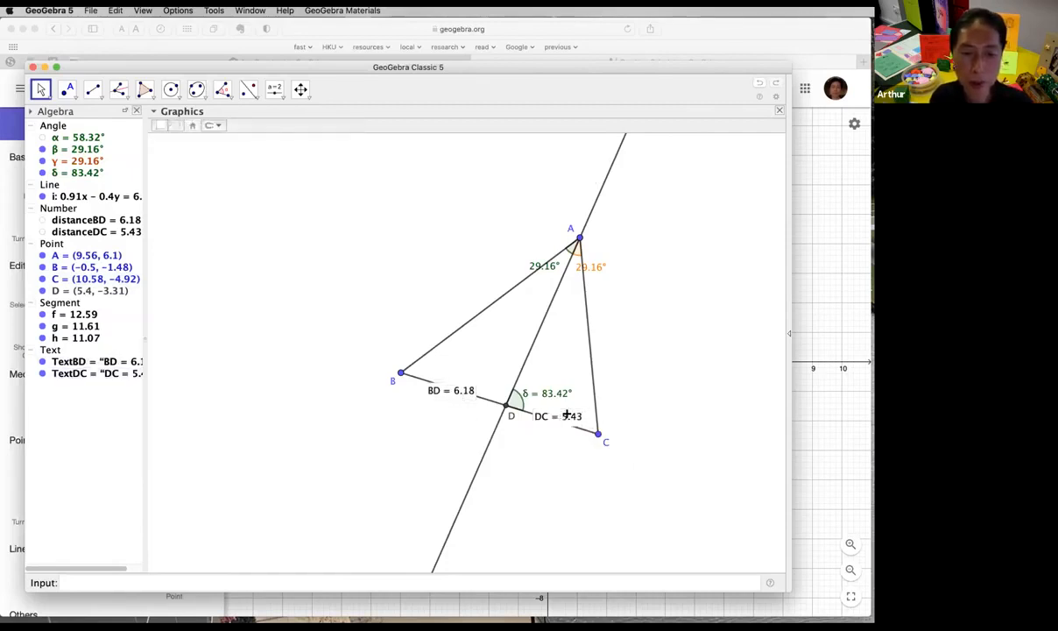
Step: Draw a circle beside the triangle with its center at about (-3.45, -1.98) through a point at about (-0.31, 6.23)
{"action": "left_click", "coordinate": [171, 88]}
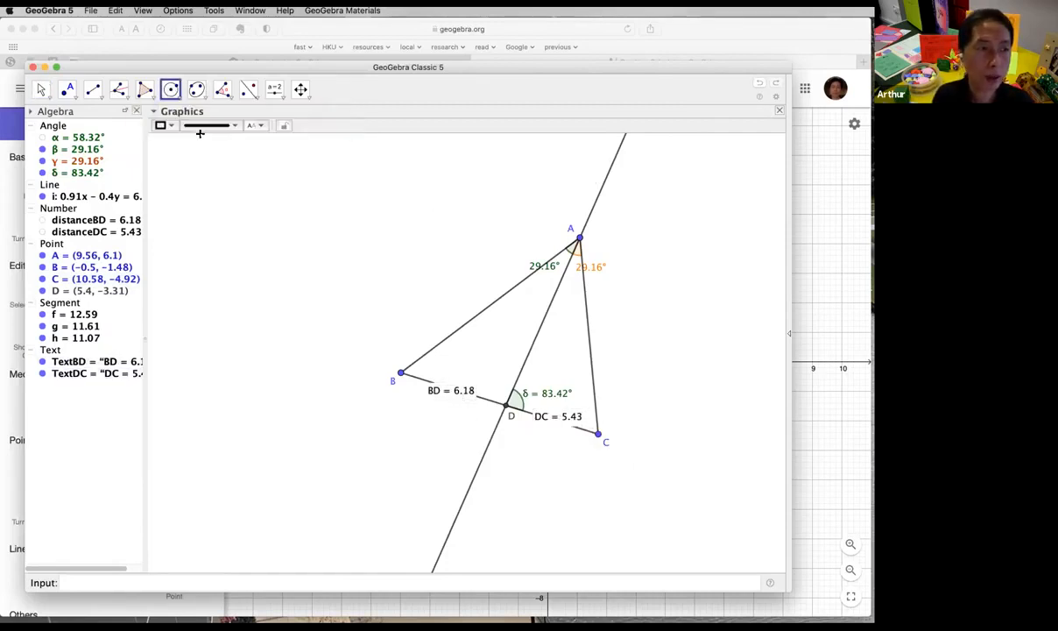
{"action": "left_click", "coordinate": [170, 92]}
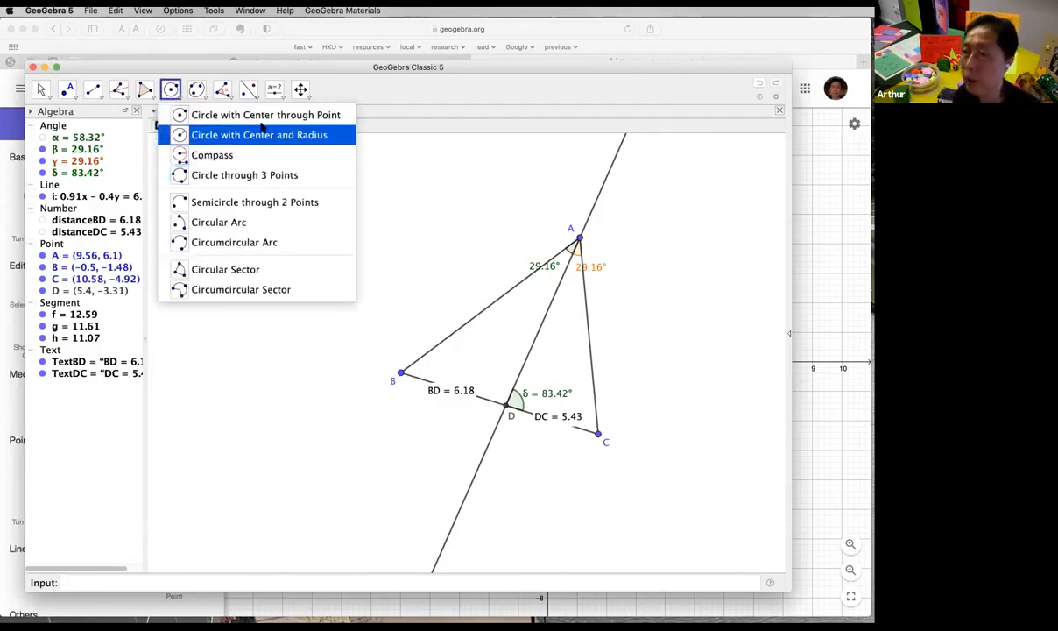
{"action": "left_click", "coordinate": [260, 115]}
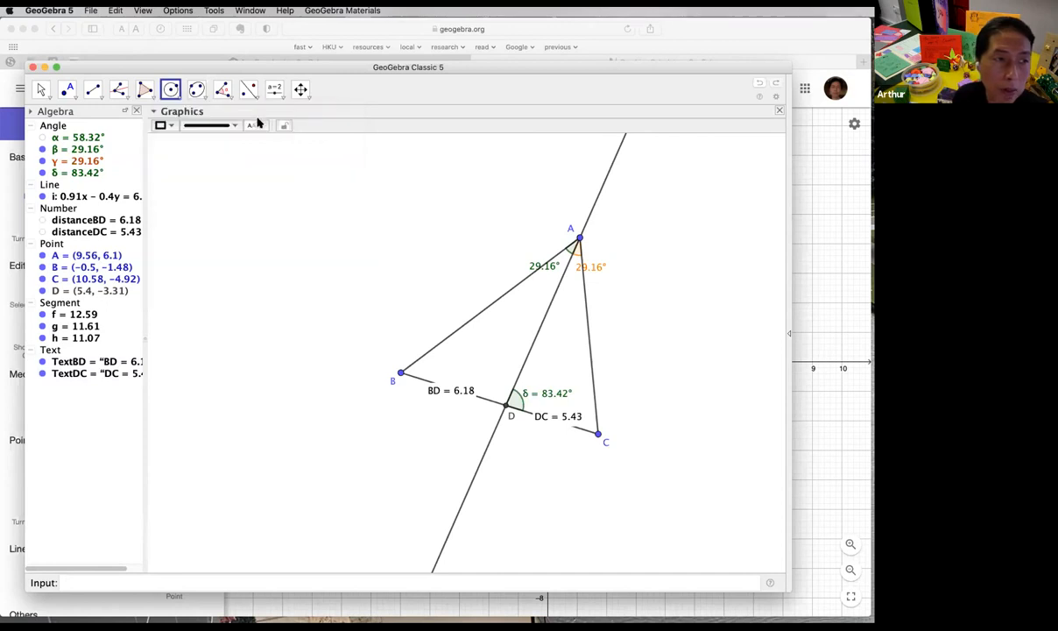
{"action": "left_click", "coordinate": [348, 381]}
{"action": "left_click", "coordinate": [403, 235]}
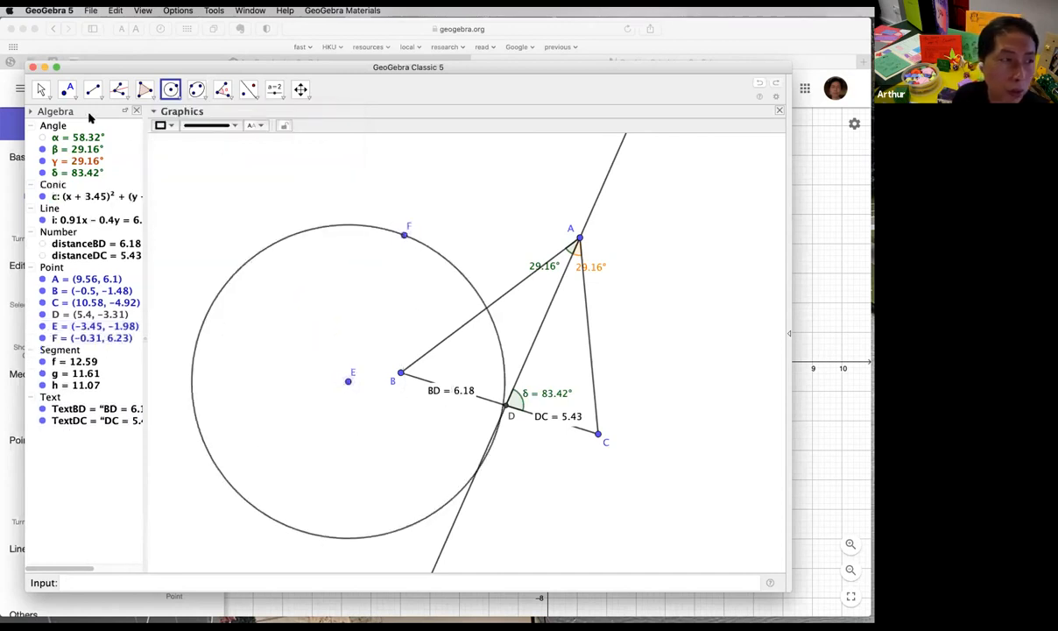
Step: Adjust the circle so its center E is at about (-3.29, -1.38) and point F at about (0.39, 6.63)
{"action": "left_click", "coordinate": [41, 88]}
{"action": "left_click_drag", "start_coordinate": [404, 235], "coordinate": [417, 269]}
{"action": "mouse_move", "coordinate": [348, 381]}
{"action": "left_mouse_down"}
{"action": "mouse_move", "coordinate": [333, 380]}
{"action": "mouse_move", "coordinate": [333, 394]}
{"action": "mouse_move", "coordinate": [351, 371]}
{"action": "left_mouse_up"}
{"action": "left_click_drag", "start_coordinate": [417, 269], "coordinate": [425, 234]}
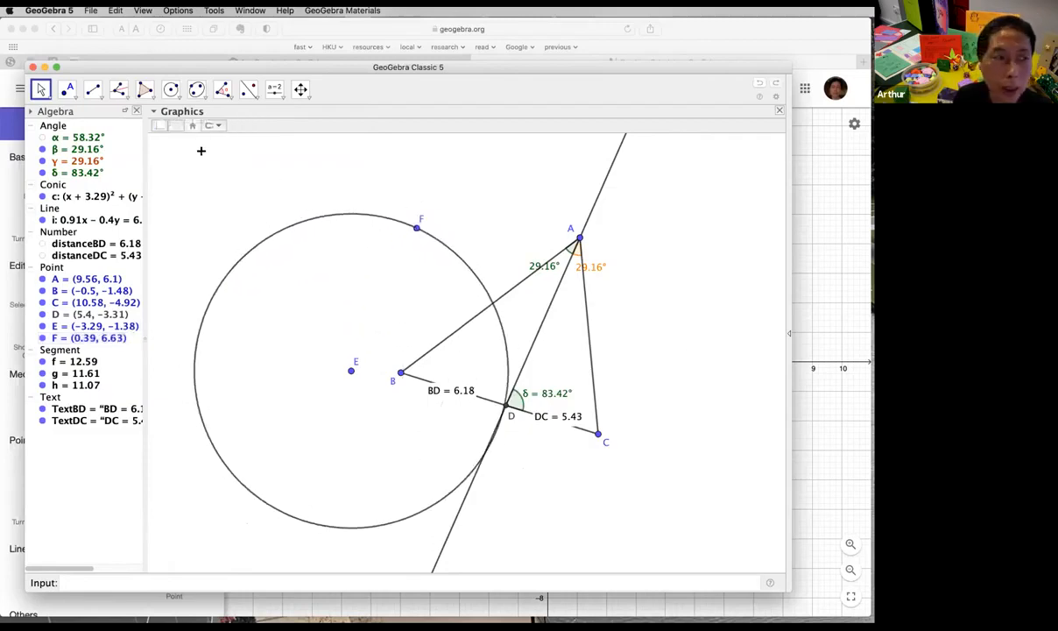
Step: Attach A, B and C to the circle at about (1.82, 5.8), (-9.35, -7.78) and (3.53, -6.97) with Attach / Detach Point
{"action": "left_click", "coordinate": [74, 97]}
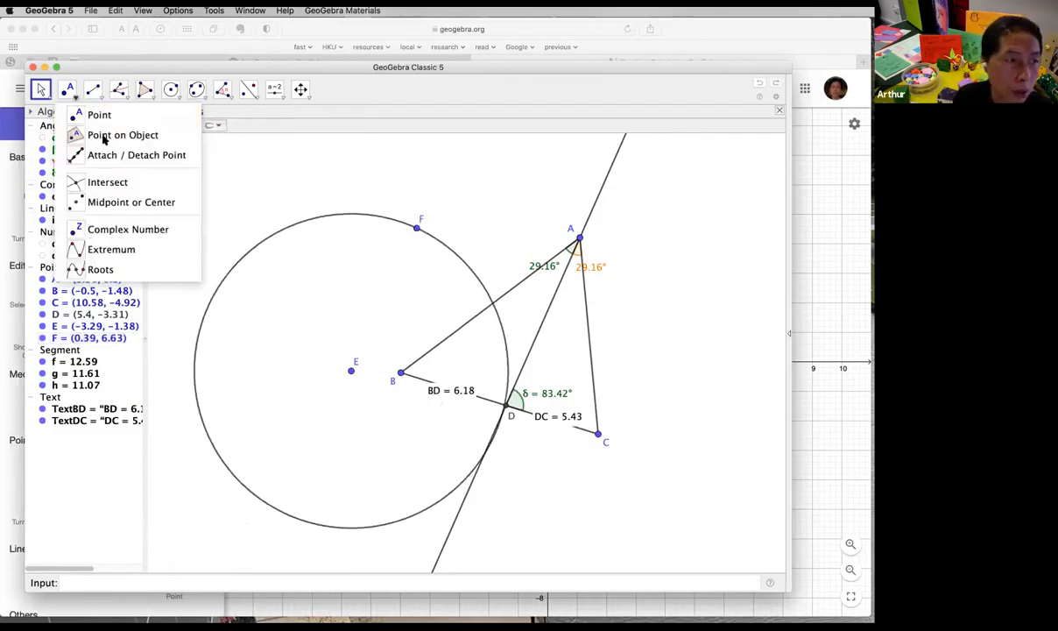
{"action": "left_click", "coordinate": [175, 155]}
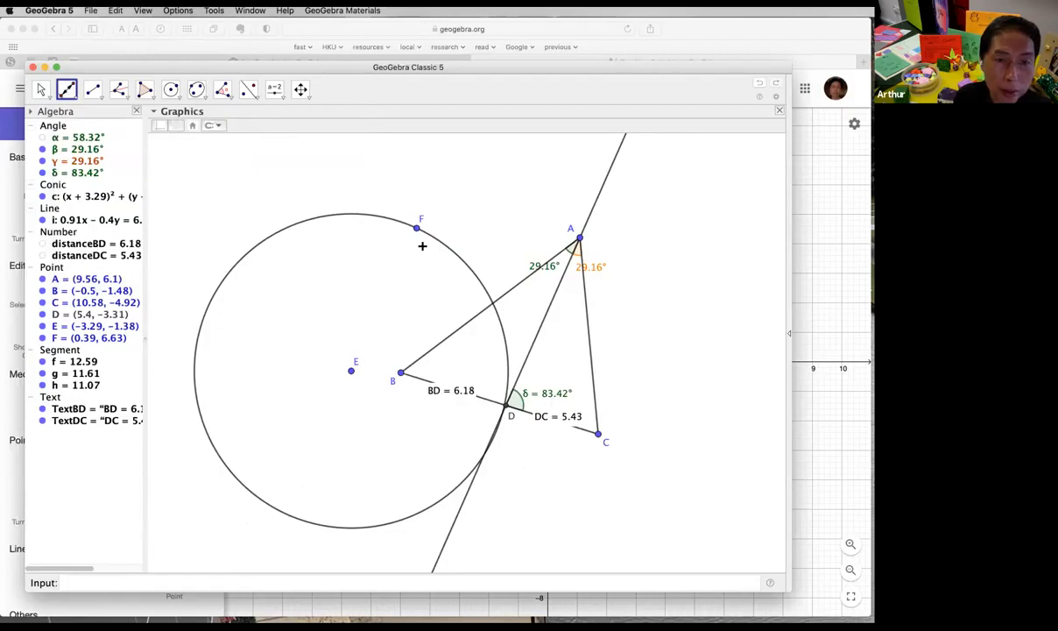
{"action": "left_click", "coordinate": [579, 237]}
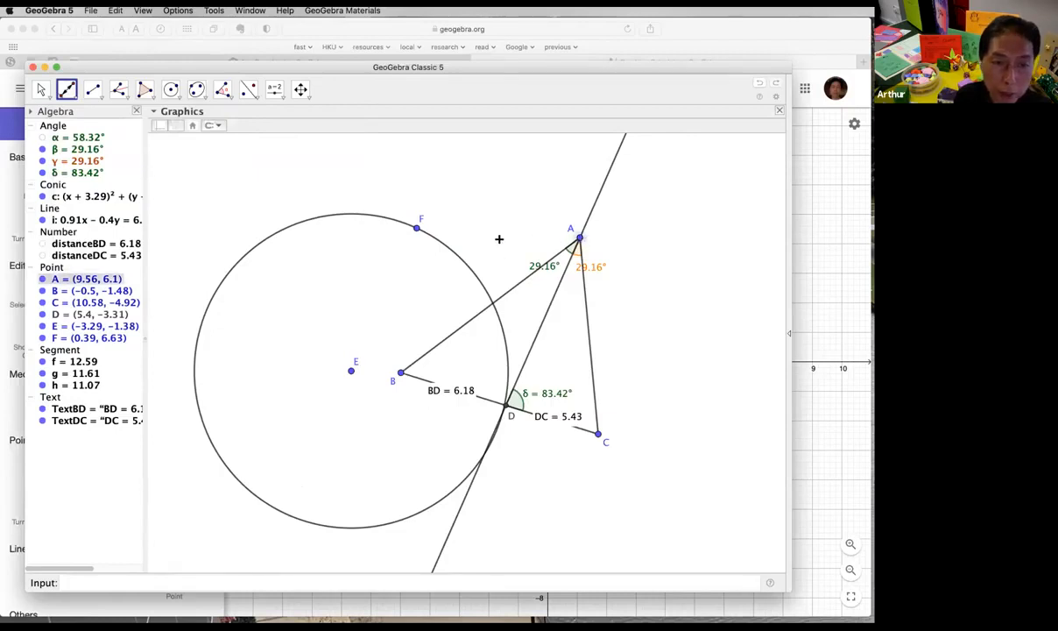
{"action": "left_click", "coordinate": [441, 243]}
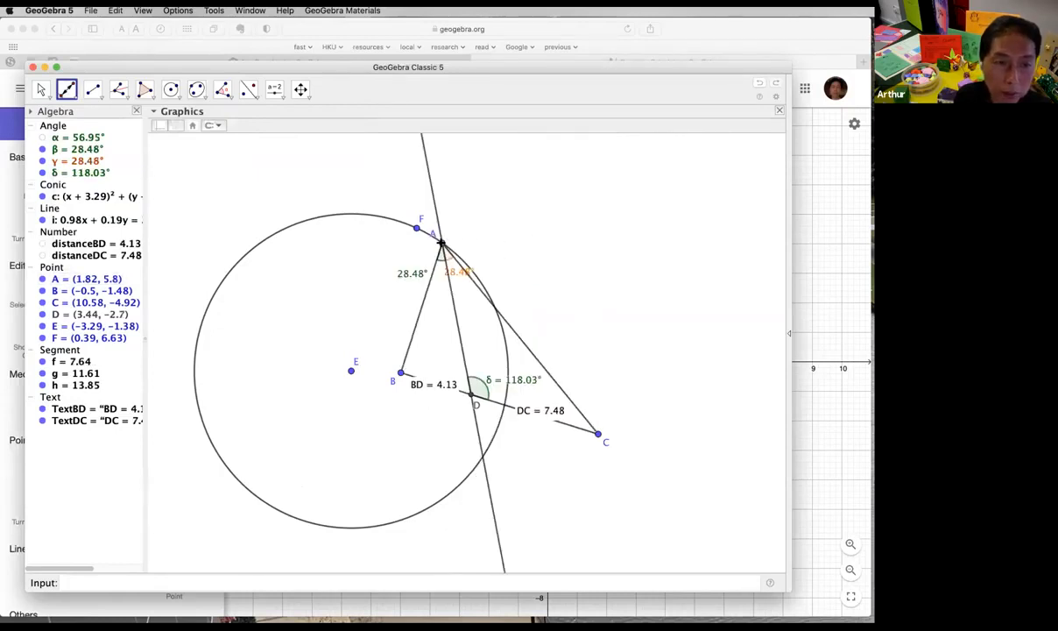
{"action": "left_click", "coordinate": [400, 372]}
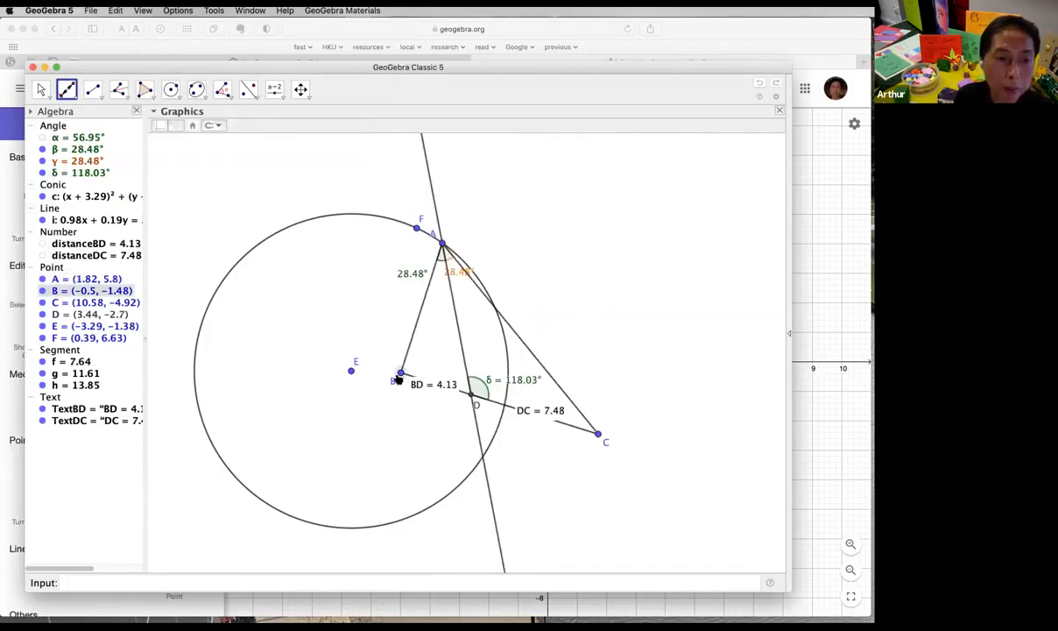
{"action": "left_click", "coordinate": [242, 484]}
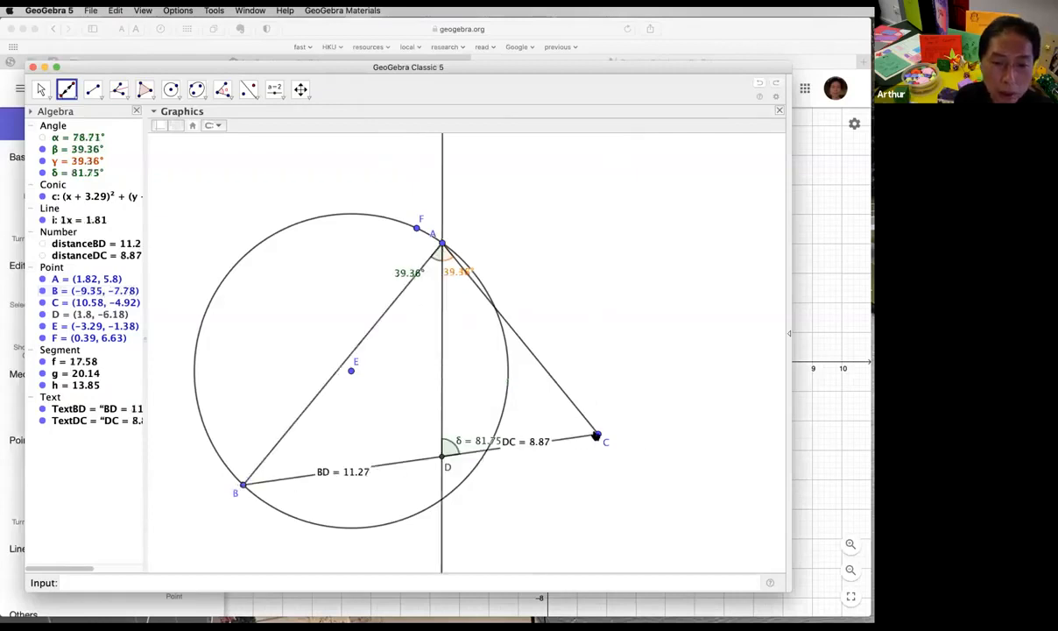
{"action": "left_click", "coordinate": [595, 435]}
{"action": "left_click", "coordinate": [471, 473]}
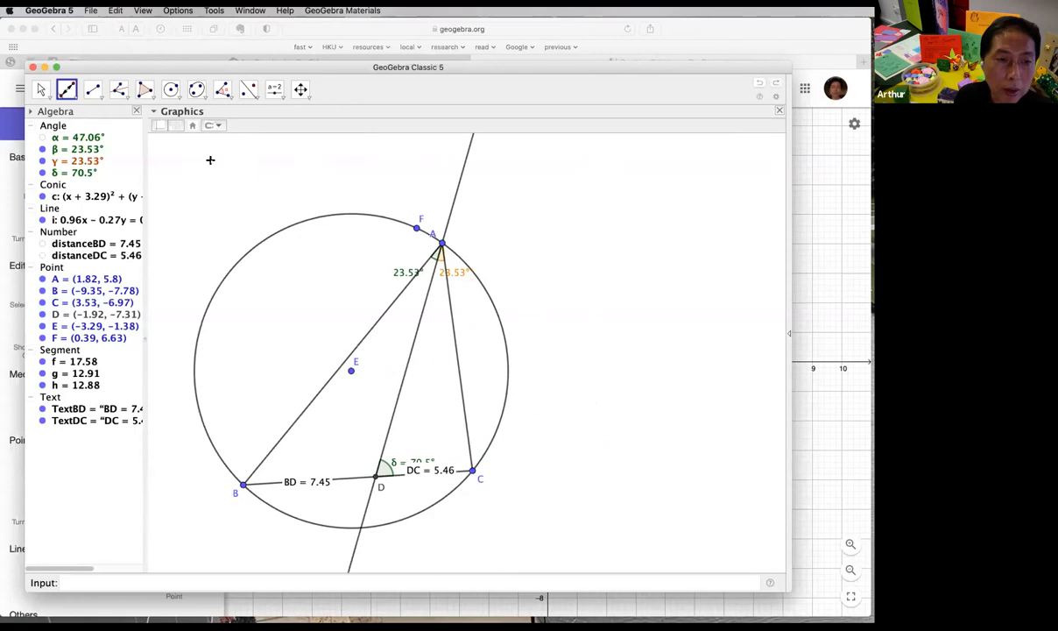
Step: Slide the attached vertices along the circle to about A (3.39, 4.37), B (-9.61, -7.52) and C (5.15, -3.94)
{"action": "left_click", "coordinate": [40, 90]}
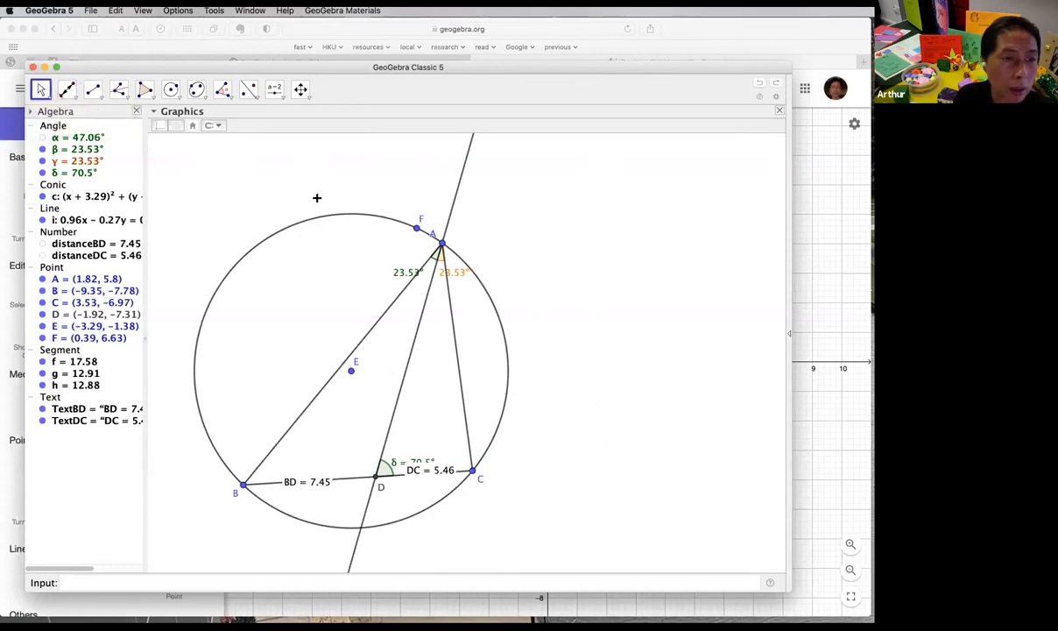
{"action": "left_click_drag", "start_coordinate": [443, 248], "coordinate": [470, 269]}
{"action": "left_click_drag", "start_coordinate": [245, 492], "coordinate": [252, 468]}
{"action": "left_click_drag", "start_coordinate": [473, 471], "coordinate": [538, 420]}
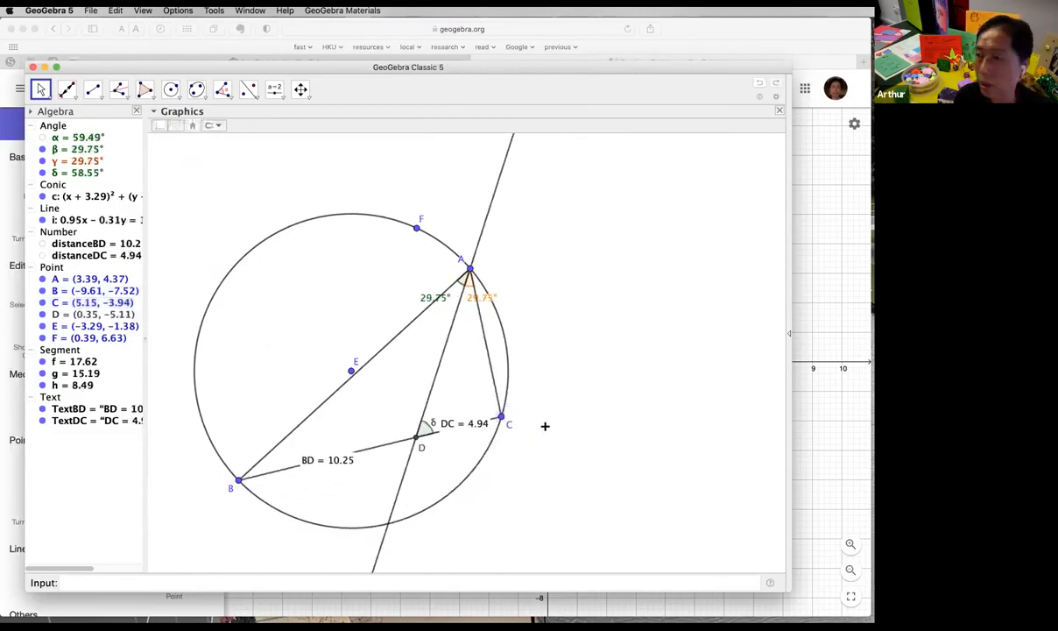
Step: Slide vertices A and C along the circle to about A (3.95, 3.65) and C (3.41, -7.11)
{"action": "mouse_move", "coordinate": [470, 269]}
{"action": "left_mouse_down"}
{"action": "mouse_move", "coordinate": [508, 315]}
{"action": "mouse_move", "coordinate": [480, 280]}
{"action": "left_mouse_up"}
{"action": "left_click_drag", "start_coordinate": [499, 426], "coordinate": [473, 475]}
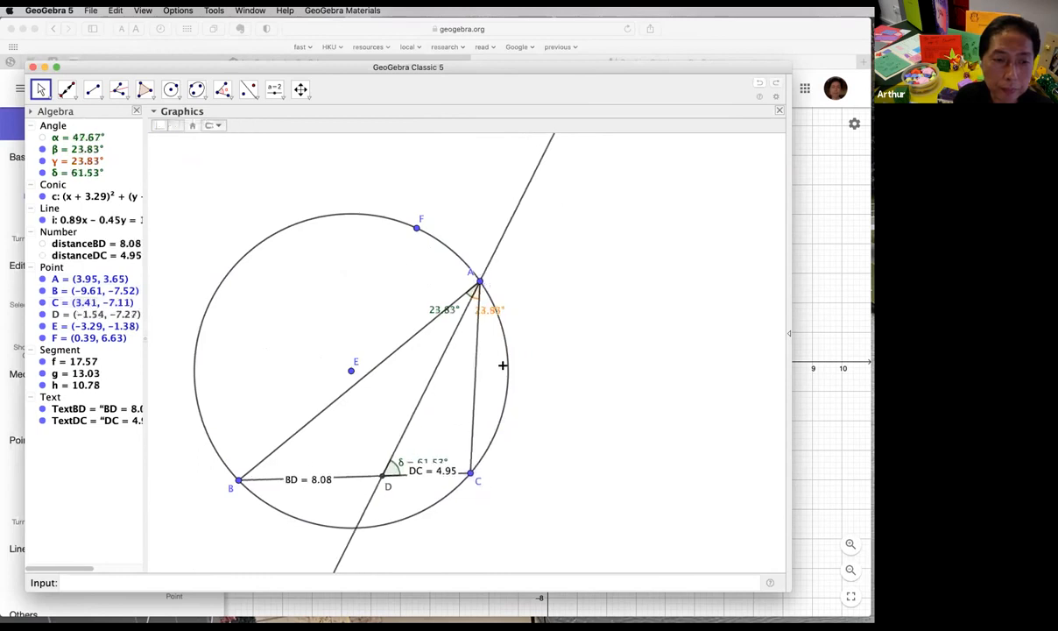
Step: Mark the lower intersection of the angle bisector with the circle as a point and move its label just below it
{"action": "left_click", "coordinate": [69, 98]}
{"action": "left_click", "coordinate": [83, 114]}
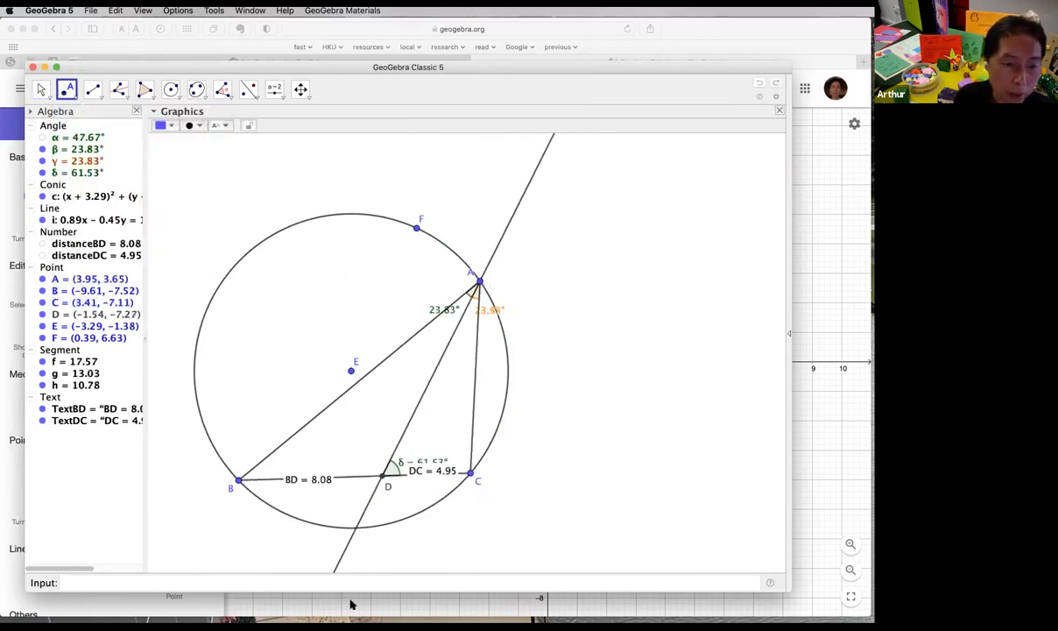
{"action": "left_click", "coordinate": [354, 531]}
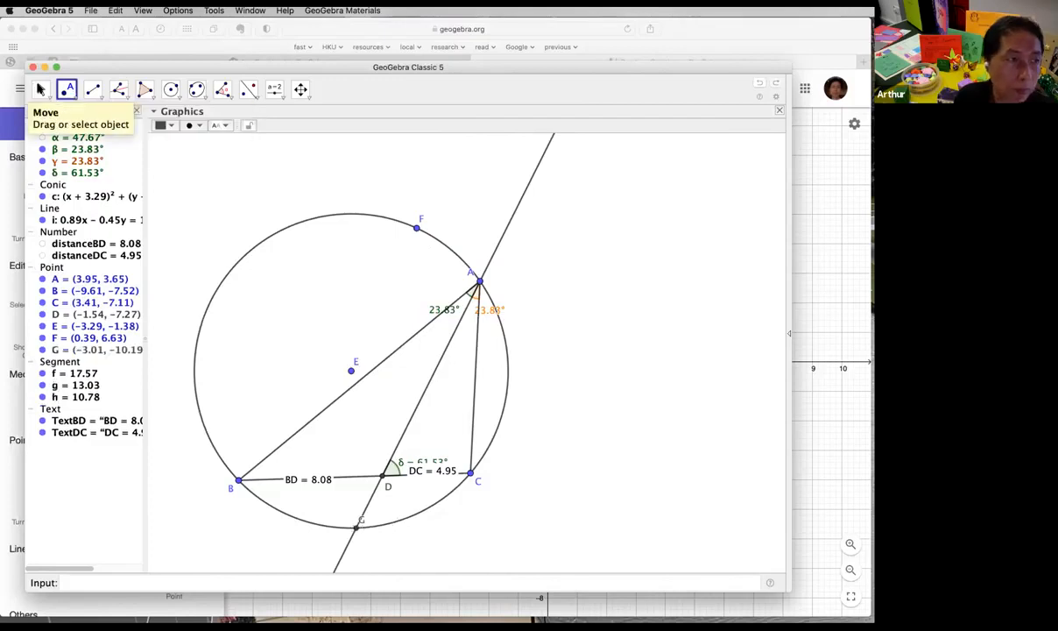
{"action": "left_click", "coordinate": [41, 88]}
{"action": "left_click_drag", "start_coordinate": [361, 525], "coordinate": [362, 542]}
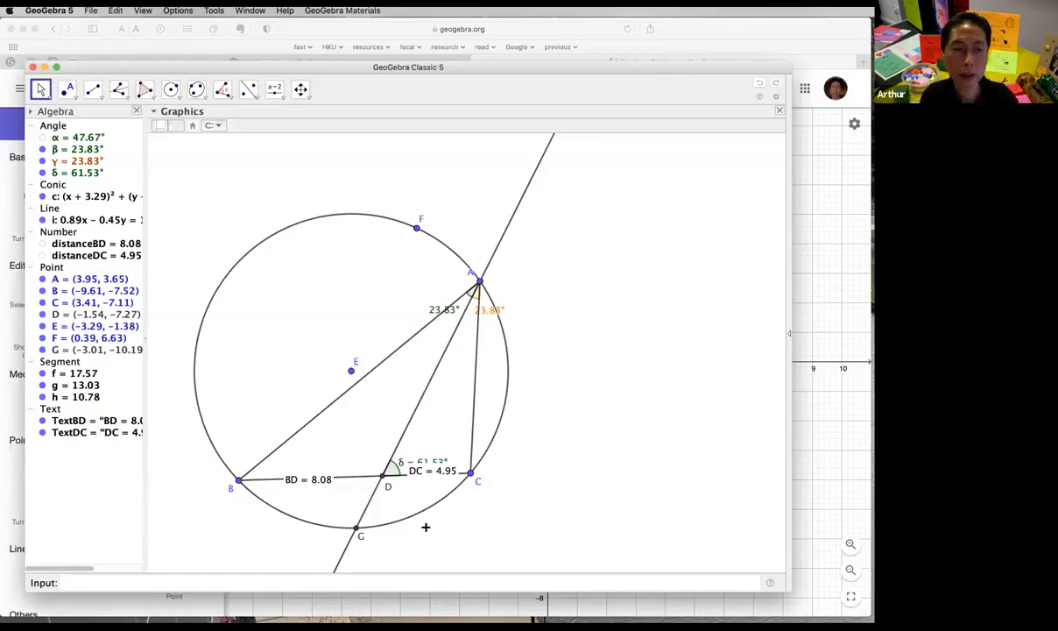
Step: Slide vertex A along the circle to about (3.49, 4.25), keeping B and C in place
{"action": "scroll", "coordinate": [425, 524], "scroll_direction": "down", "scroll_amount": 1}
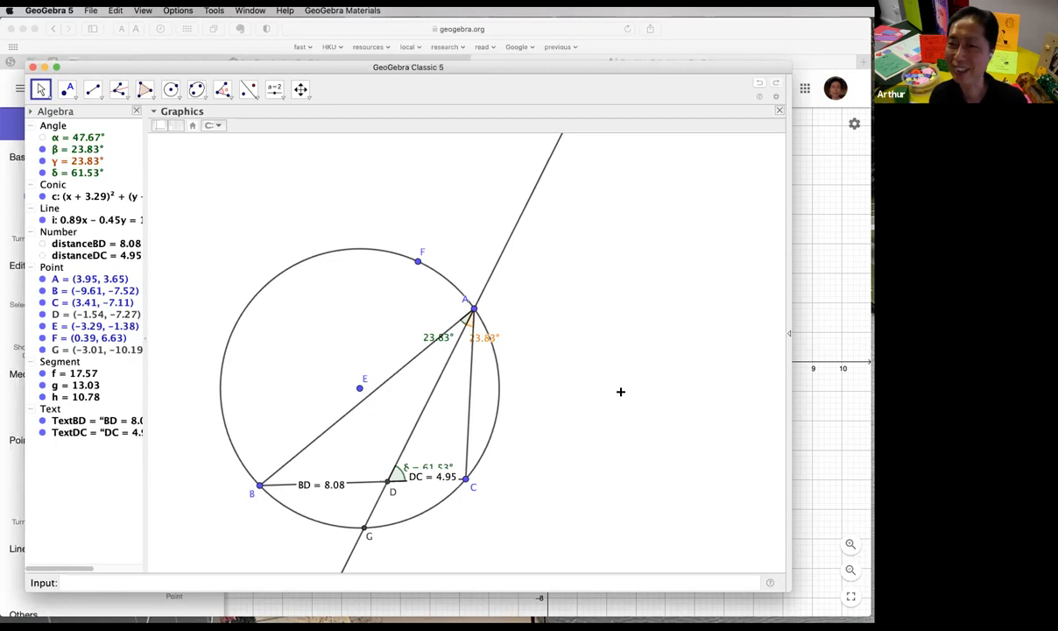
{"action": "mouse_move", "coordinate": [474, 308]}
{"action": "left_mouse_down"}
{"action": "mouse_move", "coordinate": [514, 374]}
{"action": "mouse_move", "coordinate": [289, 208]}
{"action": "mouse_move", "coordinate": [368, 218]}
{"action": "mouse_move", "coordinate": [557, 454]}
{"action": "mouse_move", "coordinate": [436, 302]}
{"action": "mouse_move", "coordinate": [456, 324]}
{"action": "mouse_move", "coordinate": [493, 333]}
{"action": "mouse_move", "coordinate": [206, 271]}
{"action": "mouse_move", "coordinate": [444, 286]}
{"action": "mouse_move", "coordinate": [473, 300]}
{"action": "left_mouse_up"}
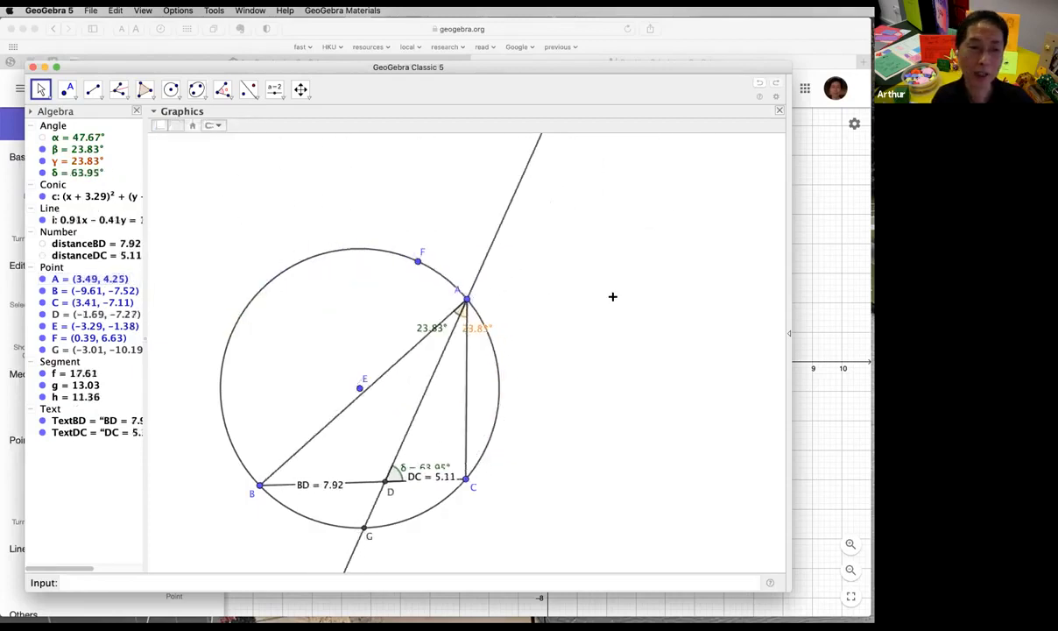